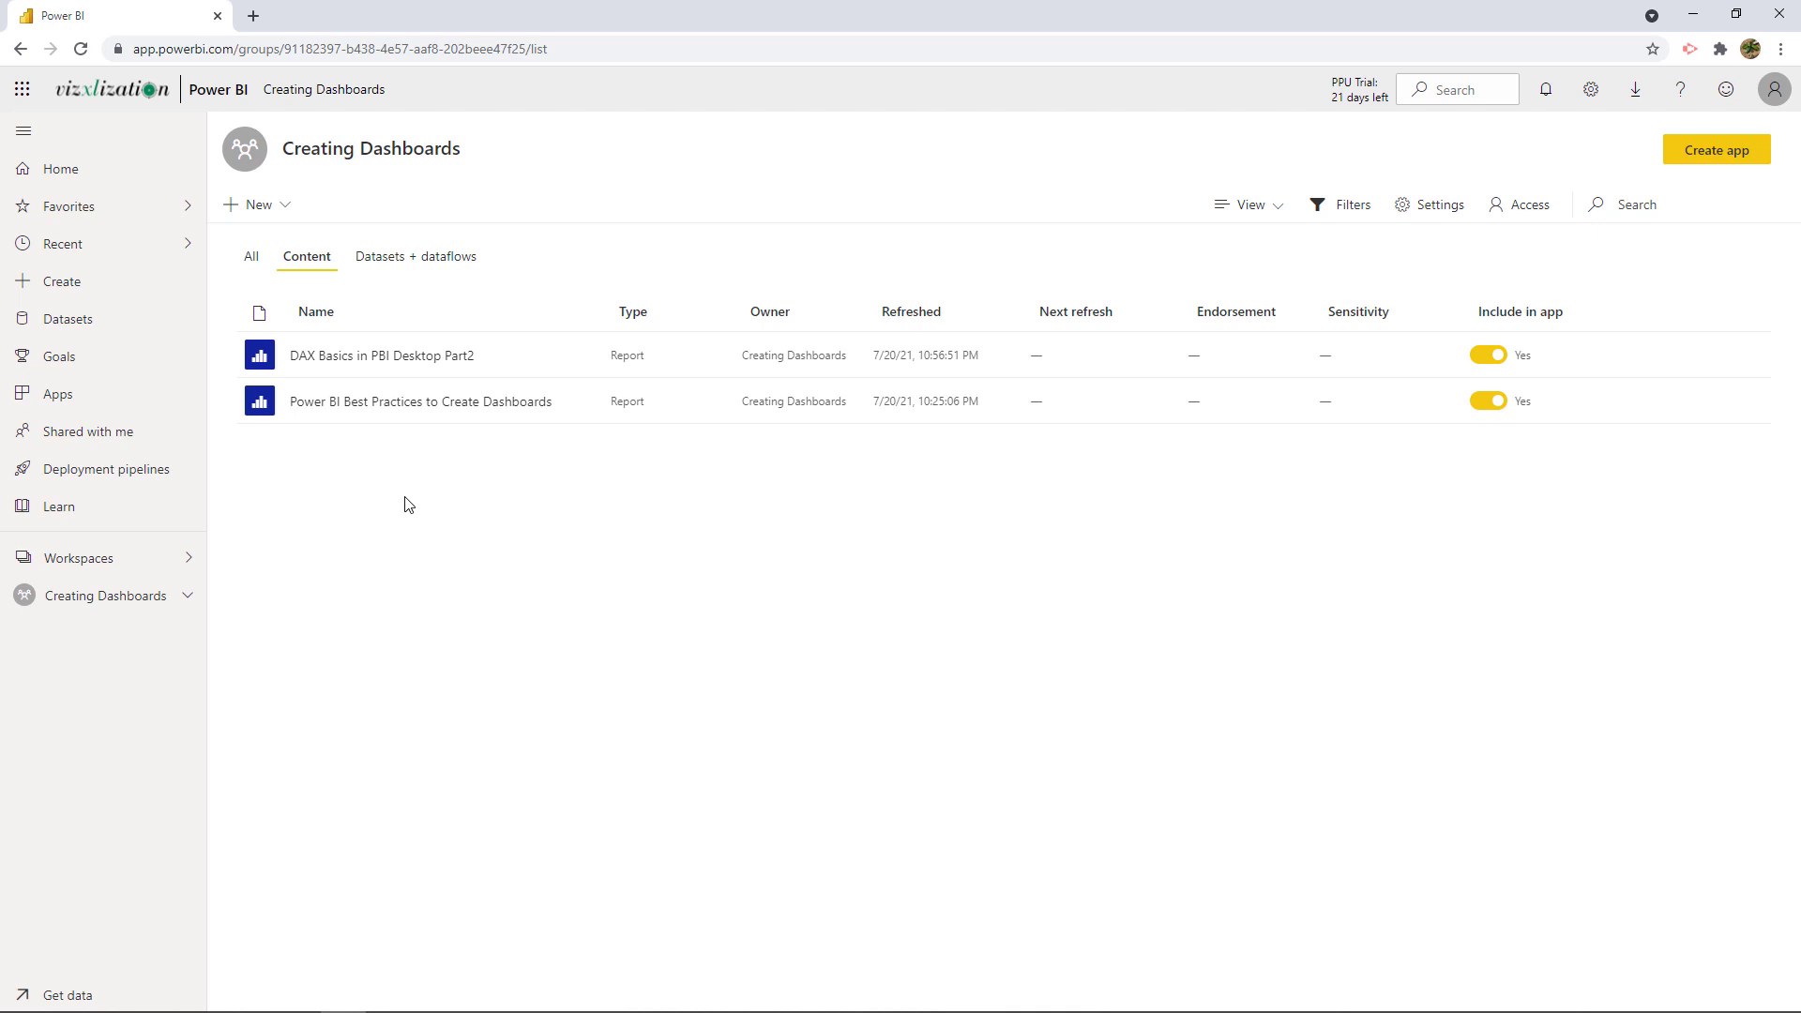
Open the DAX Basics in PBI Desktop Part2 report and pin the Total Profit card to a new dashboard named My First Dashboard.
left_click(400, 362)
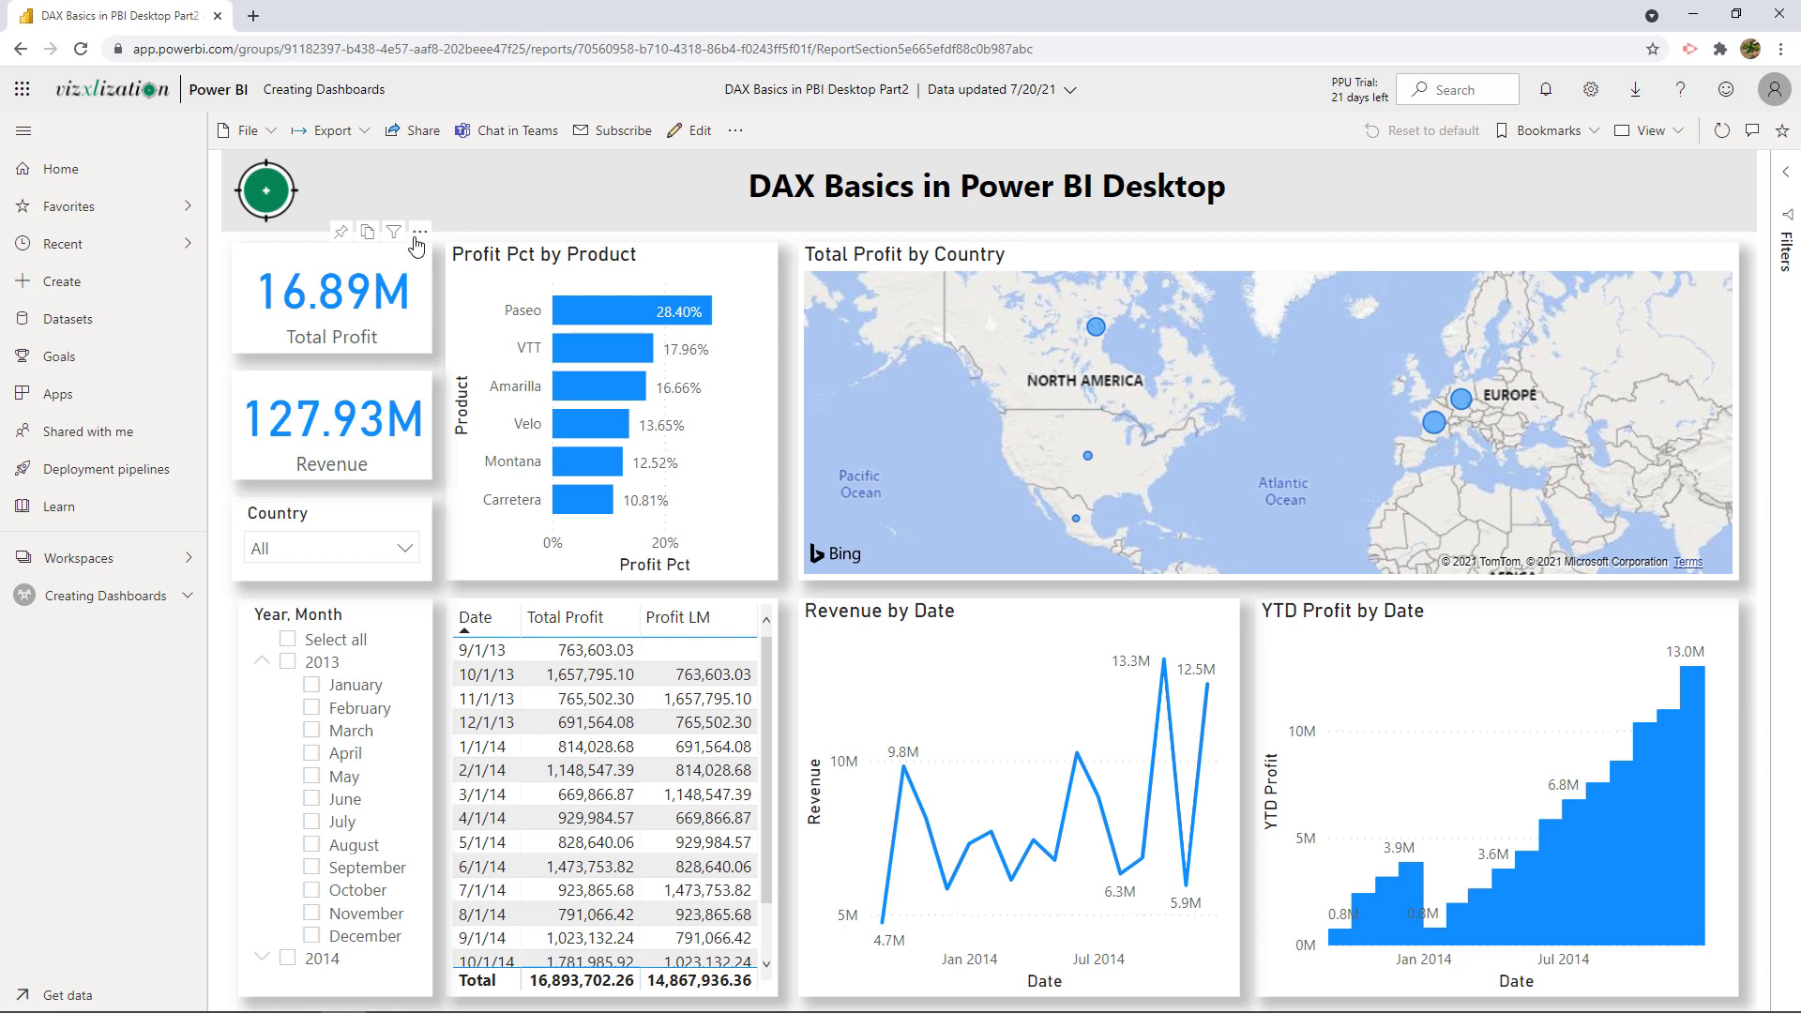
left_click(342, 233)
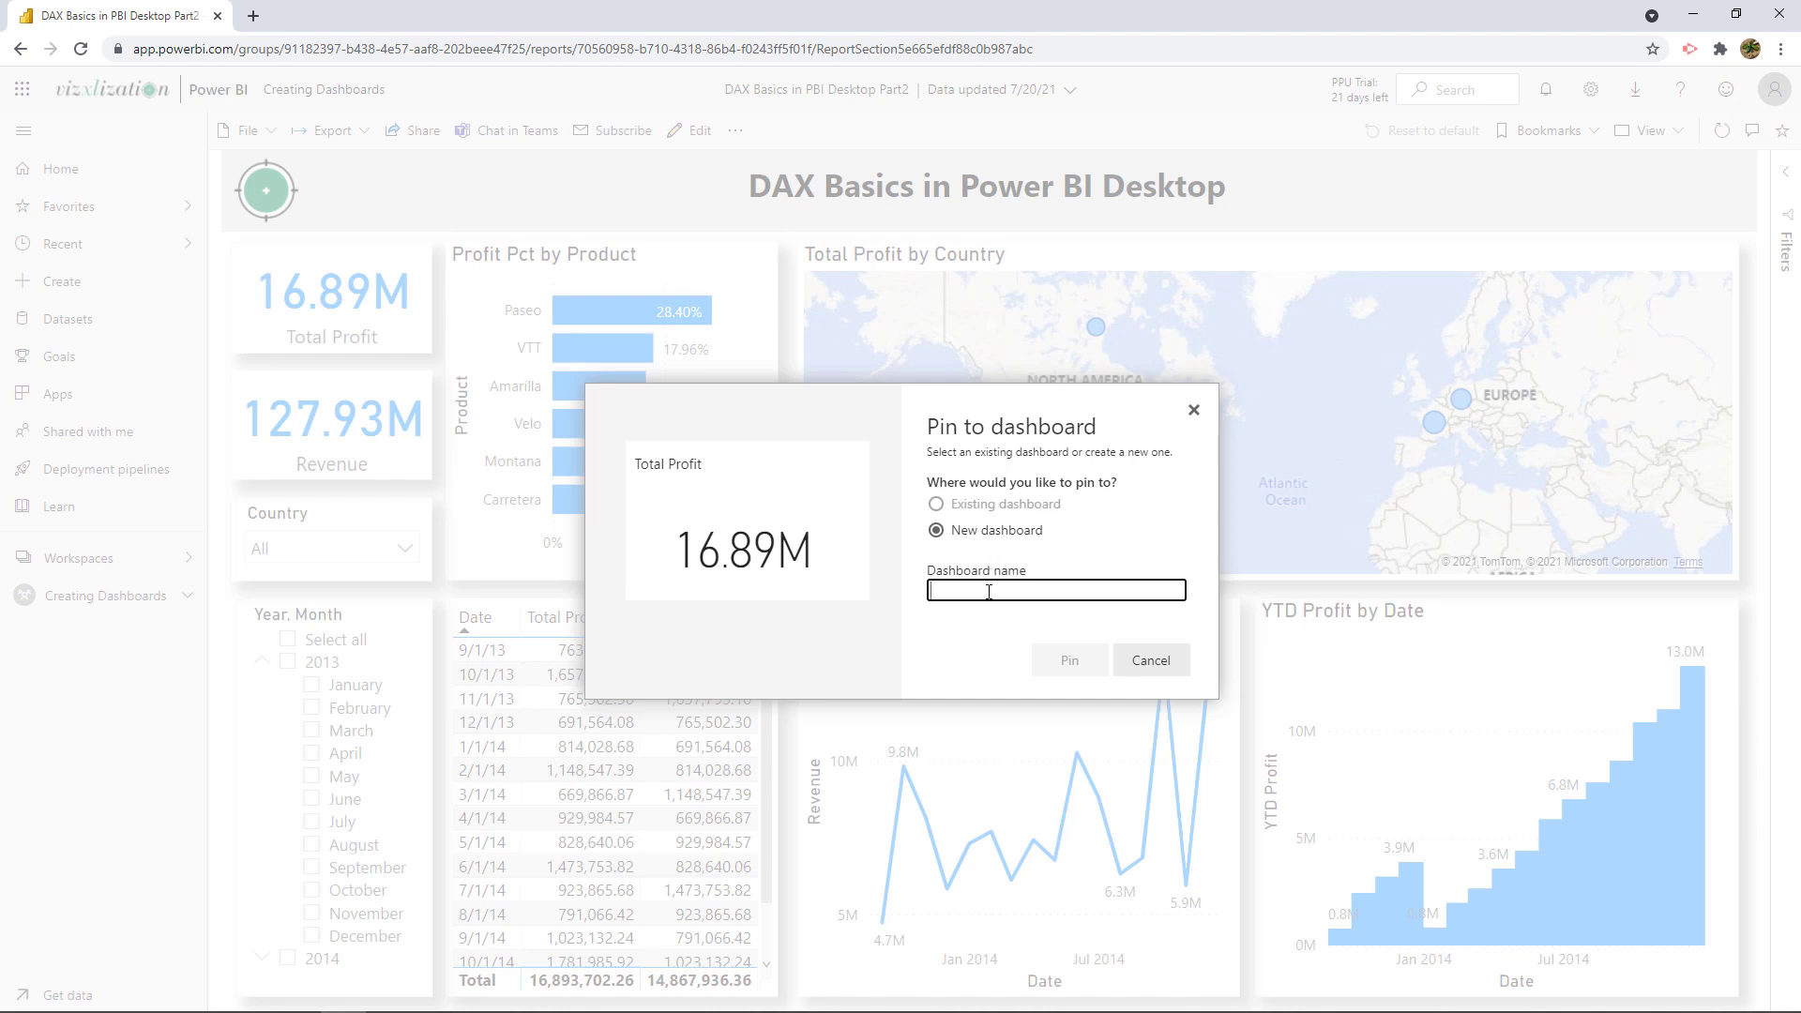
type("My ")
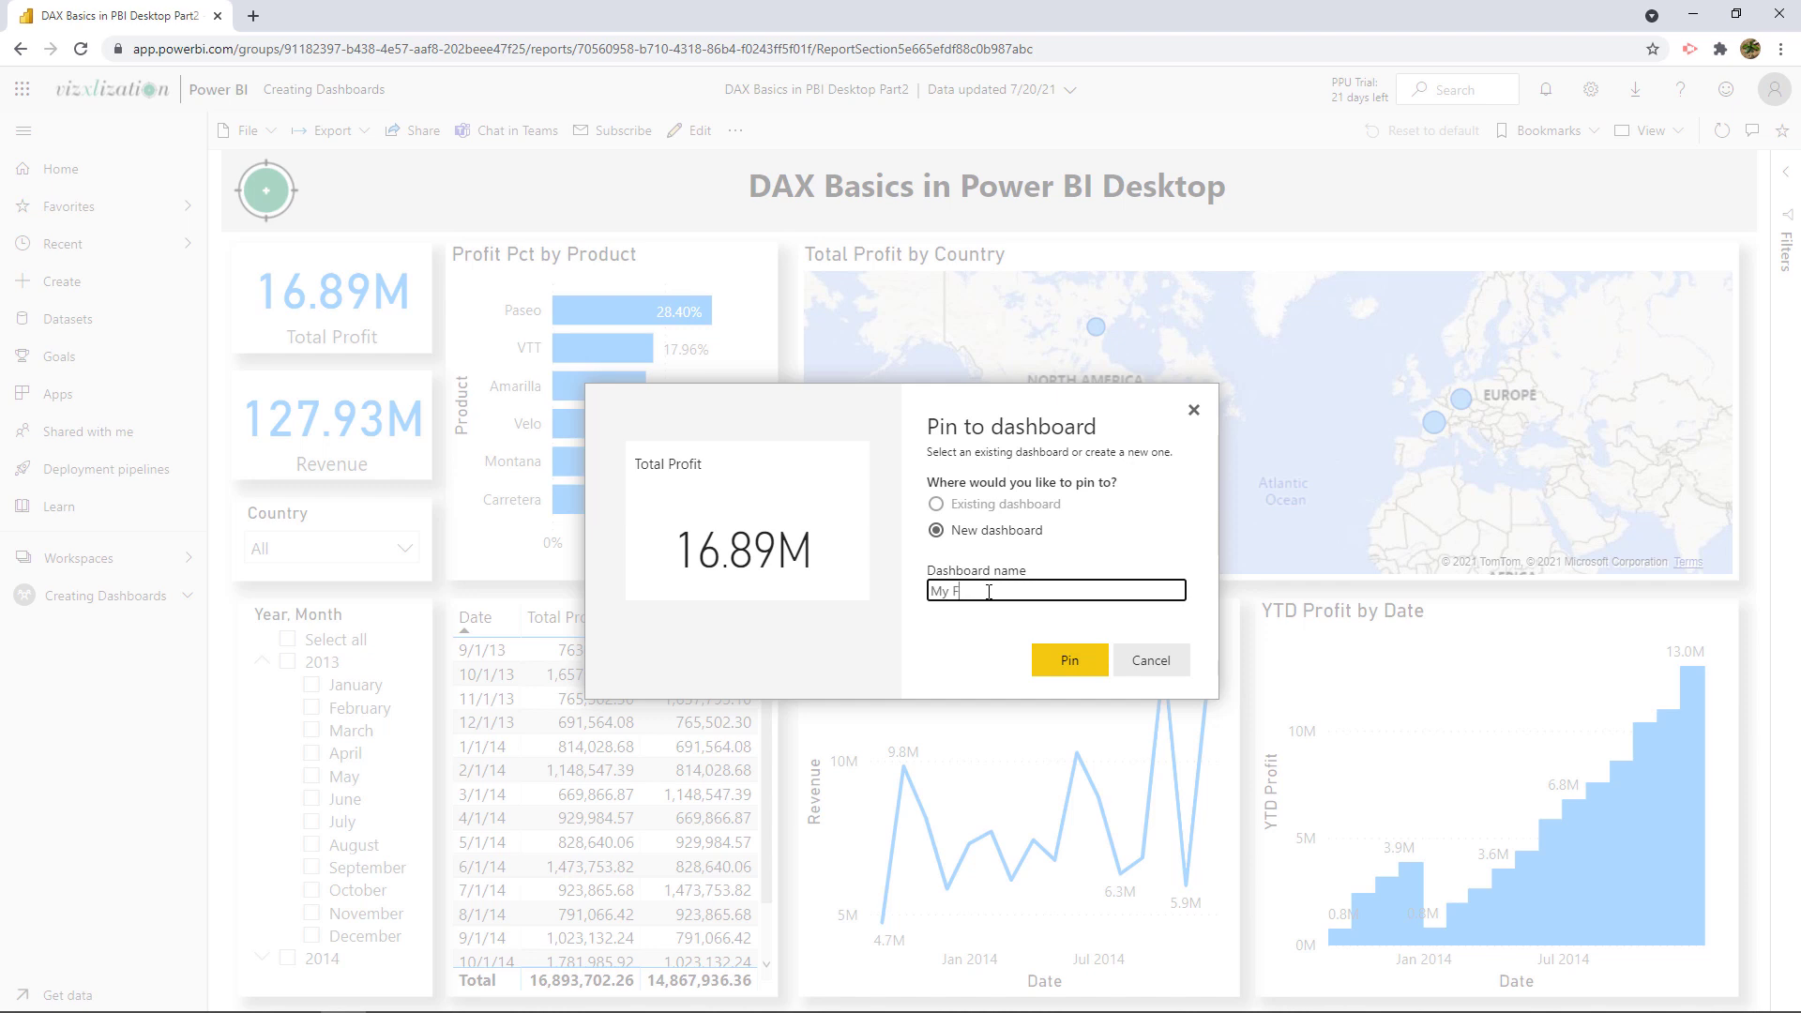
type("First Dashboar")
left_click(1065, 660)
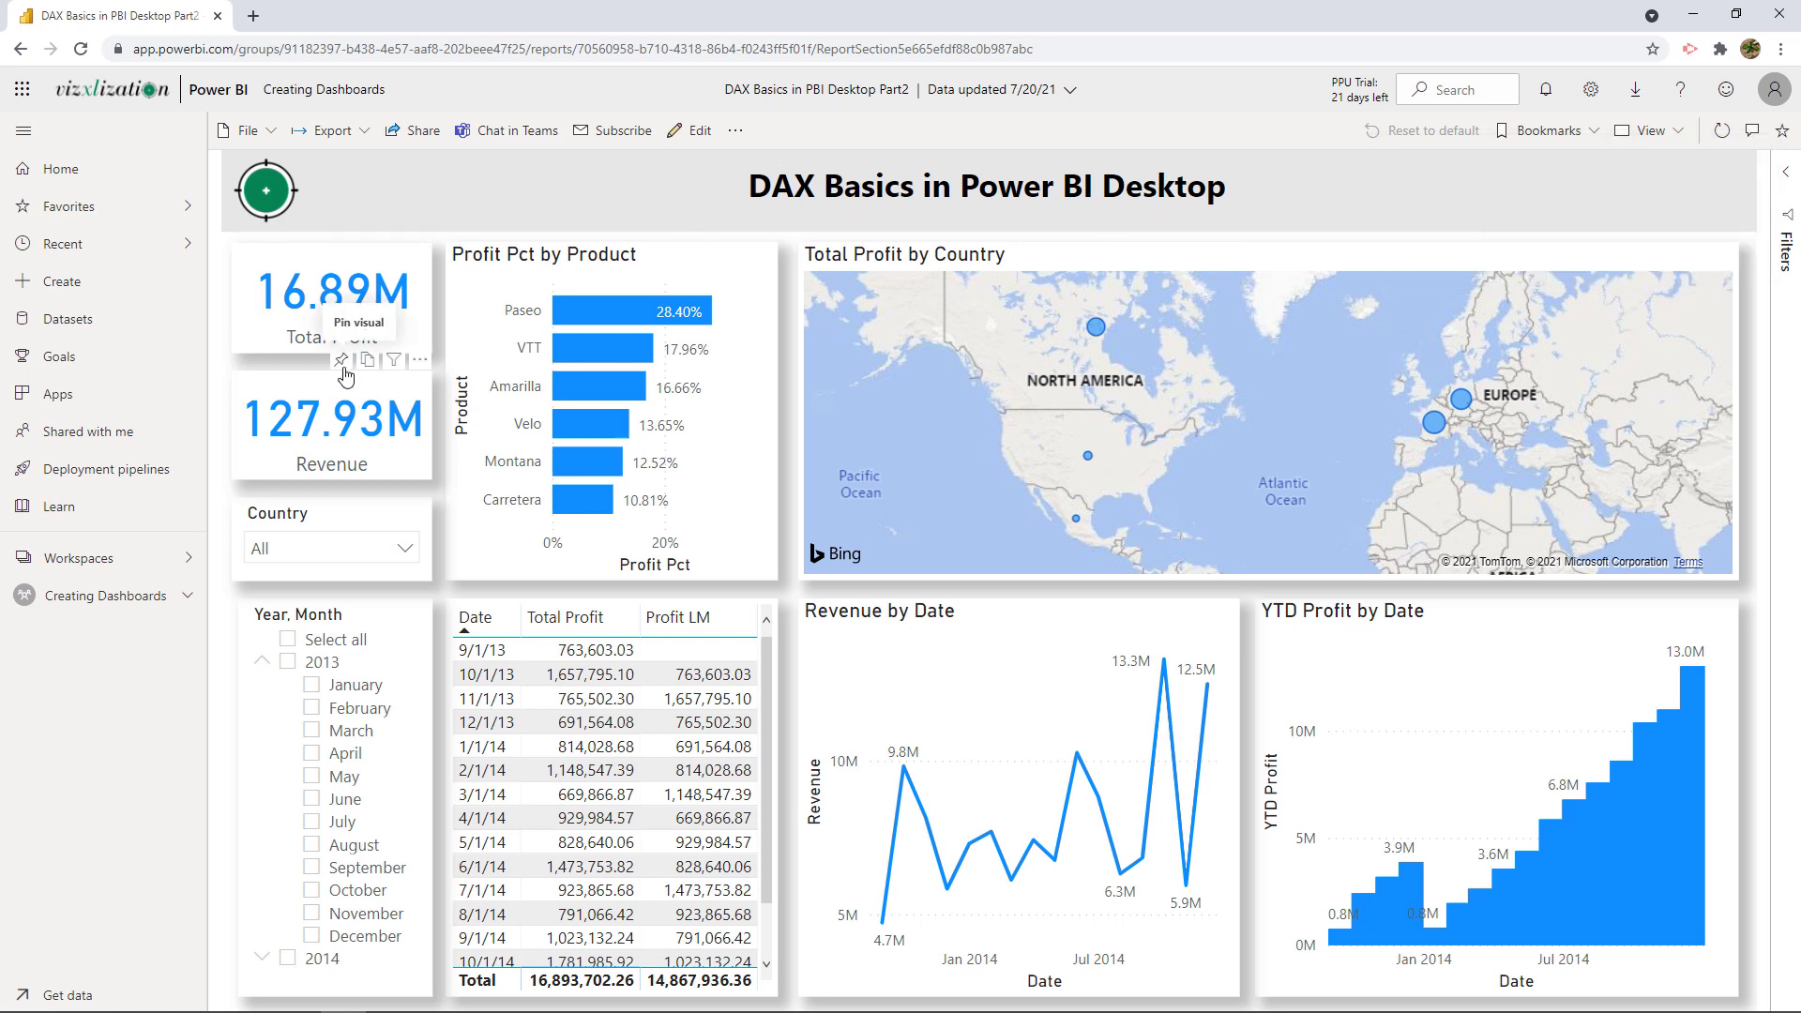
Pin the Revenue card and the Total Profit by Country map to the existing My First Dashboard.
left_click(341, 361)
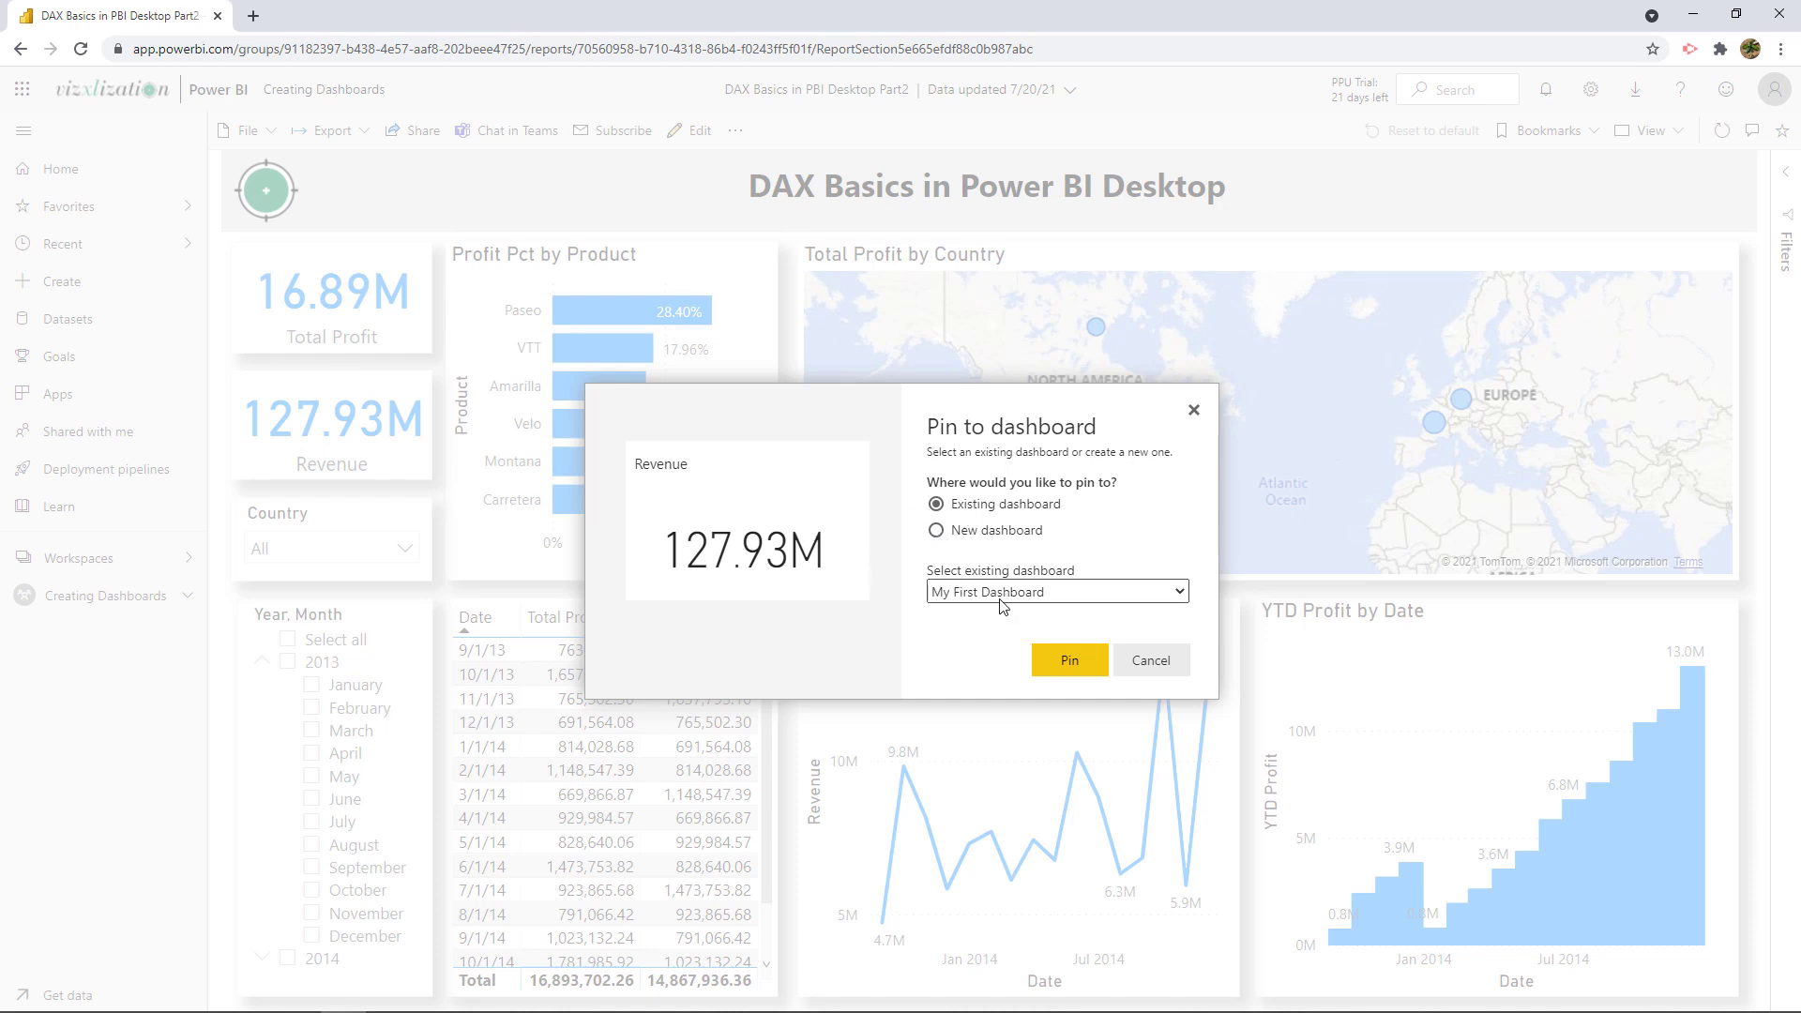
left_click(1070, 661)
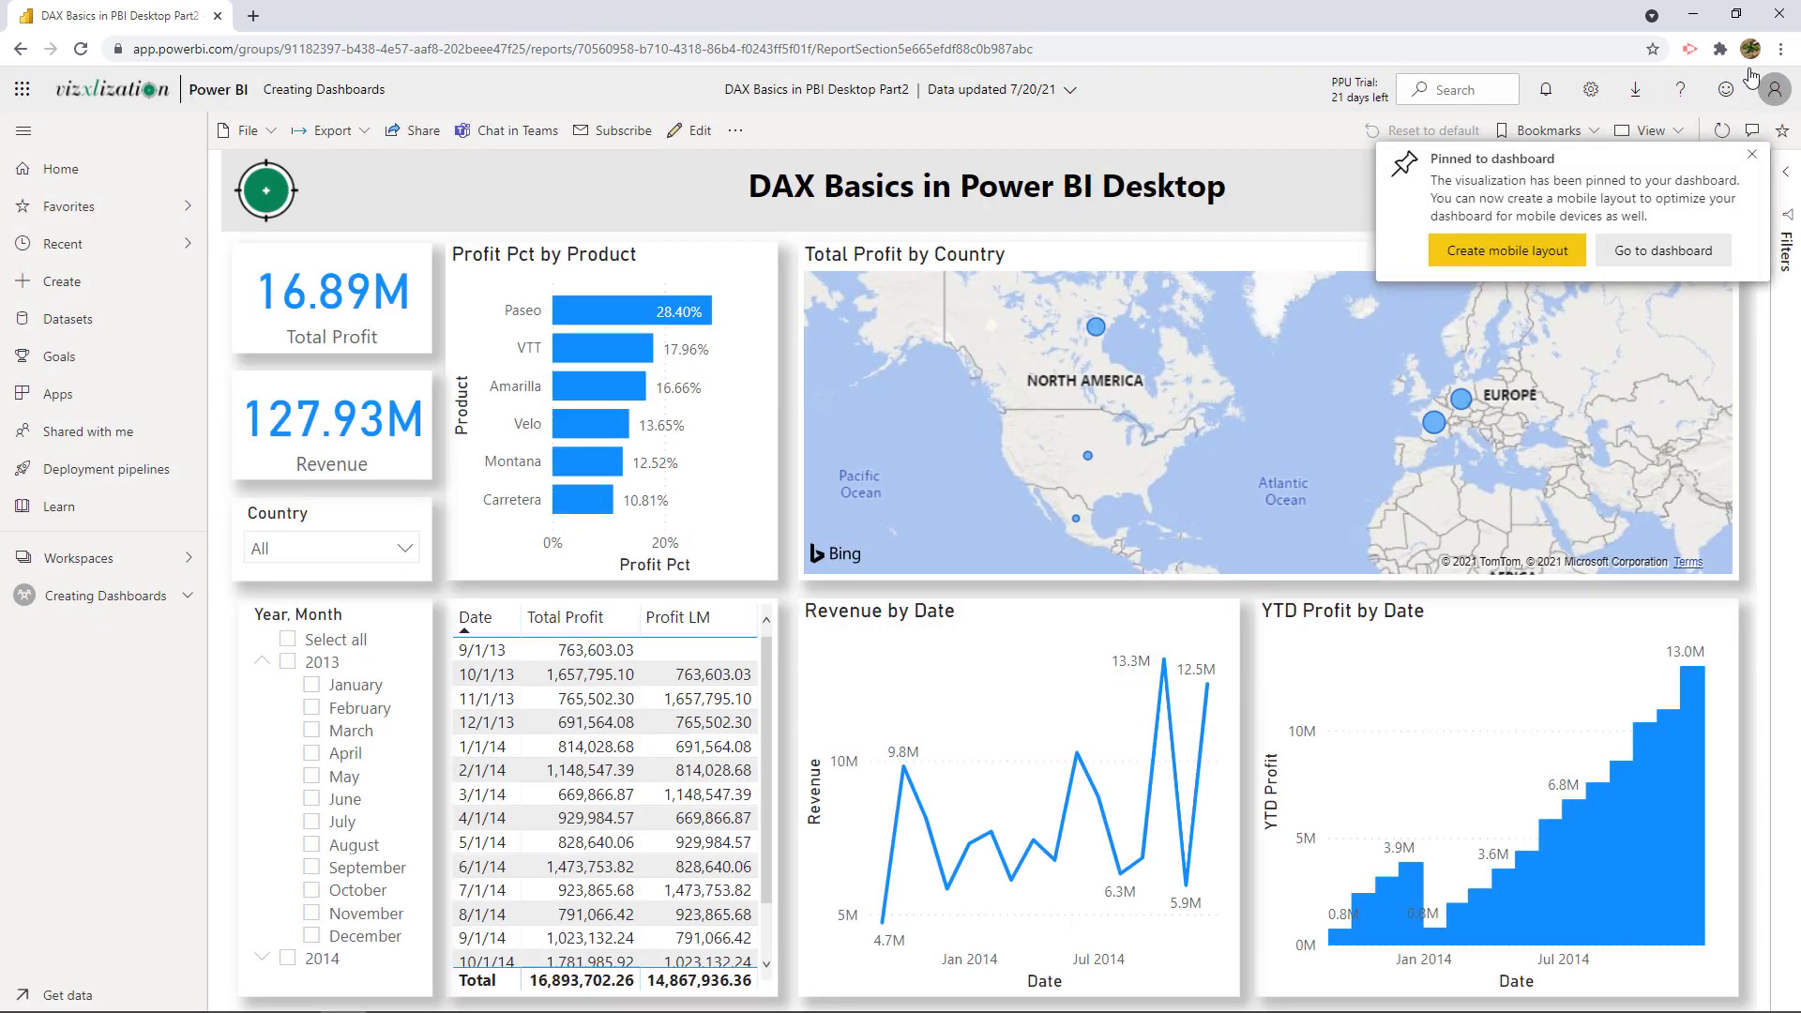
left_click(1751, 153)
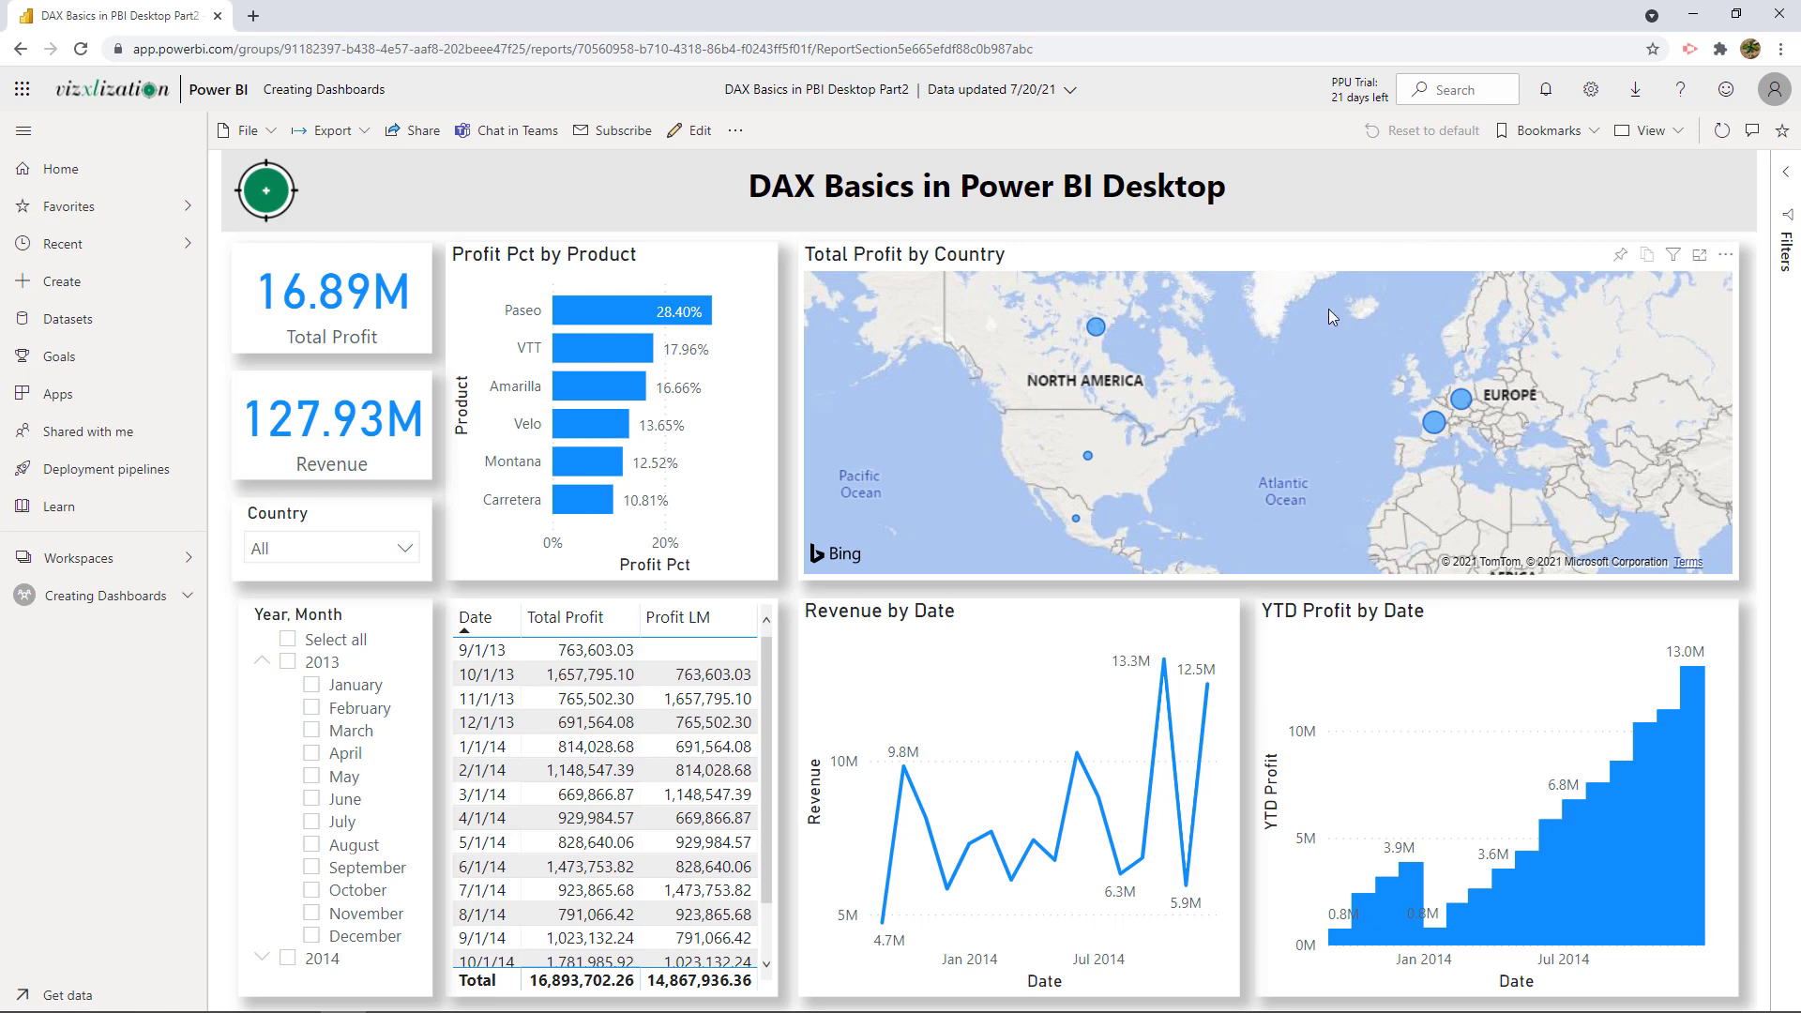
left_click(1621, 256)
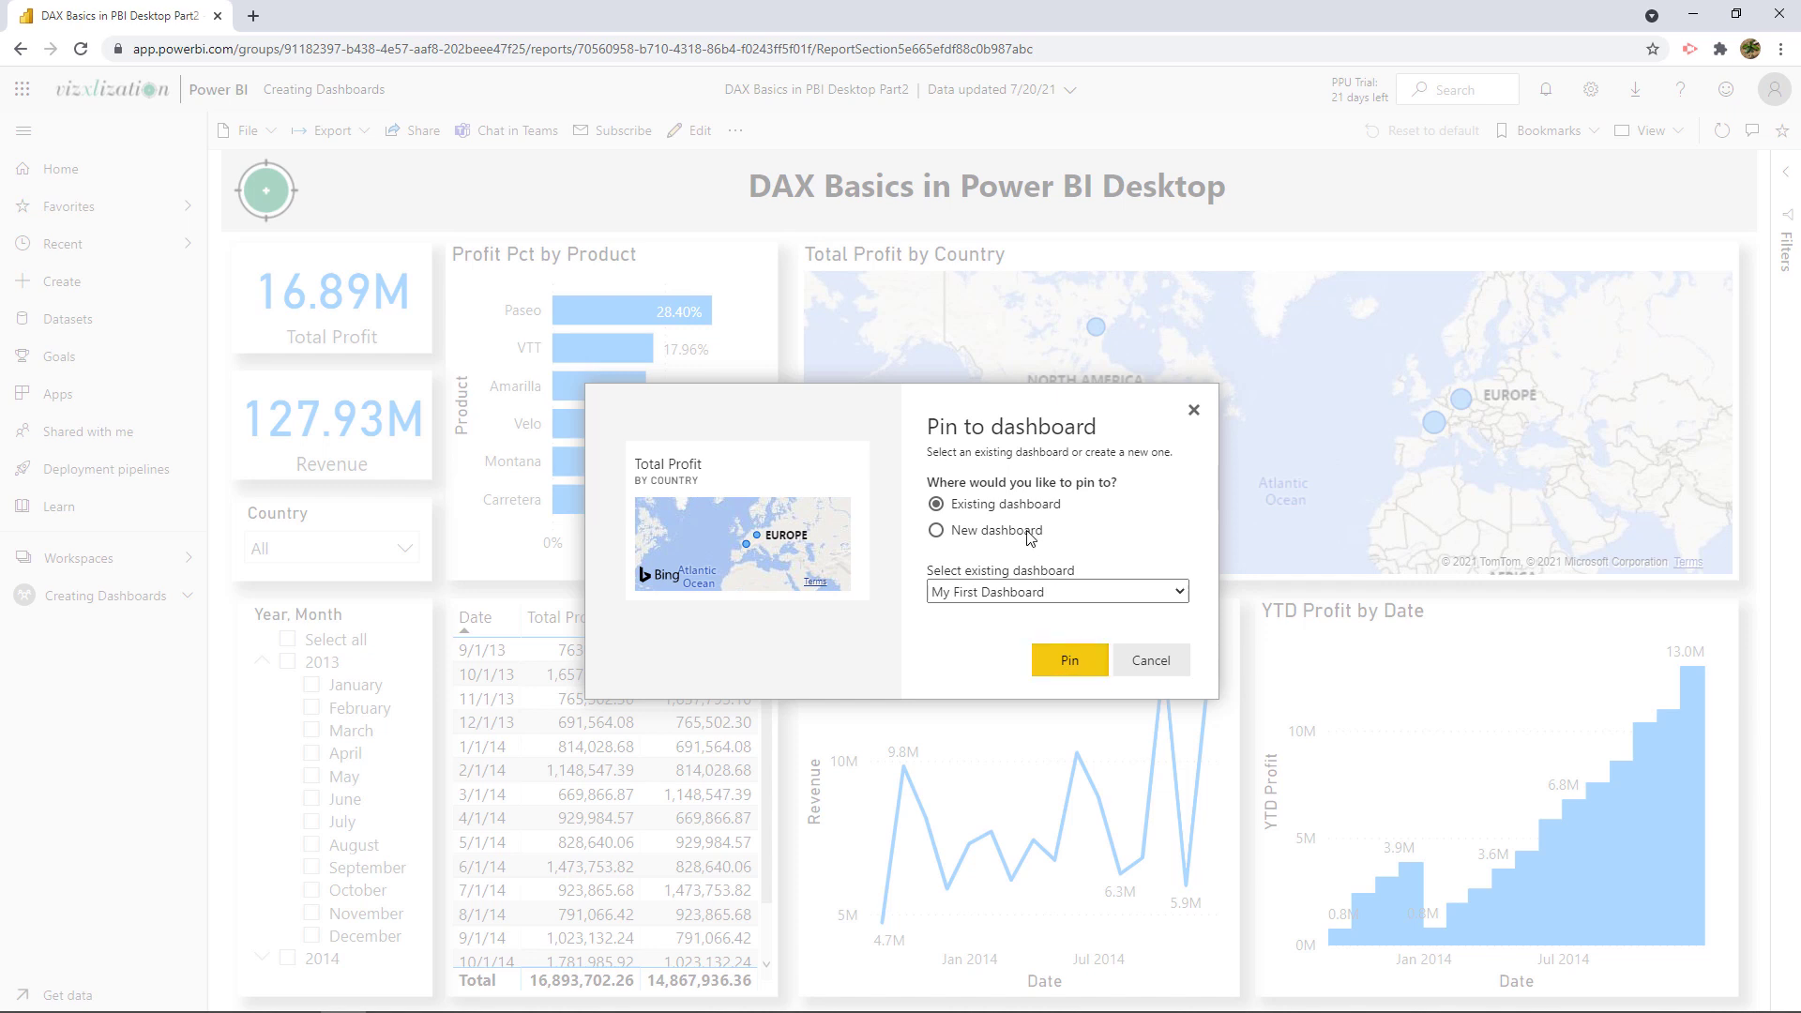
left_click(1069, 660)
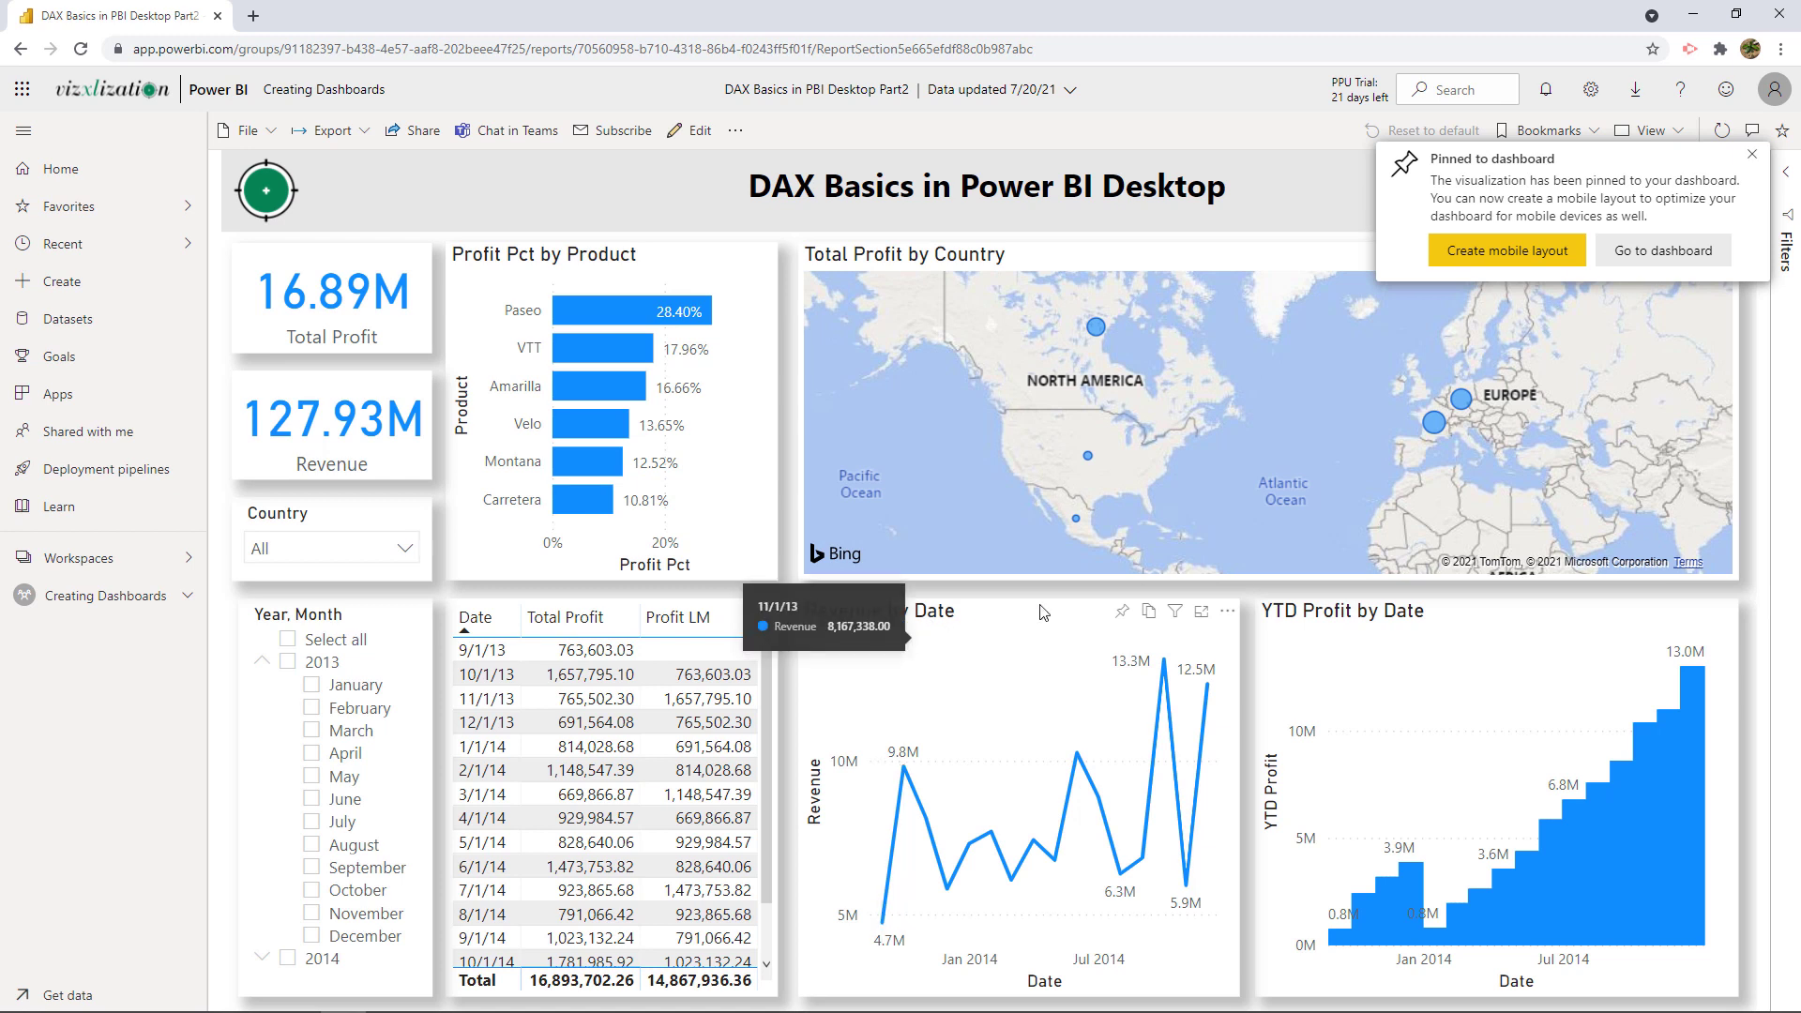
Pin the Revenue by Date and YTD Profit by Date charts to My First Dashboard.
left_click(1118, 617)
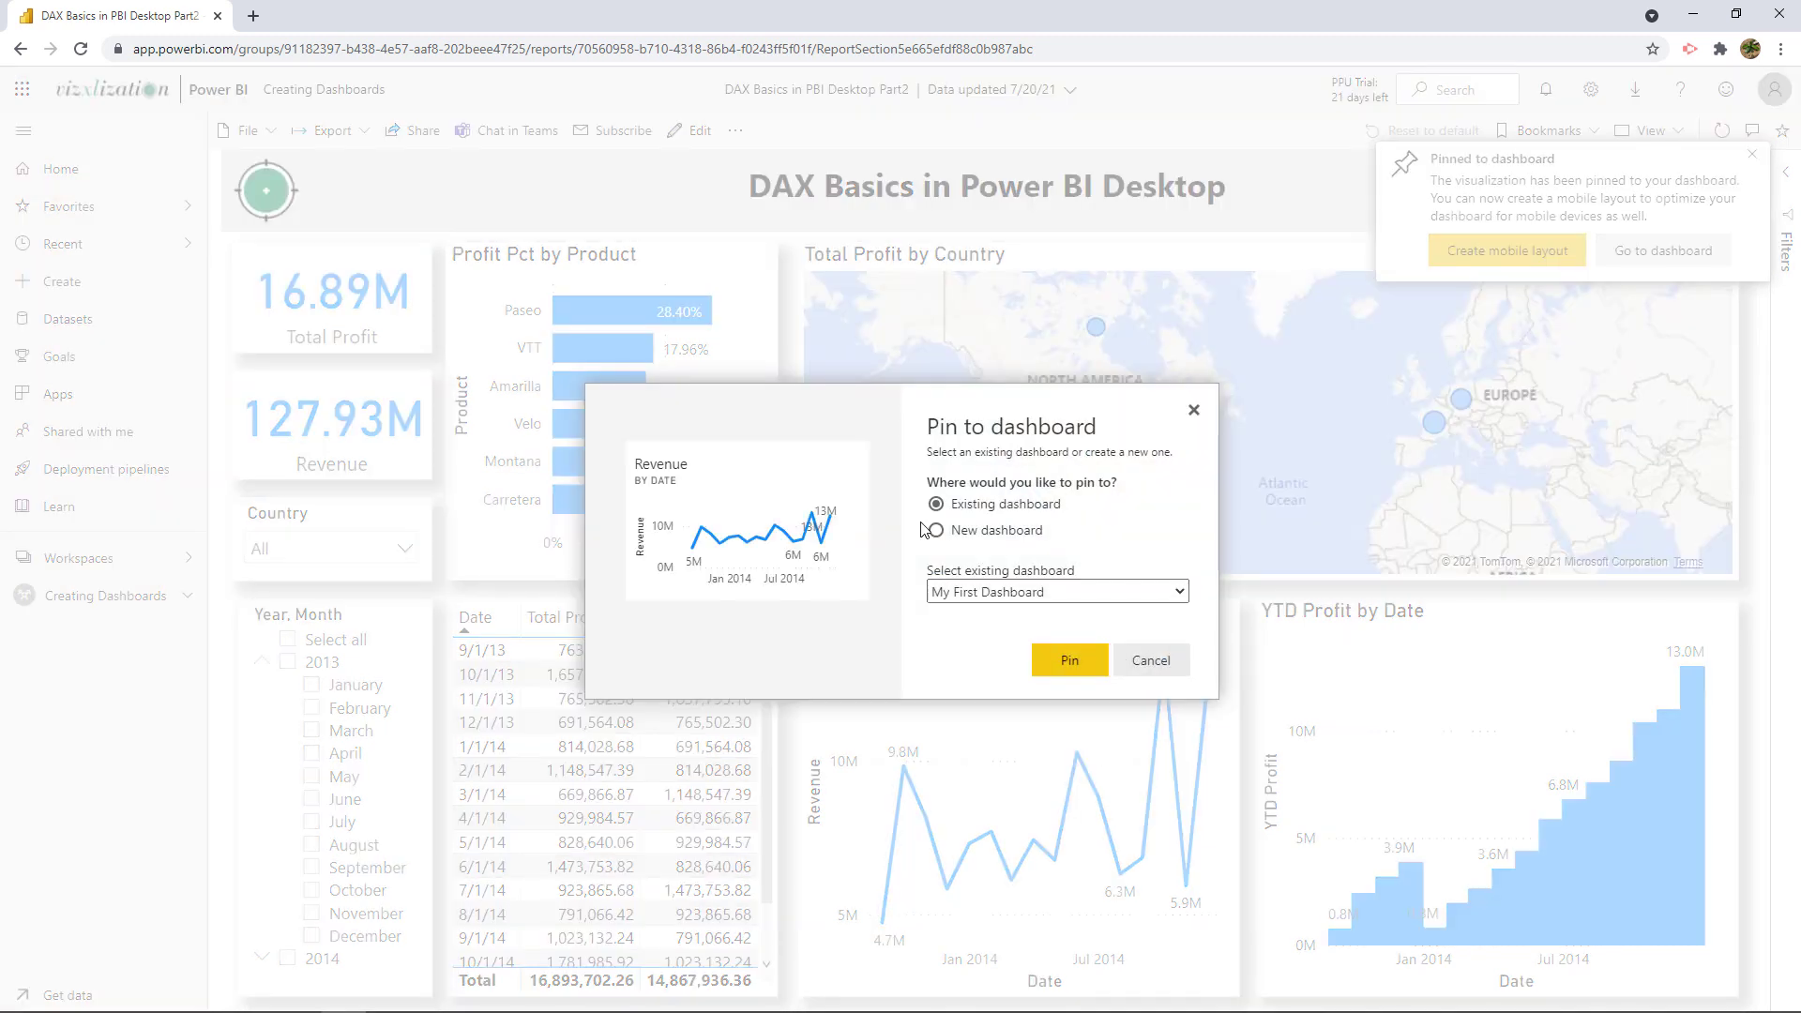
left_click(1070, 661)
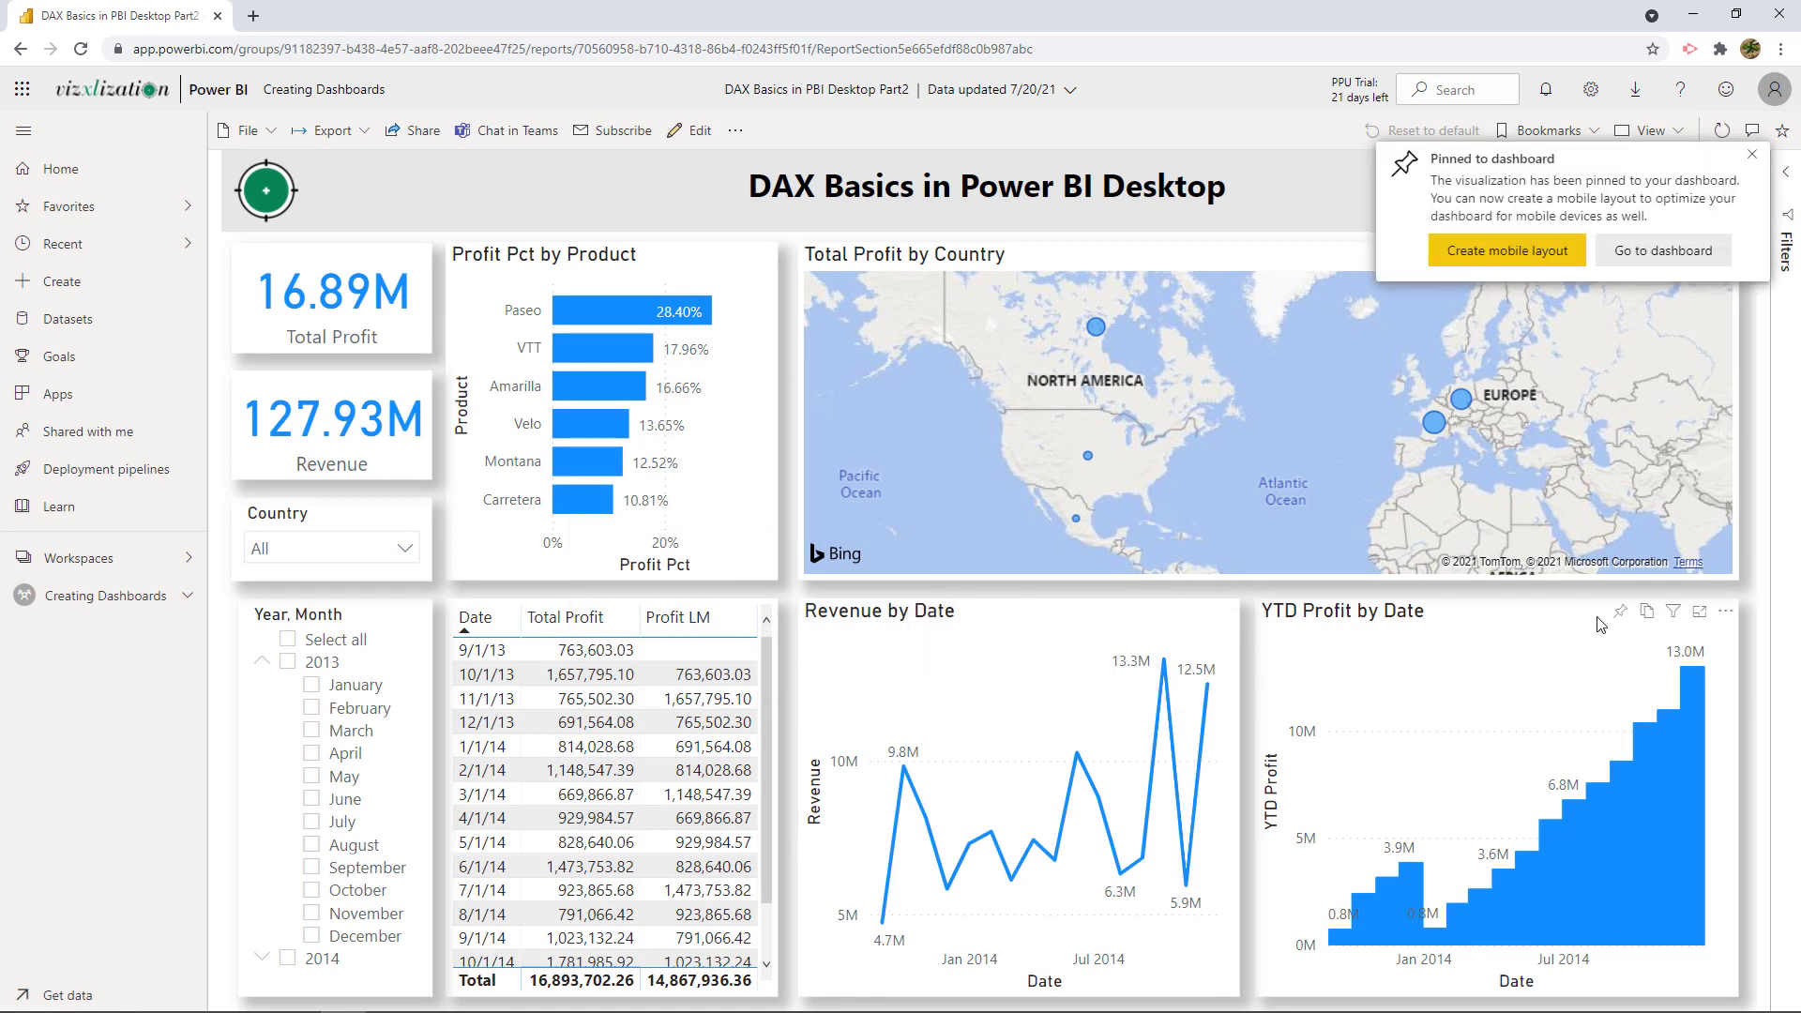
left_click(1620, 616)
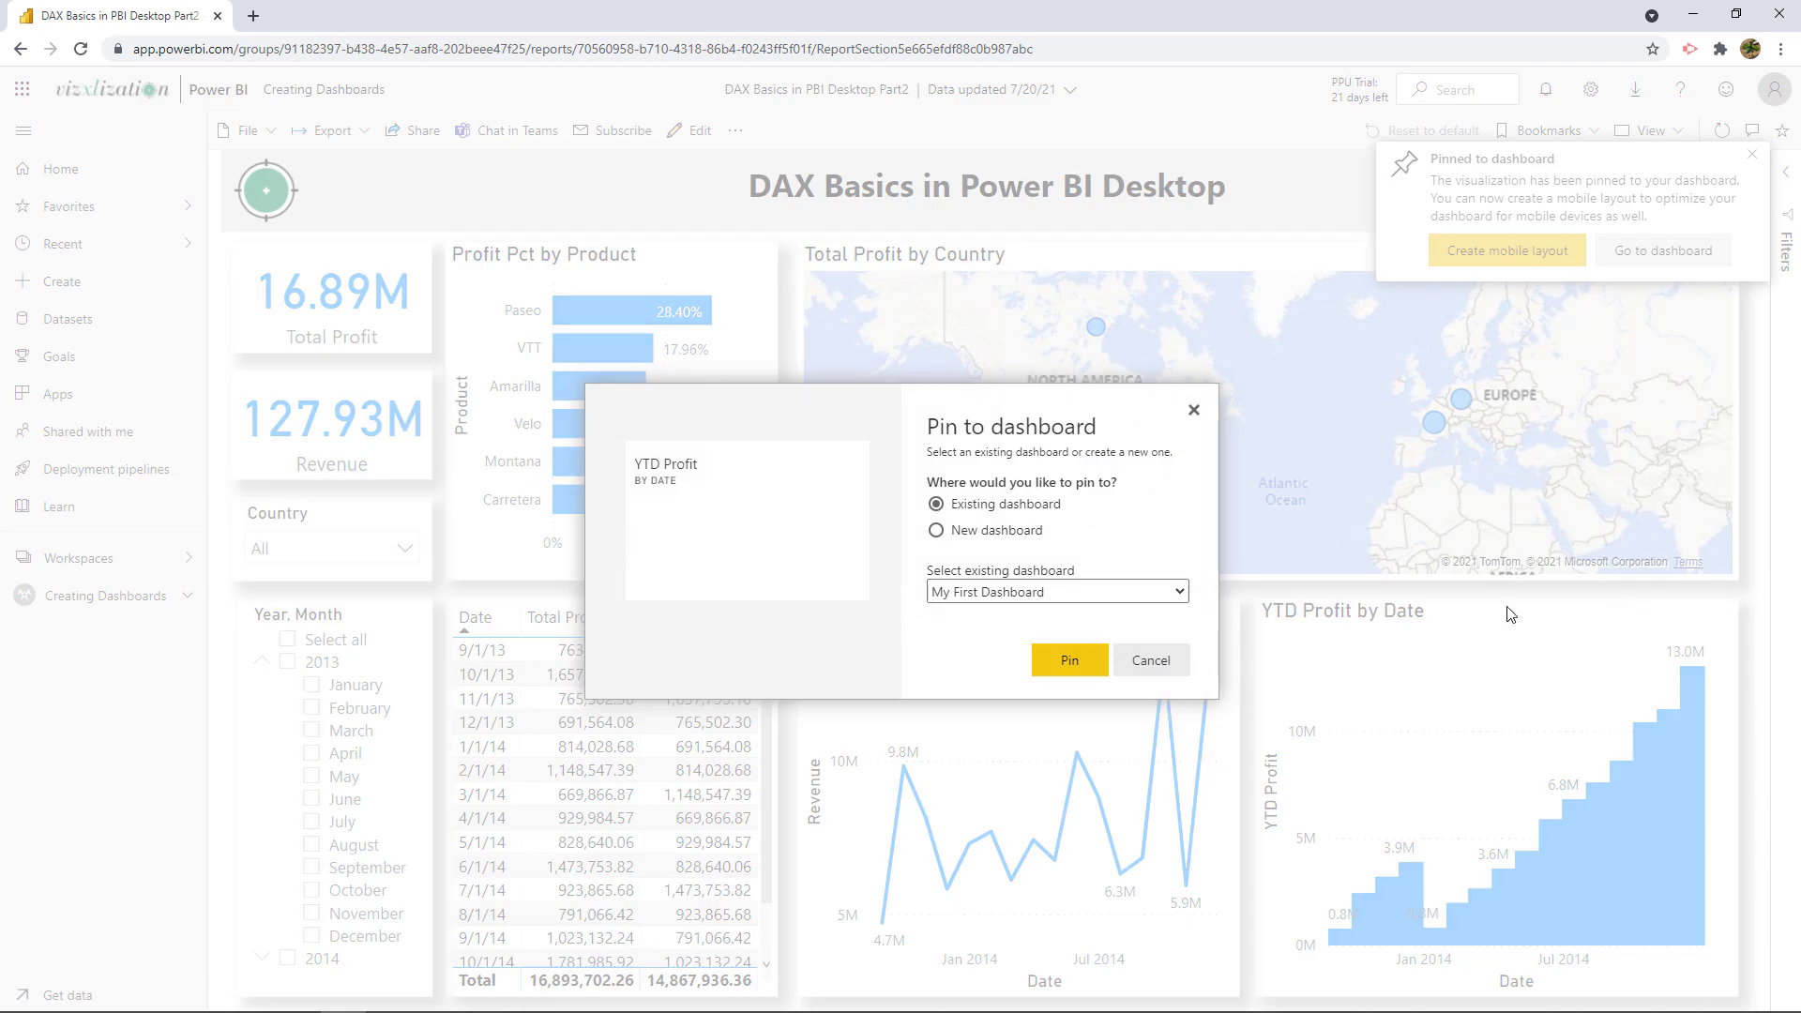
left_click(1070, 661)
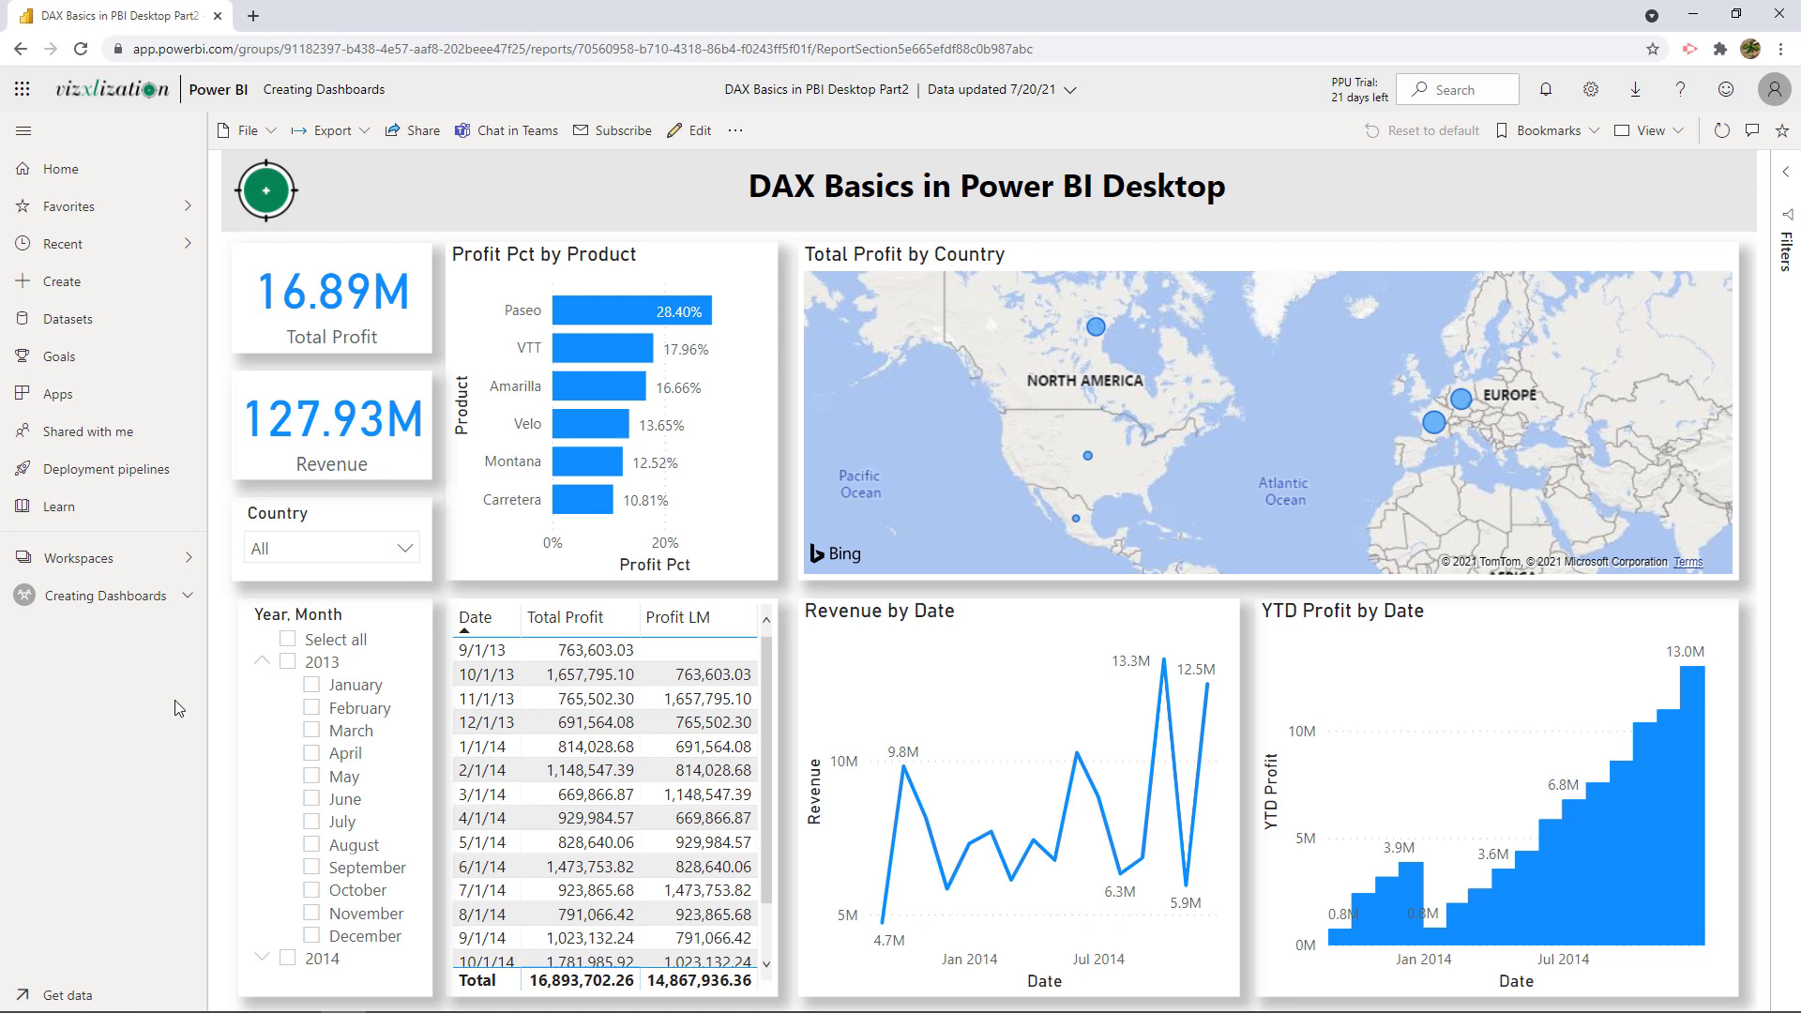
Return to the Creating Dashboards workspace and open the Profit page of the Power BI Best Practices to Create Dashboards report.
left_click(129, 603)
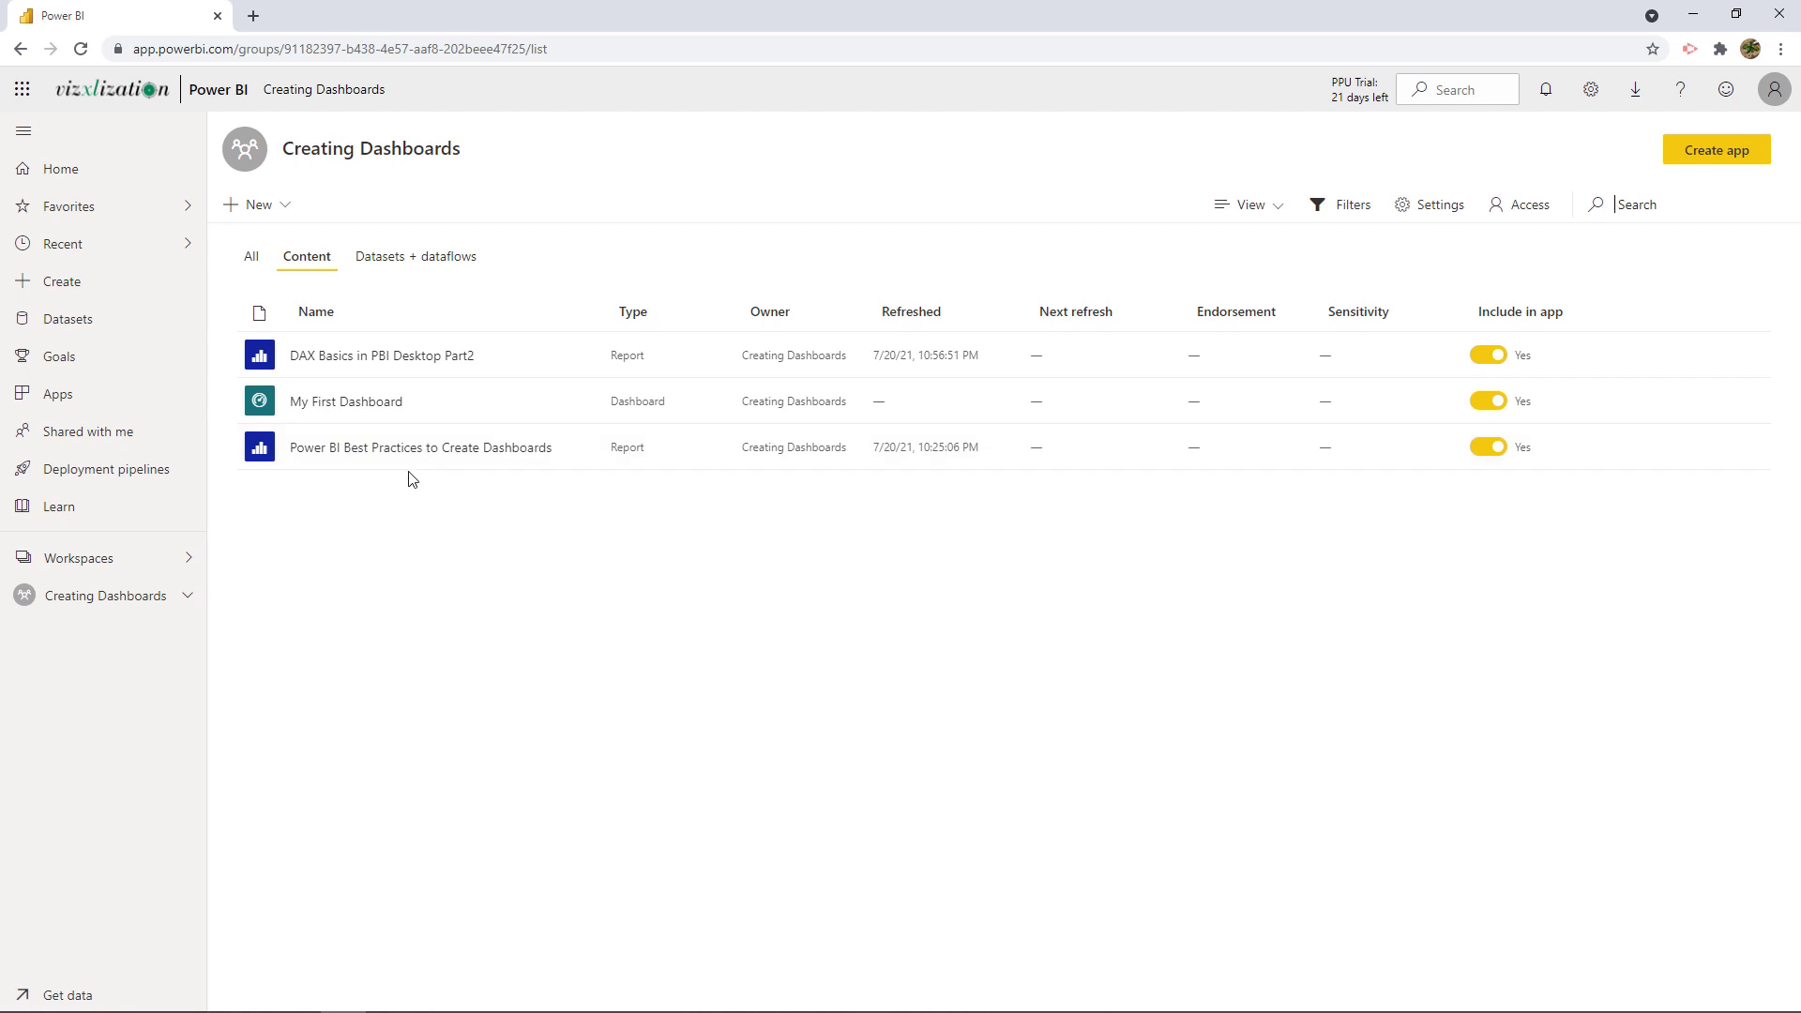
left_click(457, 448)
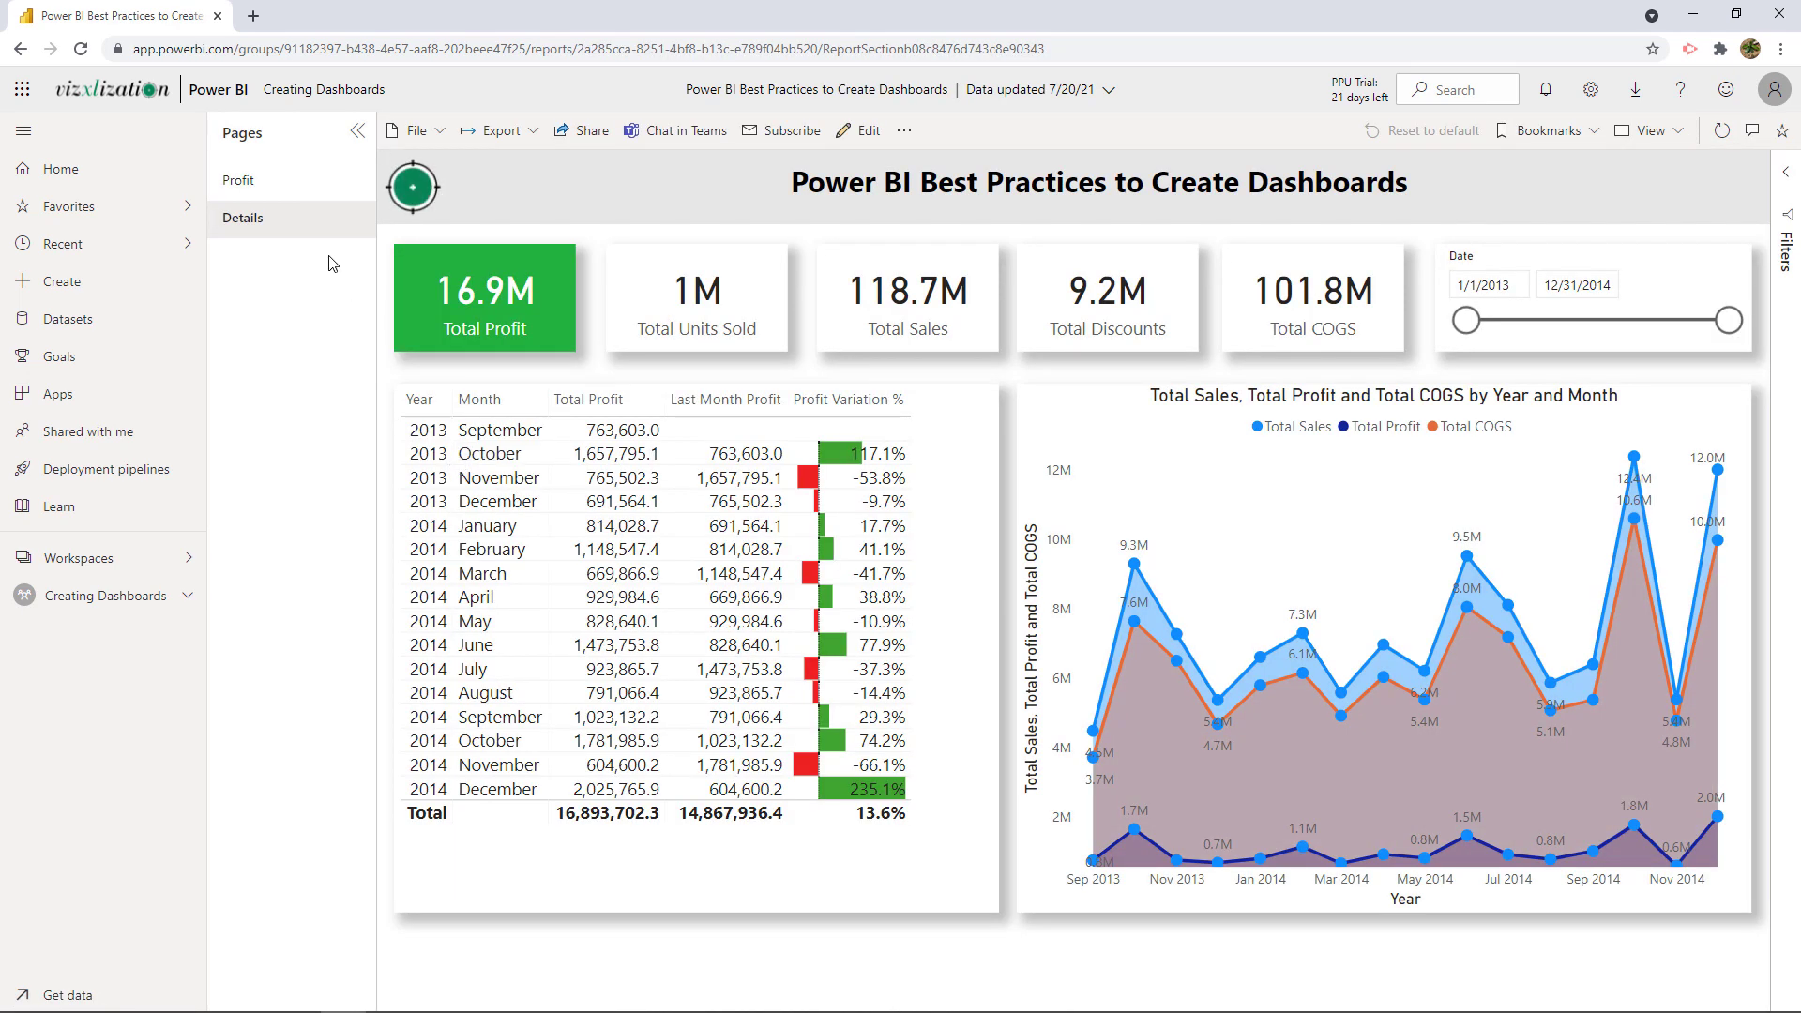
left_click(282, 199)
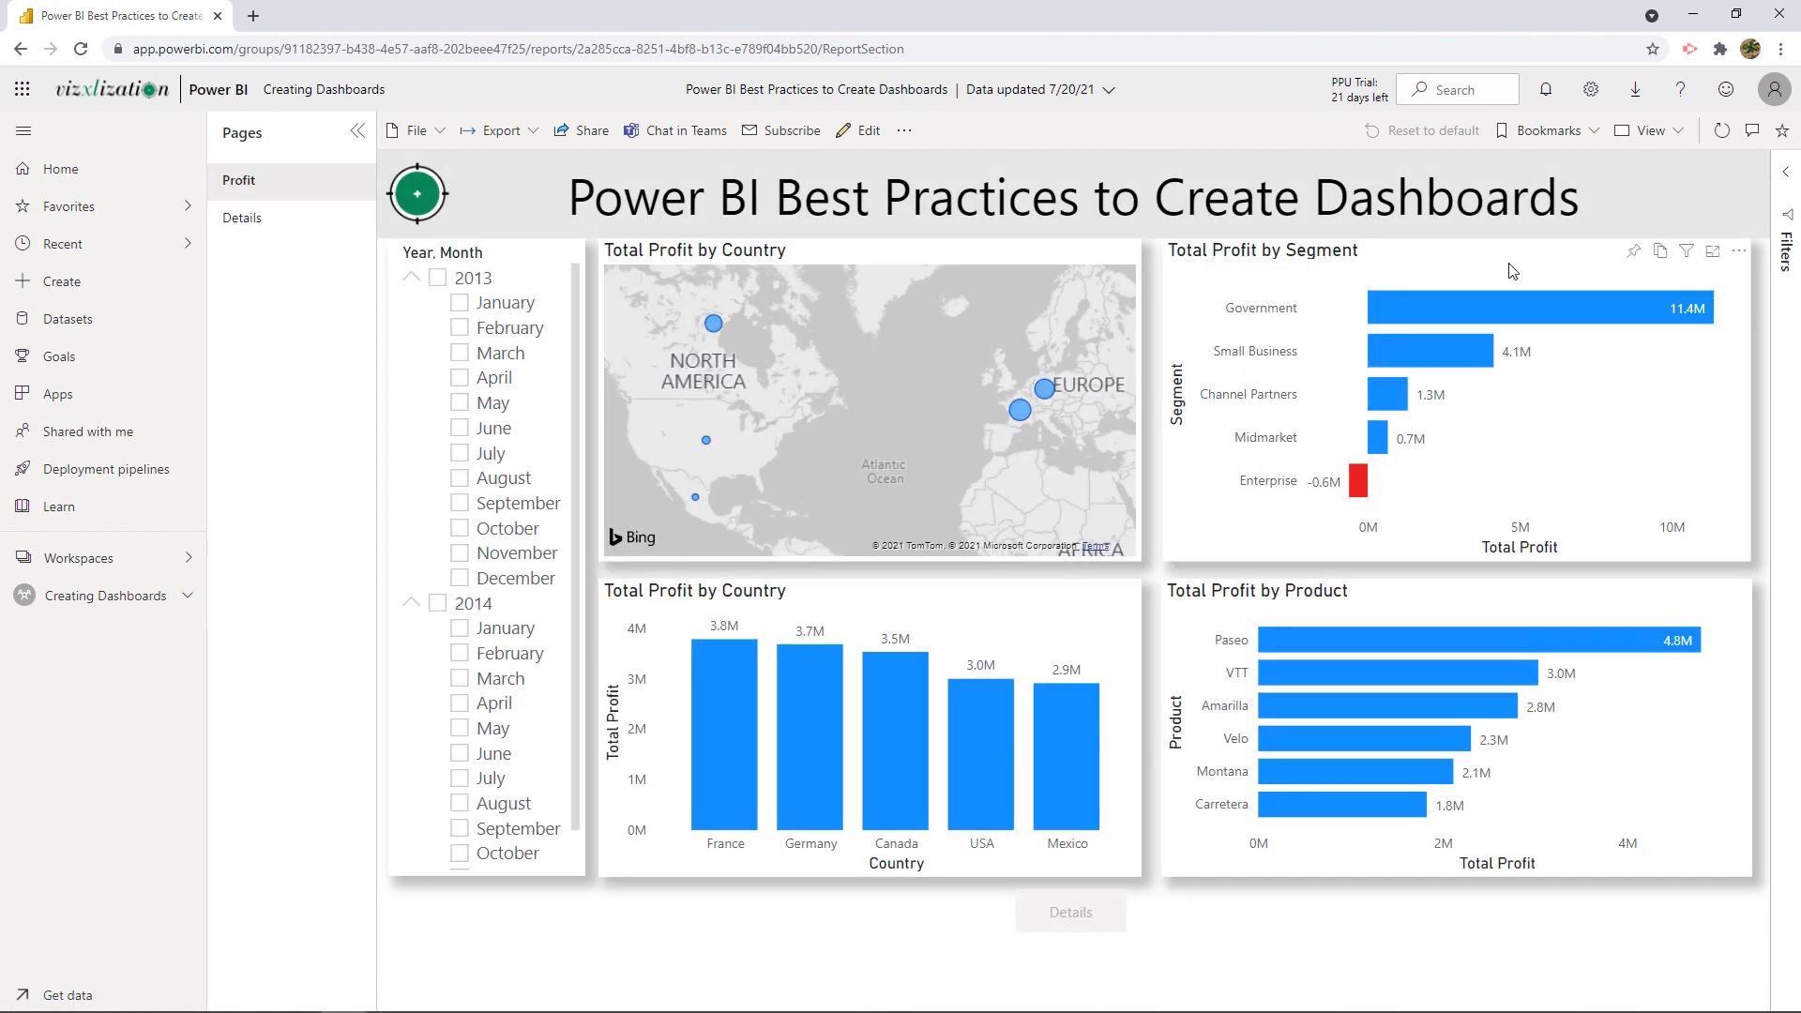
Pin the Total Profit by Segment chart to the existing My First Dashboard and open that dashboard.
left_click(1635, 253)
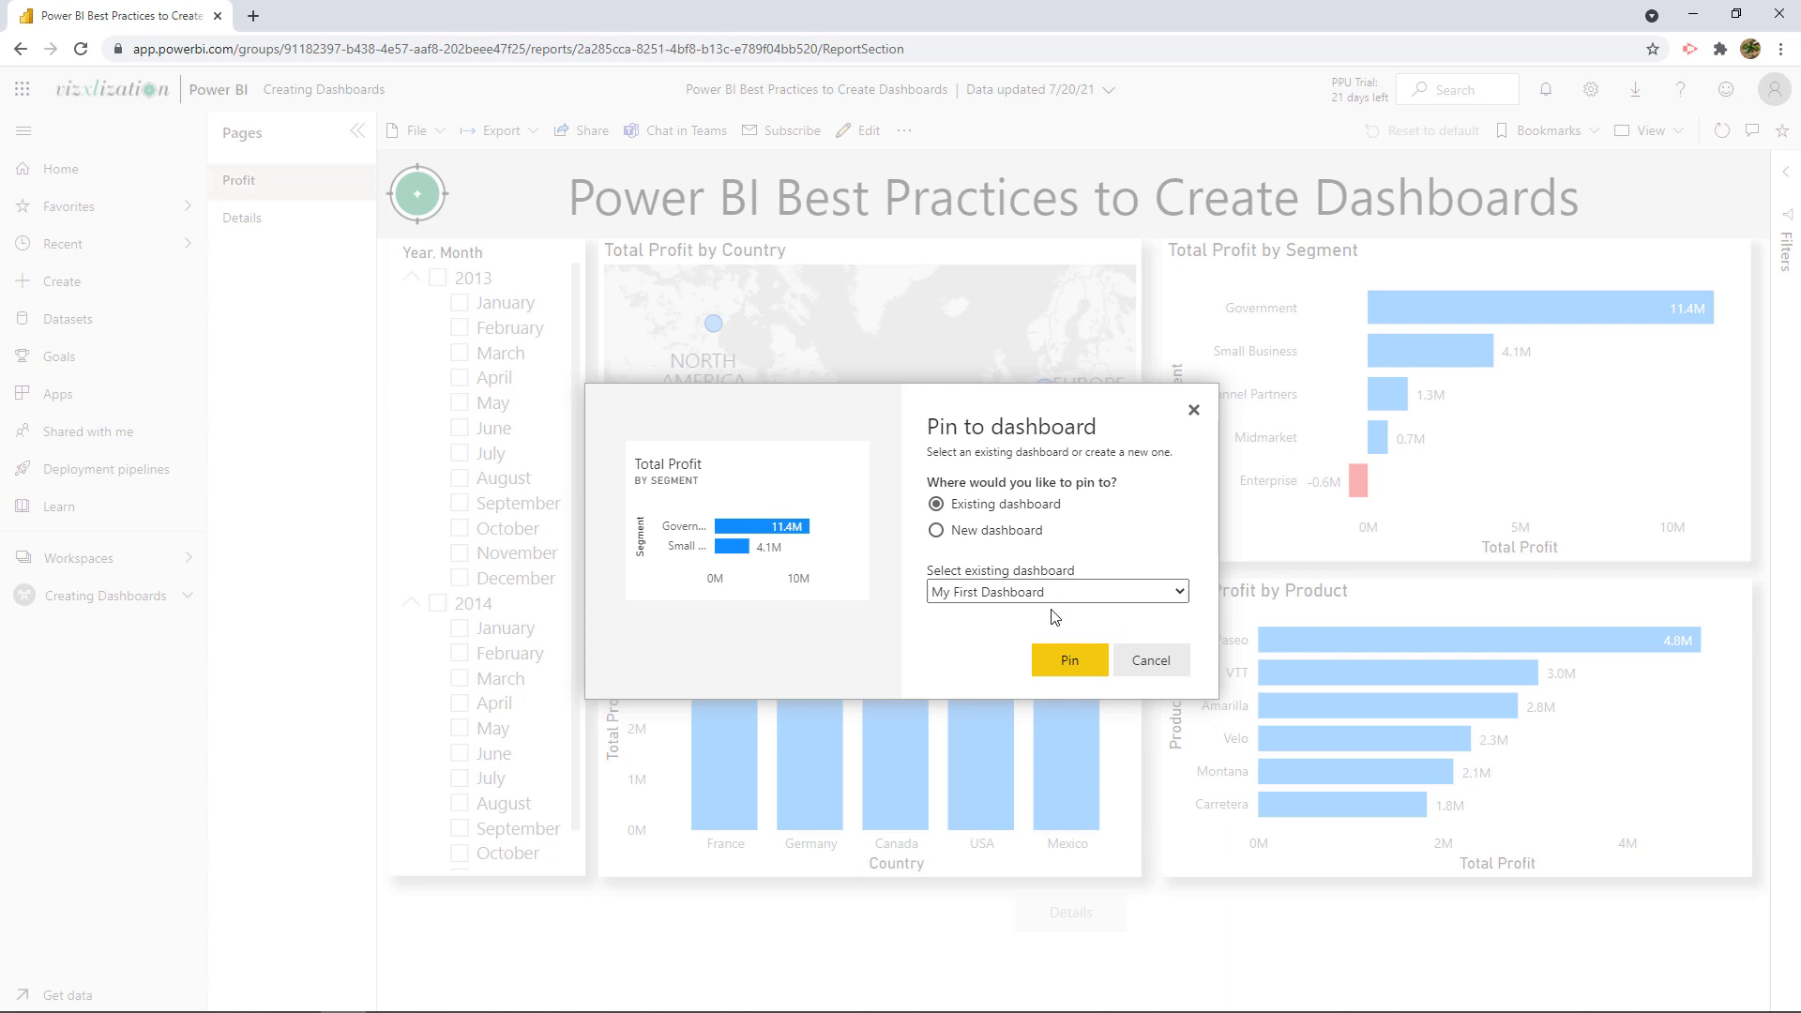
left_click(1105, 591)
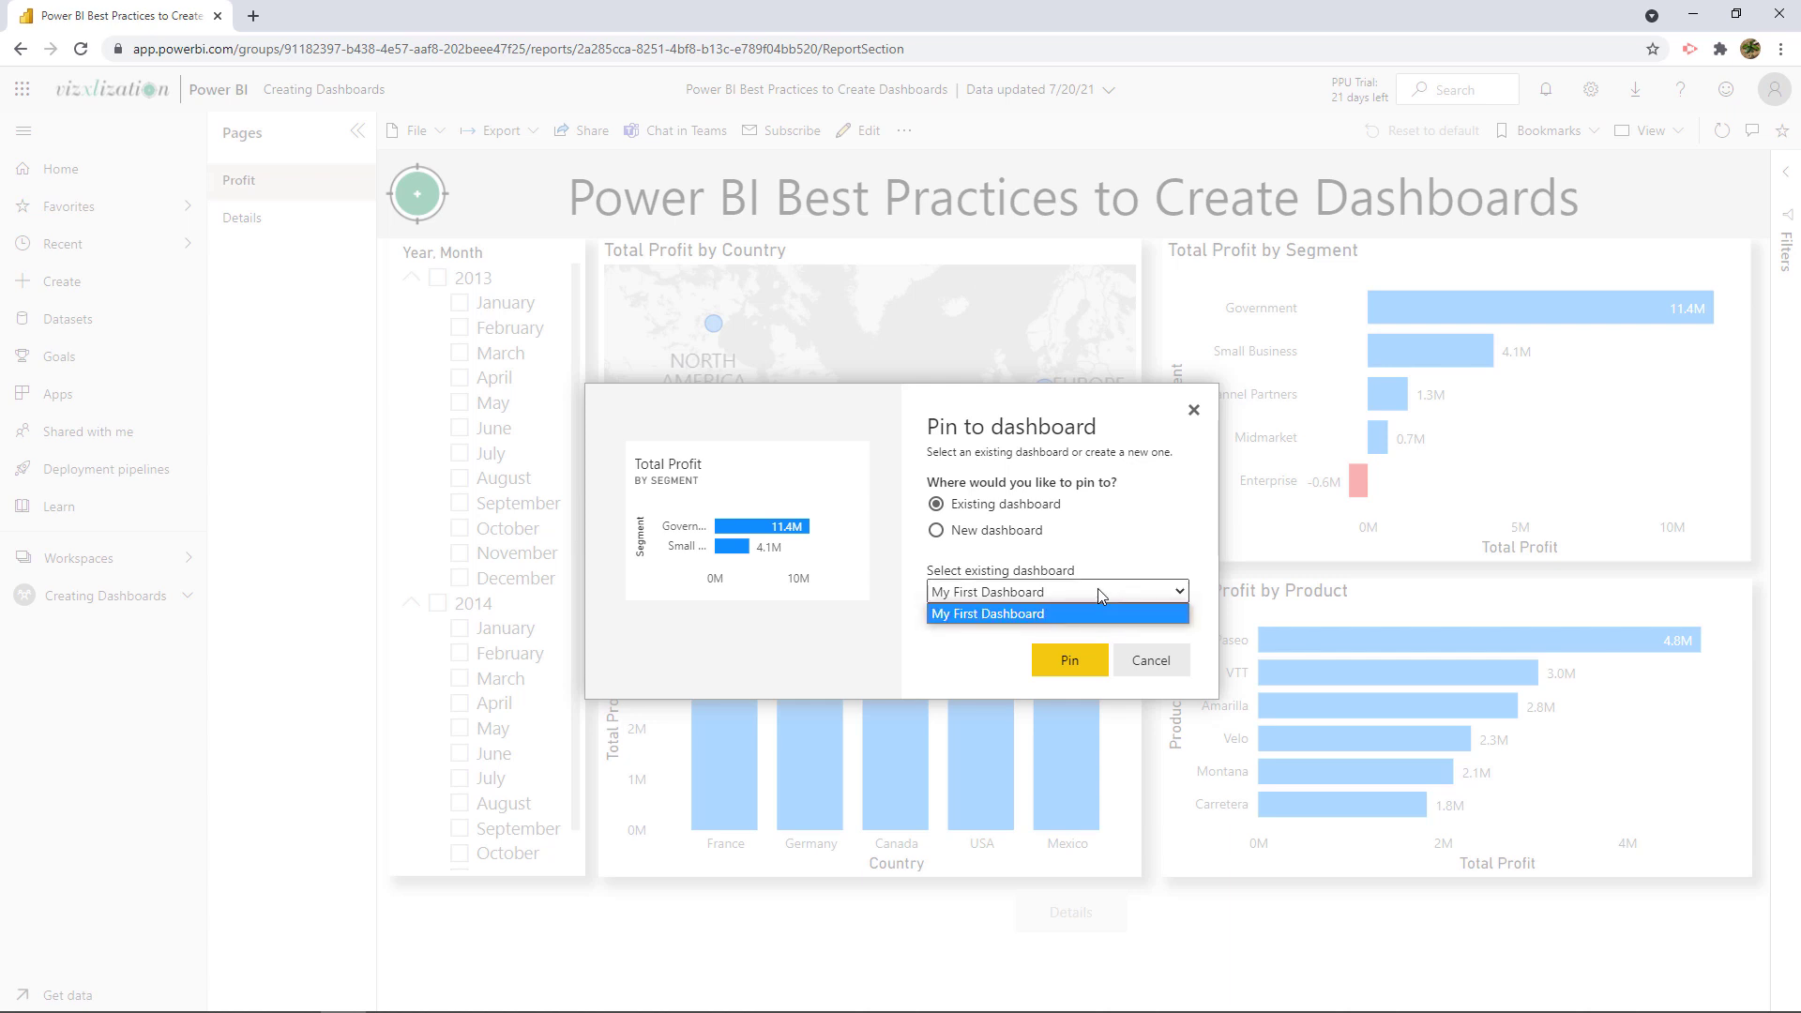
left_click(1098, 588)
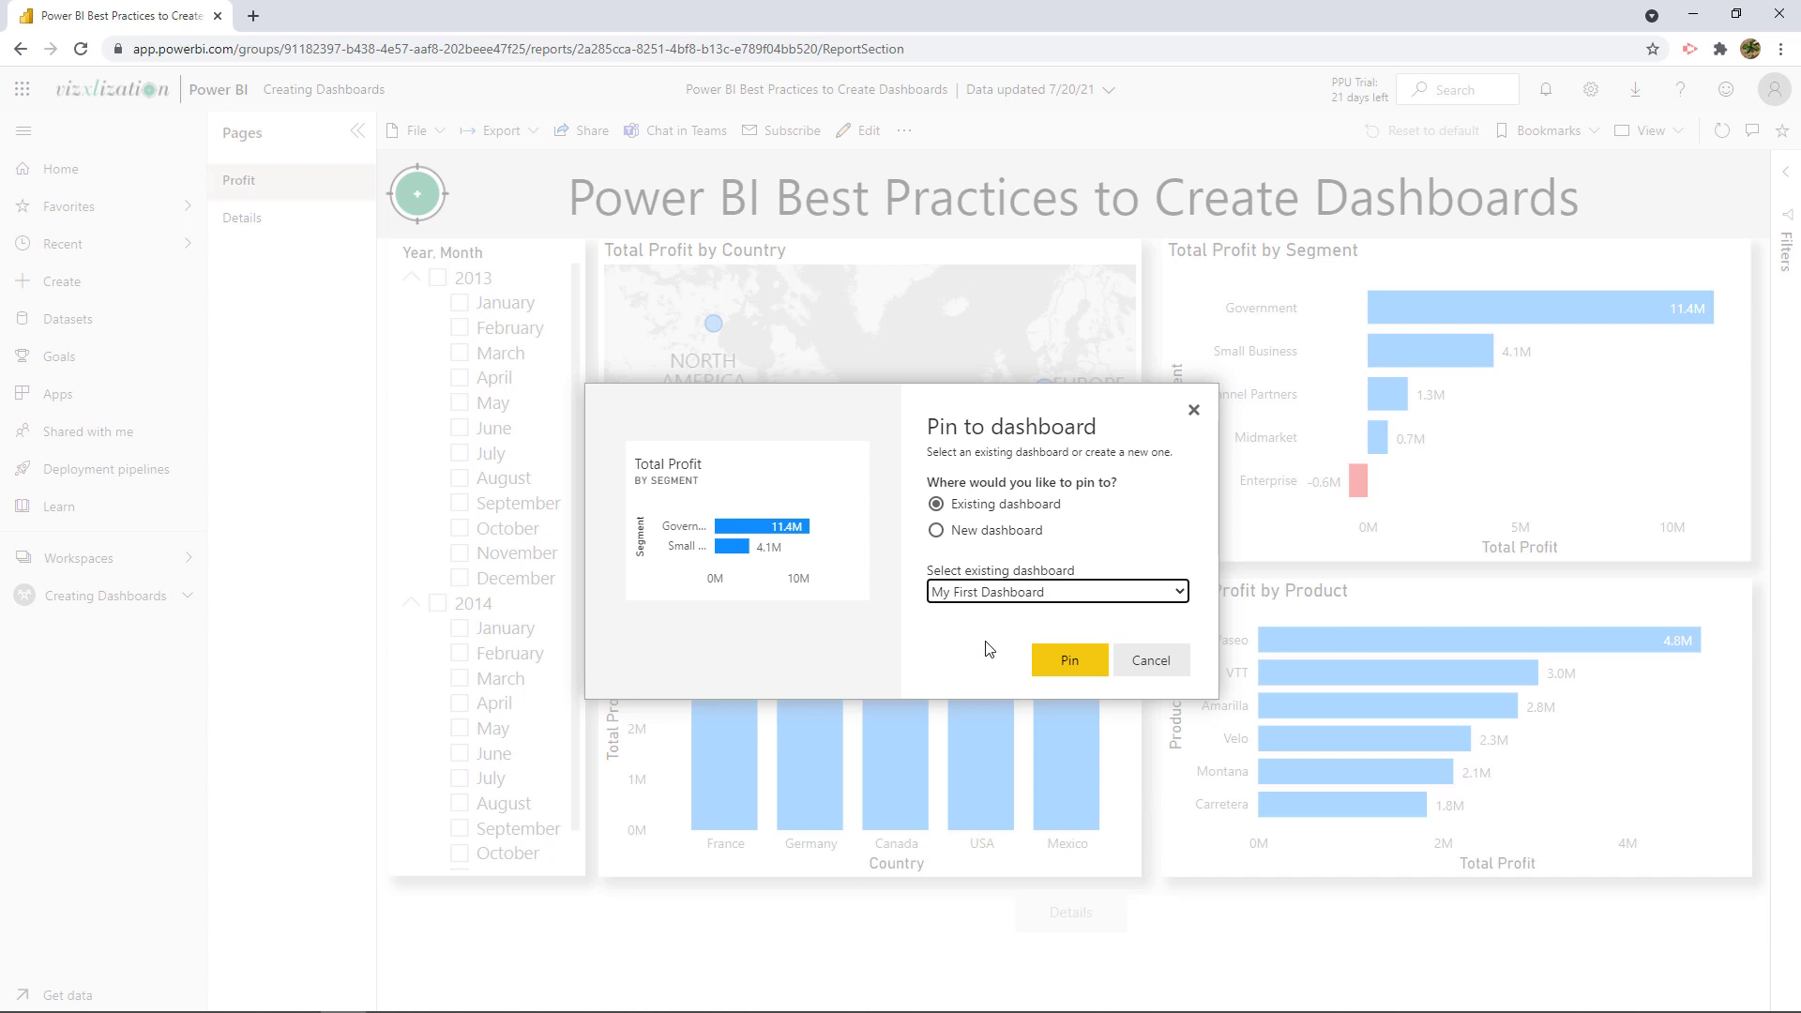
left_click(1039, 664)
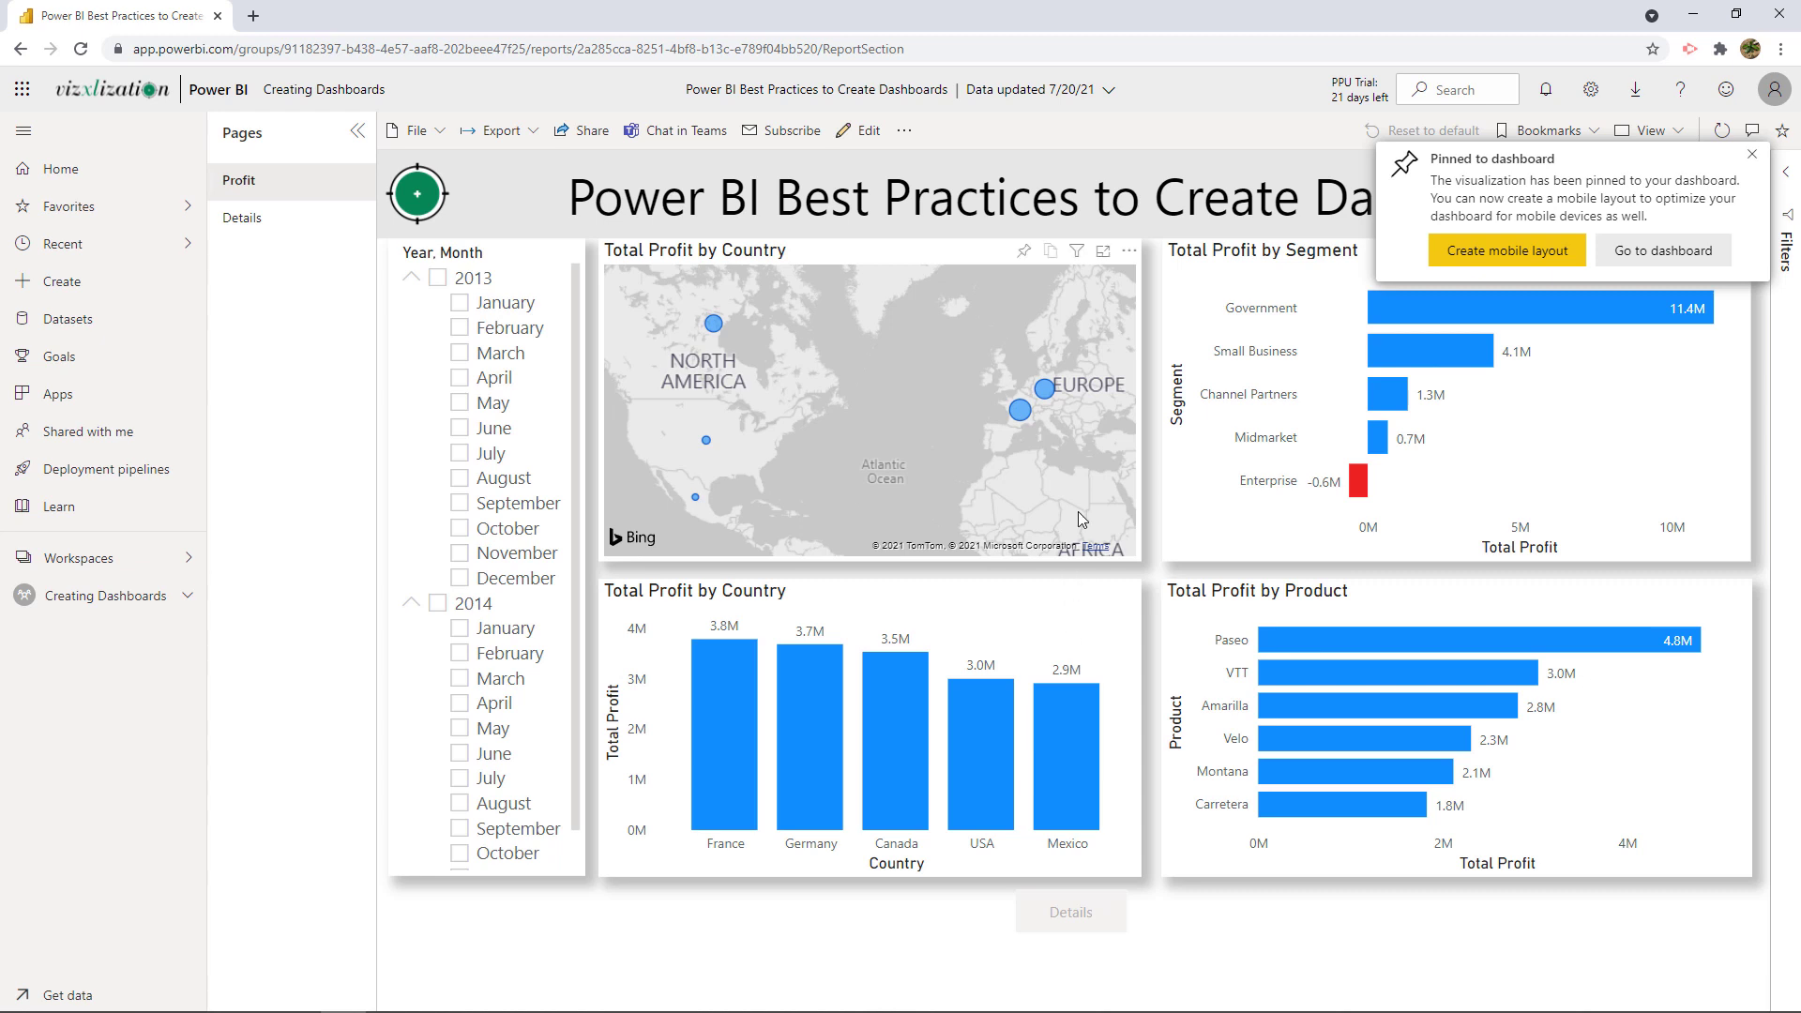
left_click(1653, 252)
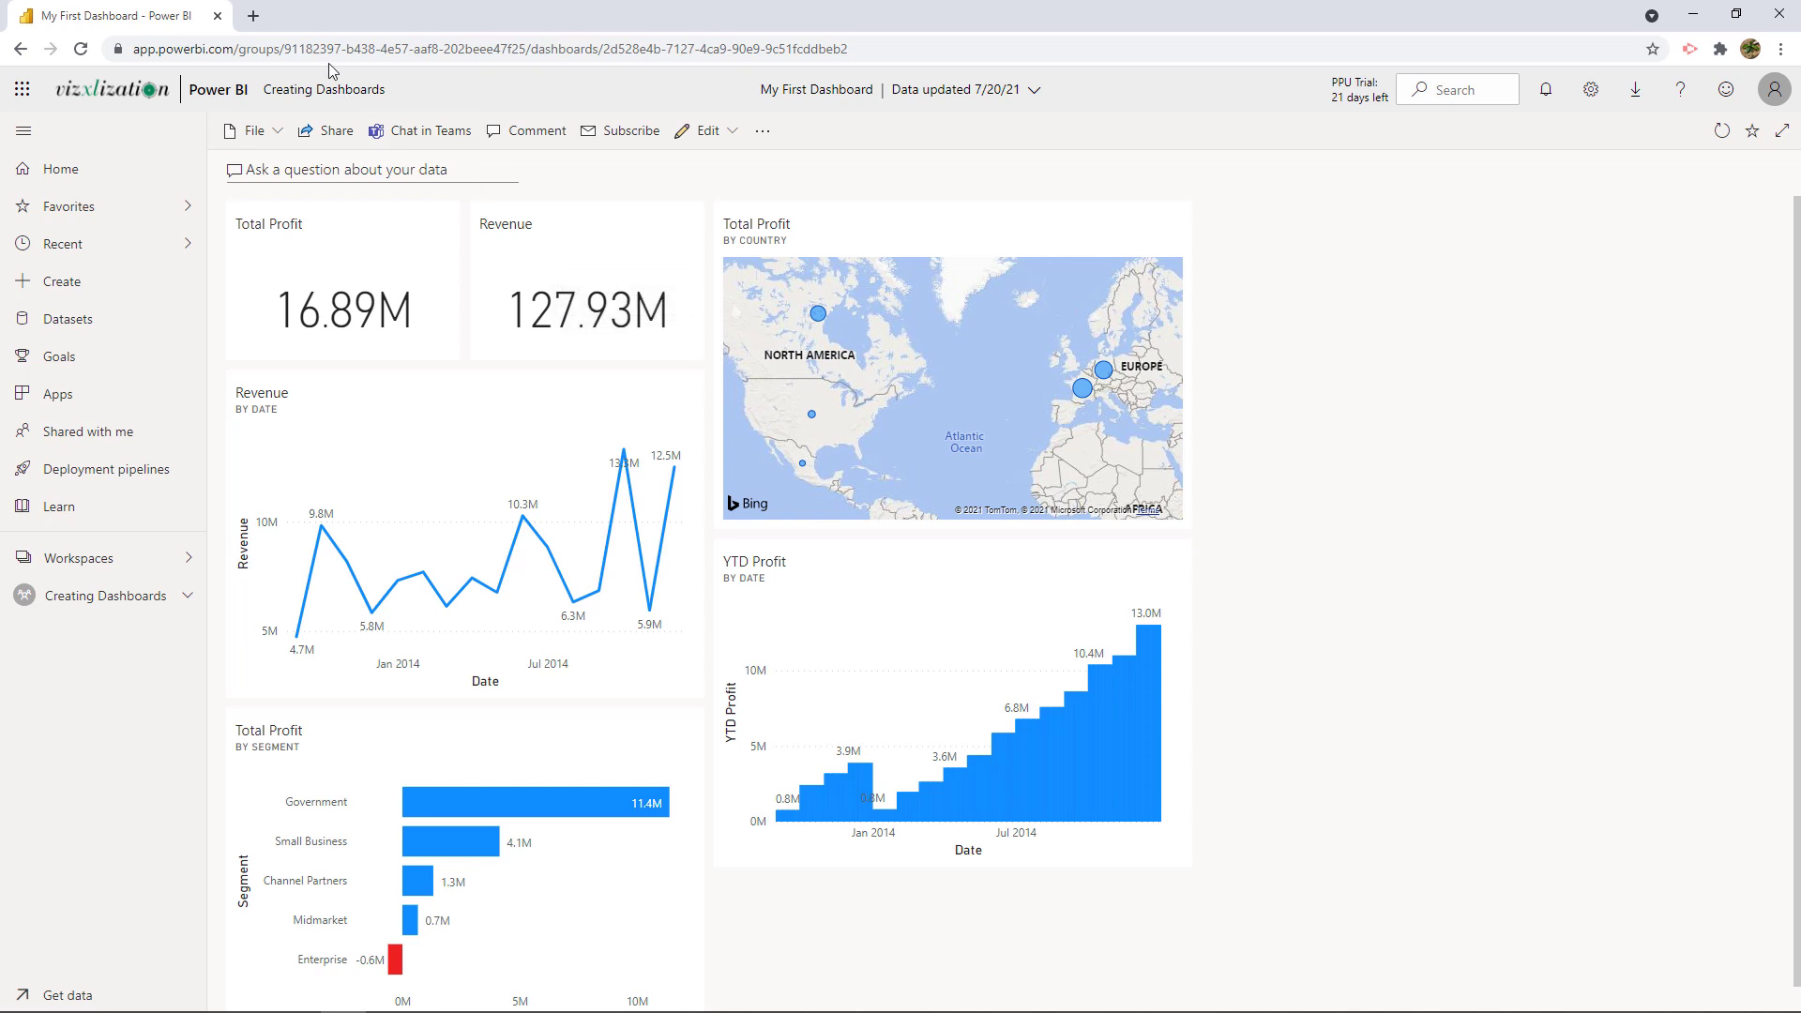
Open the bookmarked Big Data Picture in a new browser tab and copy the image's web address.
left_click(253, 17)
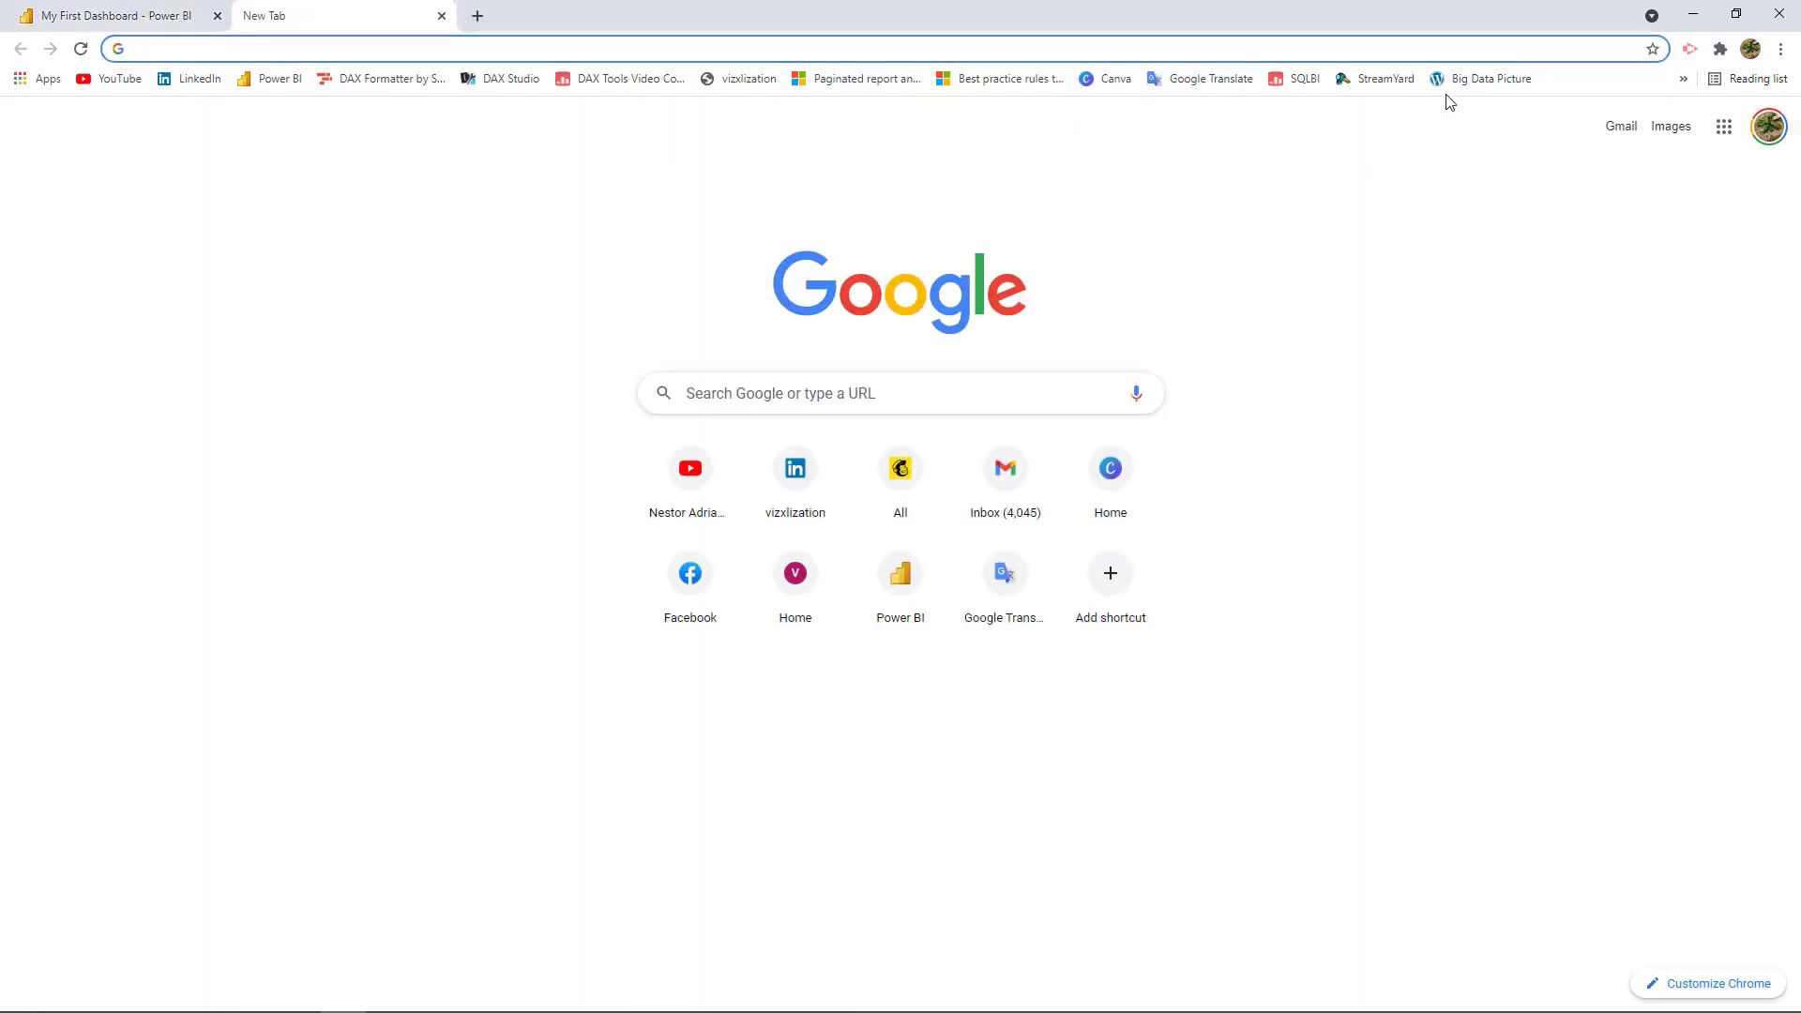
left_click(1482, 79)
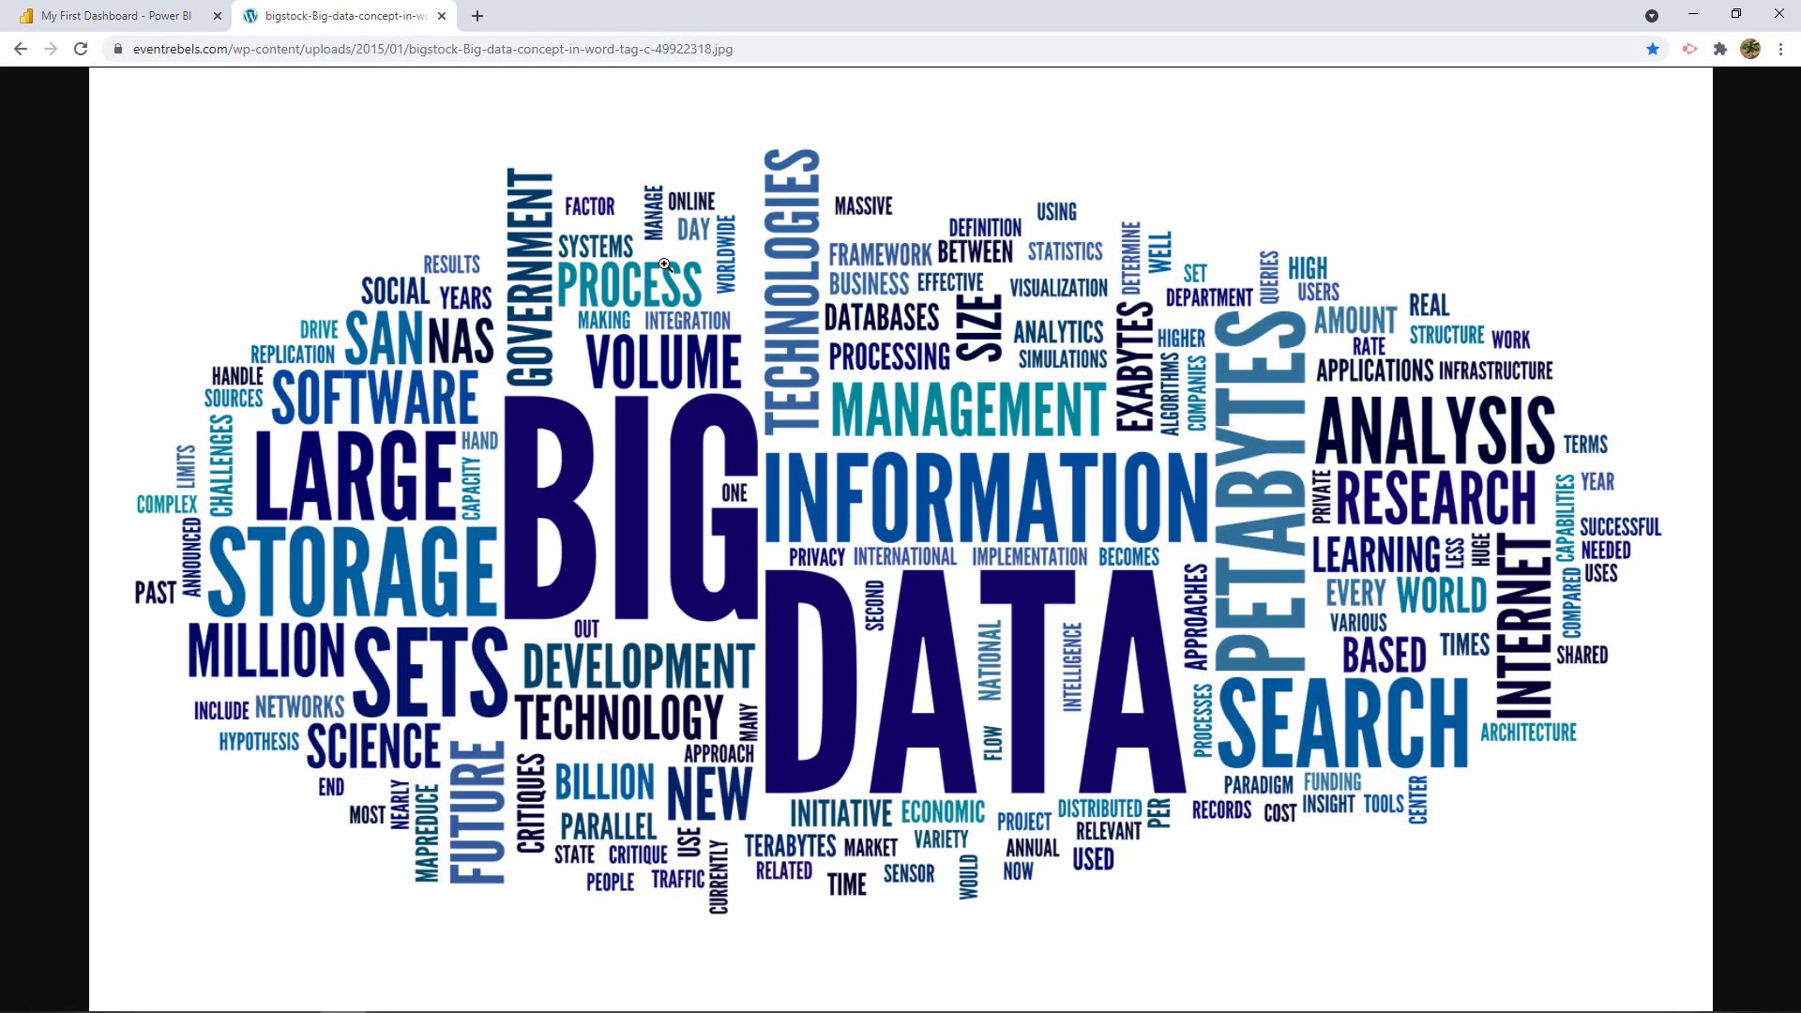
left_click(720, 50)
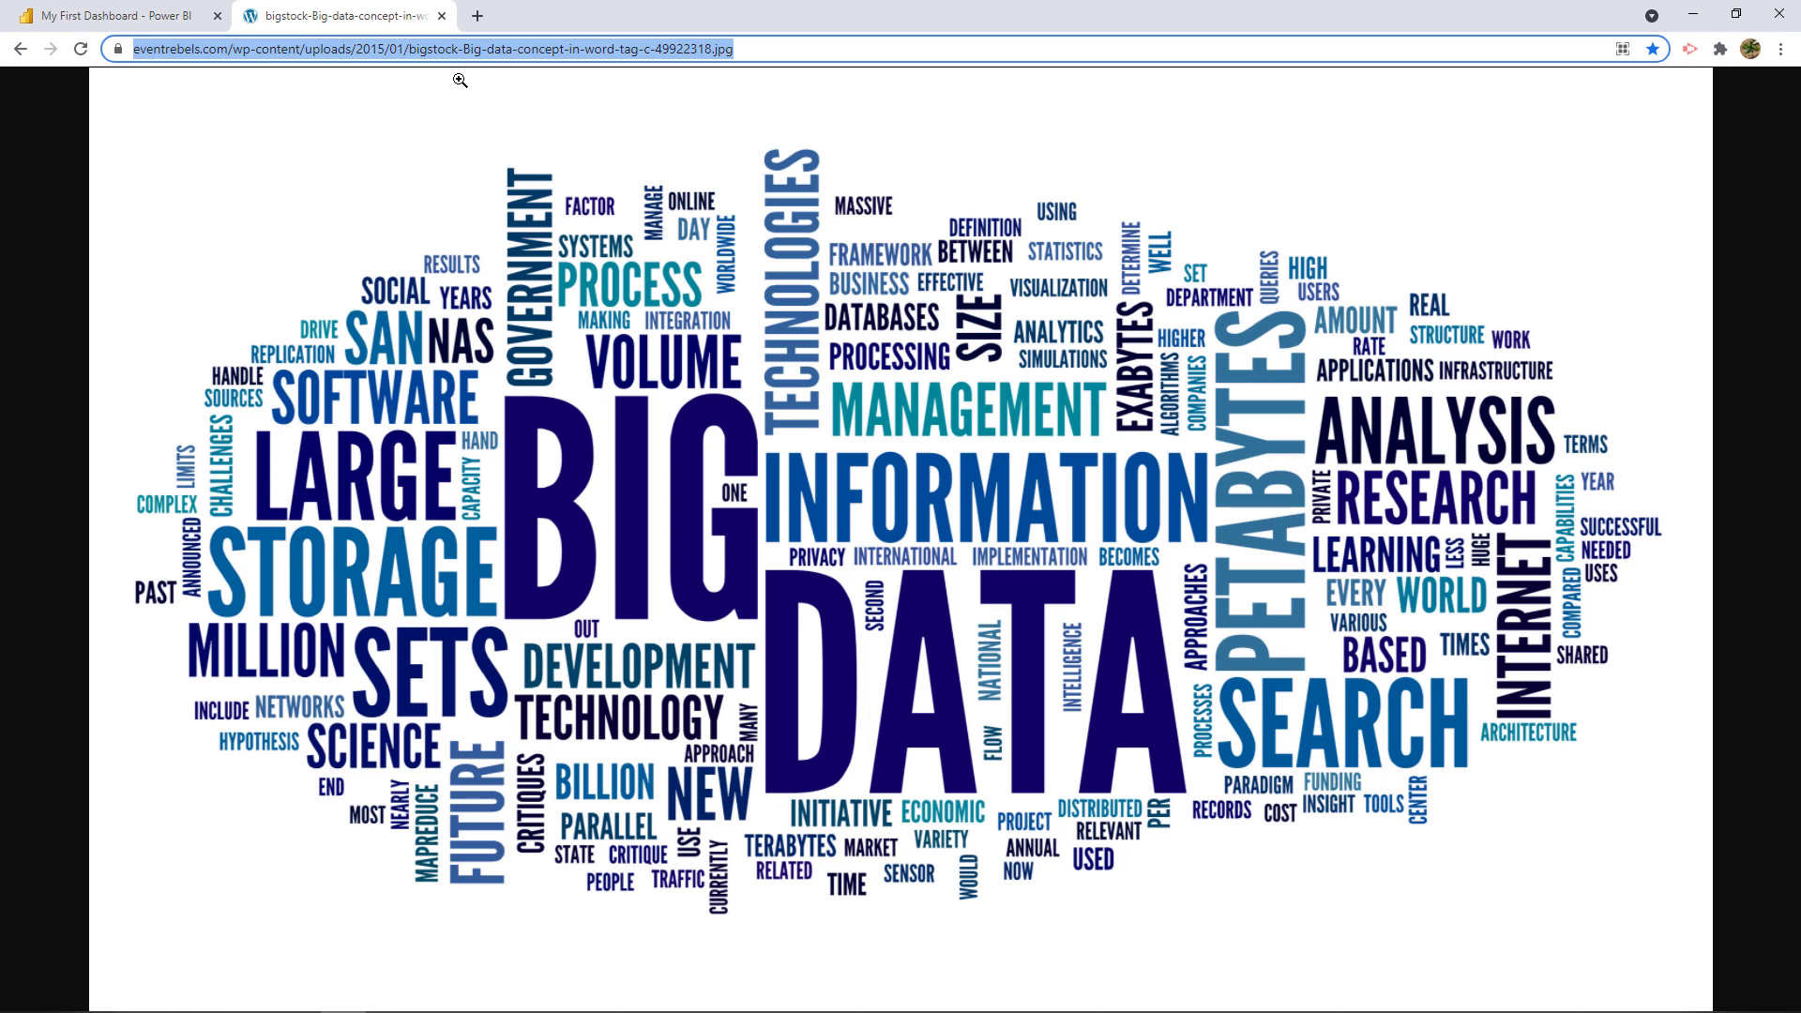
left_click(166, 28)
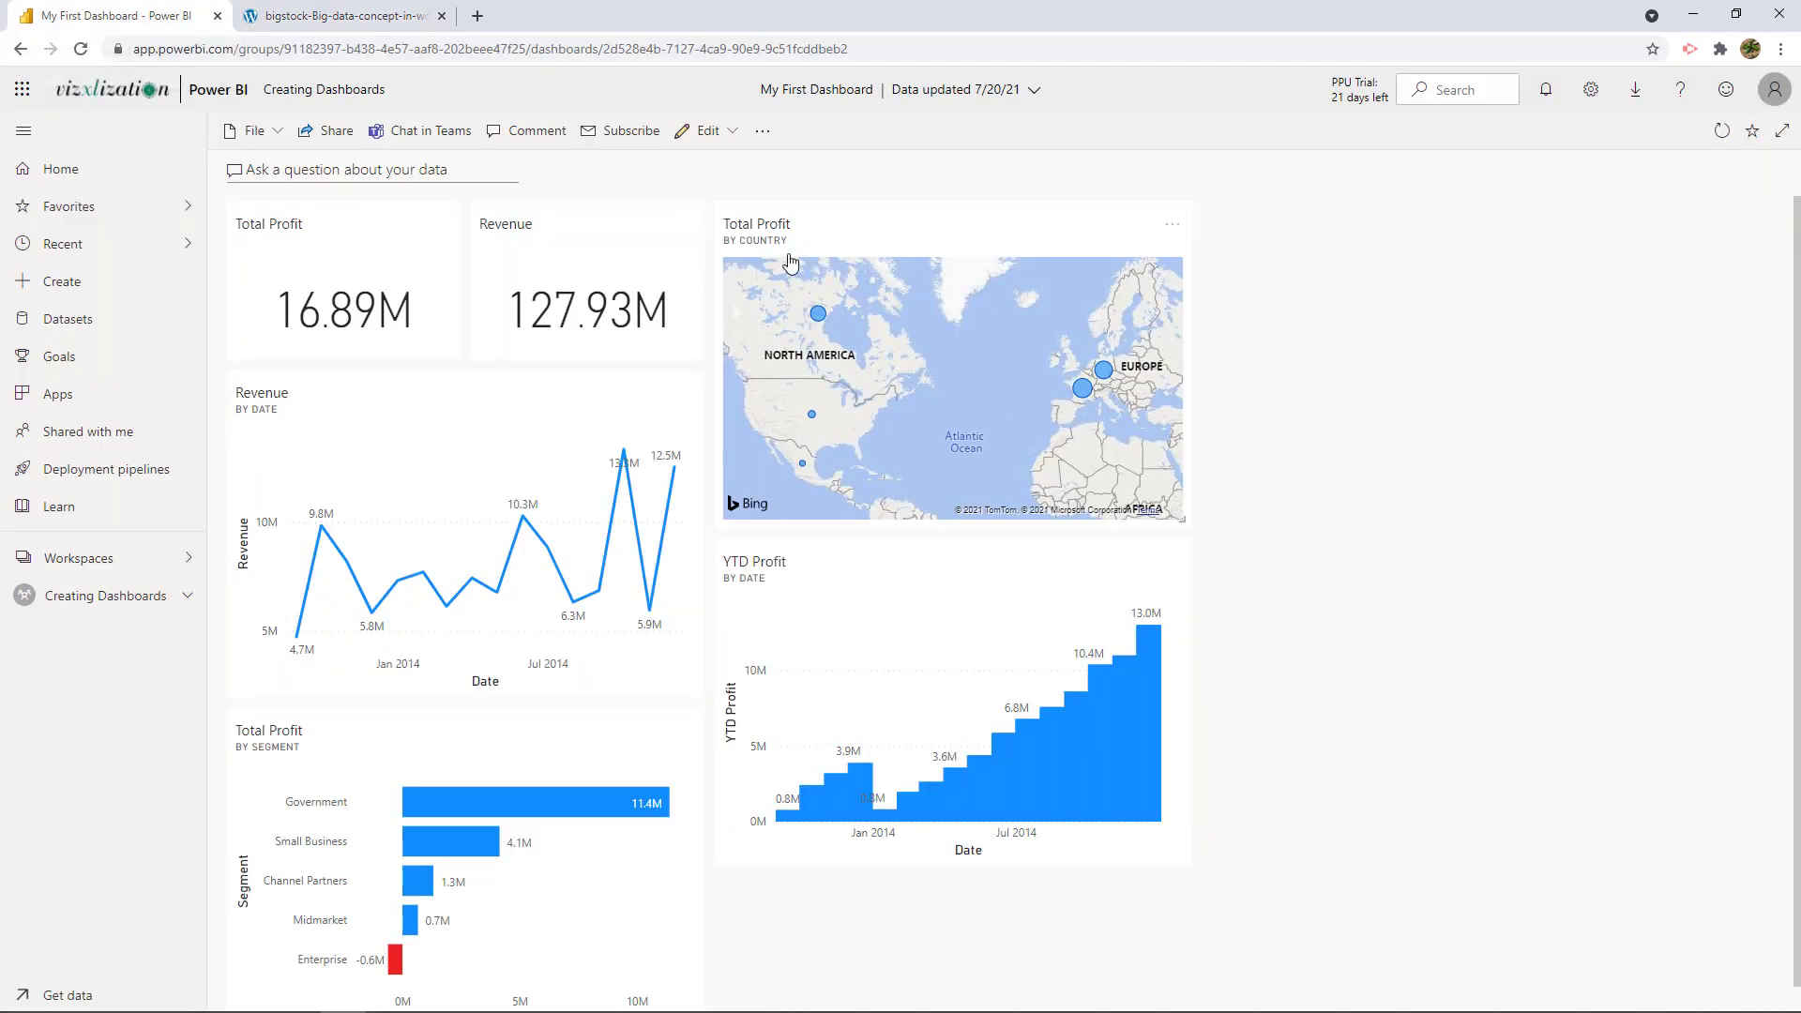
left_click(707, 131)
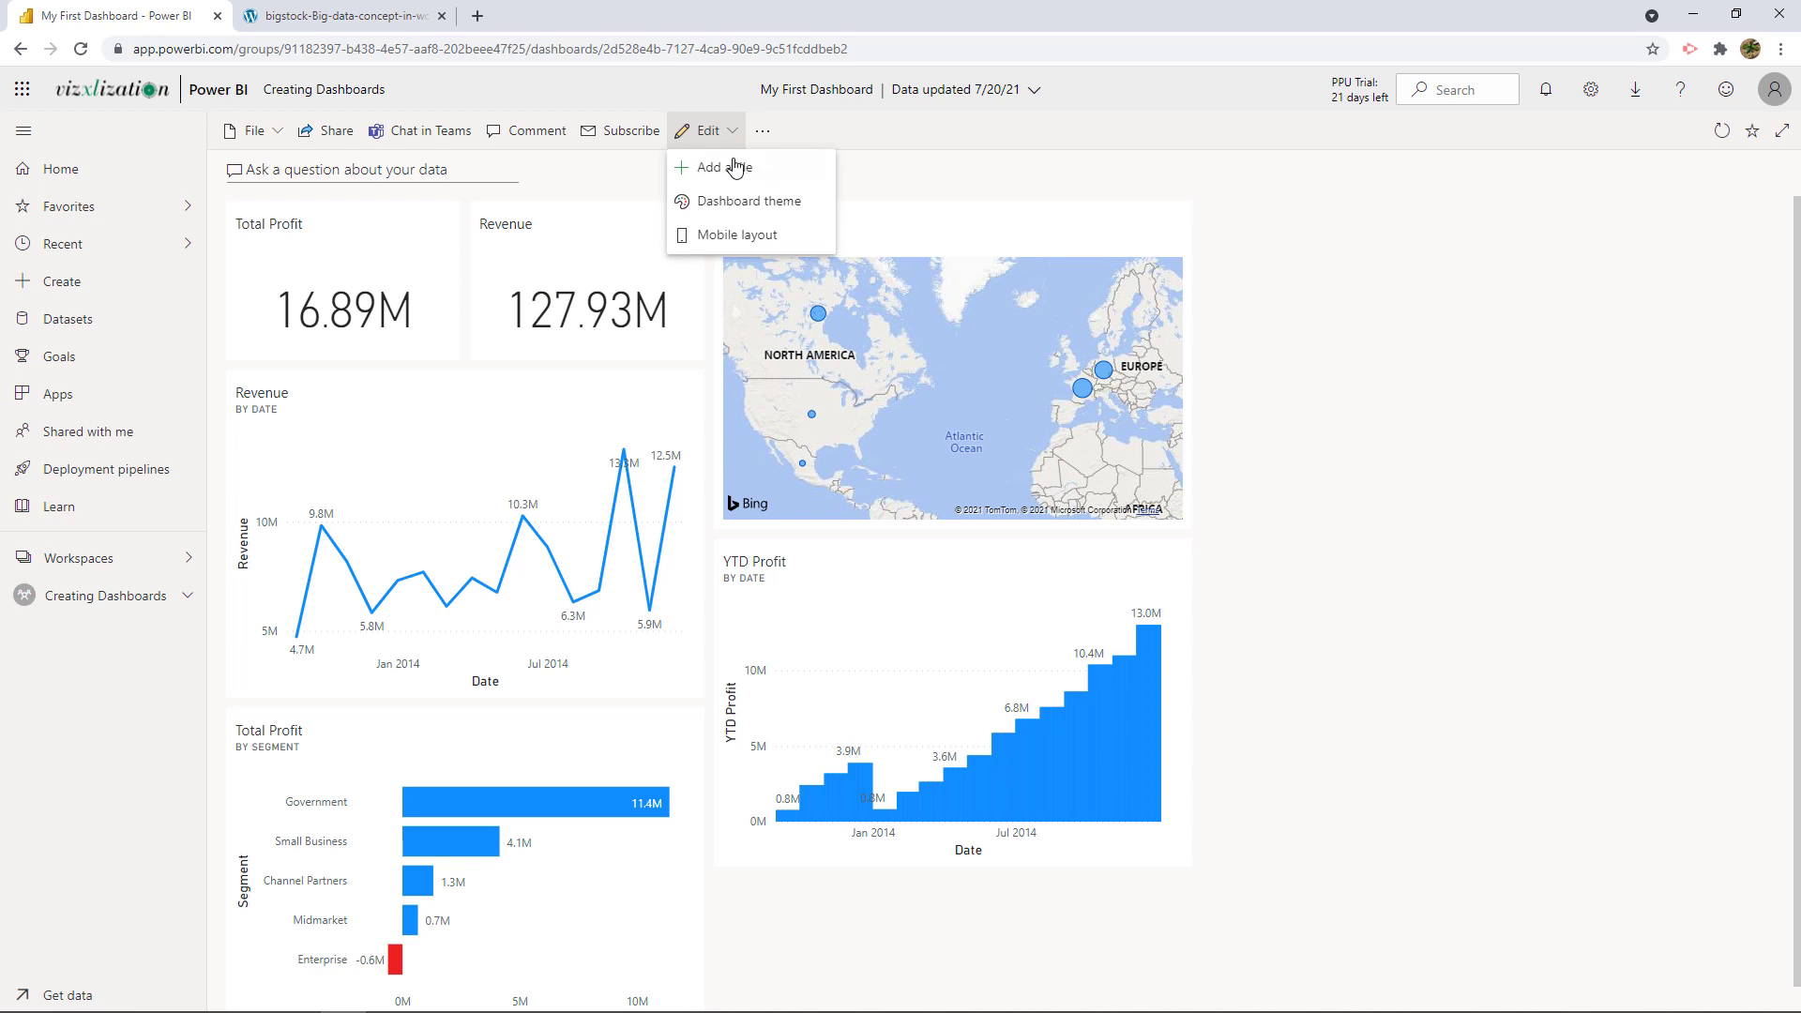
left_click(735, 167)
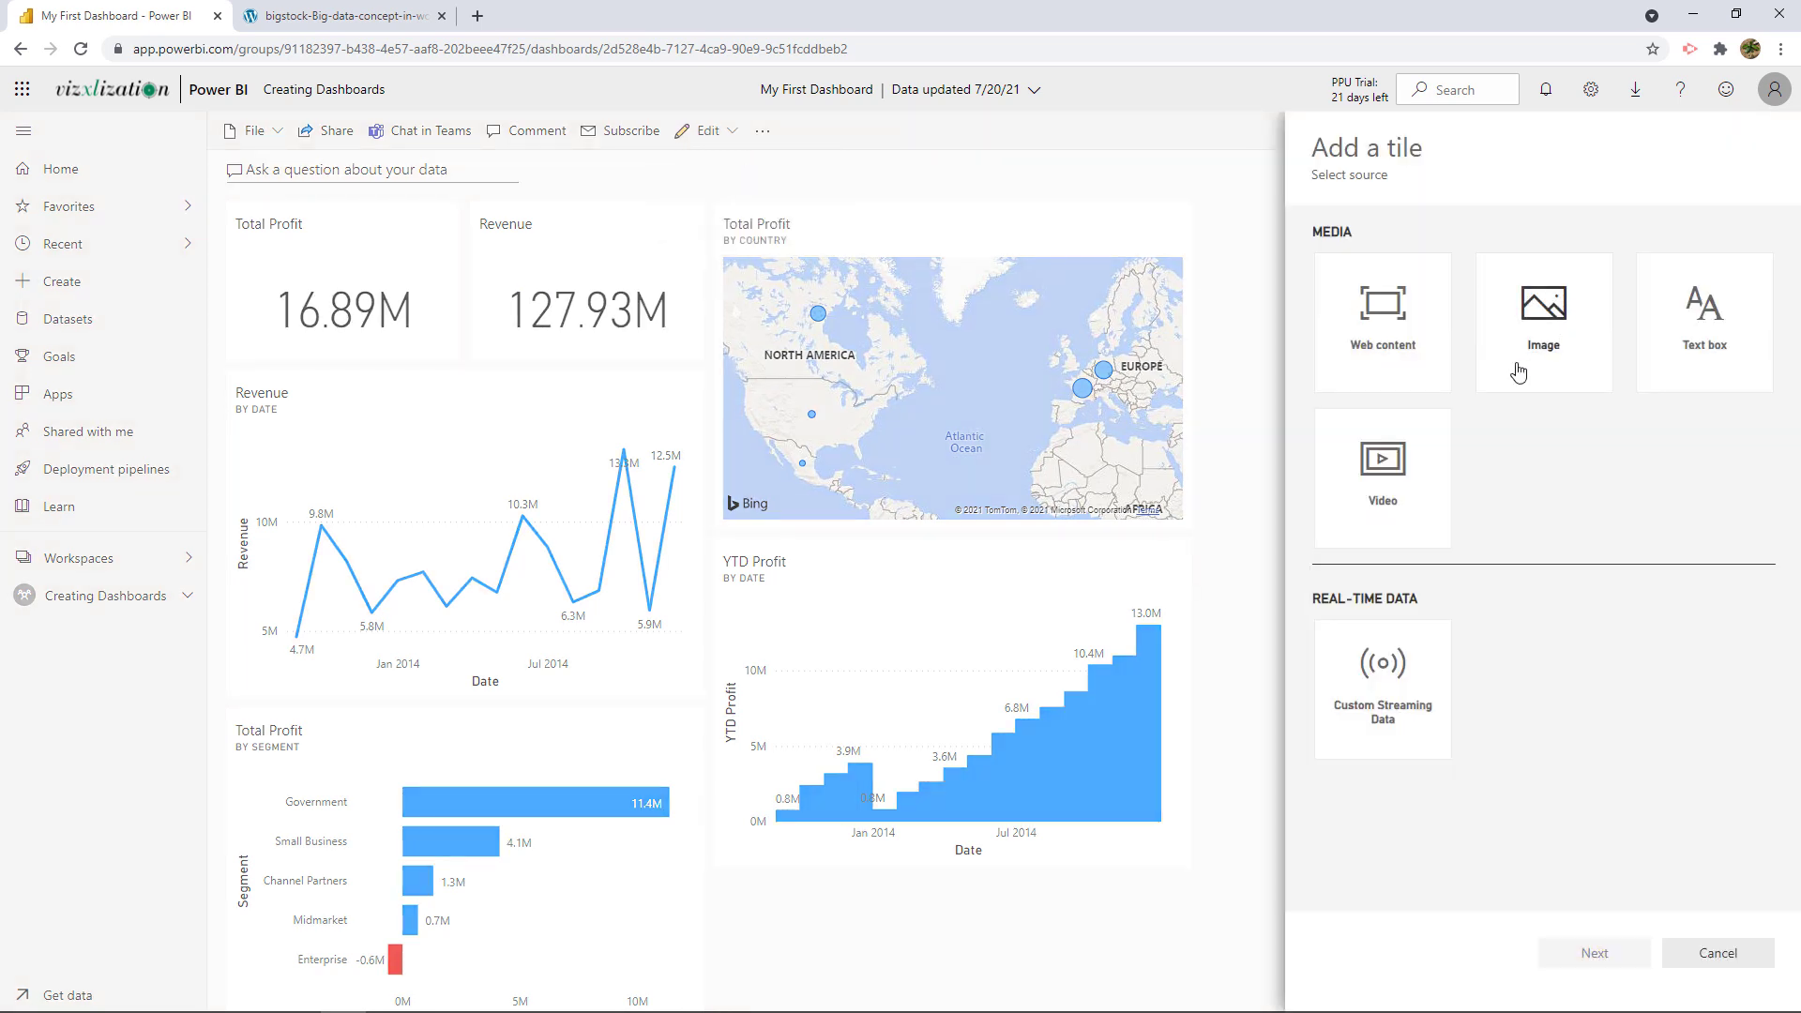
left_click(1554, 306)
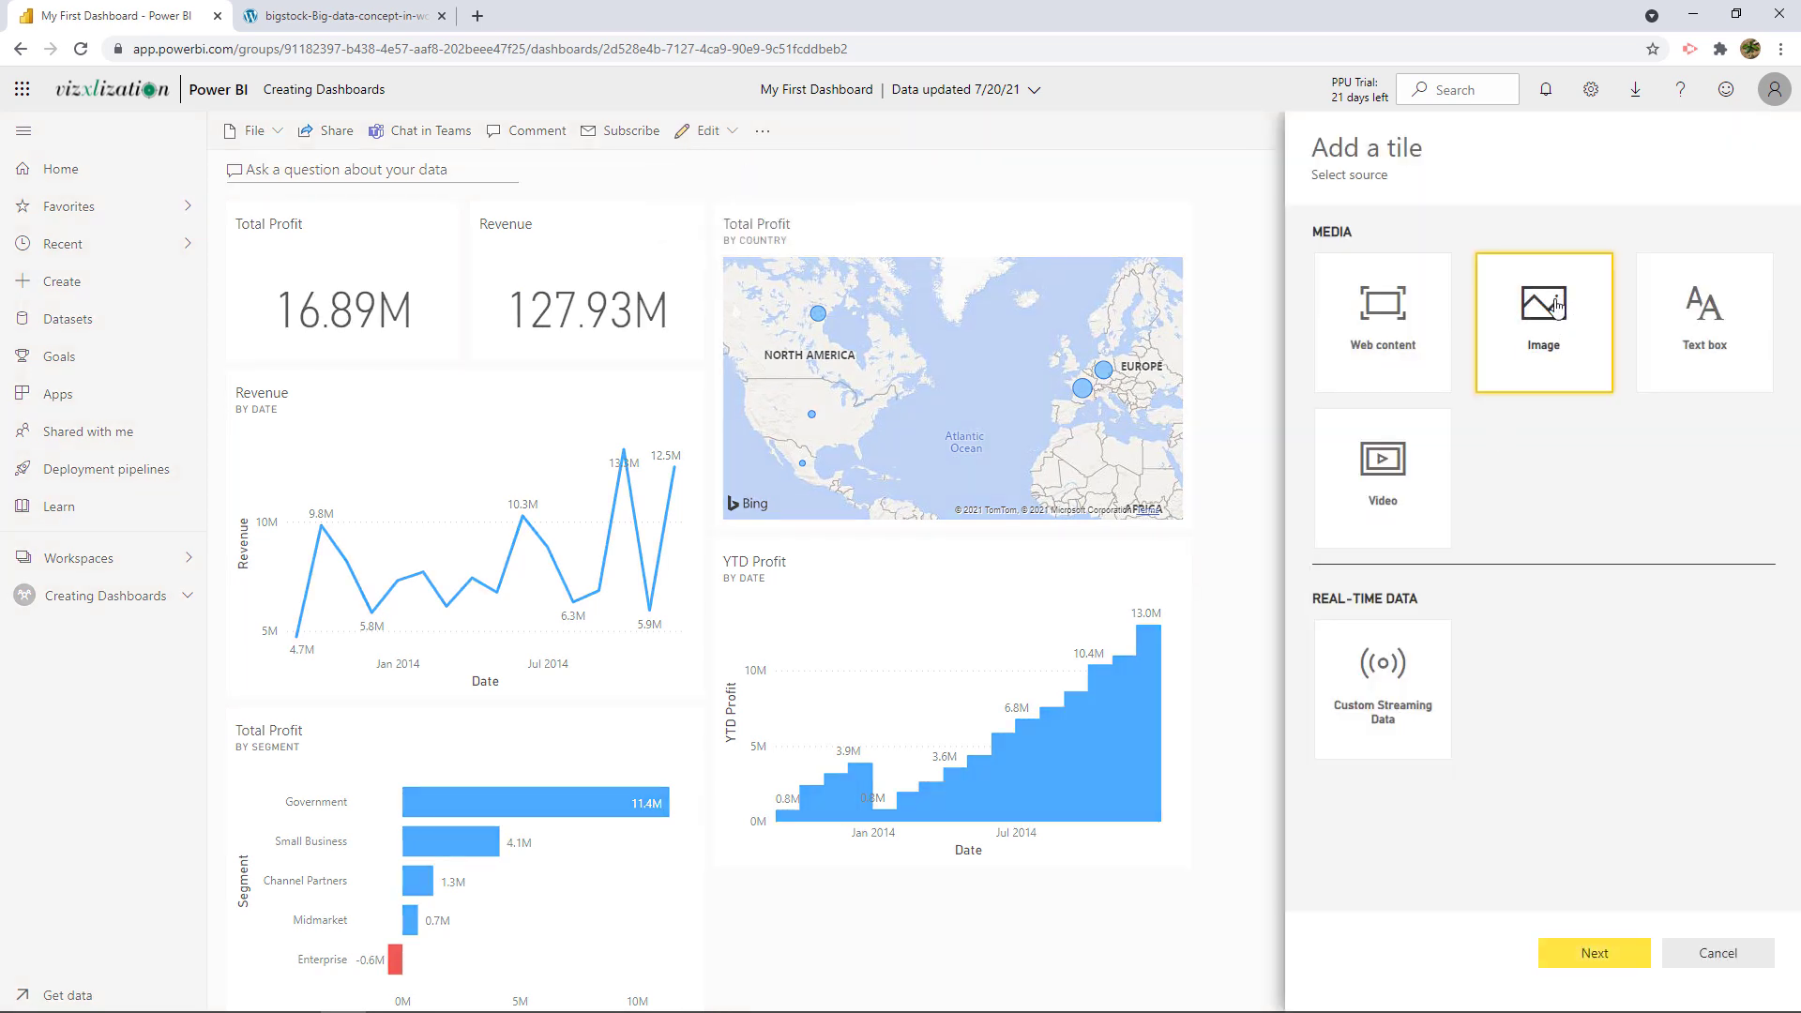
left_click(1601, 960)
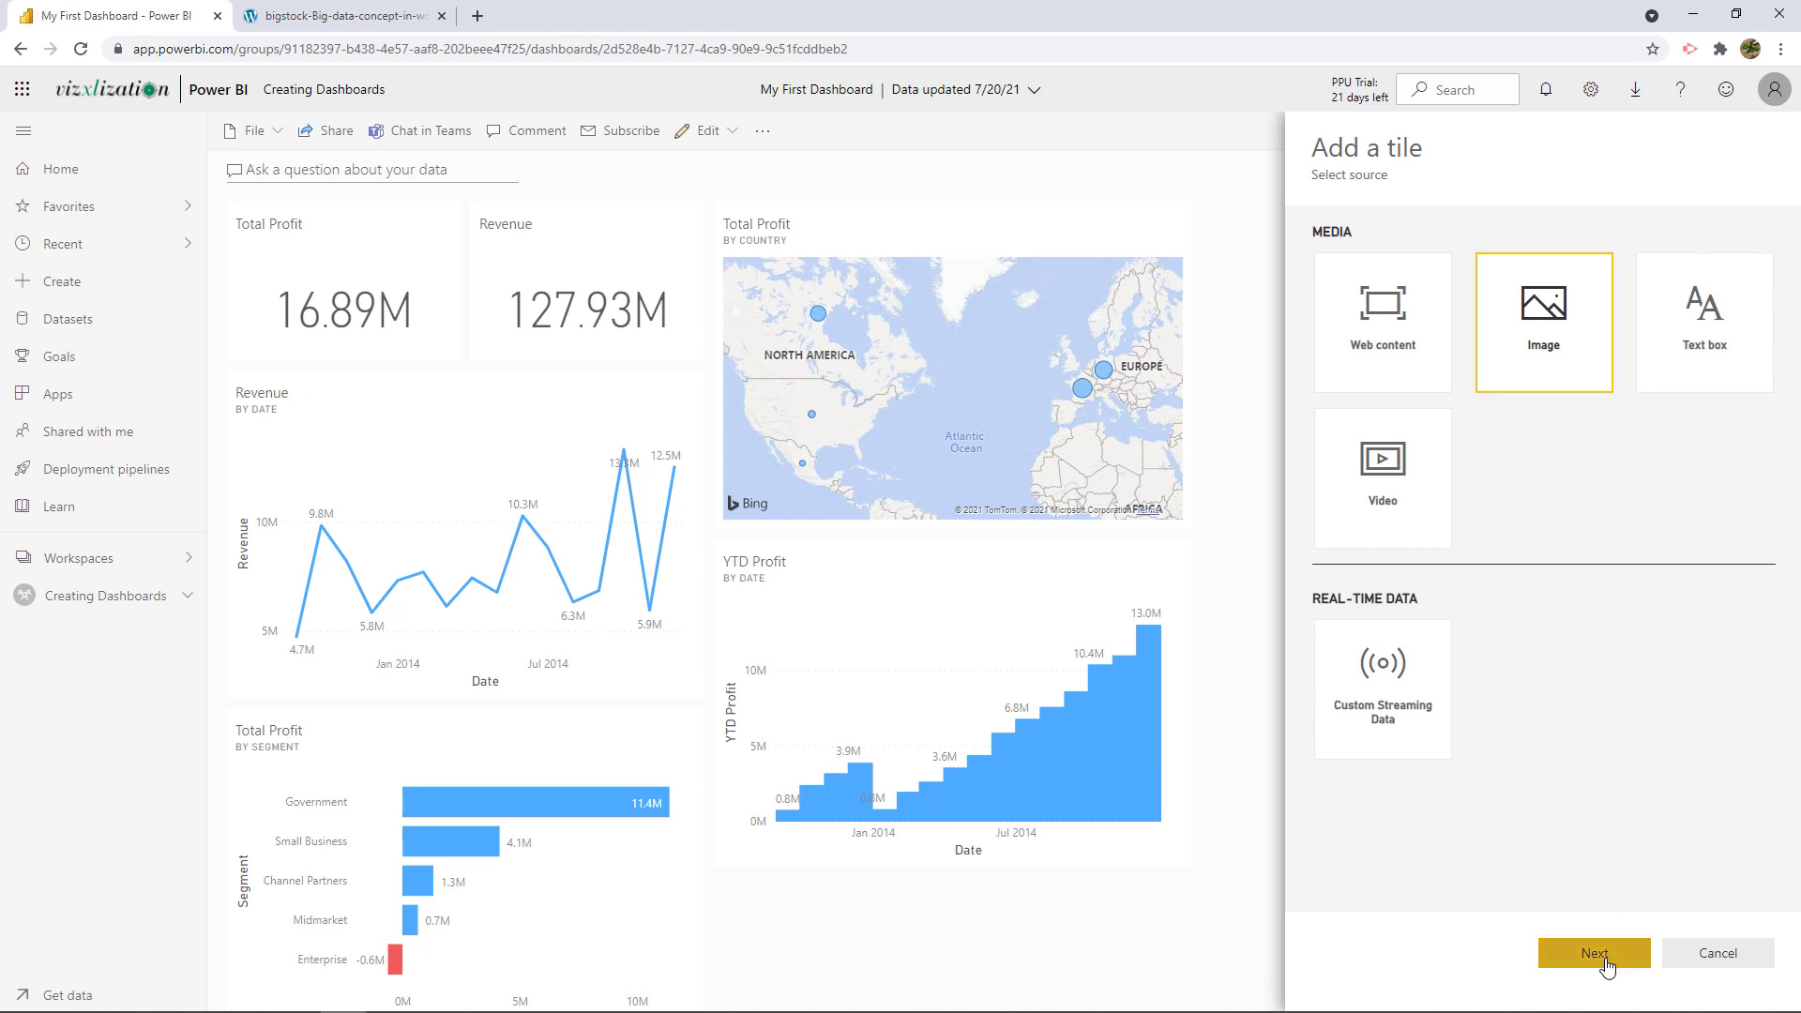
left_click(1412, 516)
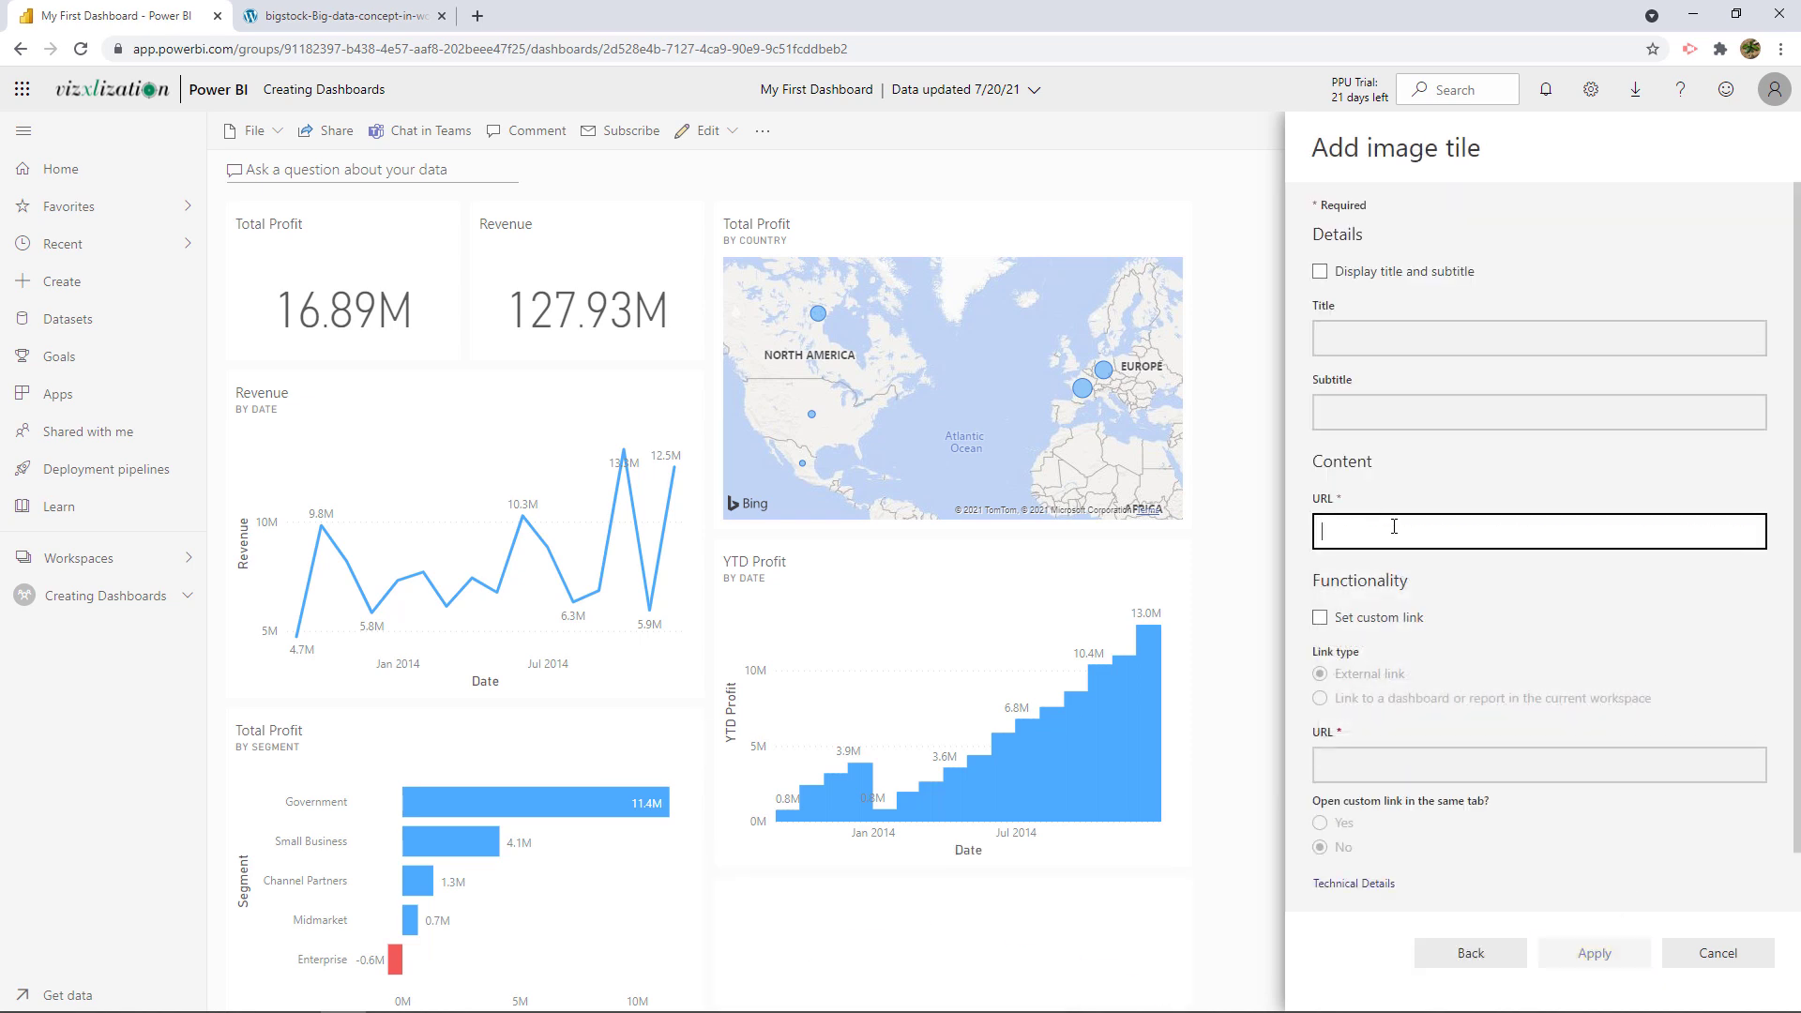
type("https://www.eventrebels.com/wp-content/uploads/2015/01/bigstock-Big-data-concept-in-word-tag-c-49922318.jpg")
left_click(1600, 952)
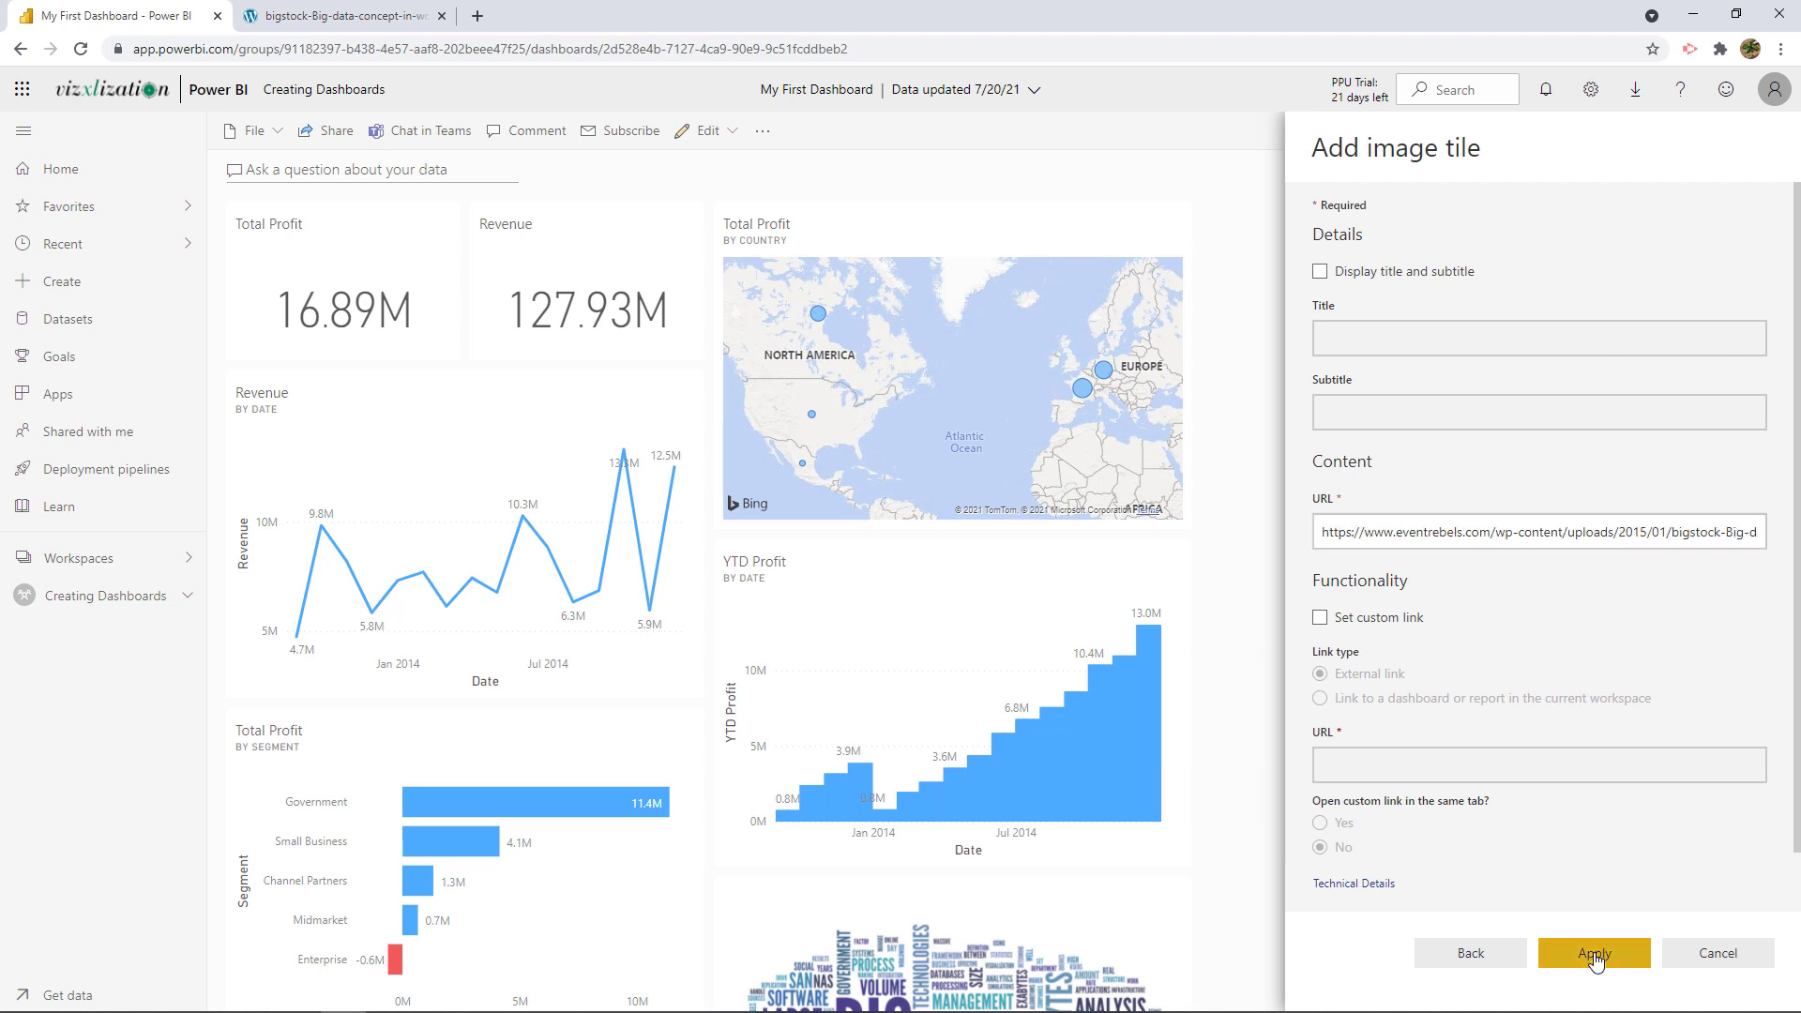
Move the Big Data image tile to the dashboard's upper-left corner and shrink it to the size of the Total Profit card.
scroll(1149, 780, "down", 2)
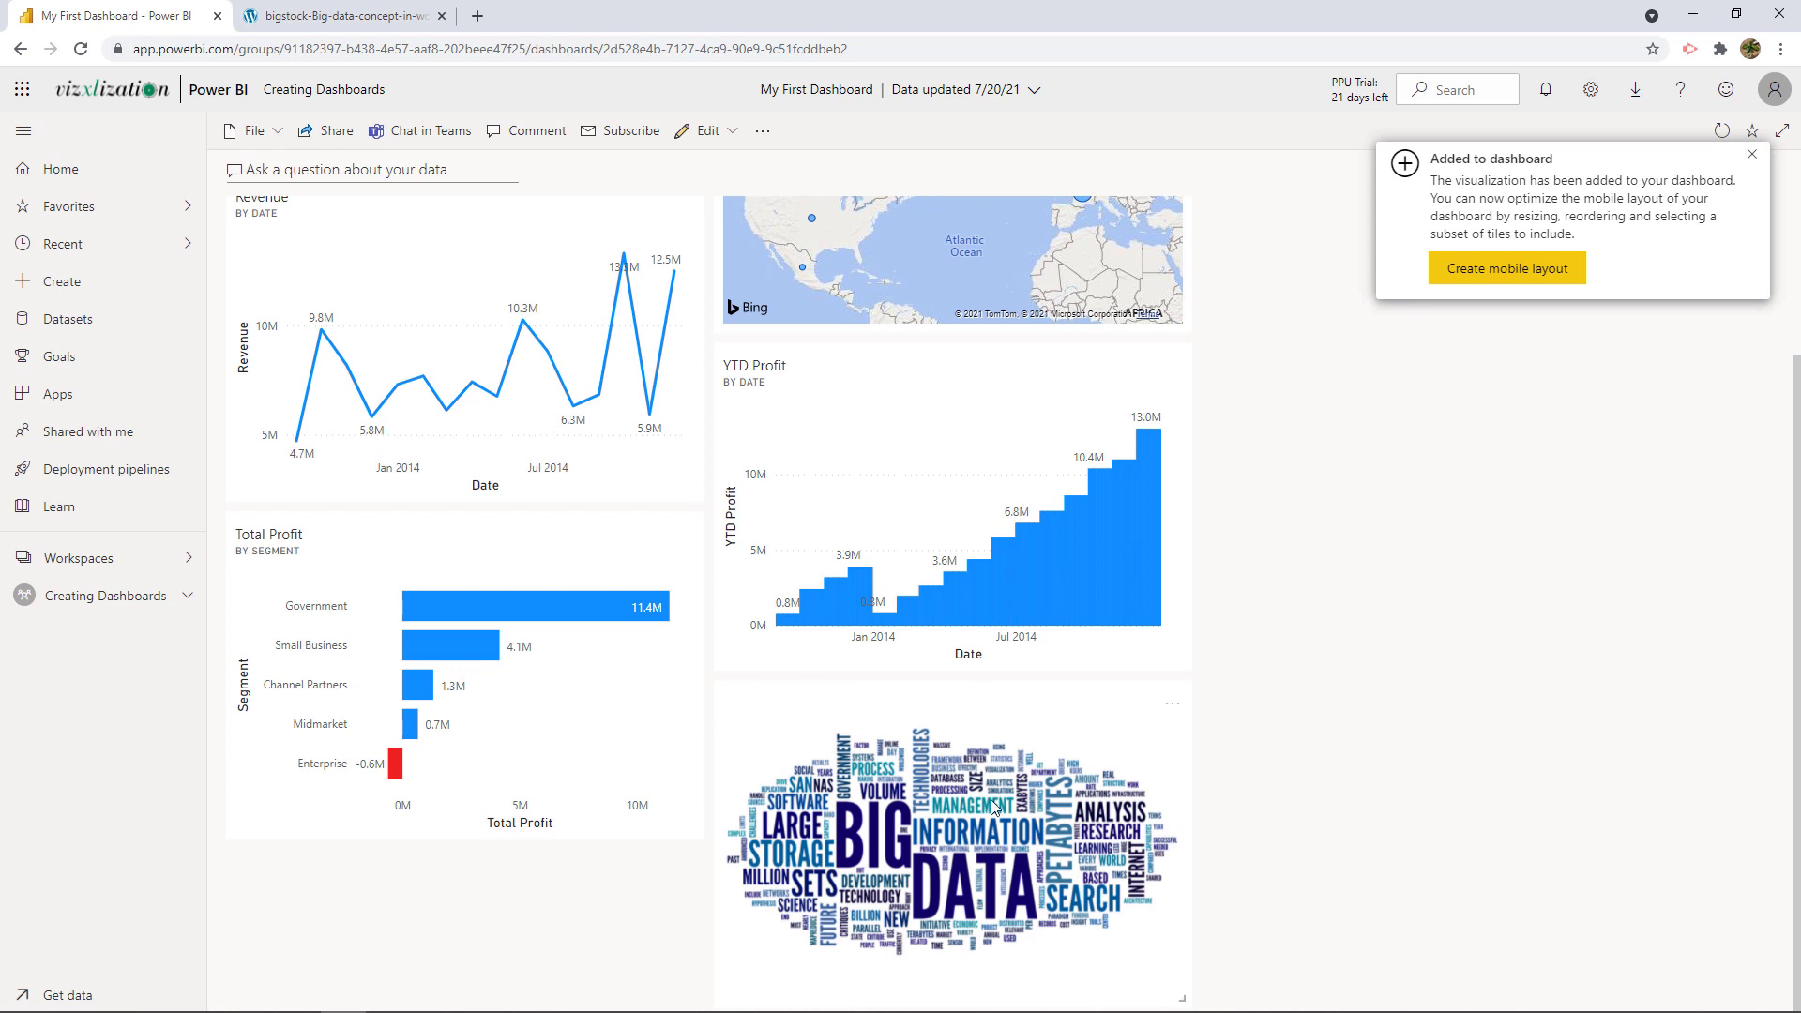
left_click_drag(991, 799, 490, 302)
scroll(488, 338, "up", 2)
left_click_drag(501, 510, 505, 359)
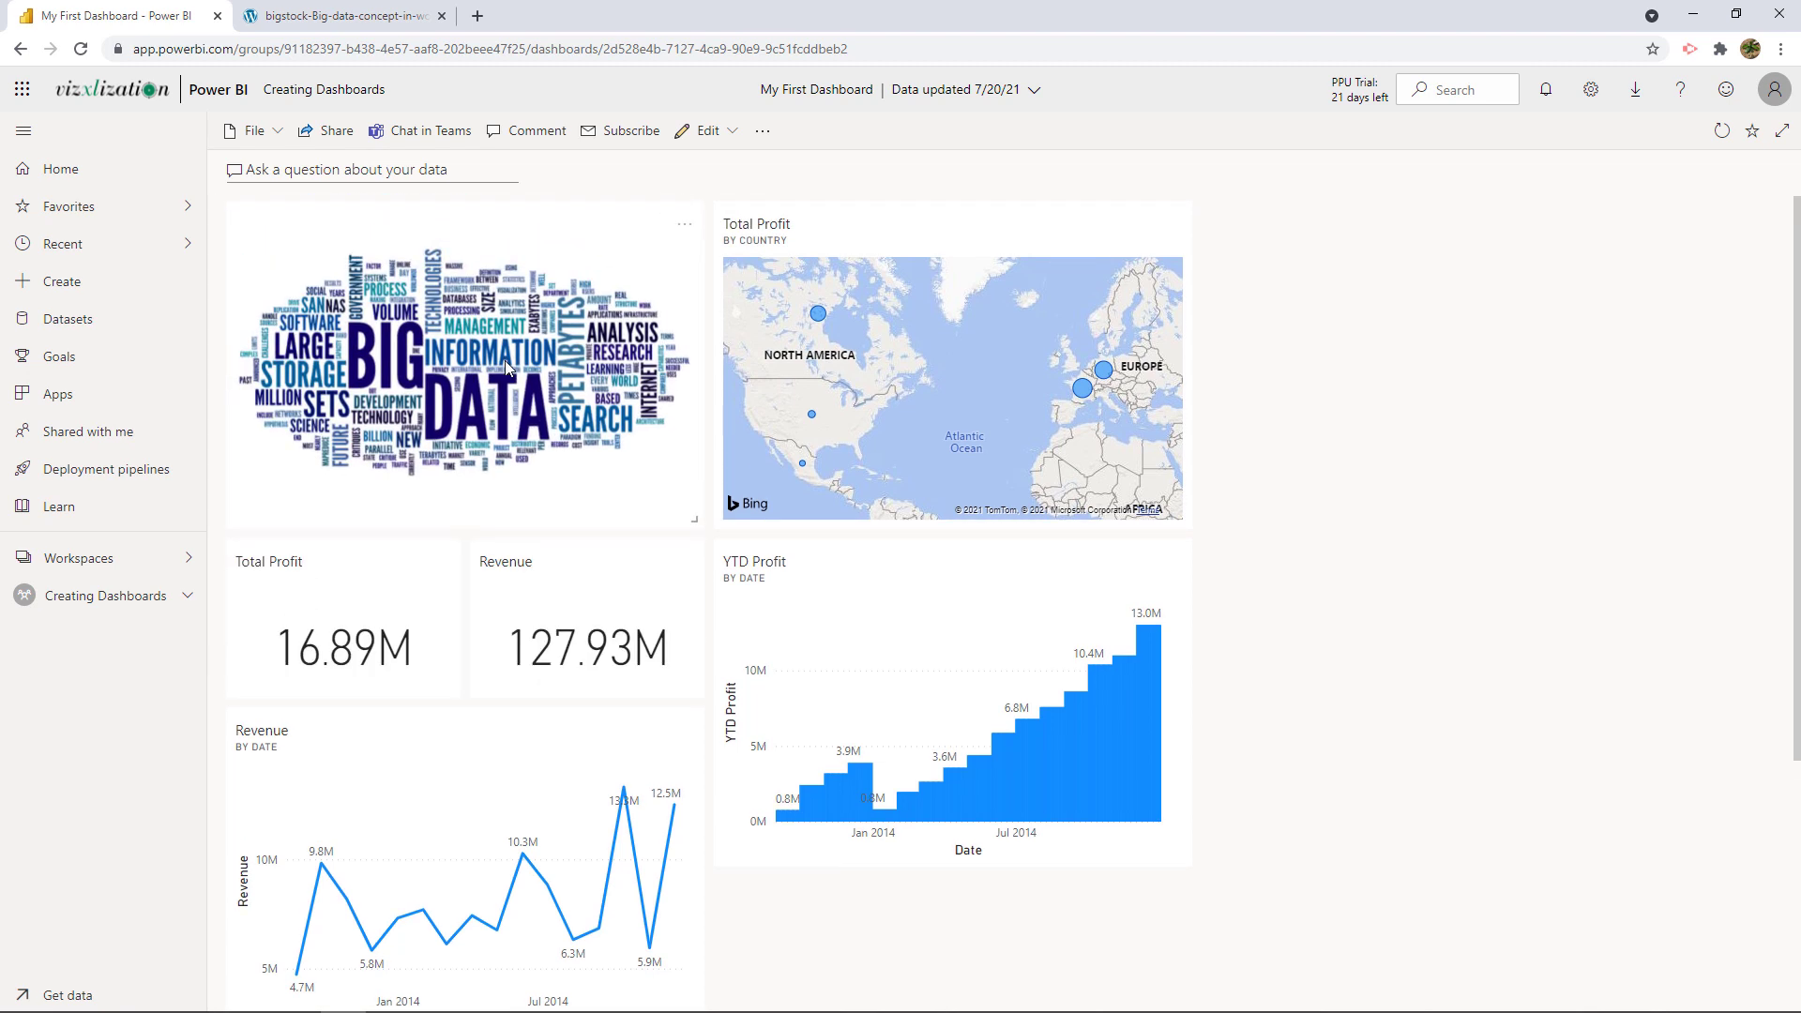
left_click_drag(694, 517, 466, 320)
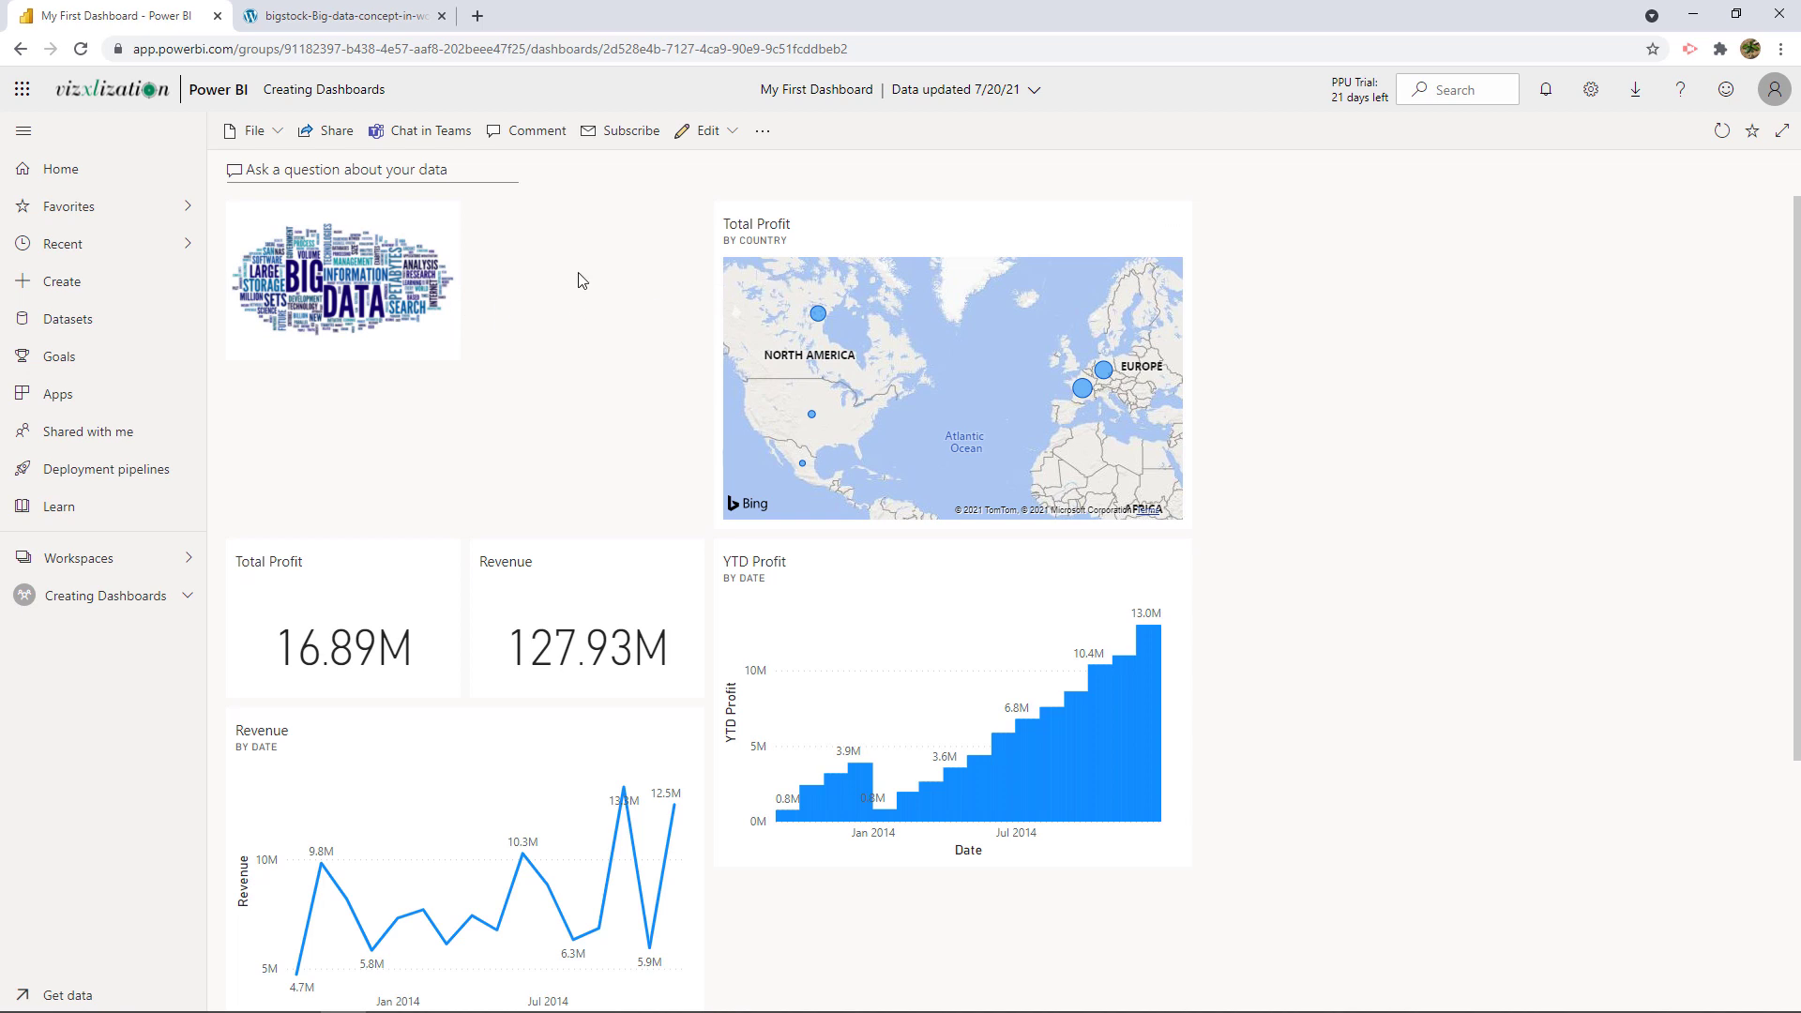
Add a text box tile to My First Dashboard with the content 2013 and 2014 Financials.
left_click(719, 140)
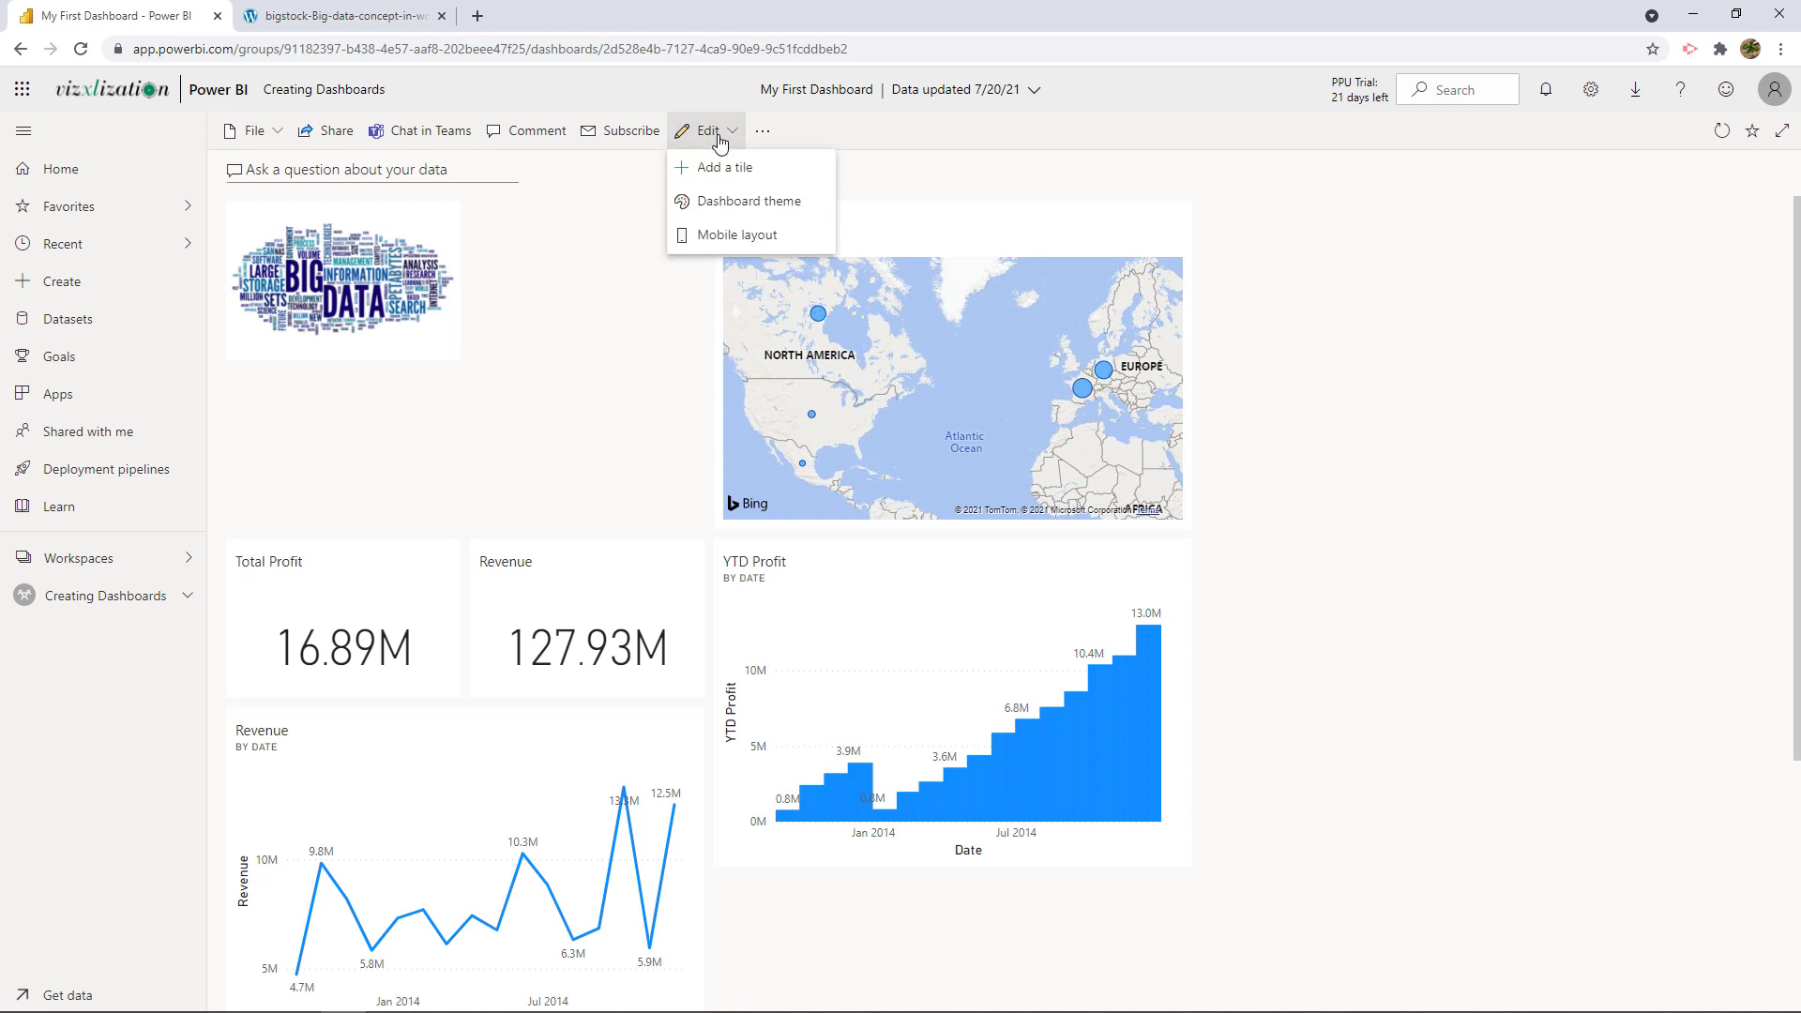
left_click(735, 168)
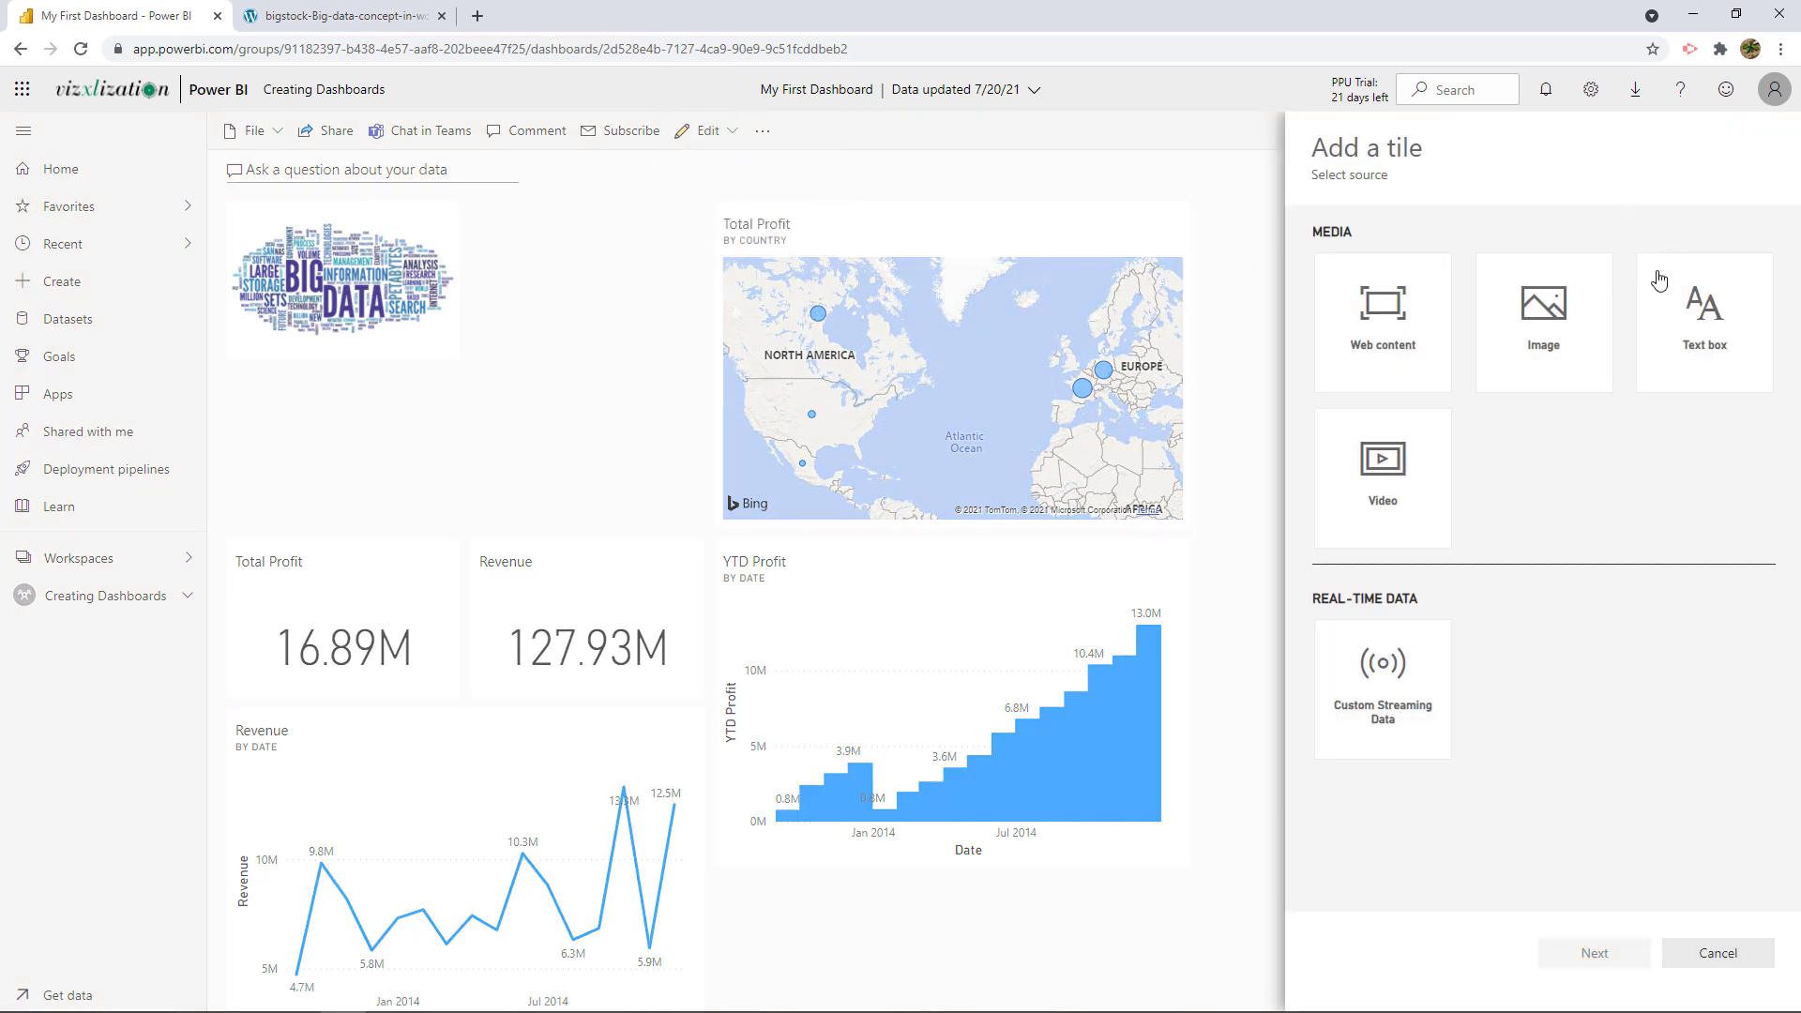
left_click(1698, 333)
left_click(1594, 953)
left_click(1483, 639)
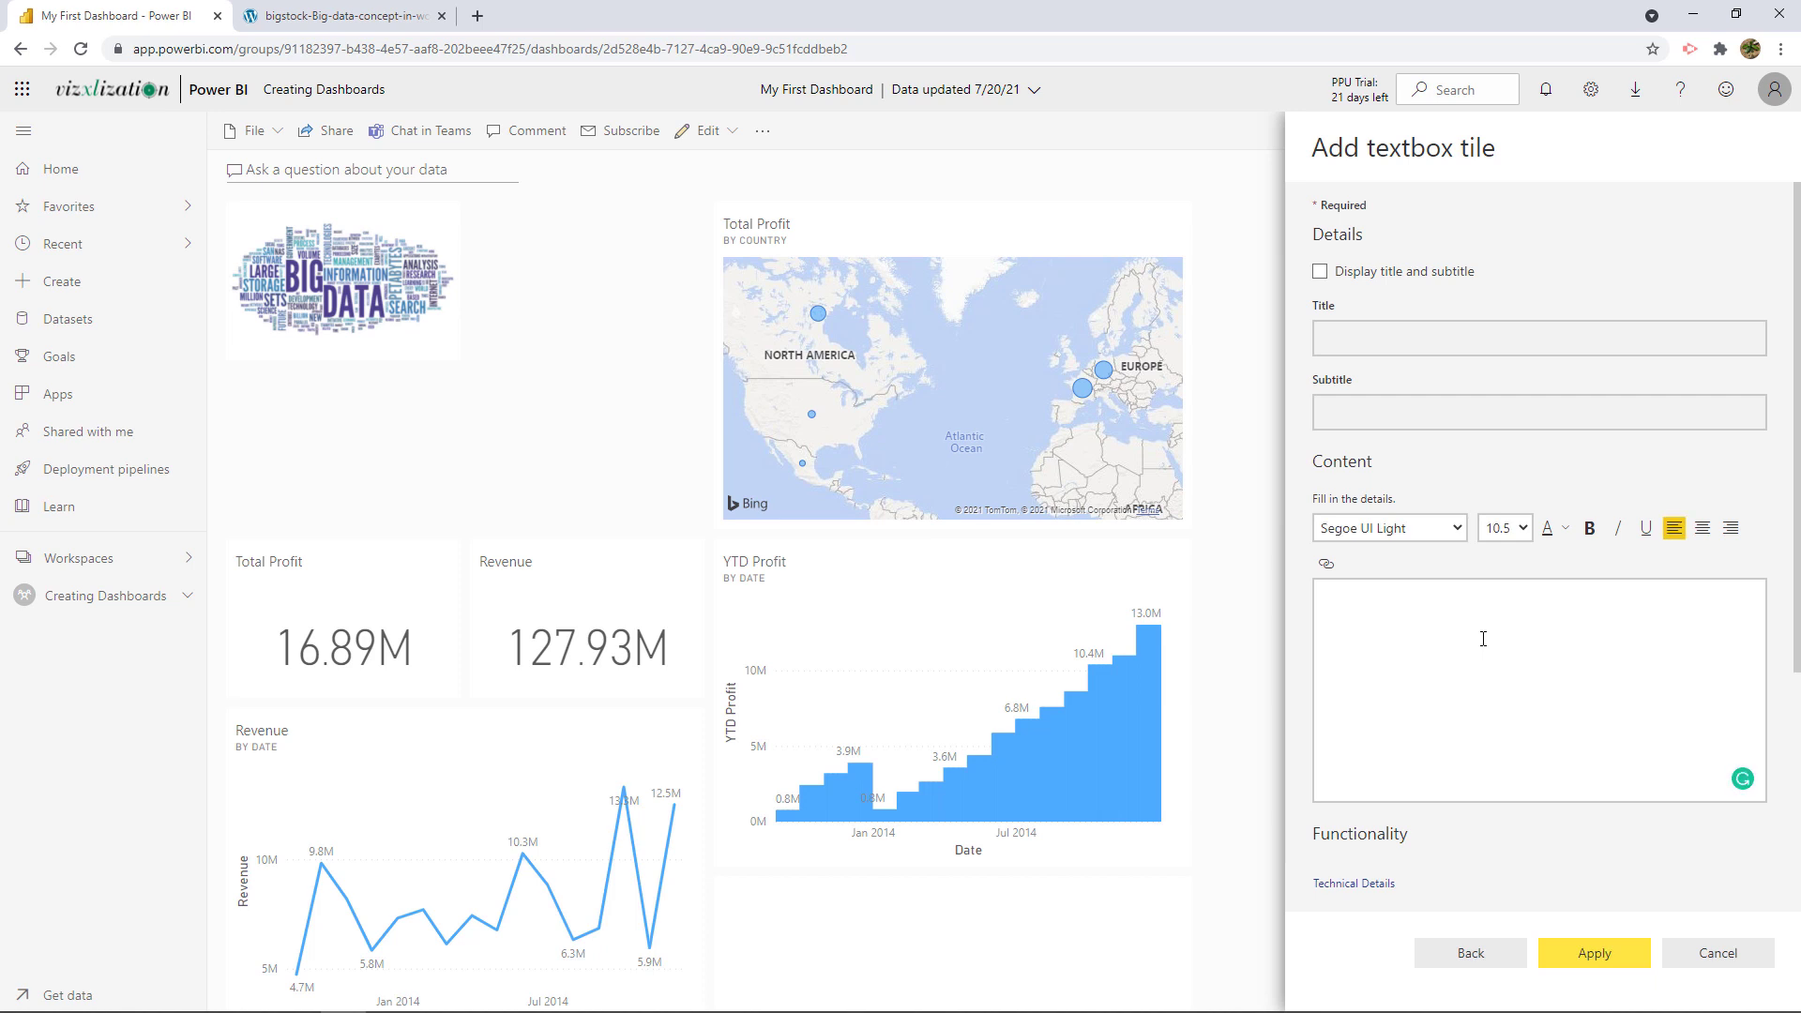
type("20")
type("ina")
Format the 2013 and 2014 Financials text as size 36, centered, bold and teal, and apply the text box tile.
left_click_drag(1457, 605, 1312, 614)
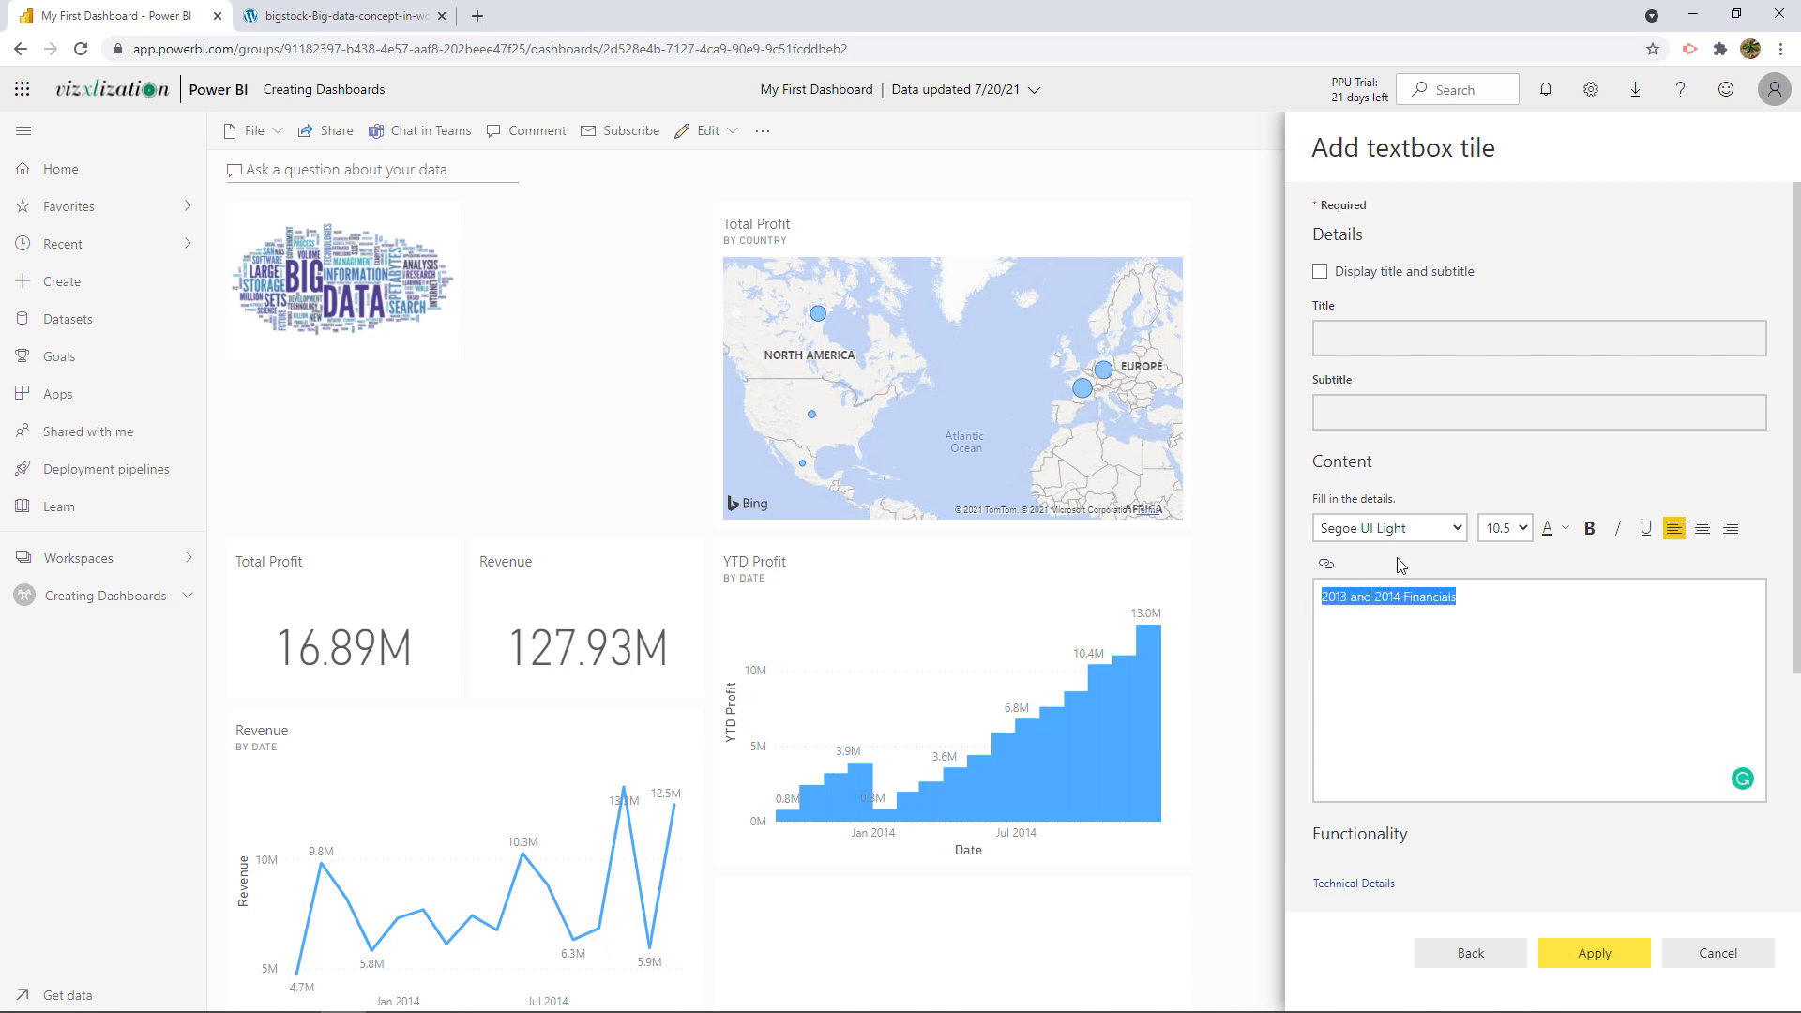
left_click(1520, 531)
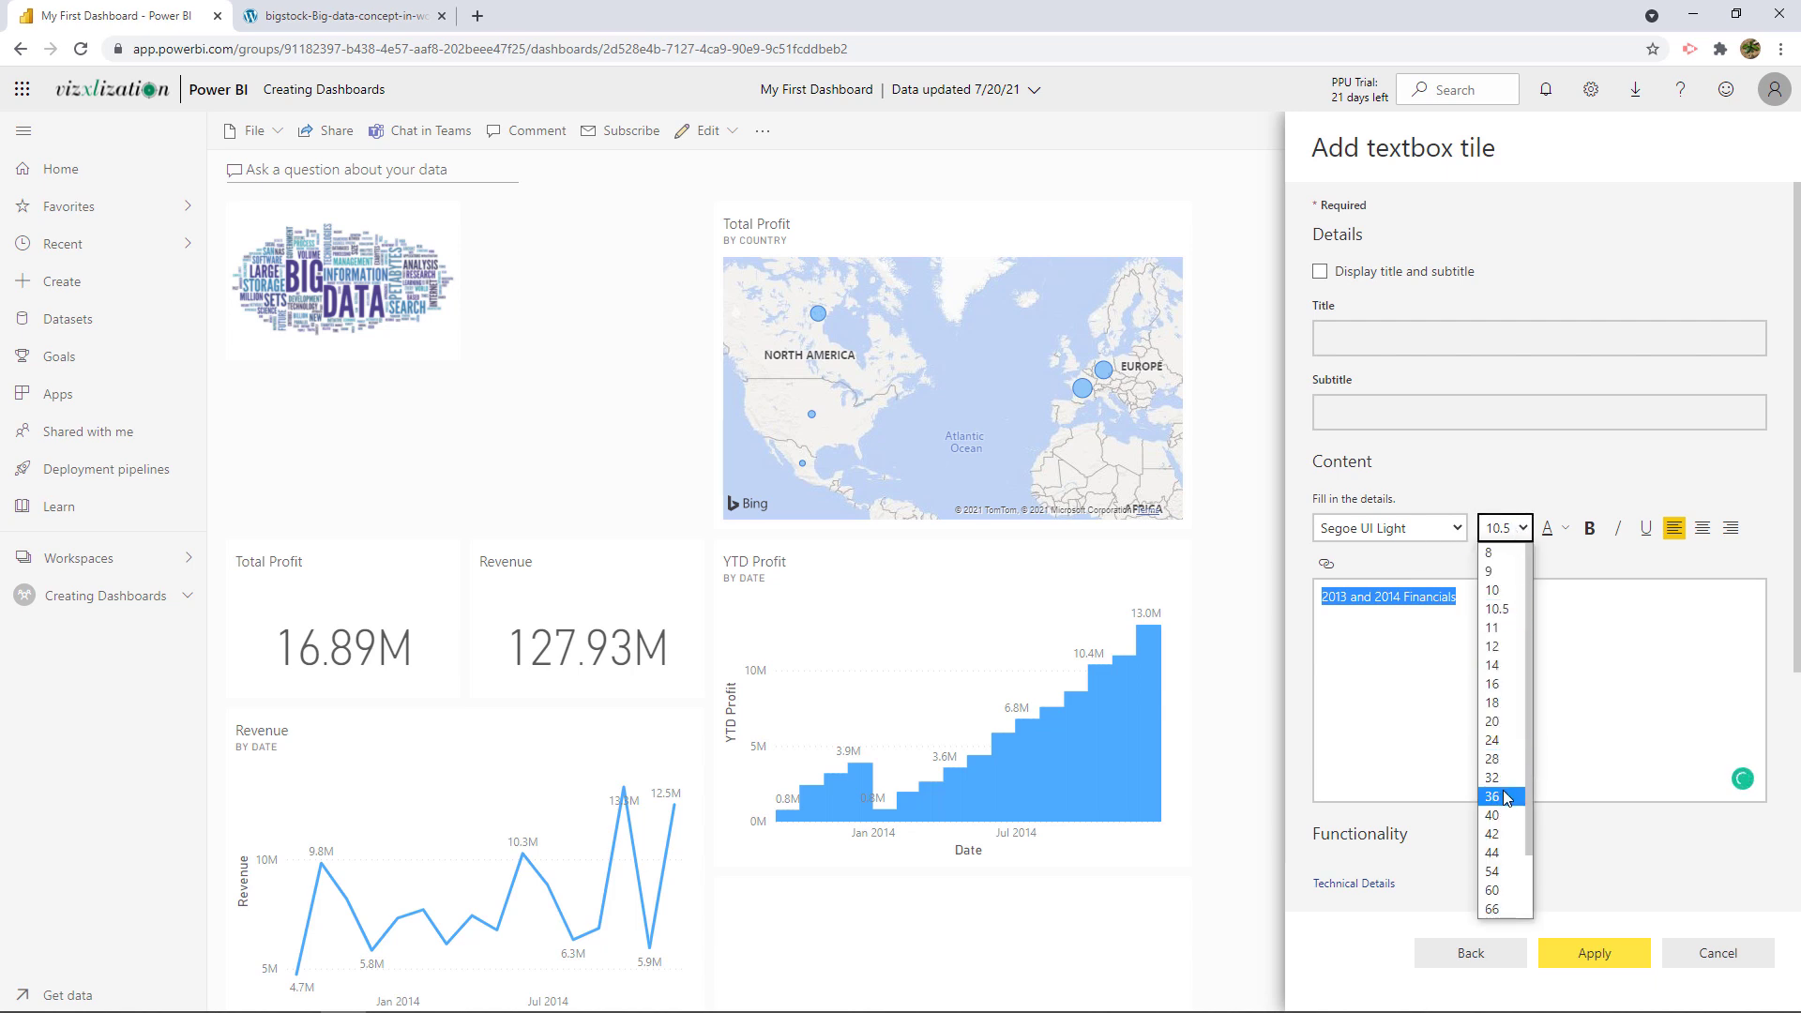
left_click(1504, 797)
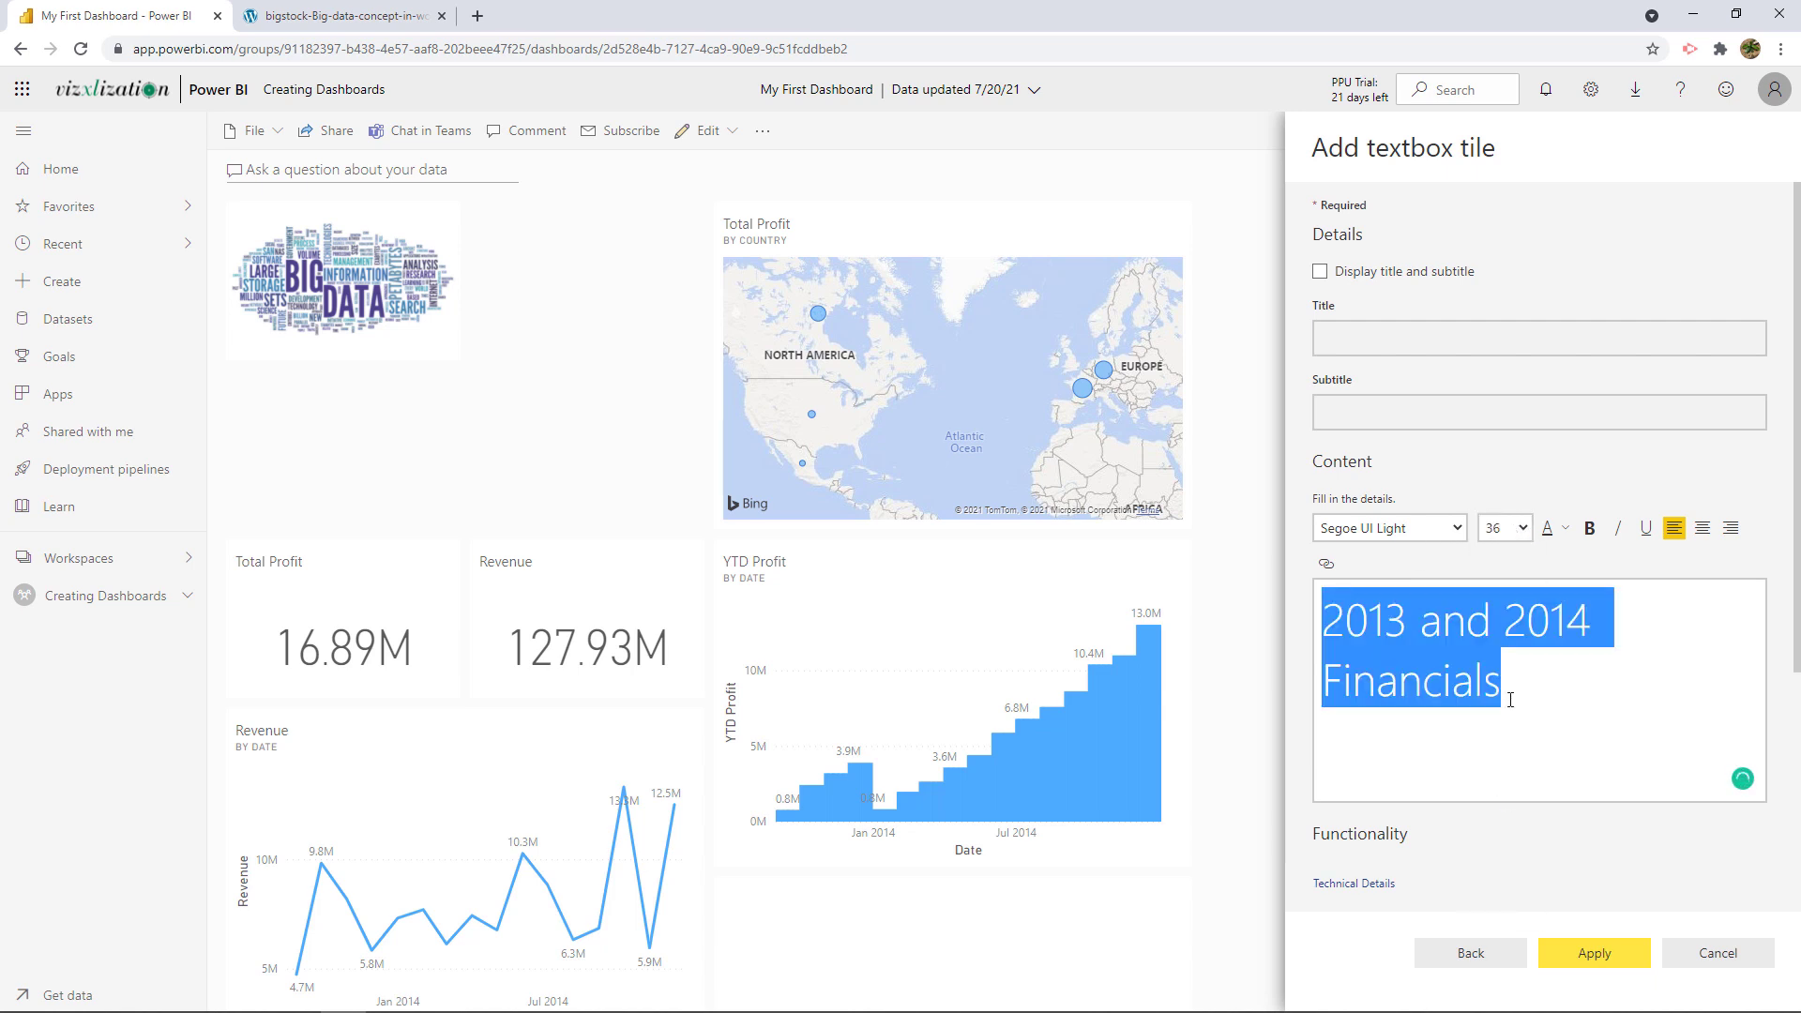
left_click(1702, 529)
left_click(1589, 529)
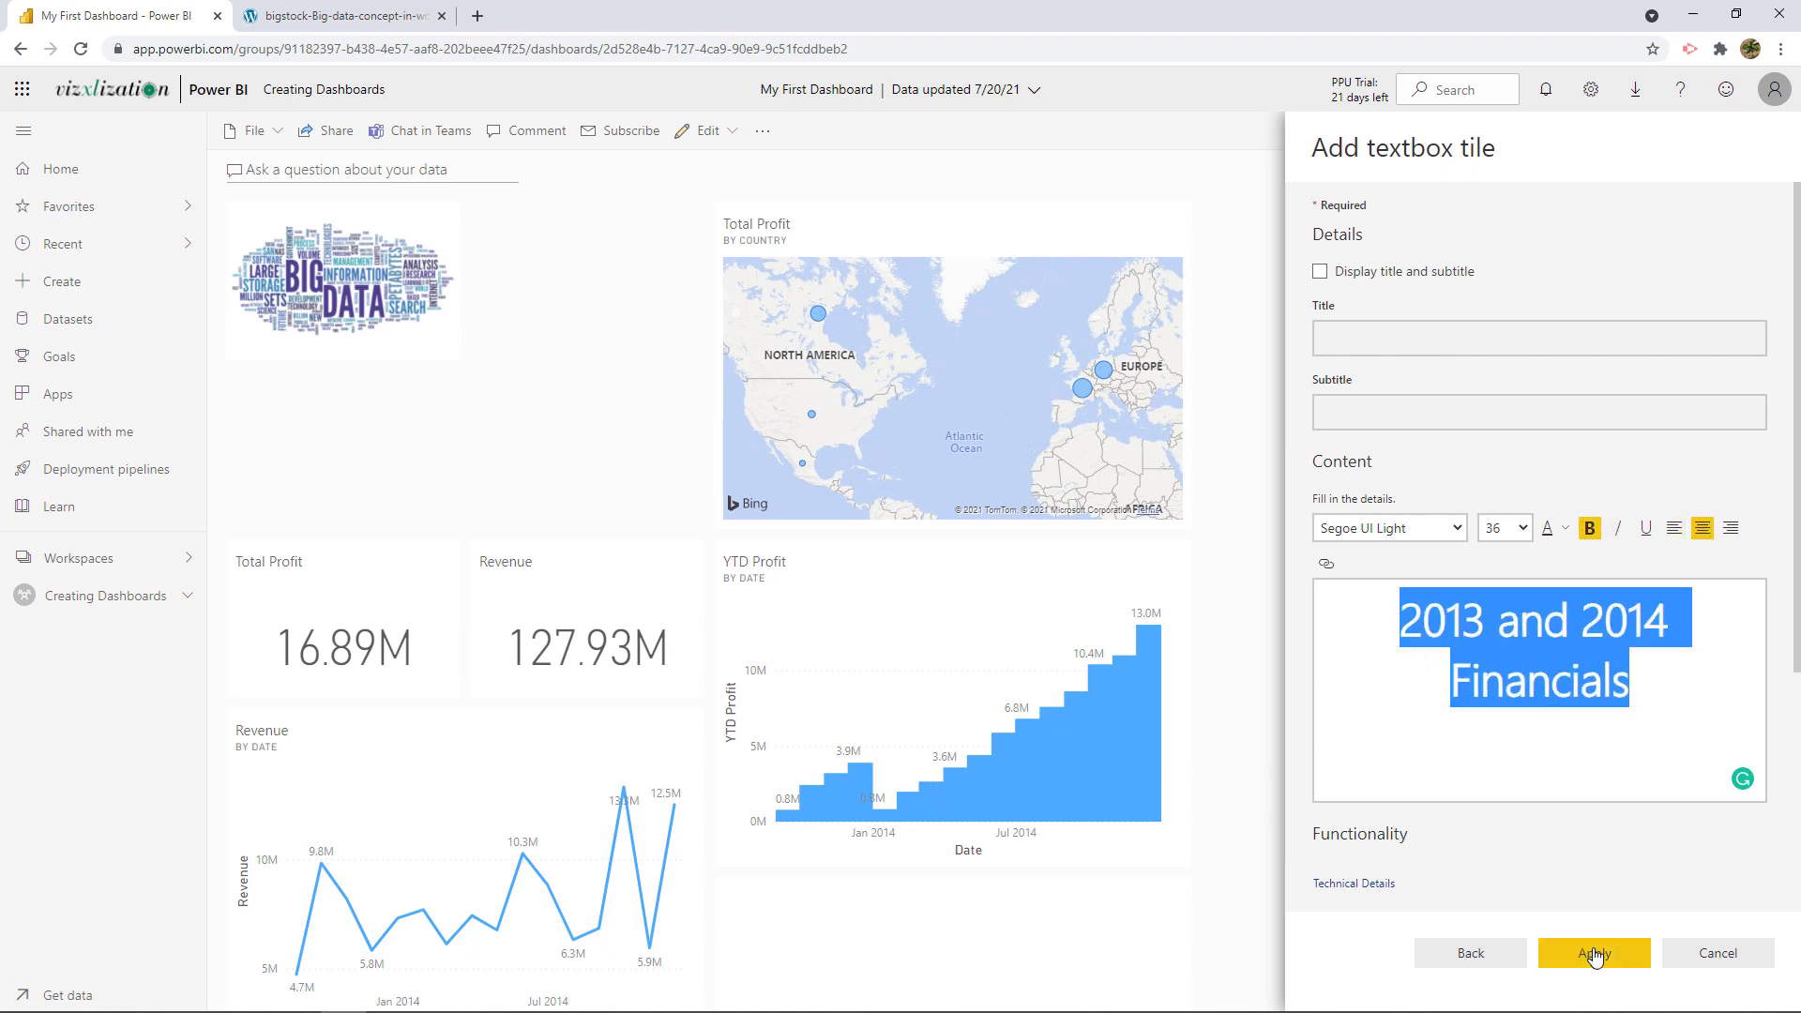
left_click(1565, 533)
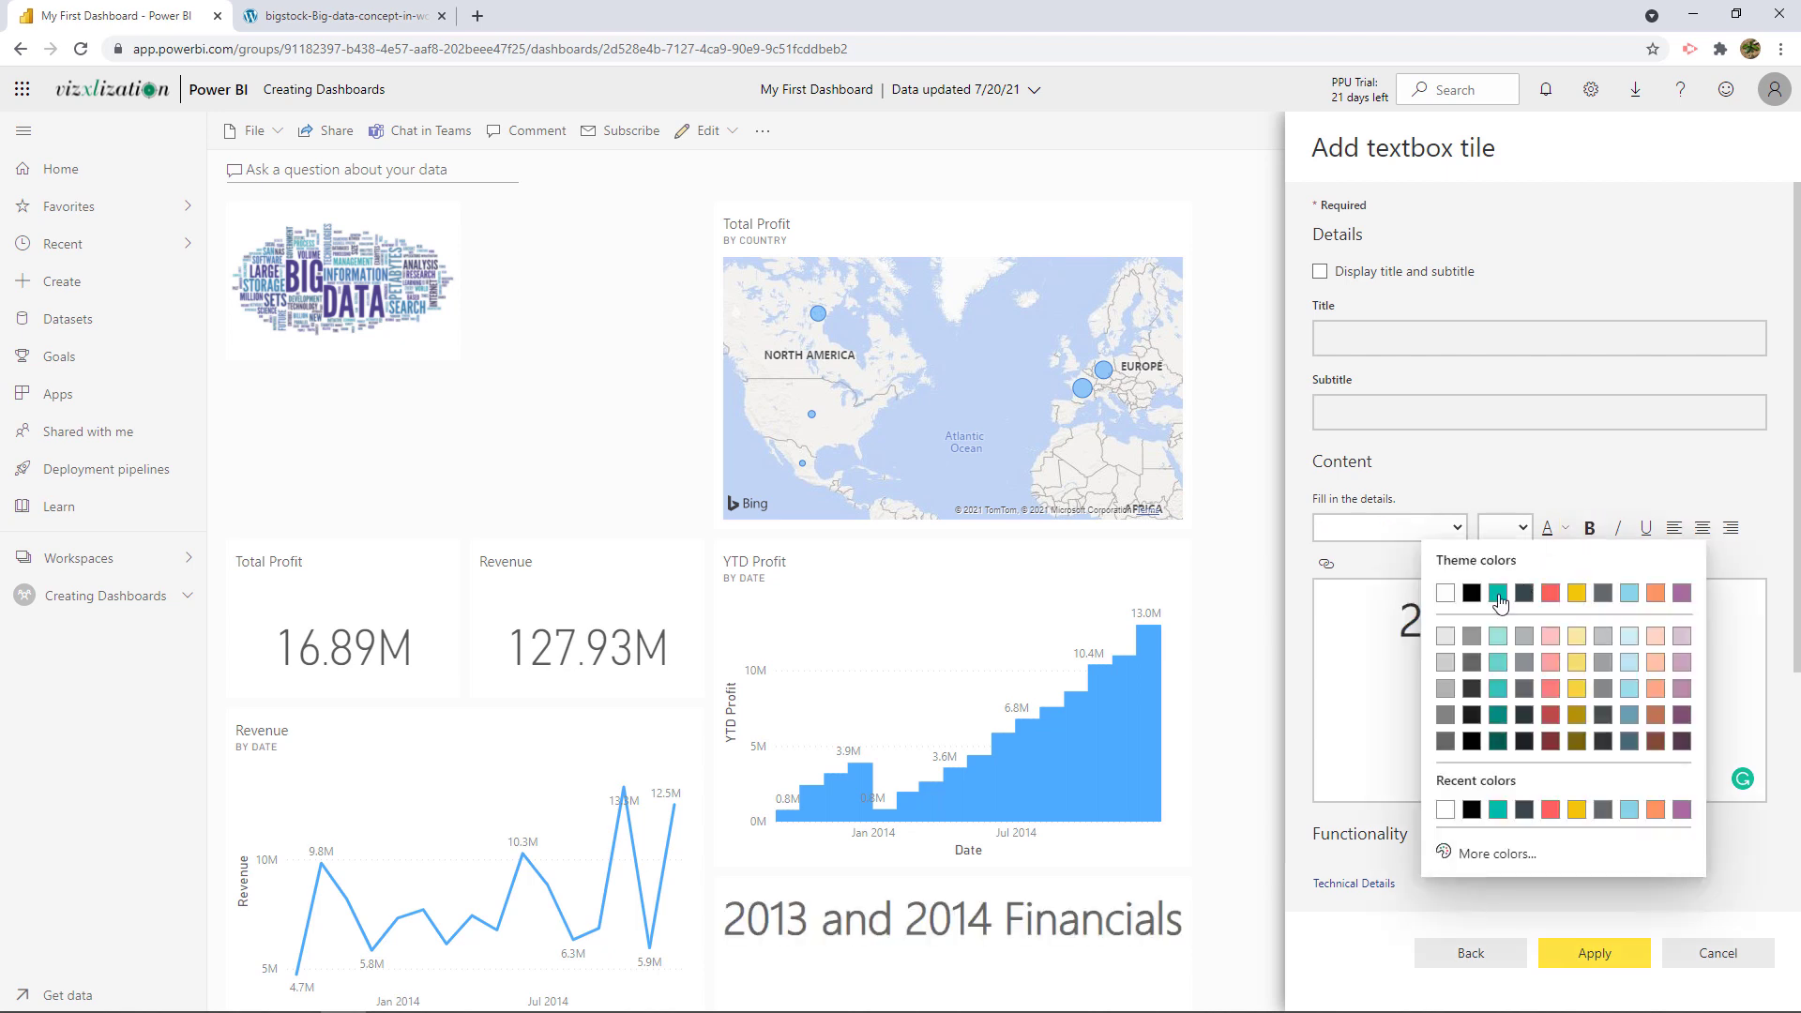
left_click(1501, 600)
left_click(1600, 949)
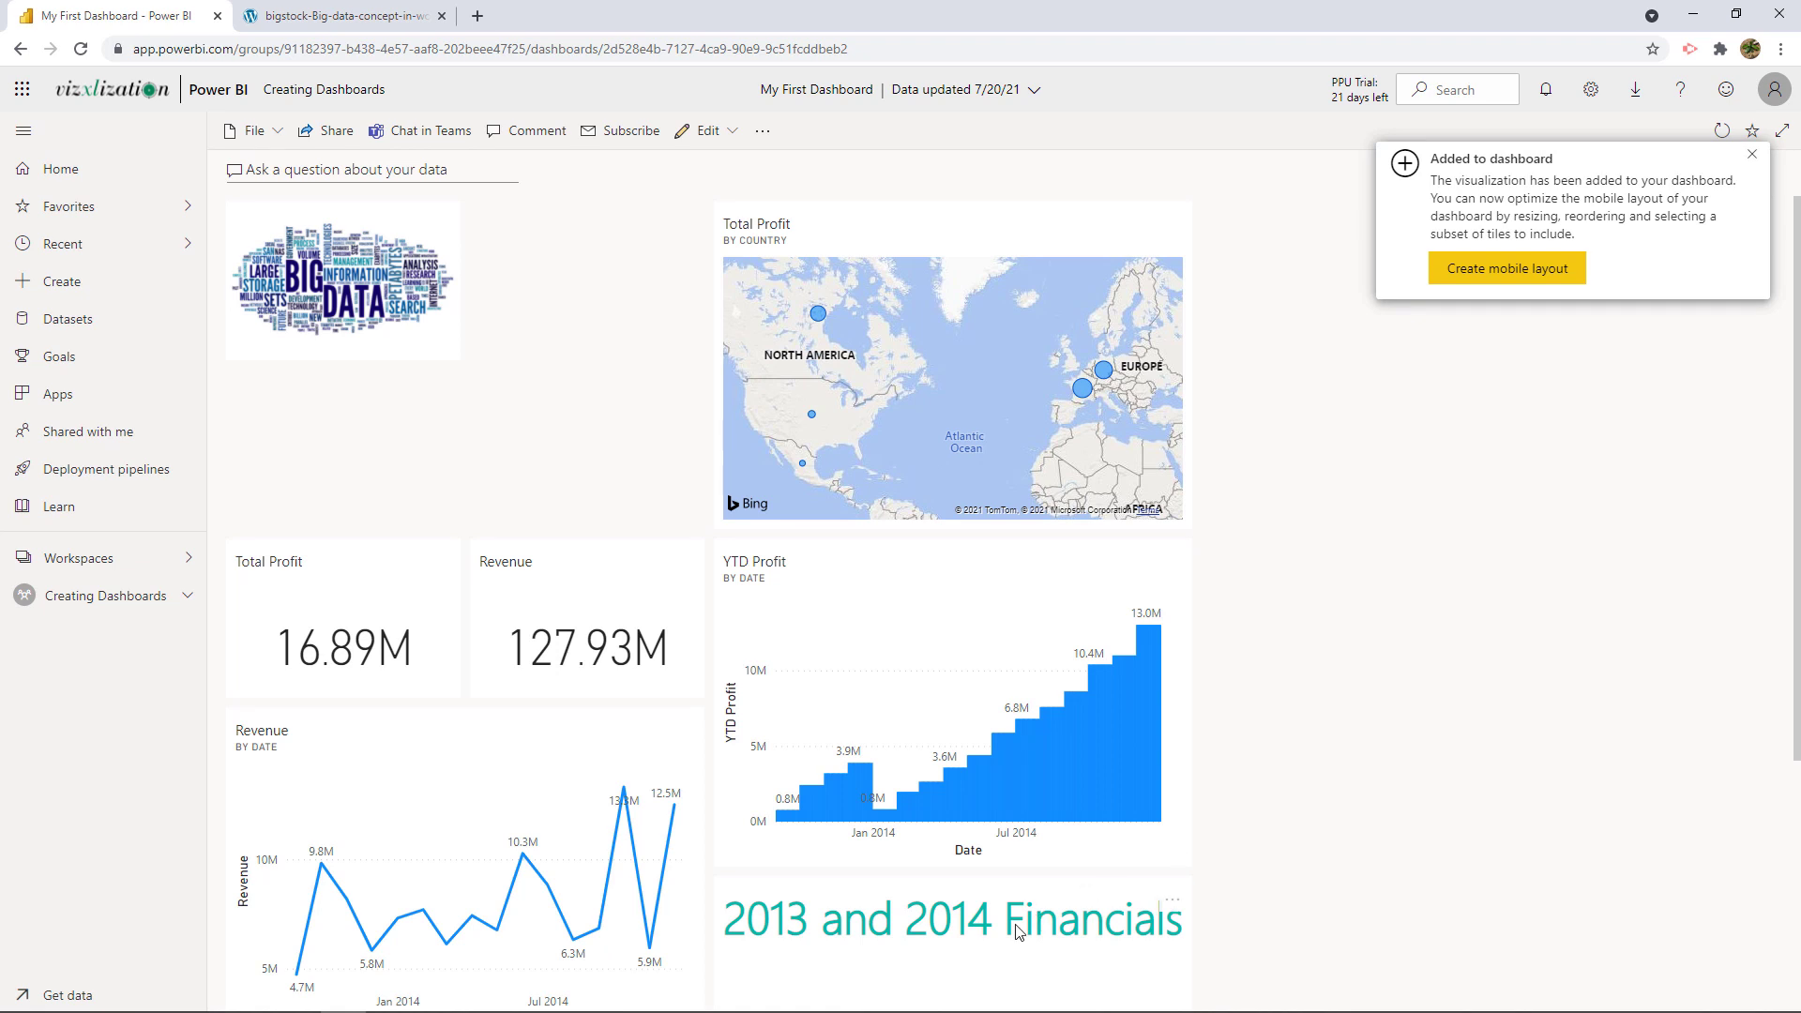
Move the 2013 and 2014 Financials tile beside the Big Data image and resize it to the image's height and the map's width.
left_click_drag(1018, 928, 780, 178)
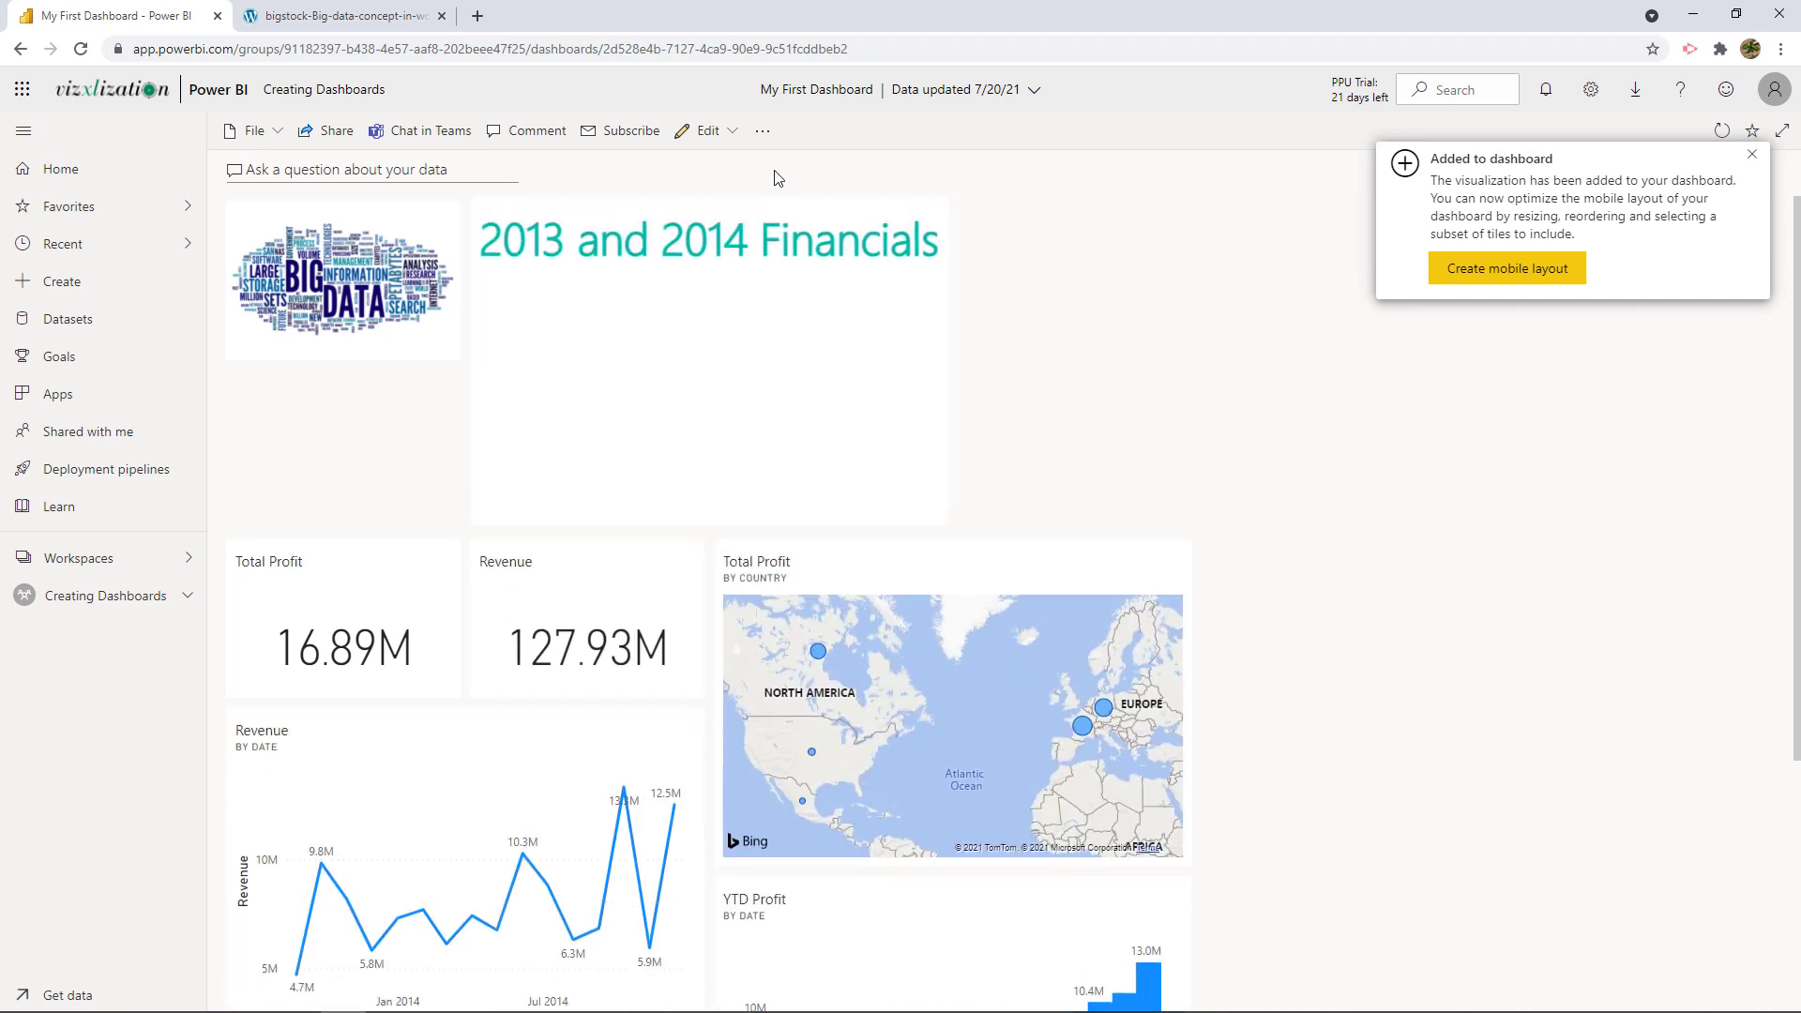
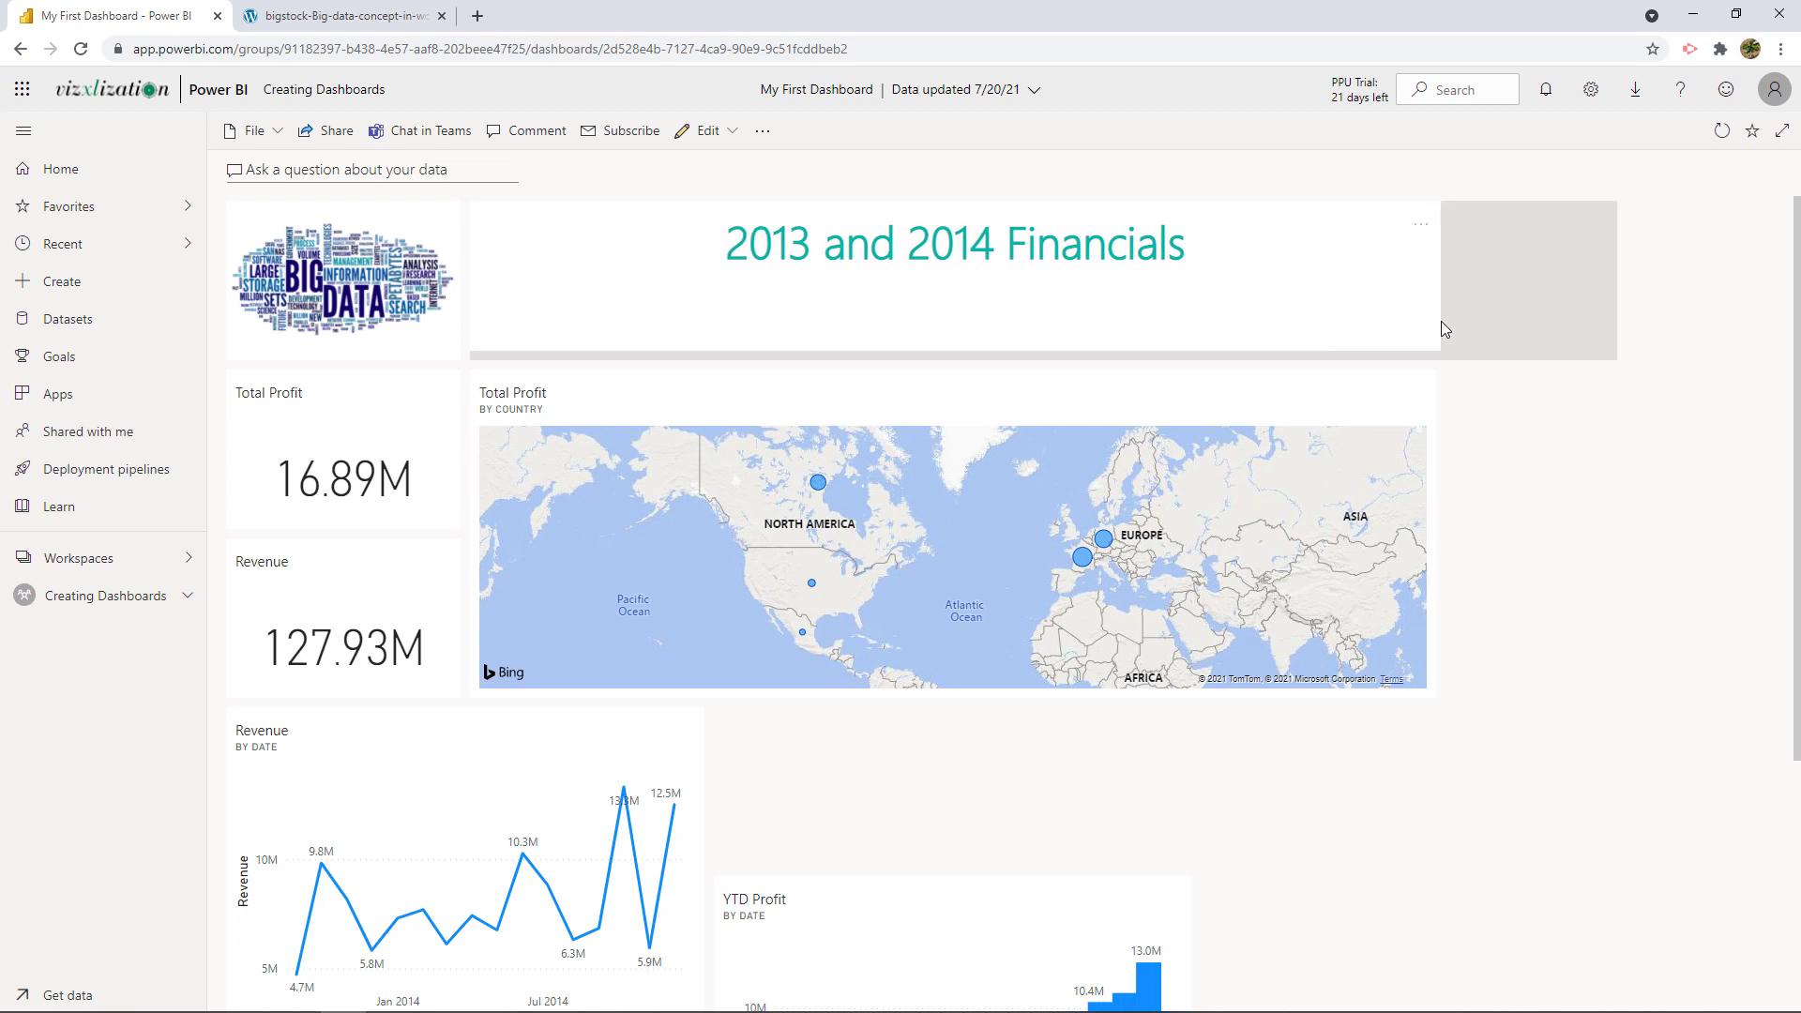
left_click_drag(1670, 353, 1442, 366)
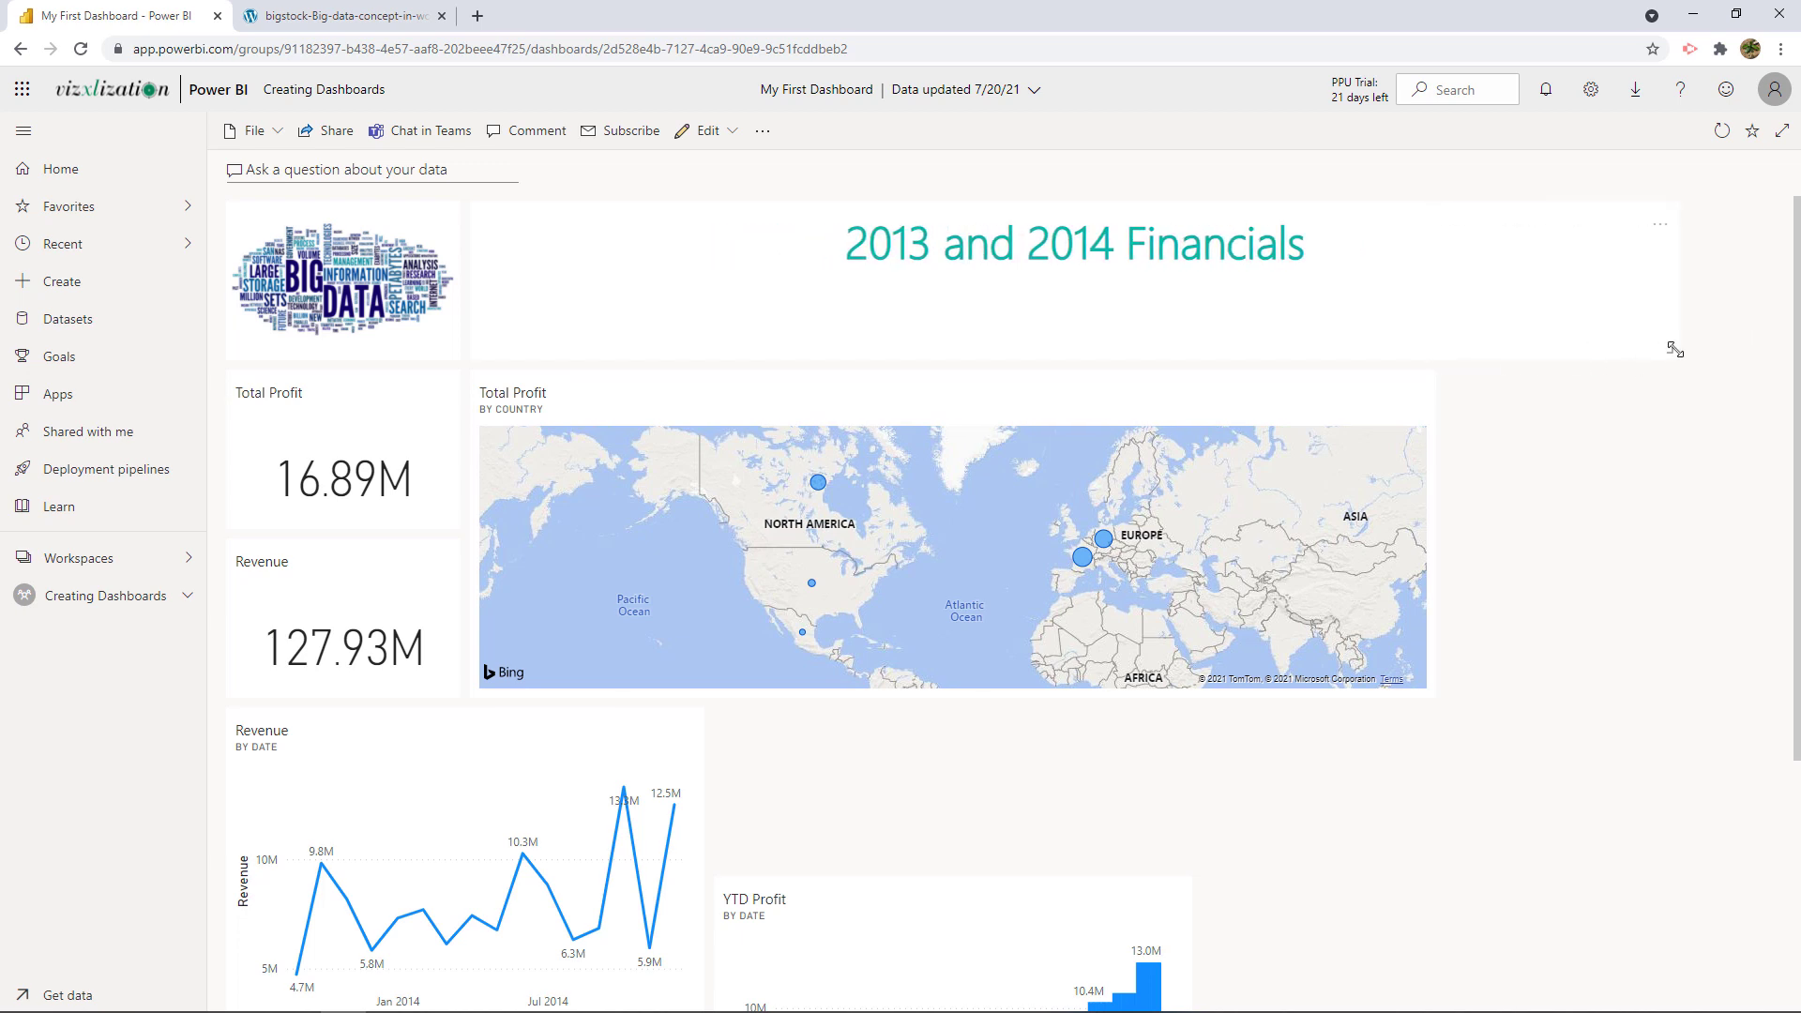
left_click_drag(1670, 353, 1426, 364)
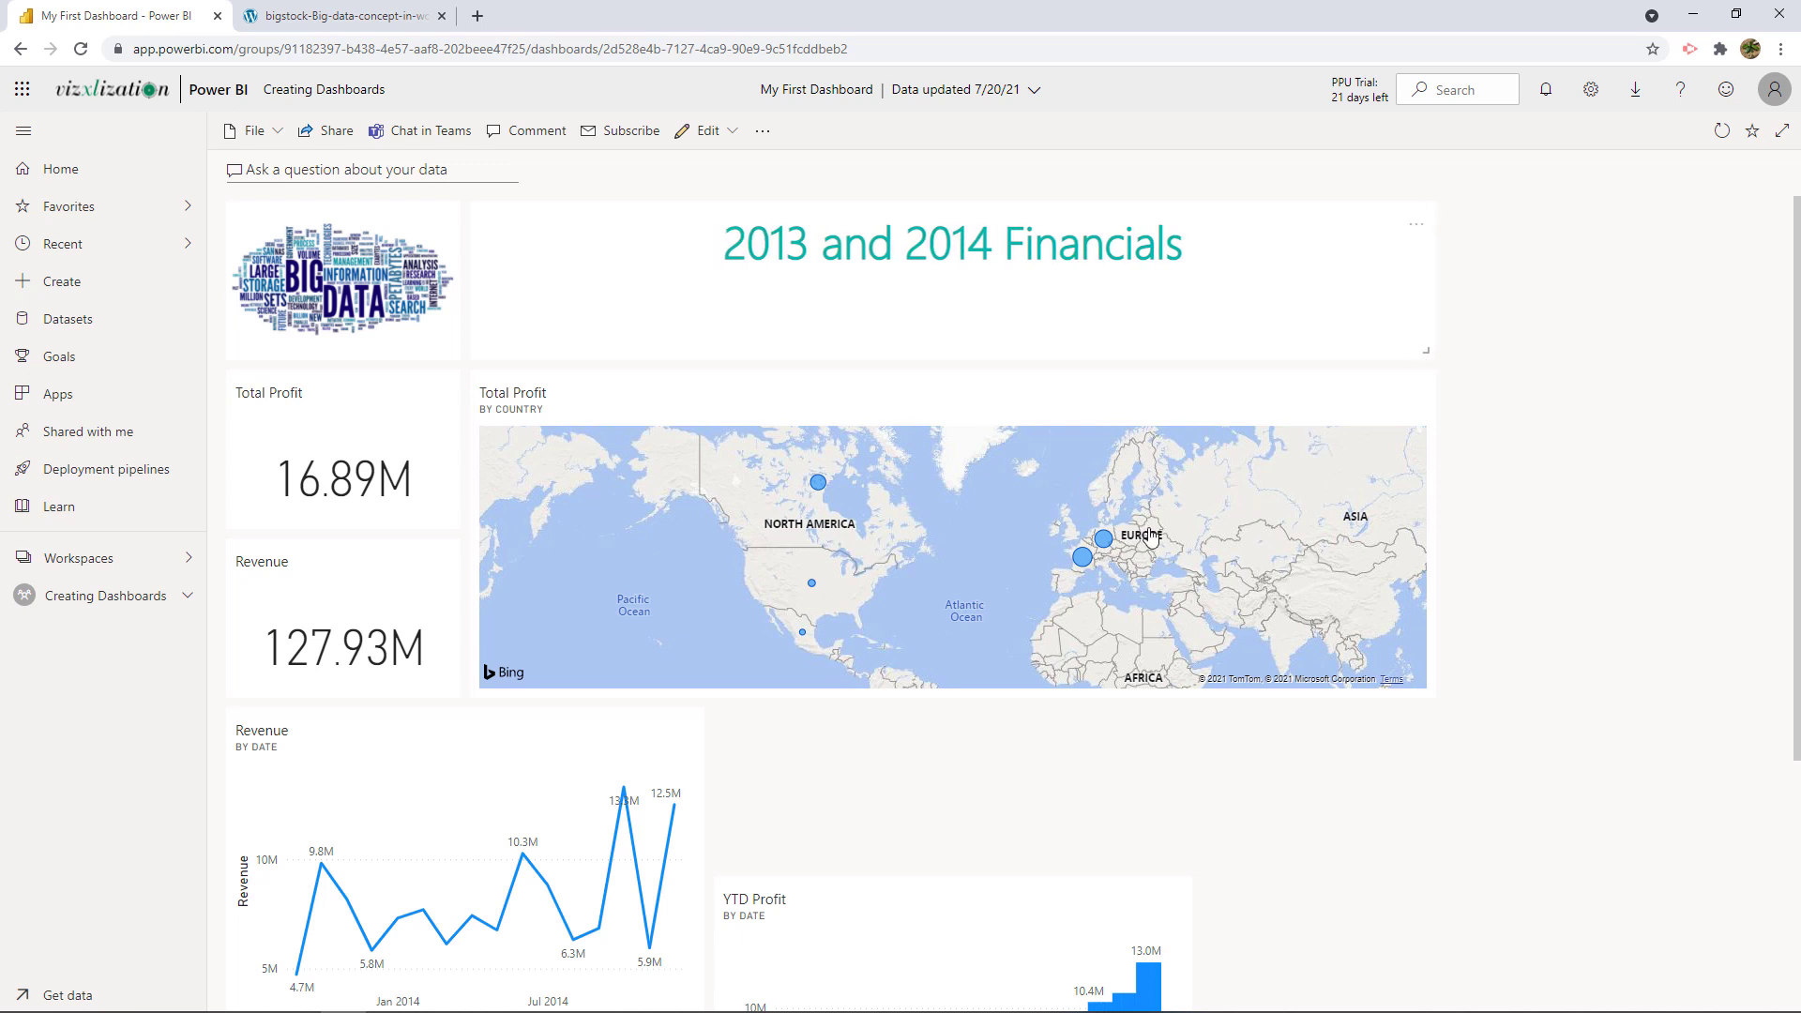
Line up YTD Profit and Total Profit by Segment beside the Revenue chart, and widen the map and title tiles to match that row.
left_click_drag(917, 913, 909, 748)
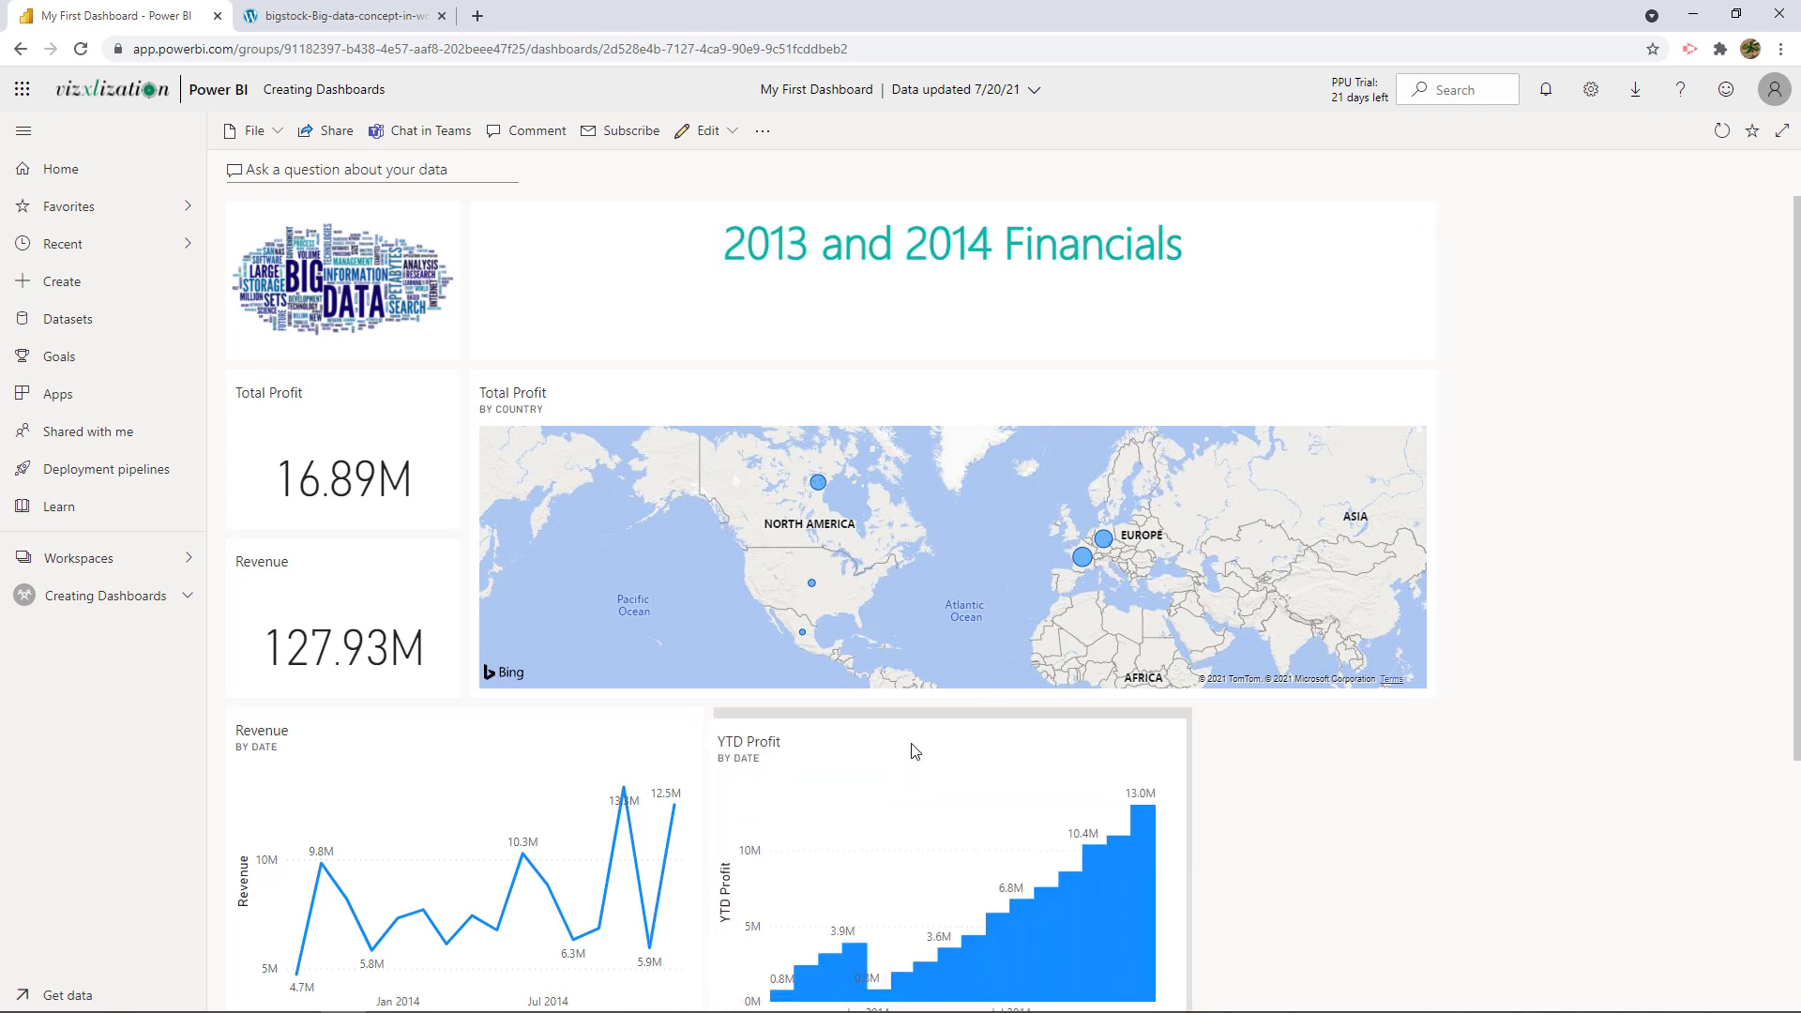
scroll(1201, 784, "down", 3)
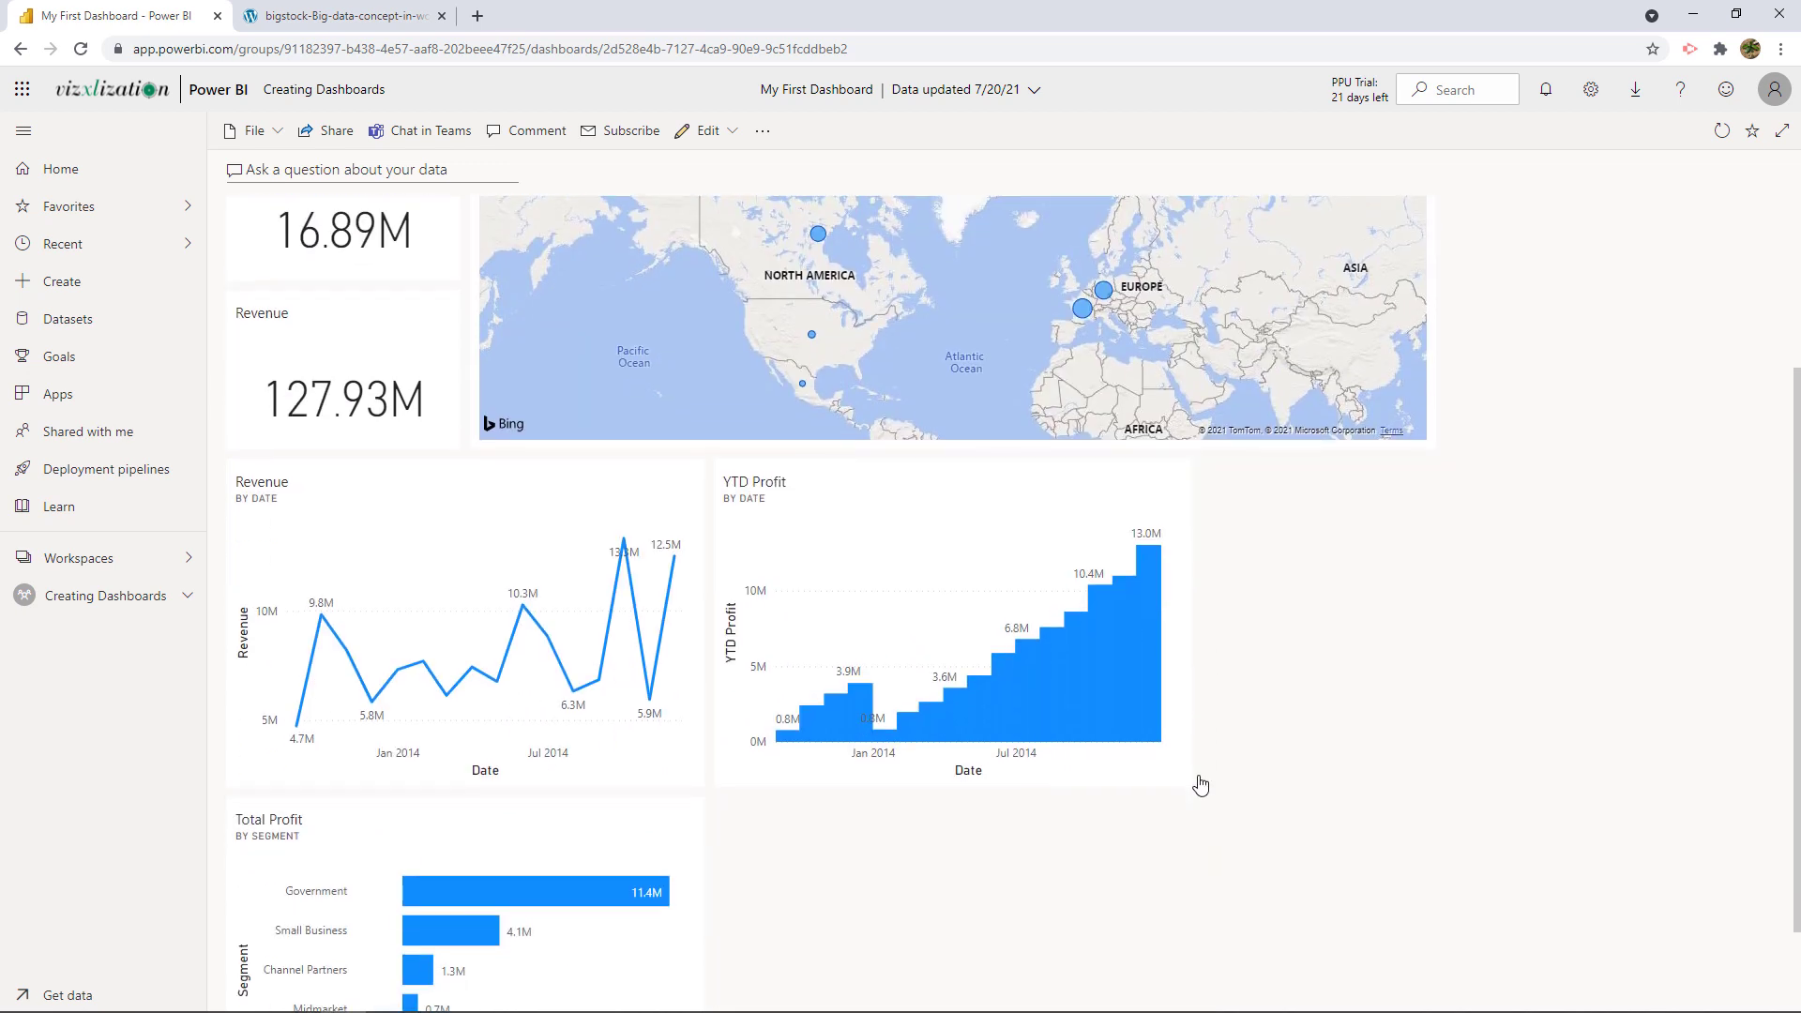
left_click_drag(567, 783, 1552, 692)
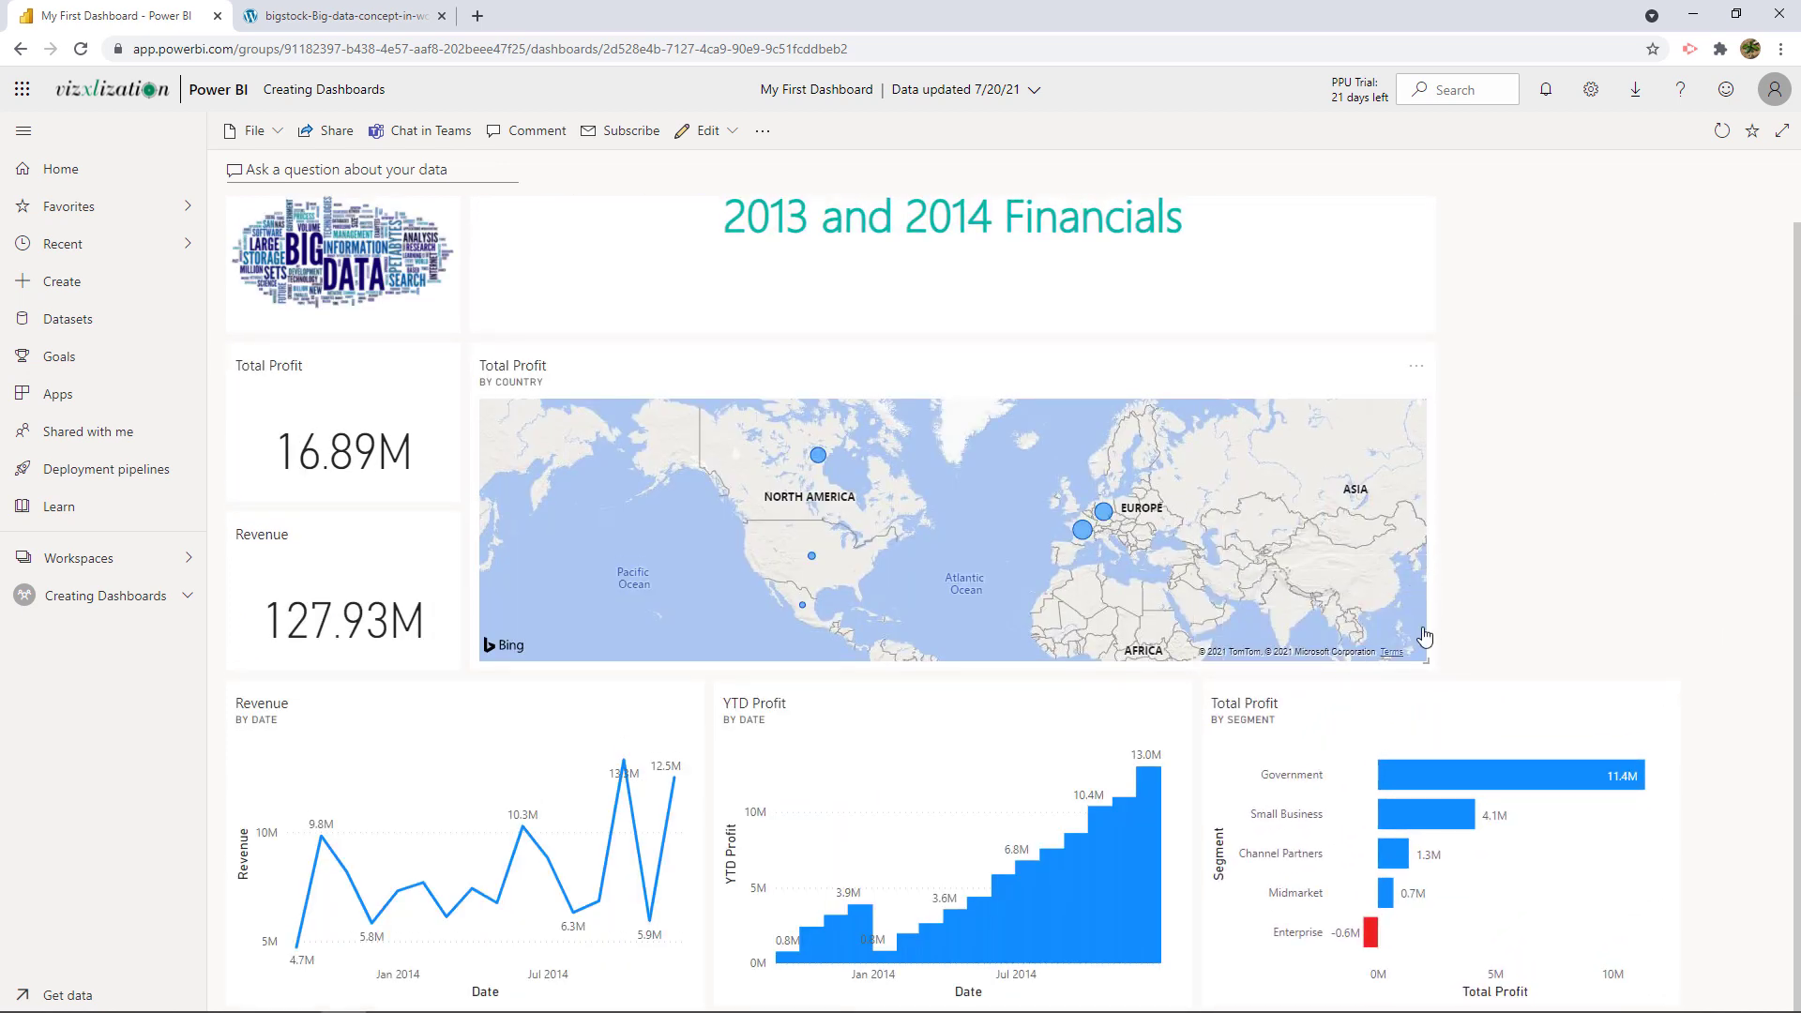
left_click_drag(1429, 660, 1674, 633)
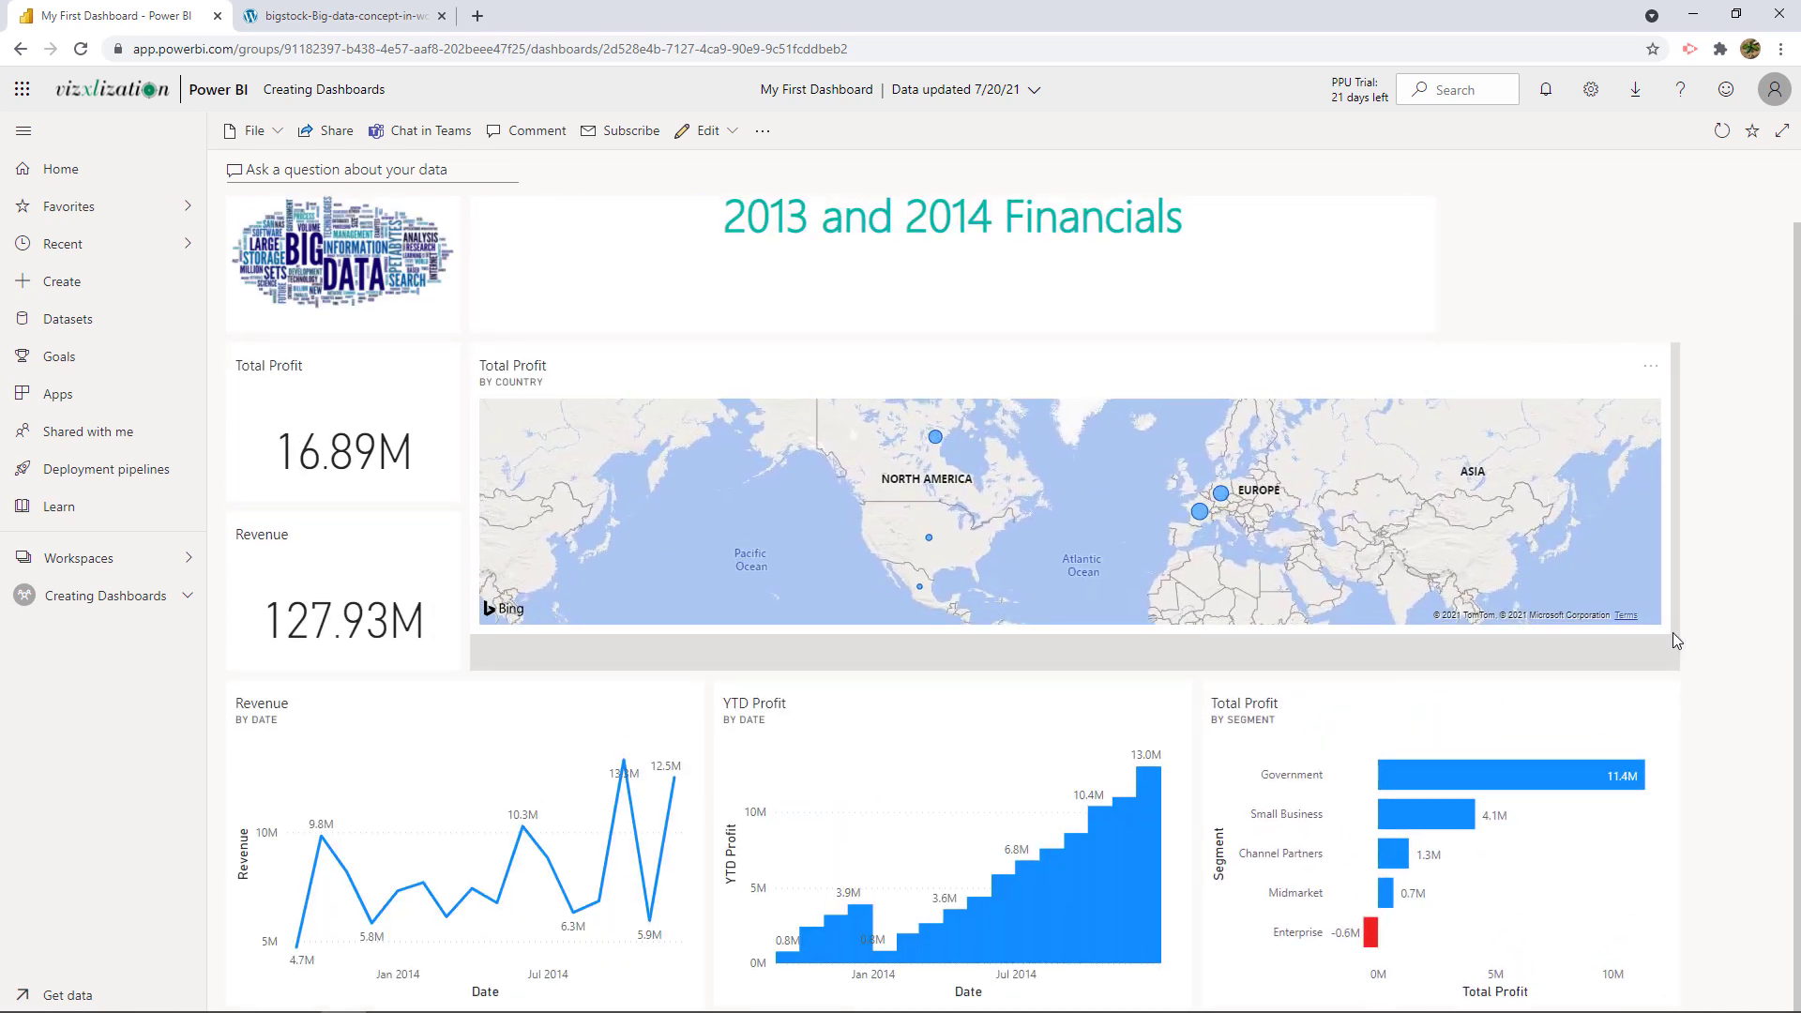
left_click_drag(1432, 330, 1647, 302)
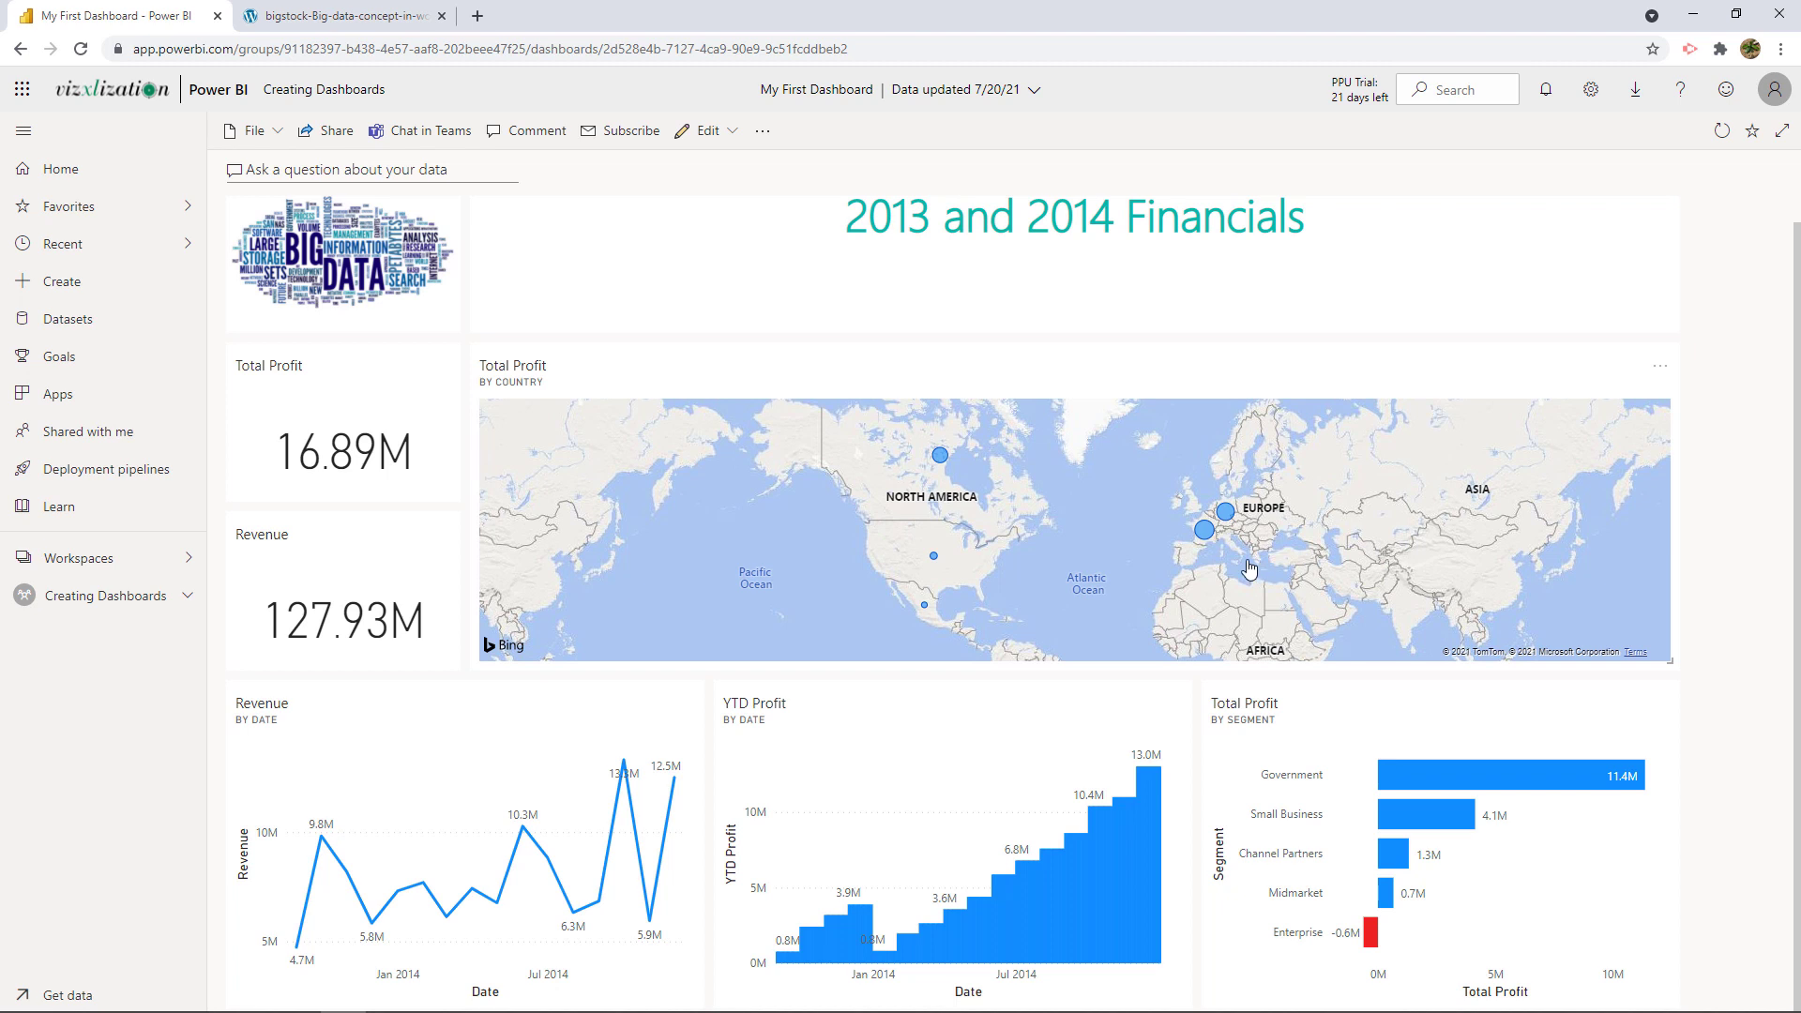
Open the map tile's source report, then return through the Creating Dashboards workspace to My First Dashboard.
left_click(945, 380)
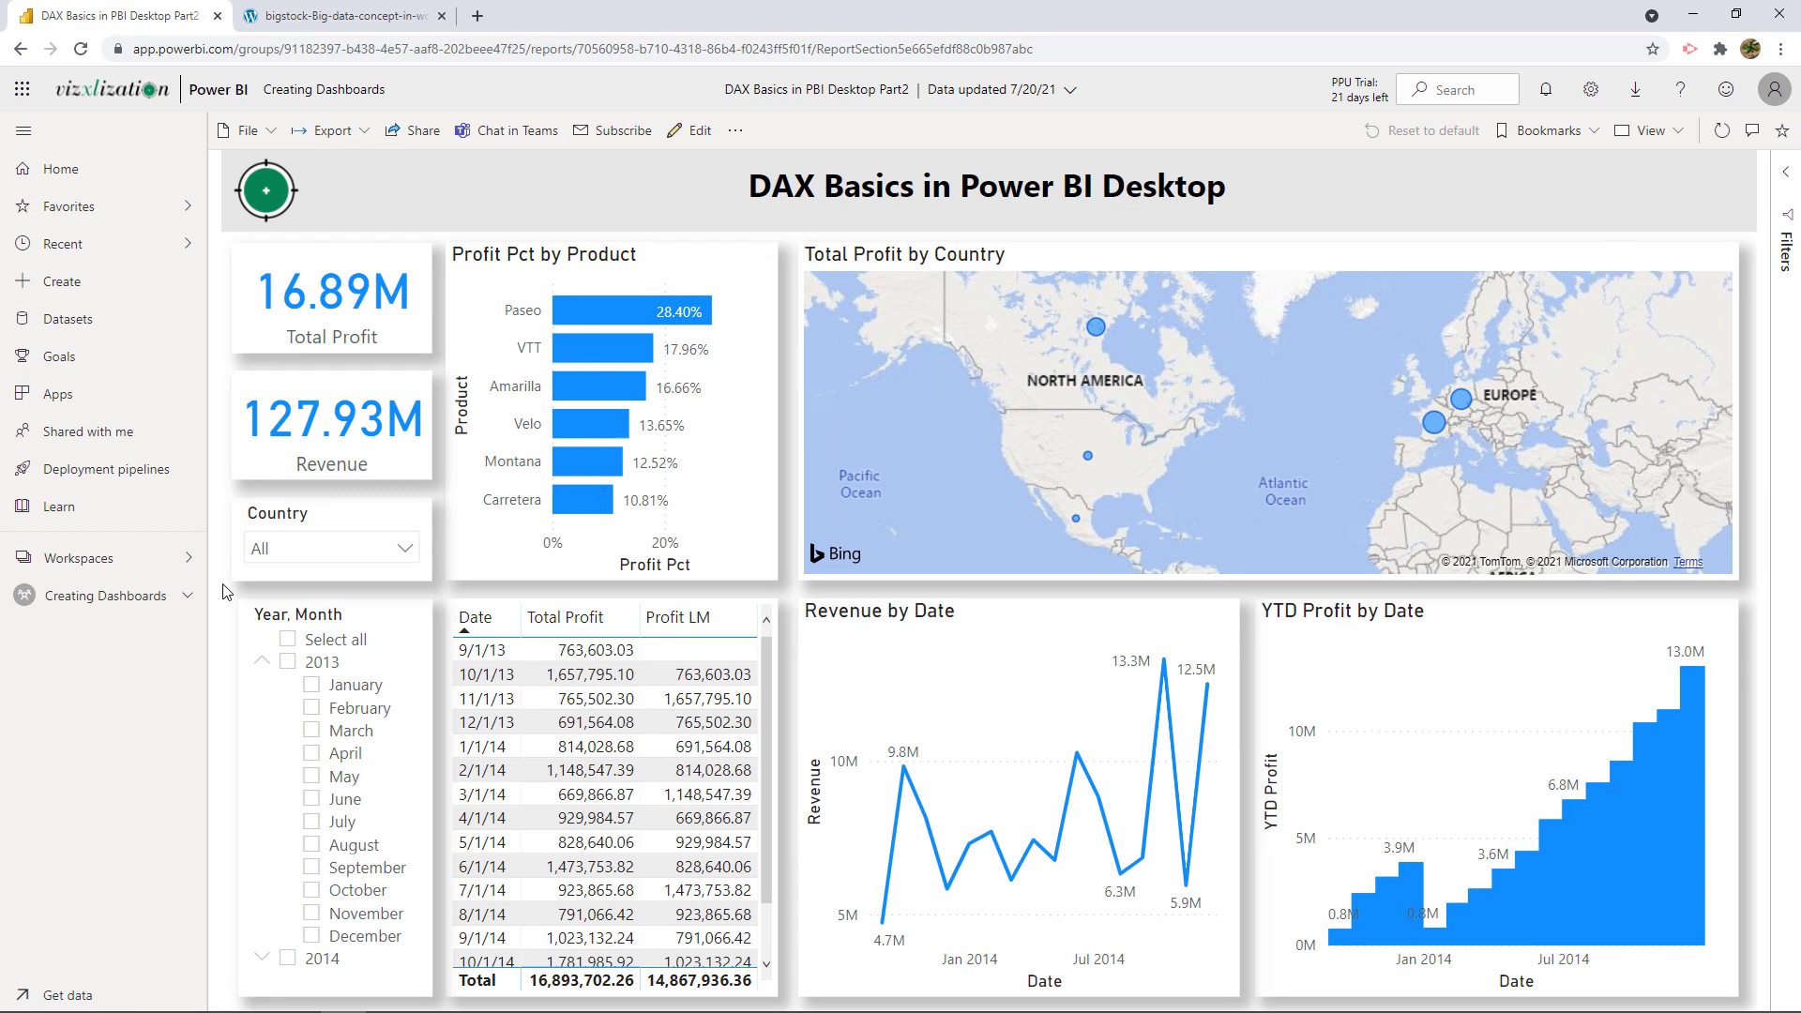
left_click(125, 610)
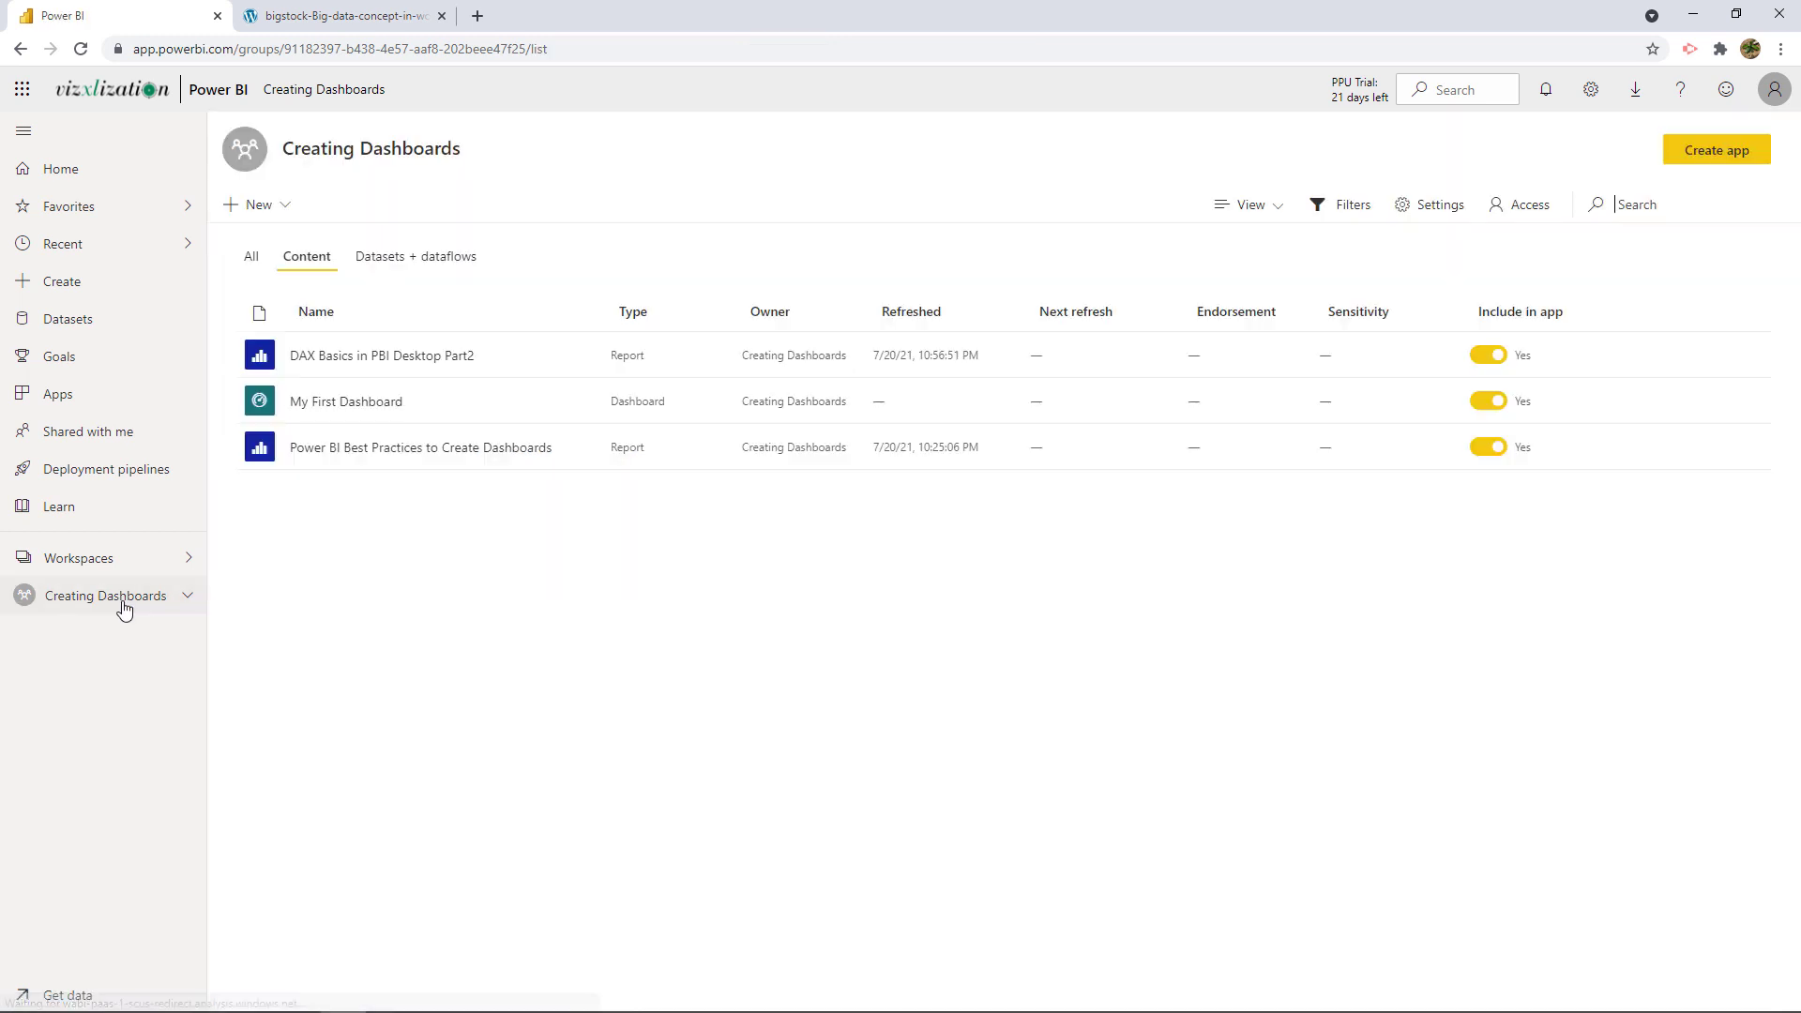
left_click(356, 401)
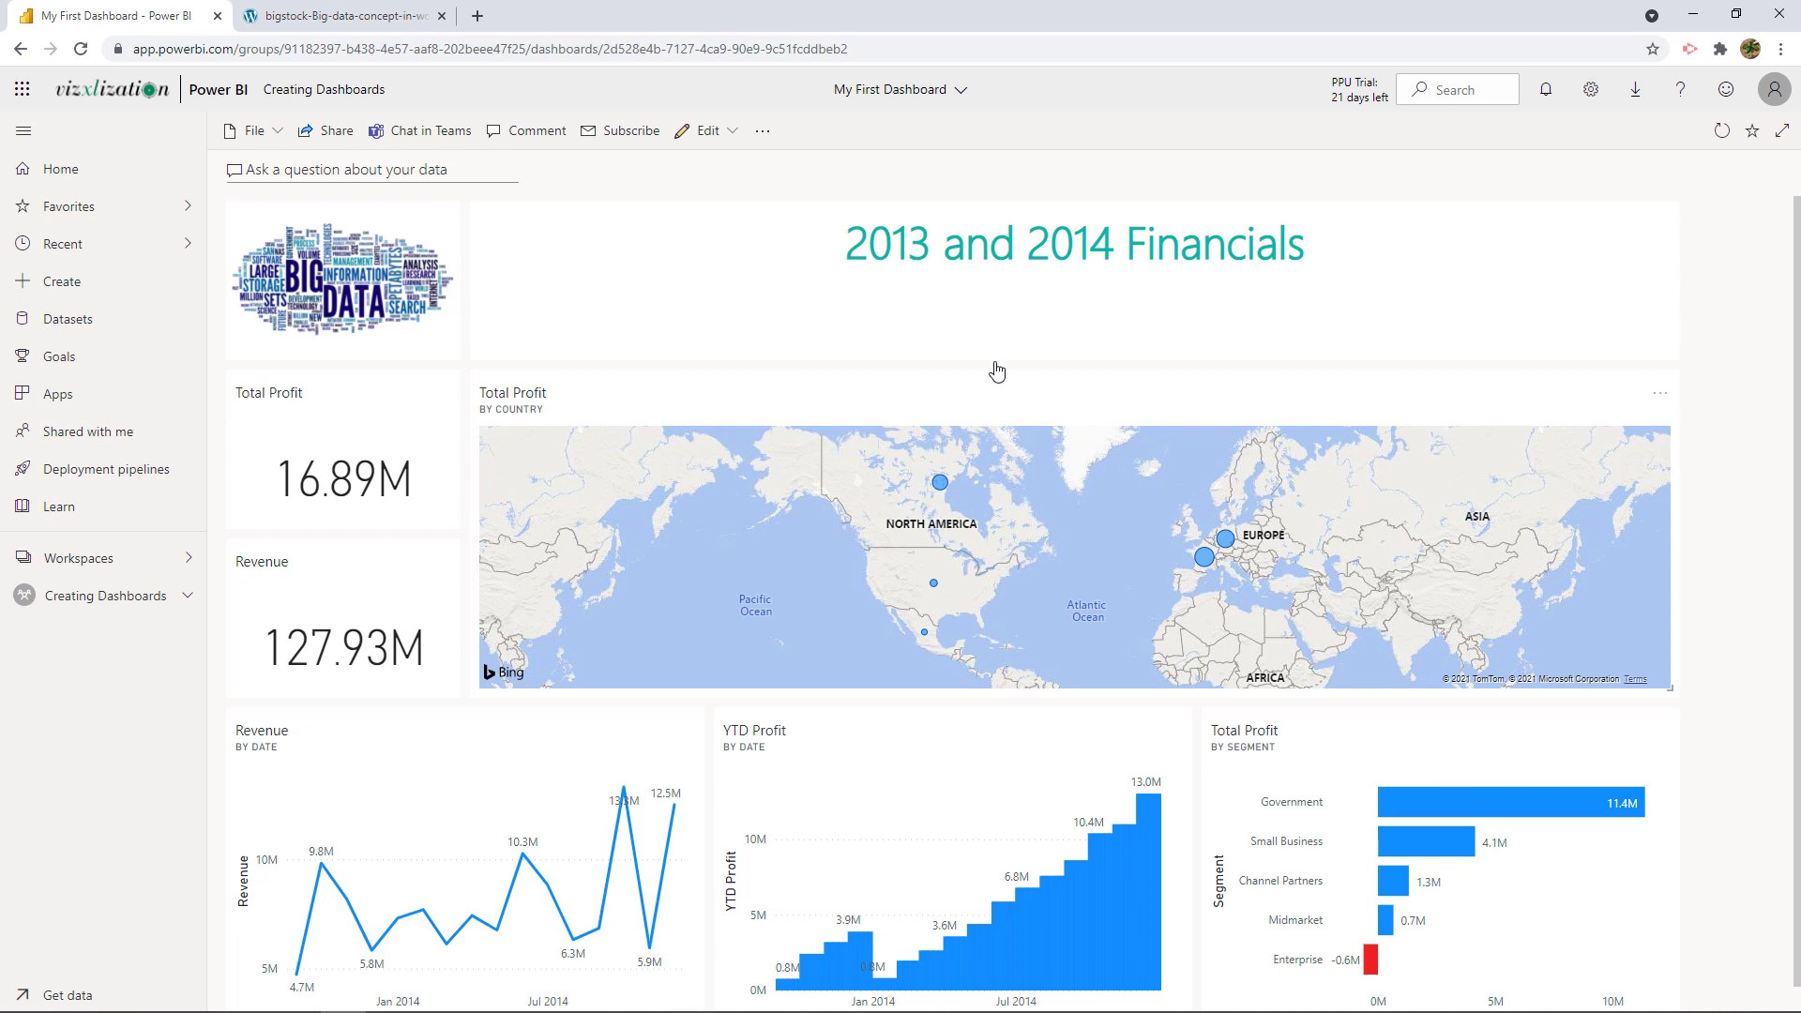
View My First Dashboard in full screen fitted to the page, and exit the full-screen view.
left_click(1779, 139)
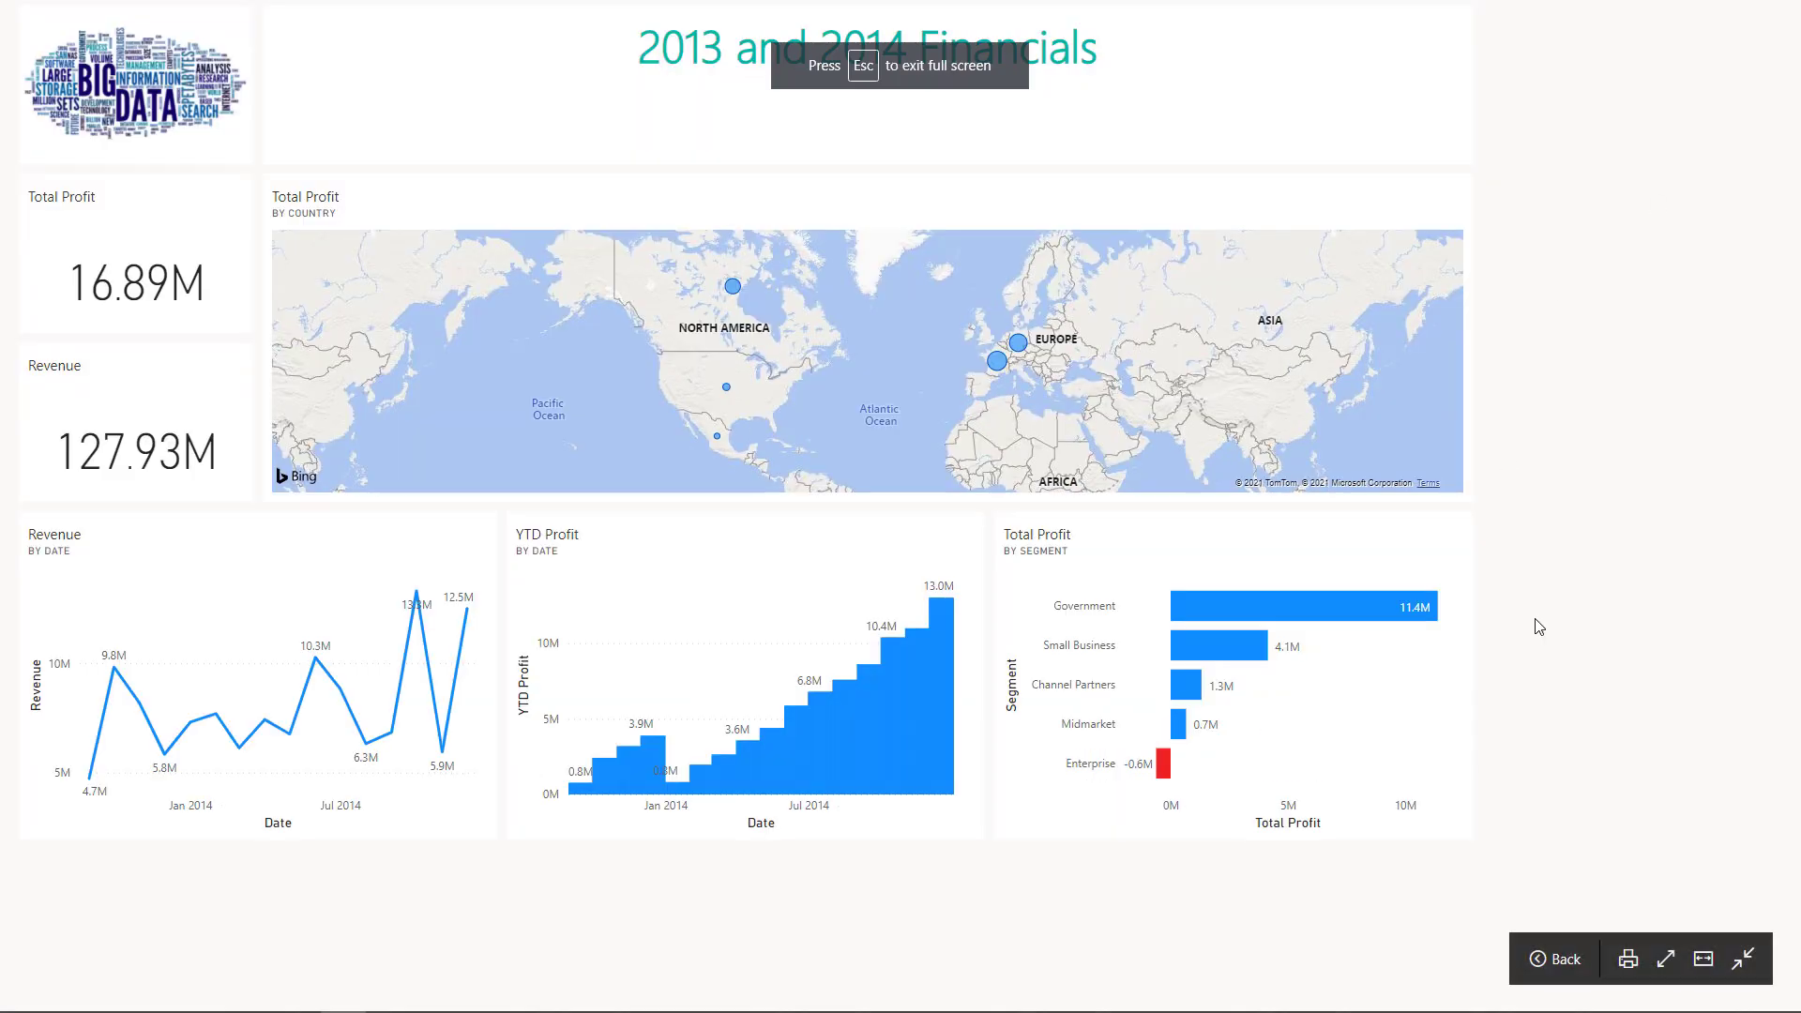
left_click(1707, 966)
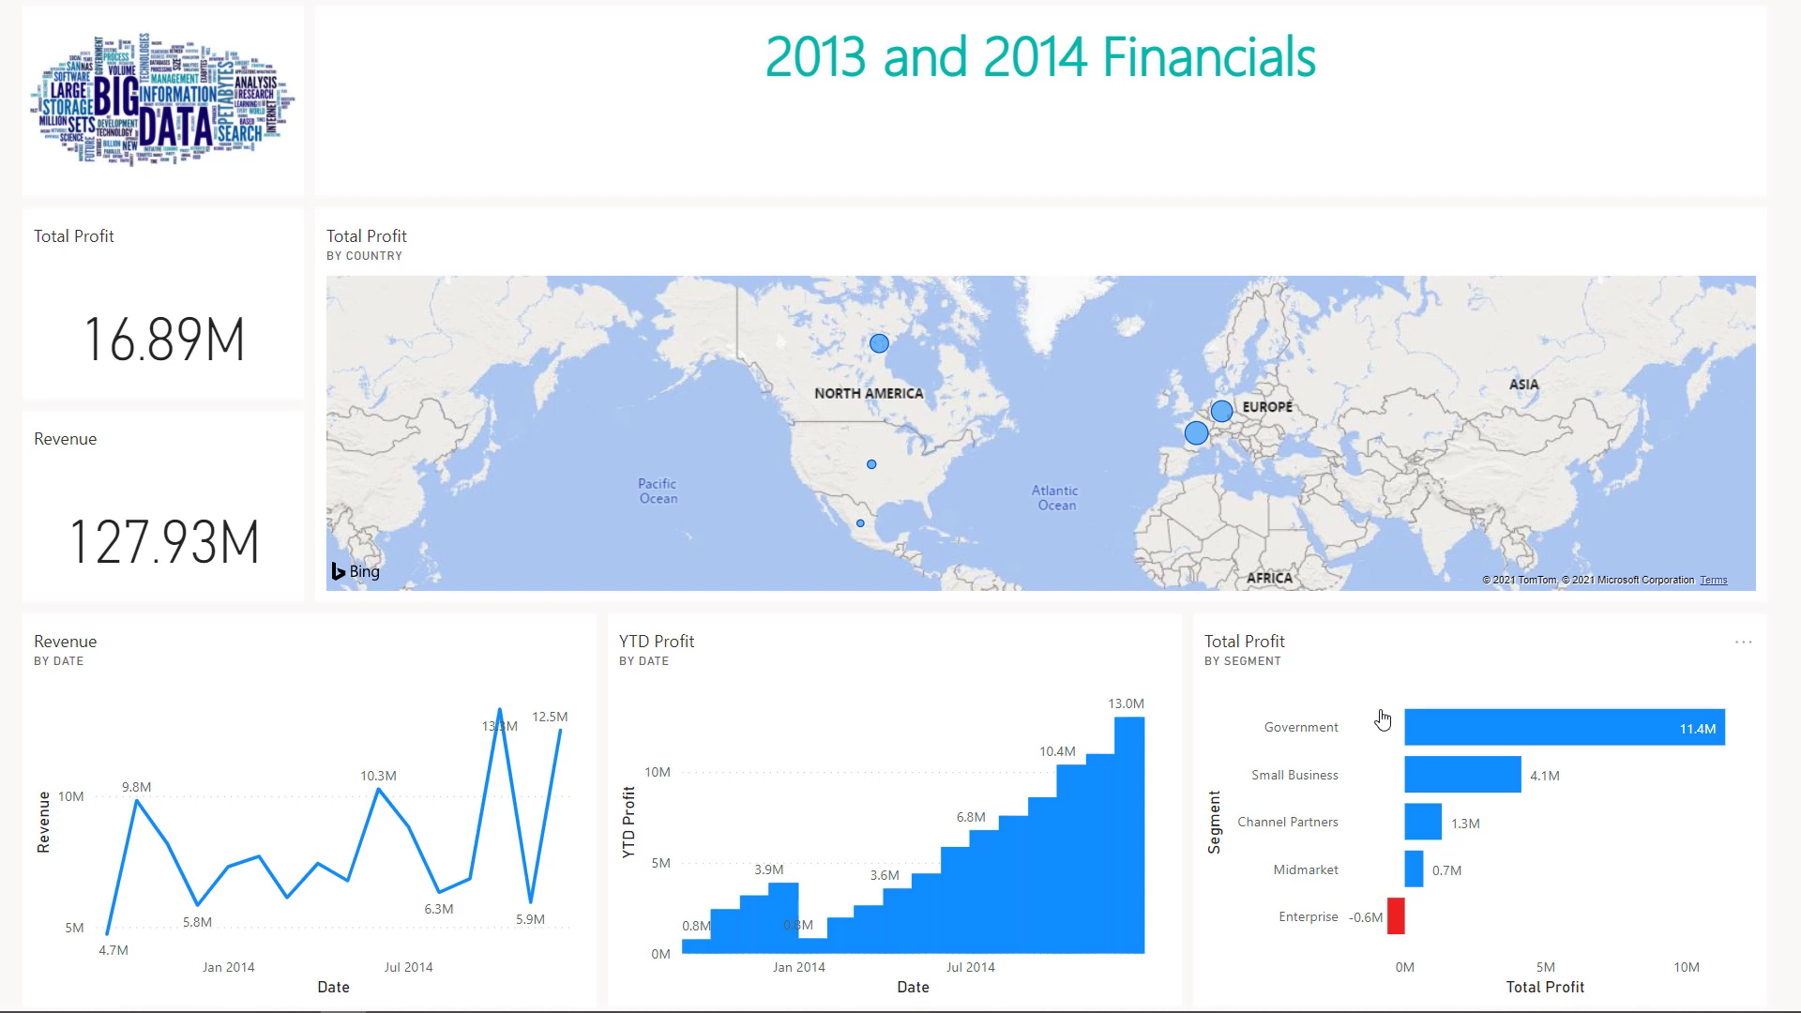
key("Escape")
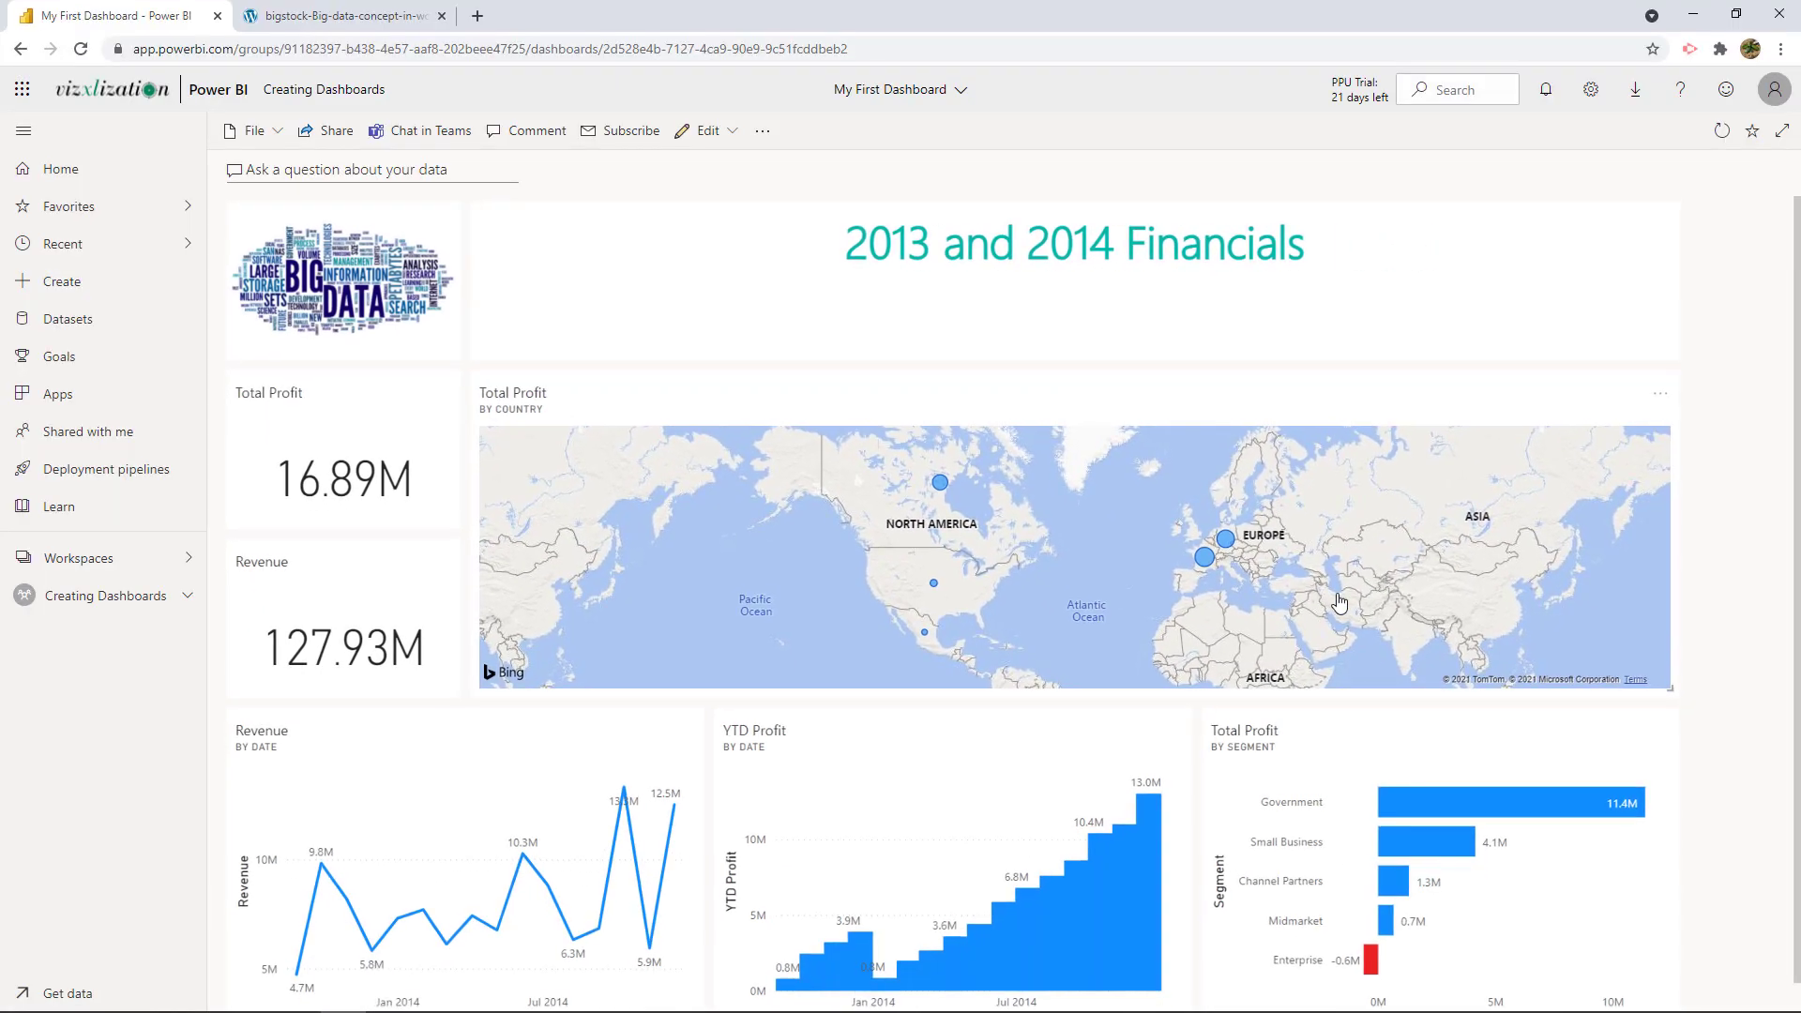
Open the Power BI Best Practices to Create Dashboards report and pin its Details page live to a new dashboard named Best PBI Practices.
left_click(137, 609)
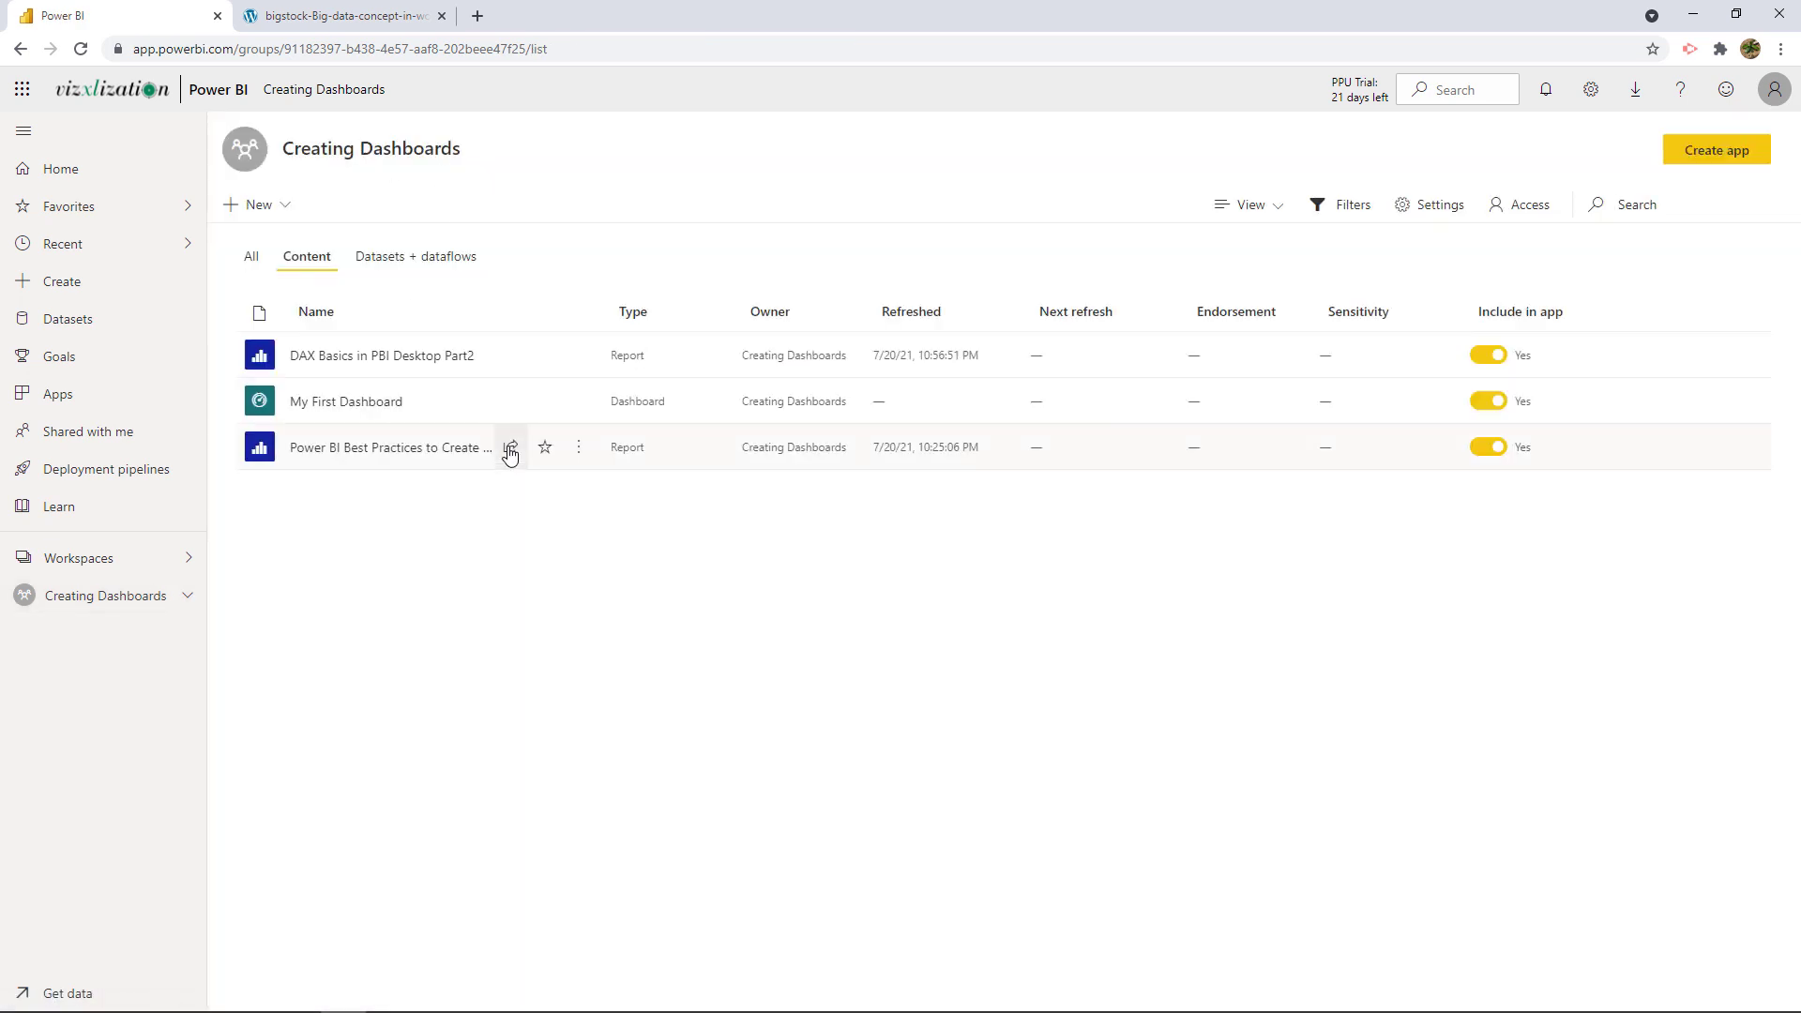
left_click(454, 454)
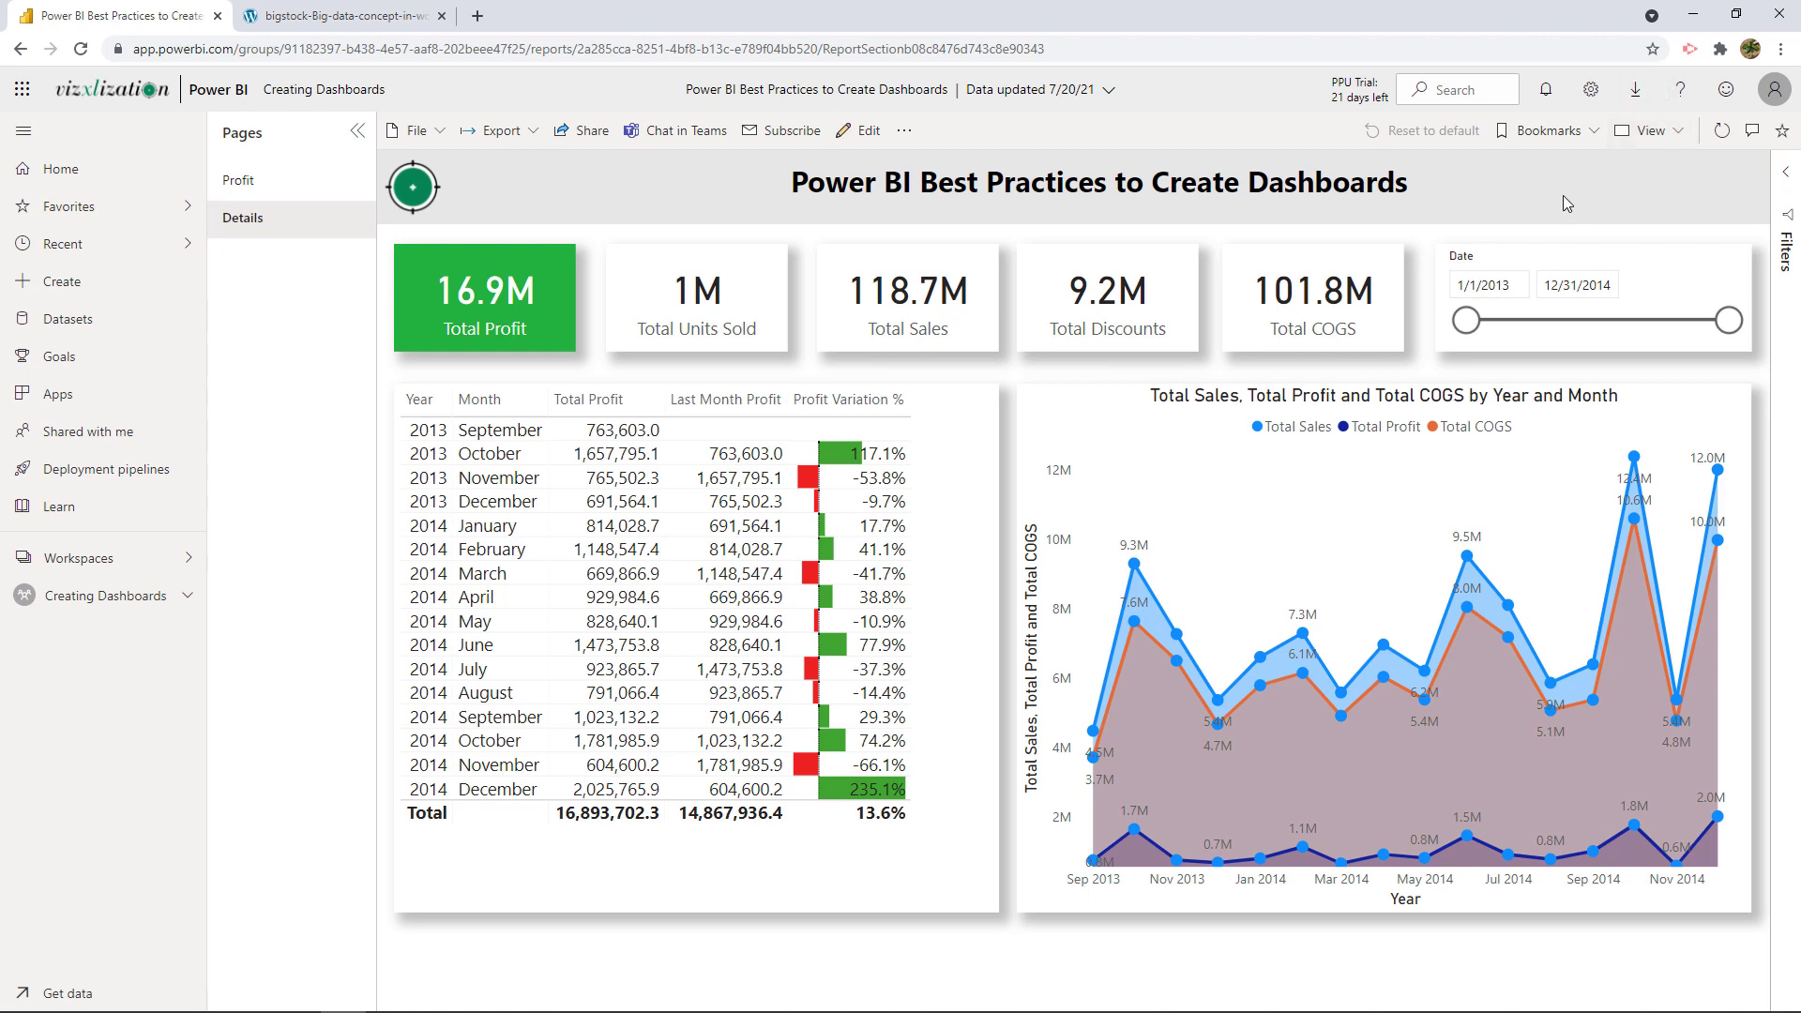
left_click(906, 132)
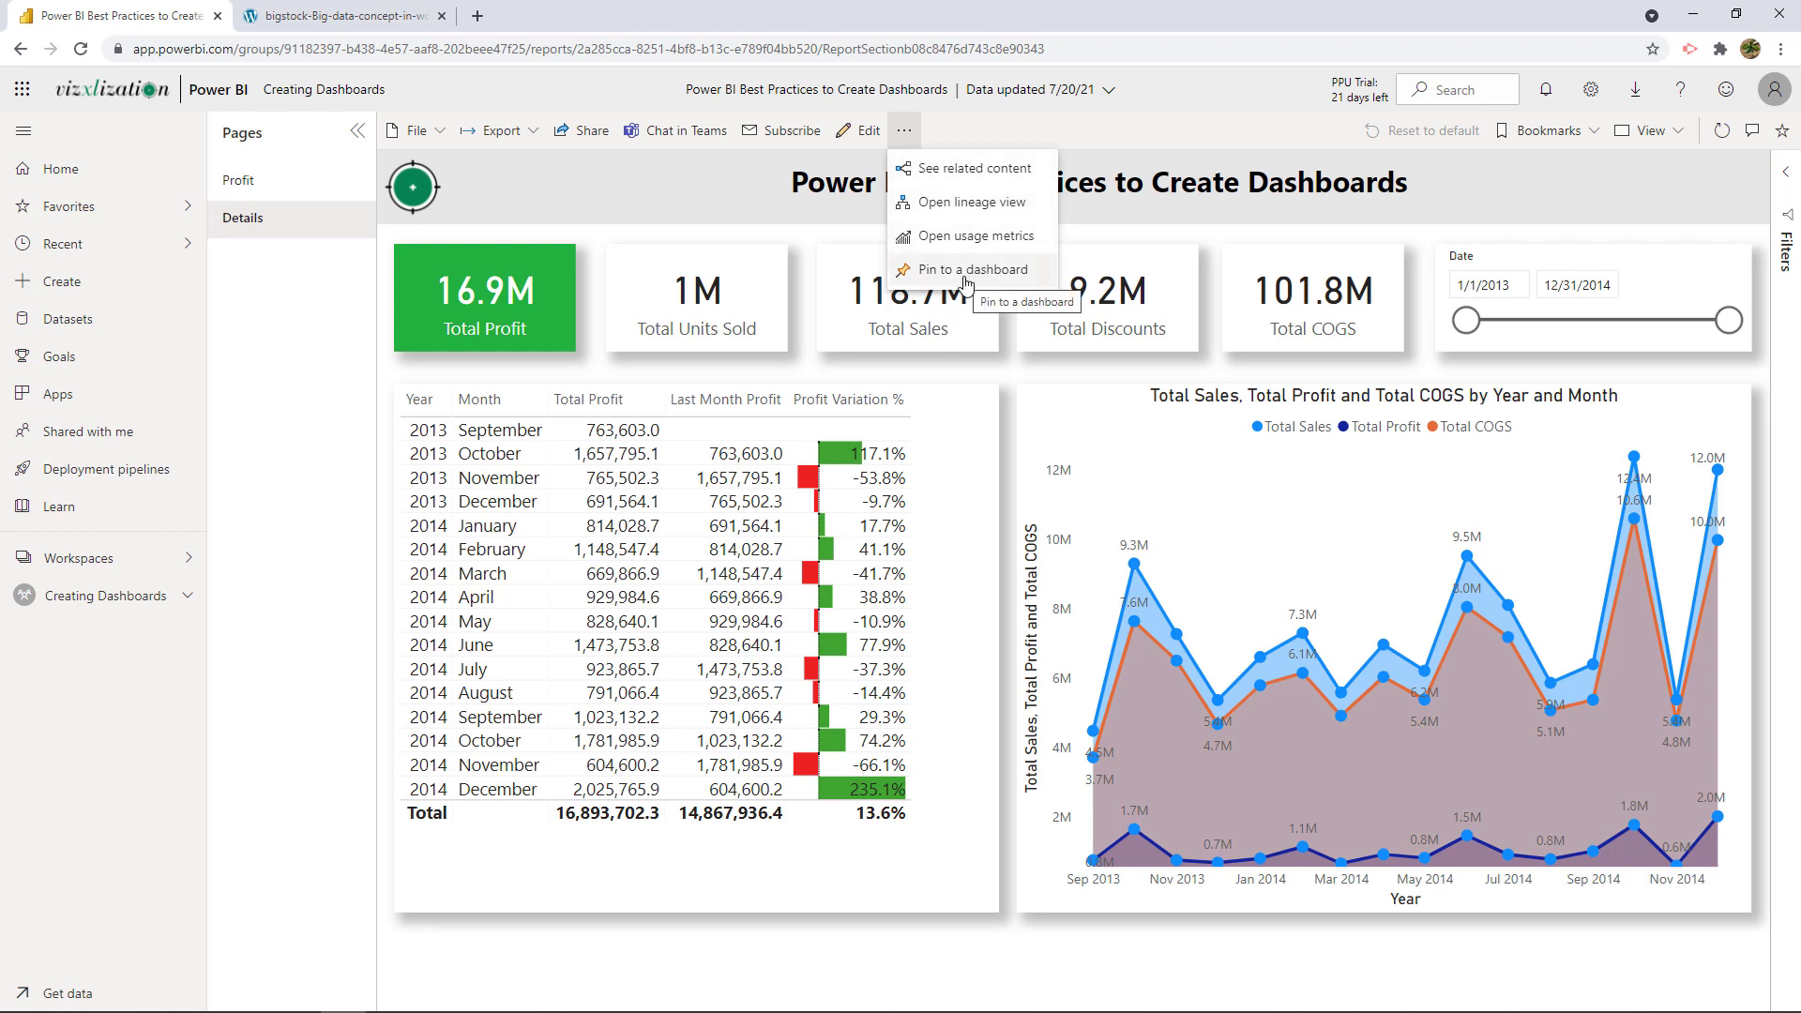
left_click(966, 272)
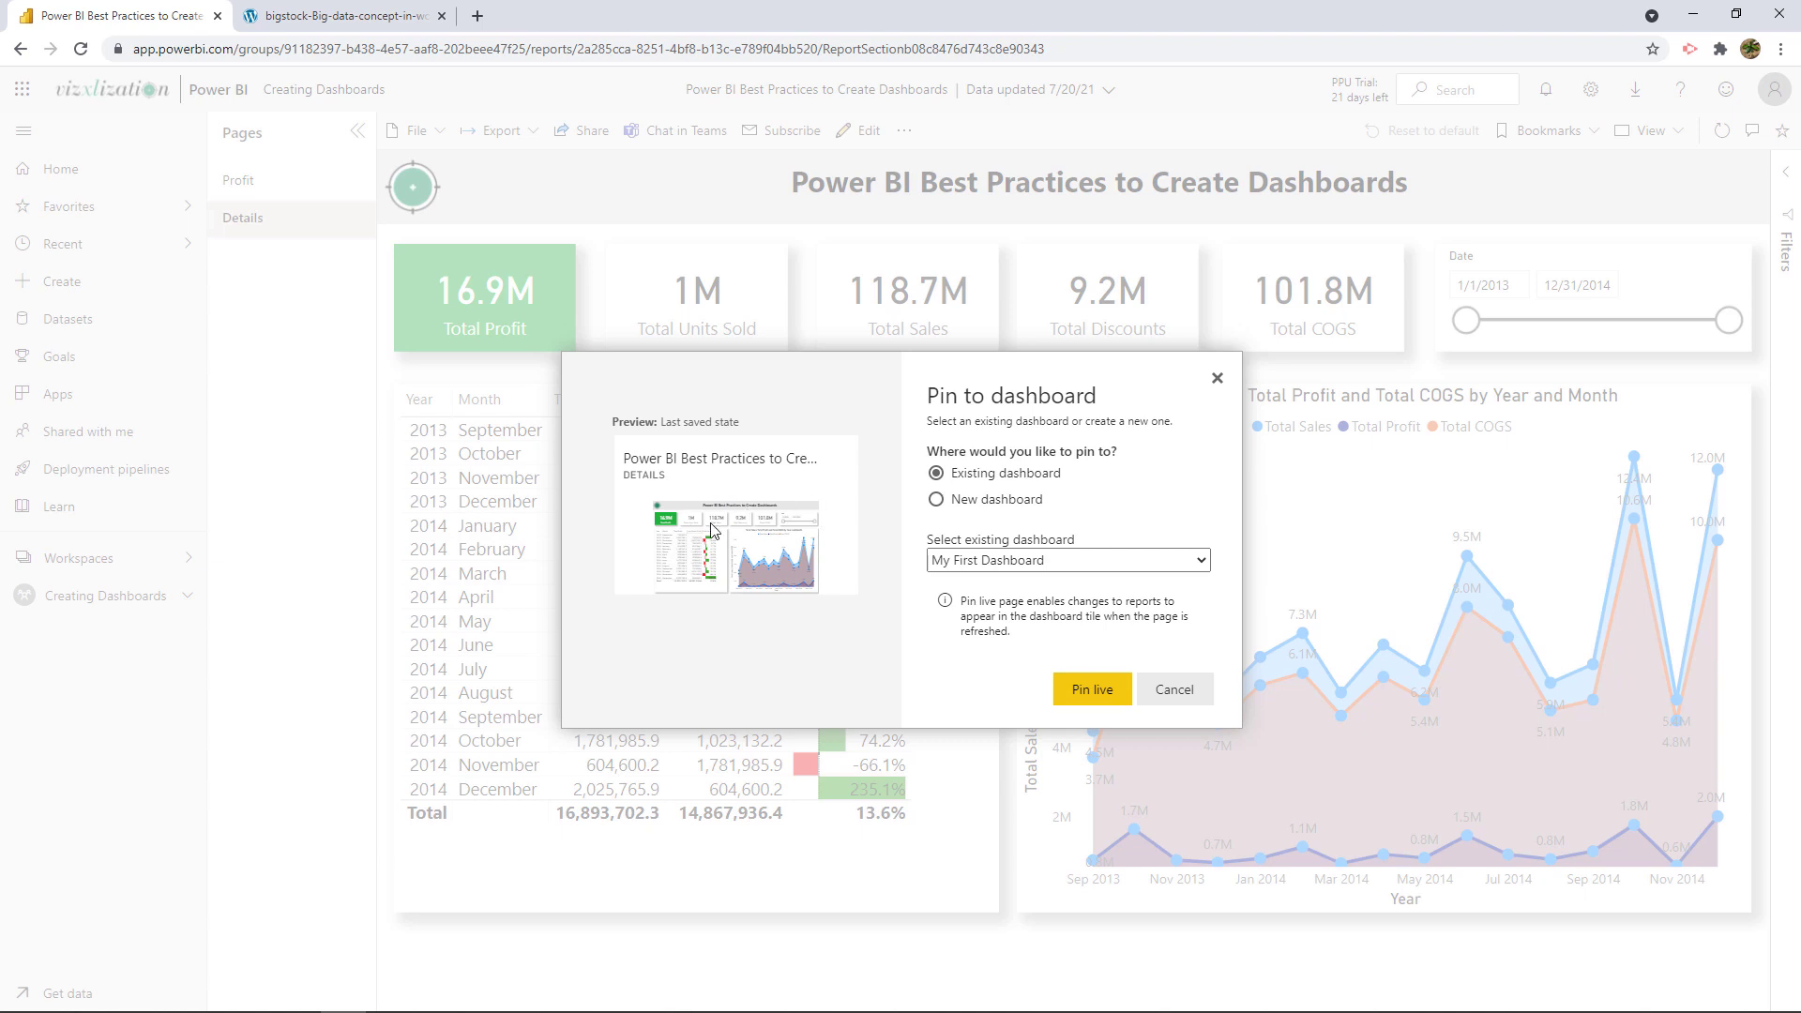
left_click(938, 500)
left_click(991, 563)
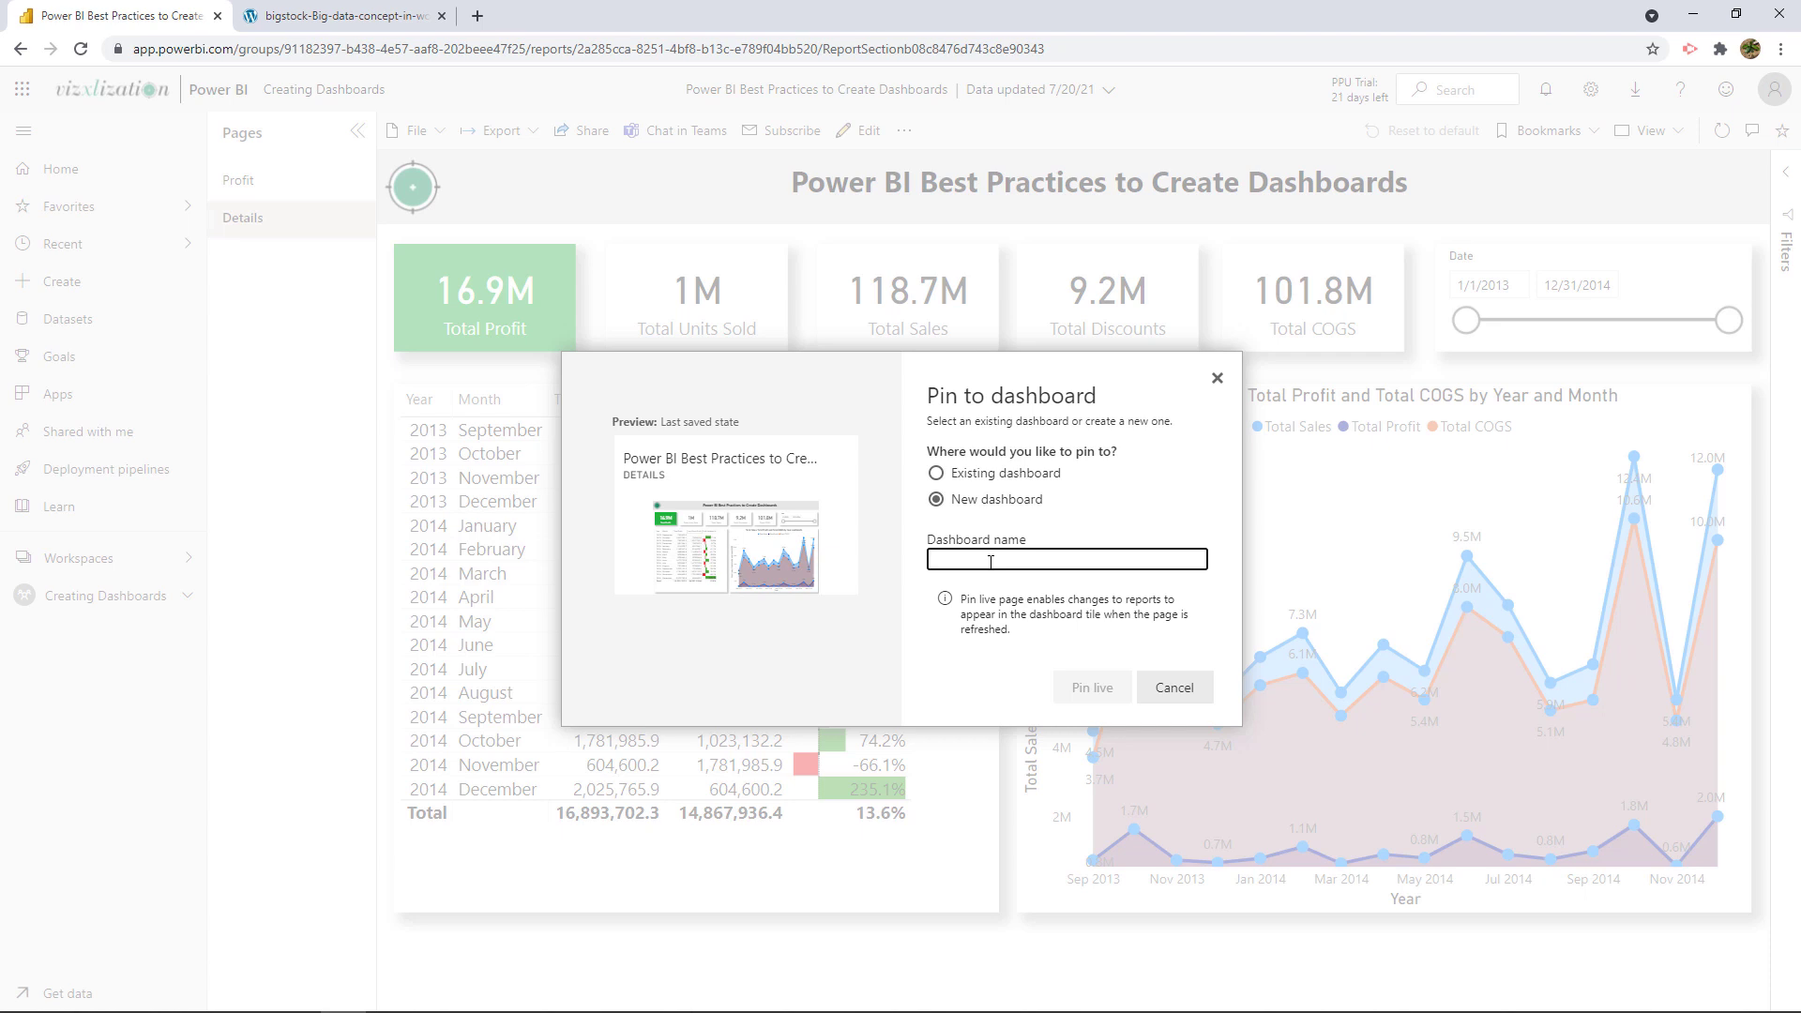
type("Best PBI Practices")
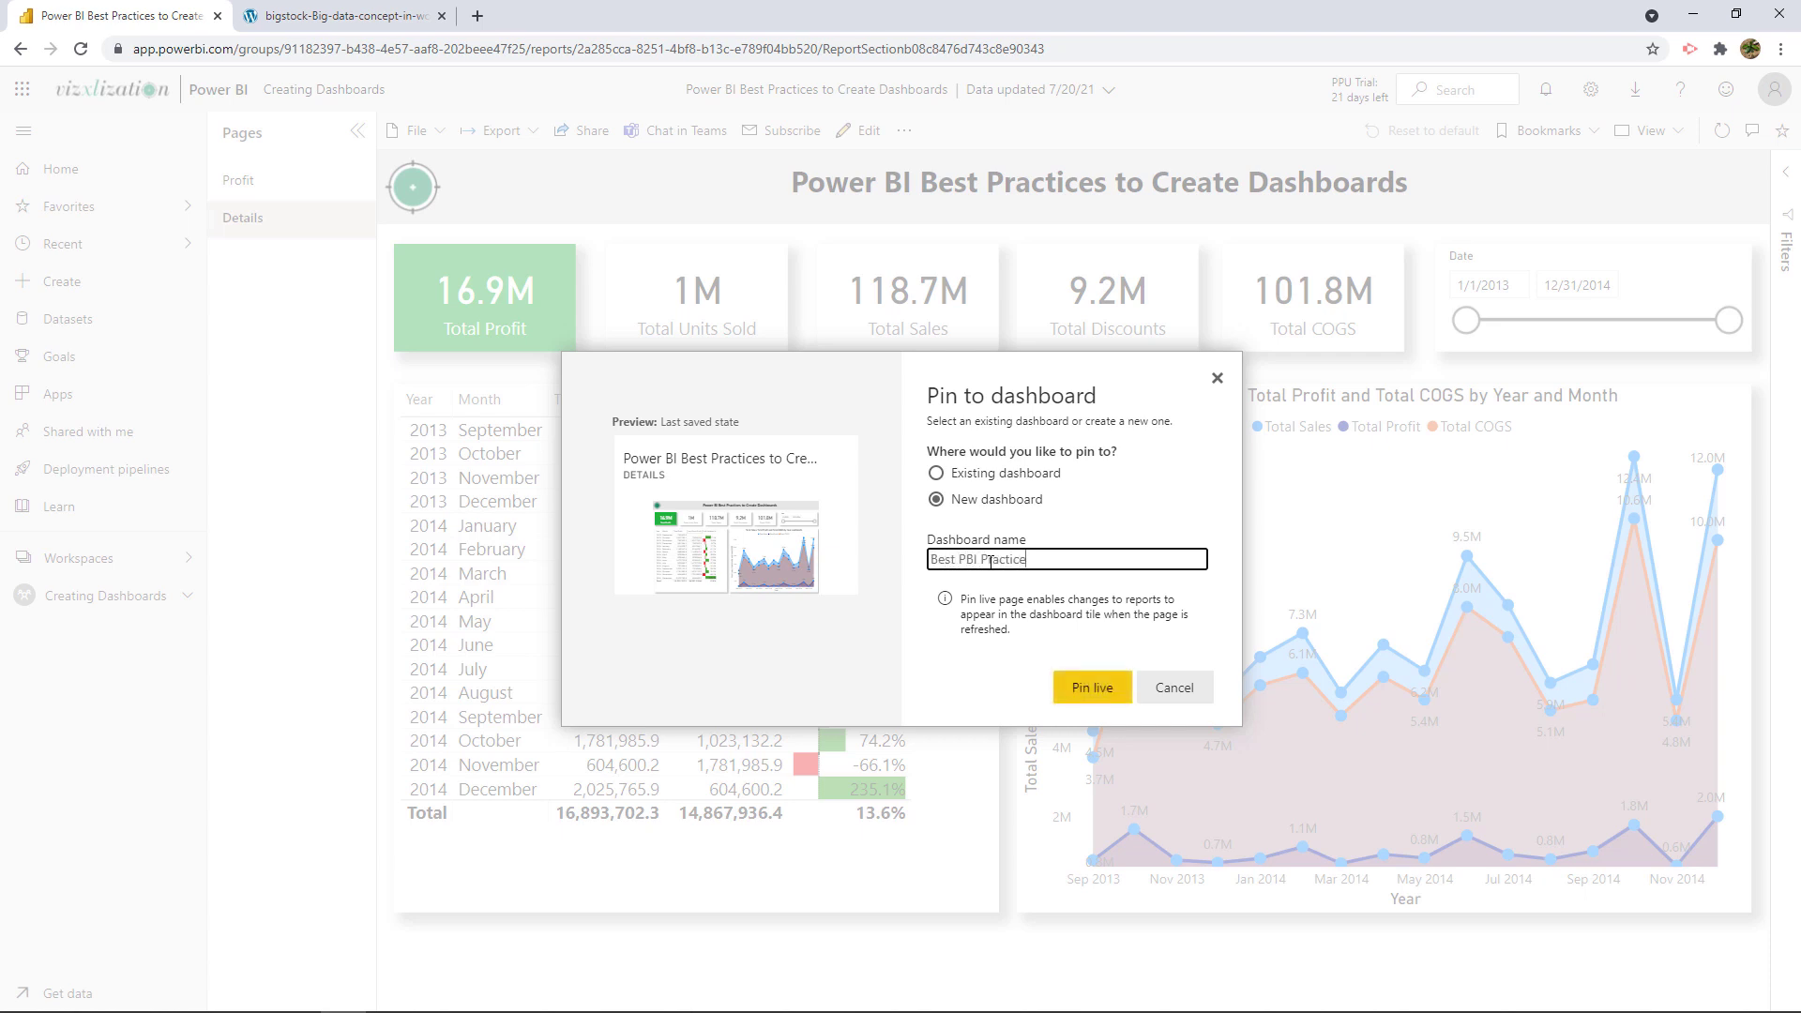
left_click(1088, 694)
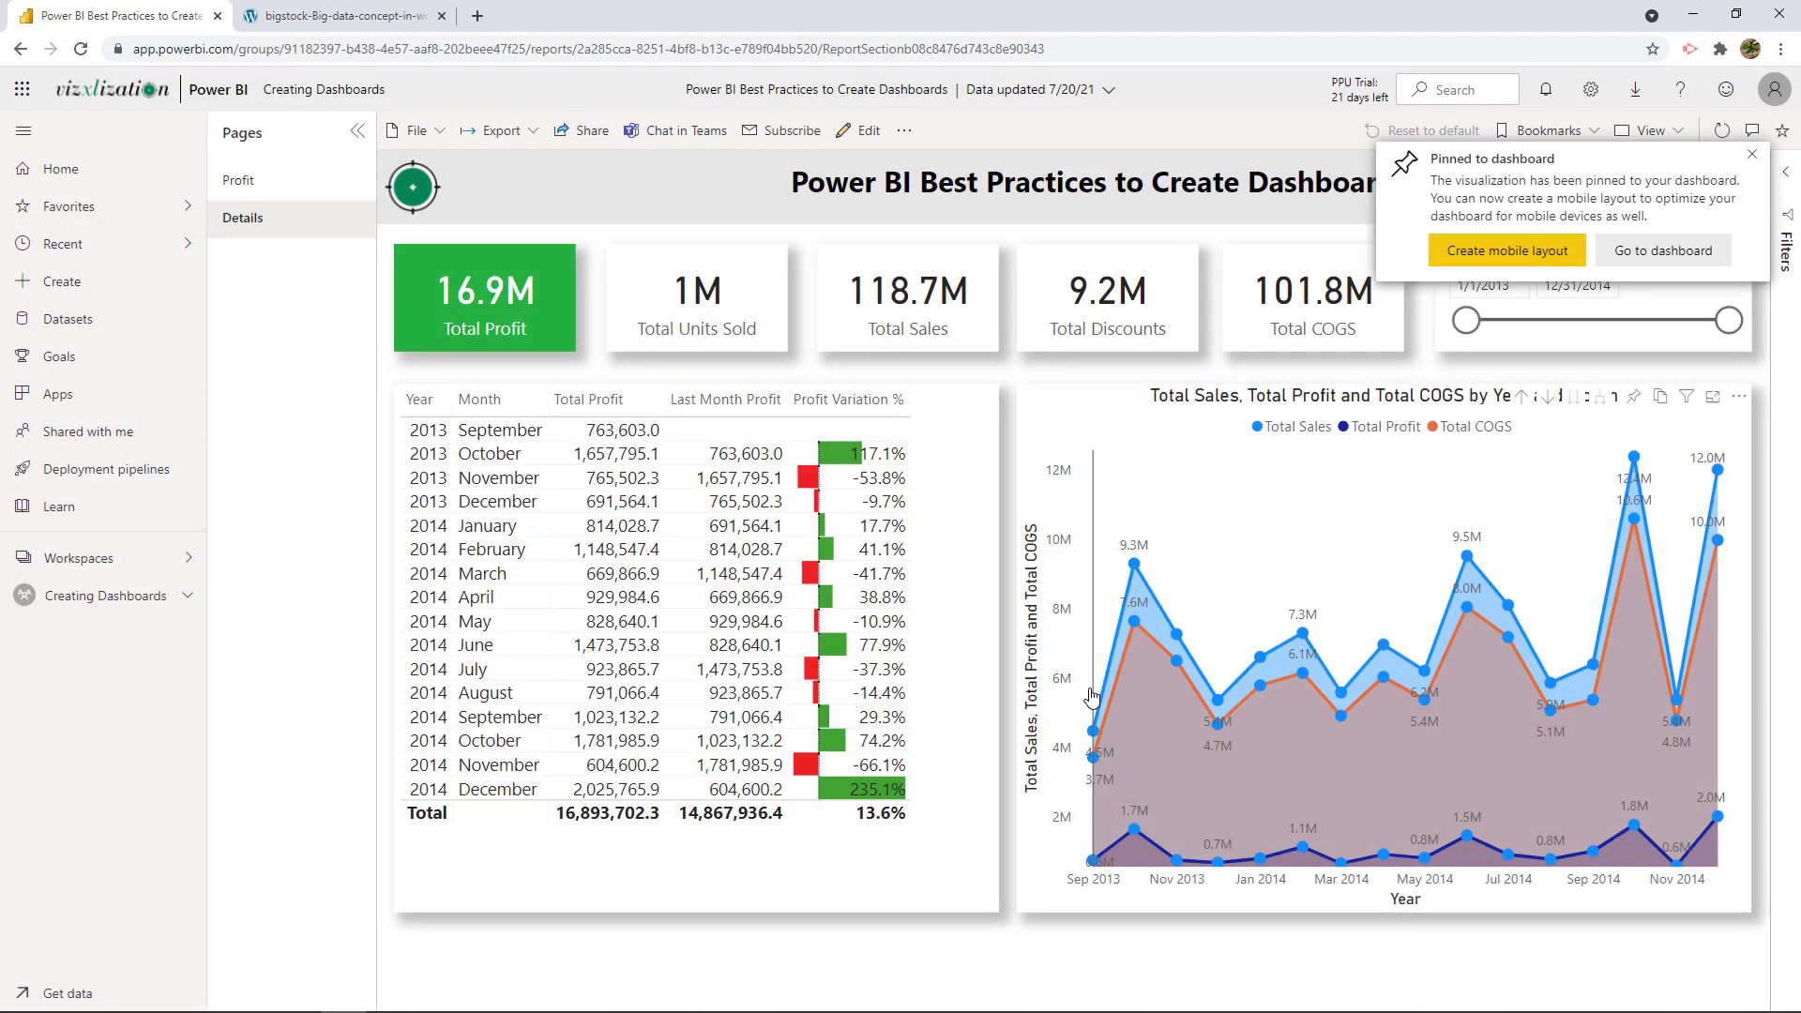
View the Best PBI Practices dashboard in full screen and return to the Creating Dashboards workspace.
left_click(1661, 252)
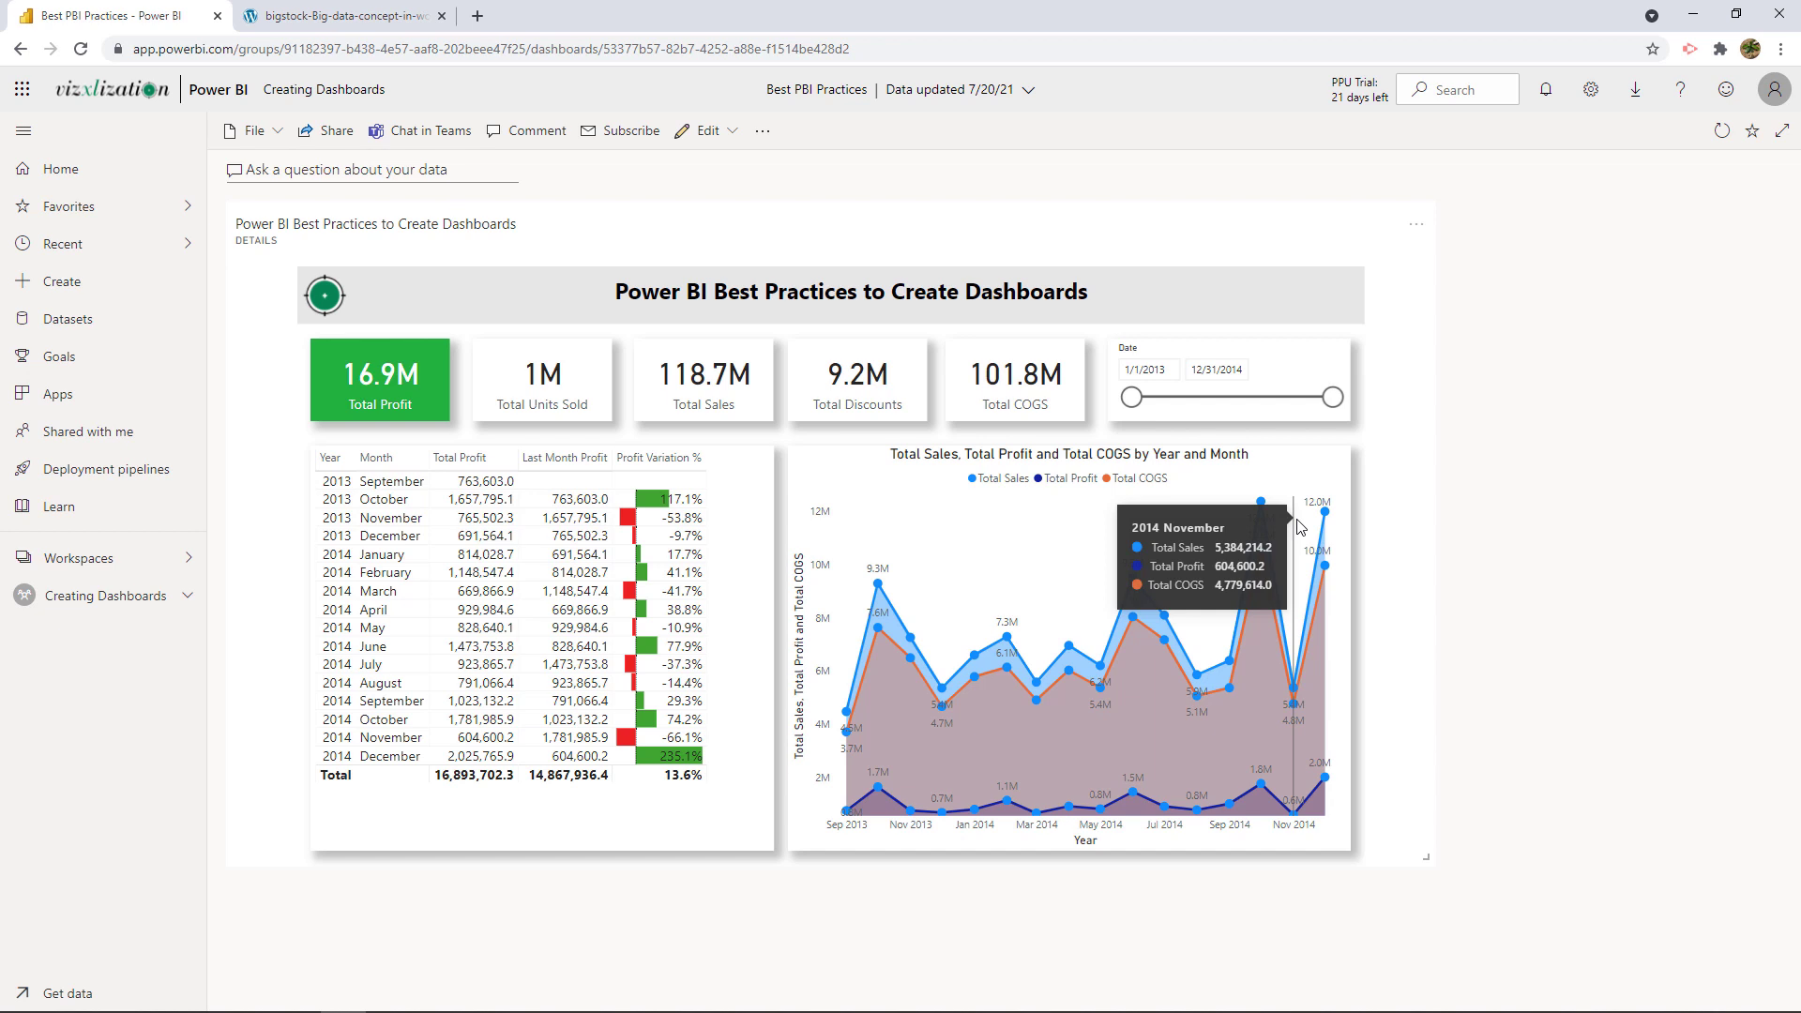
left_click(1784, 139)
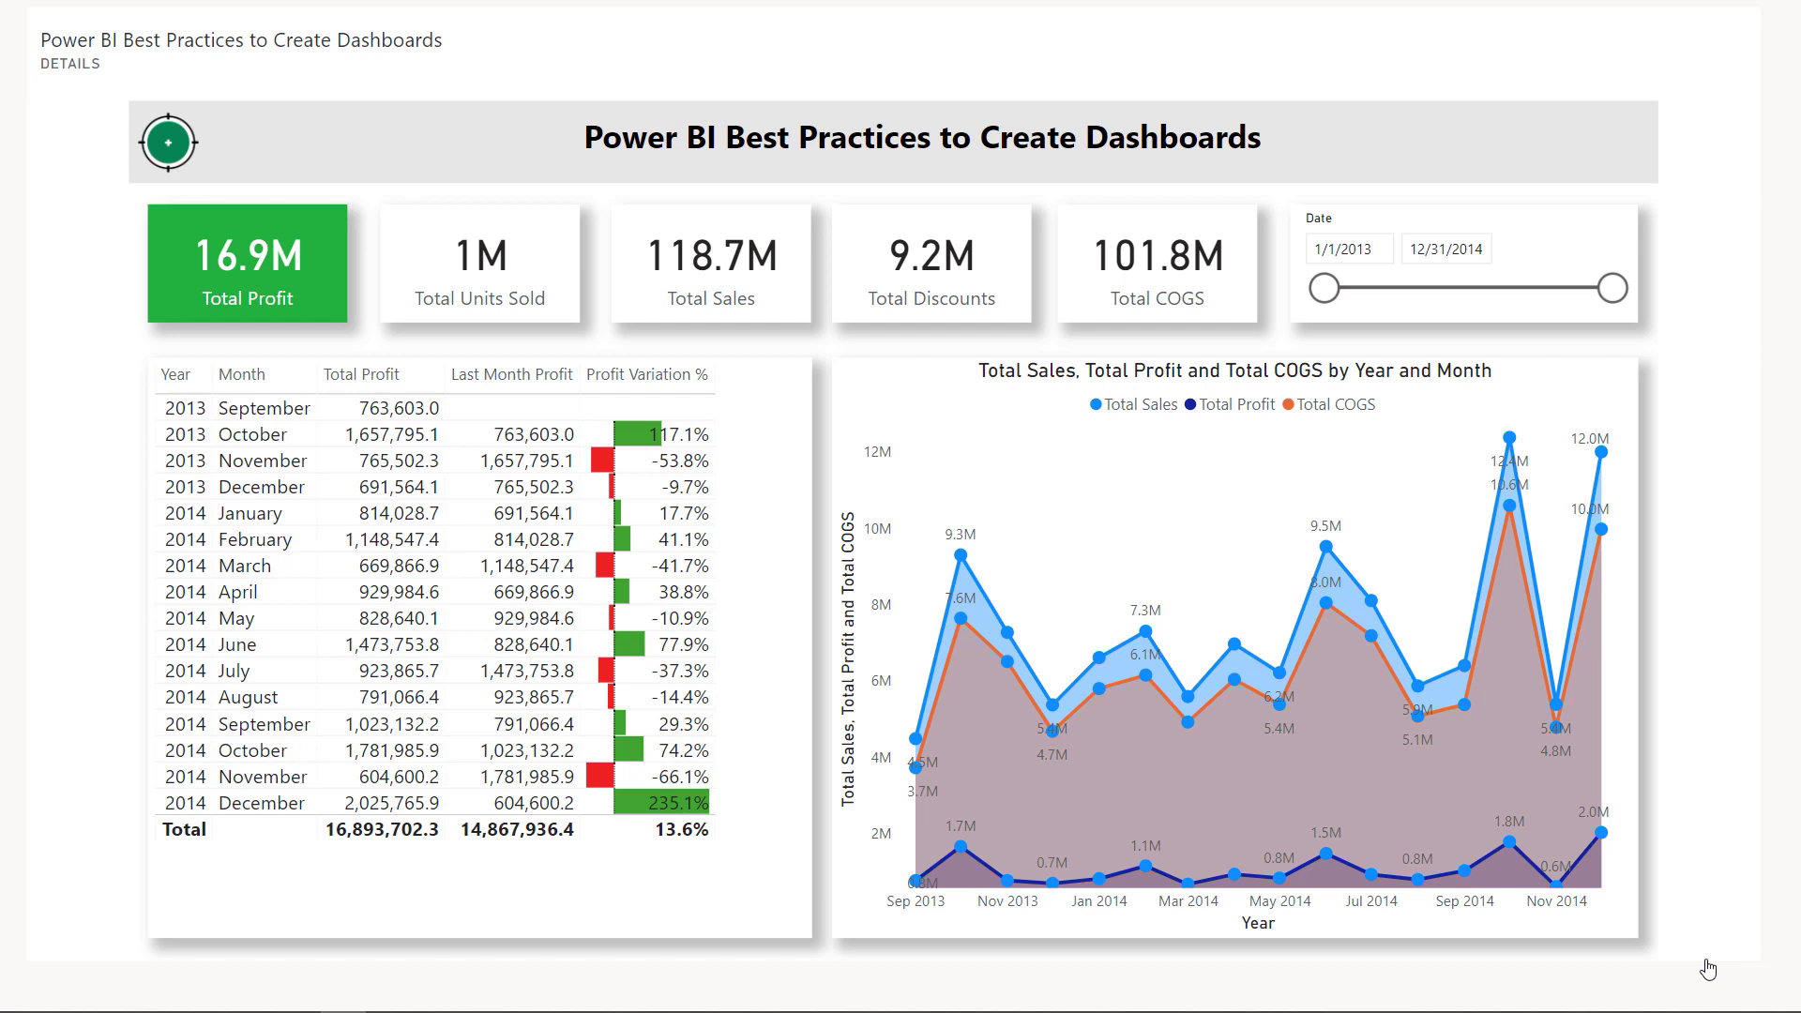
left_click(1708, 969)
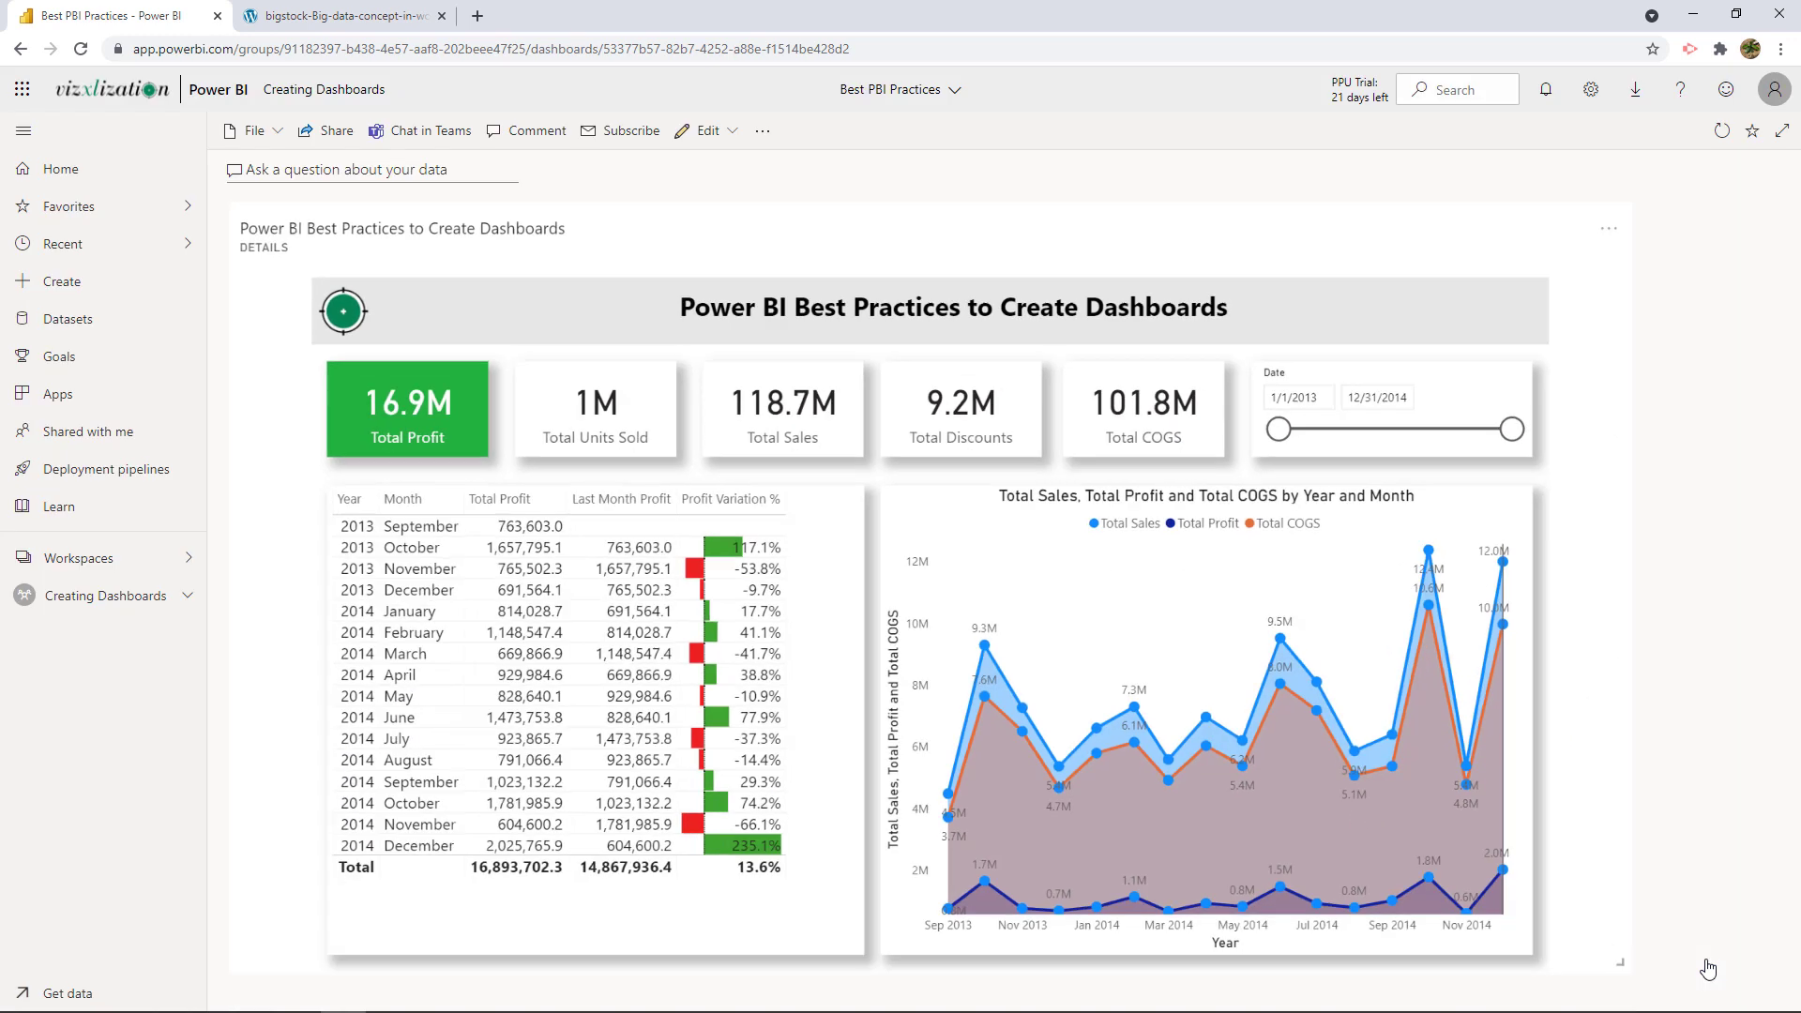
left_click(141, 610)
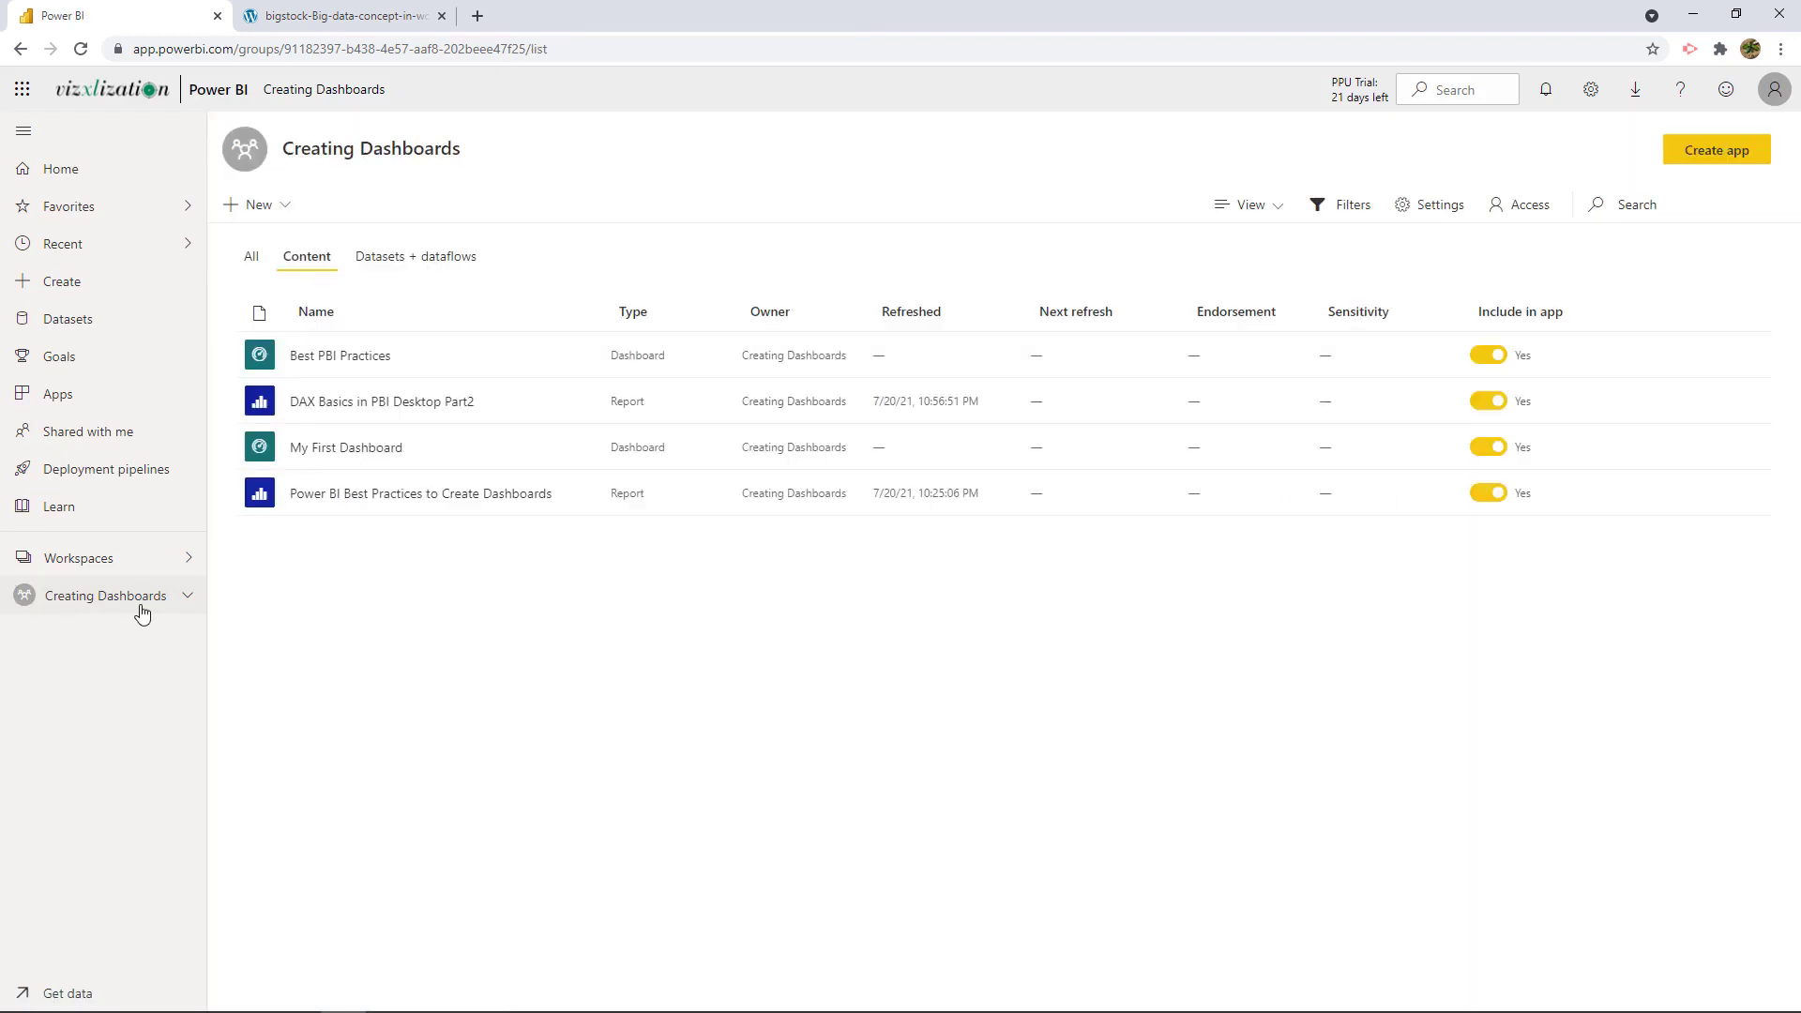
Open My First Dashboard and try the Dark and then the Color-blind friendly dashboard theme.
left_click(358, 450)
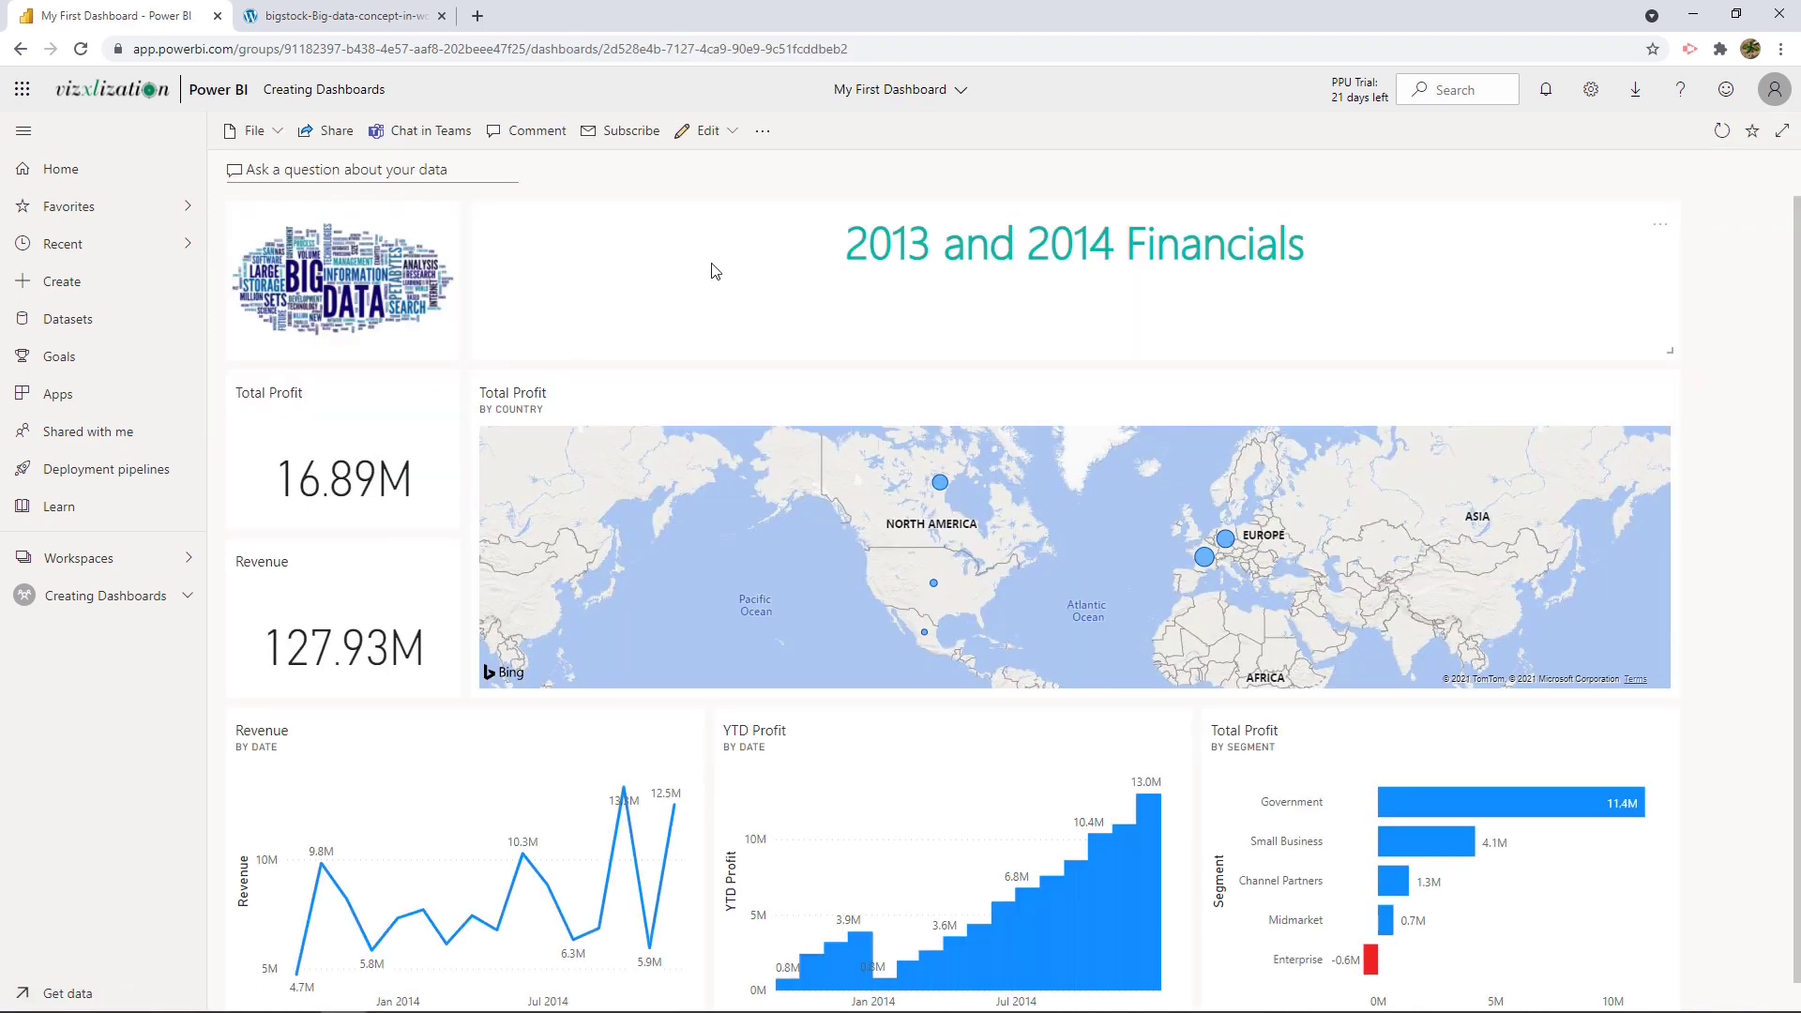
left_click(732, 139)
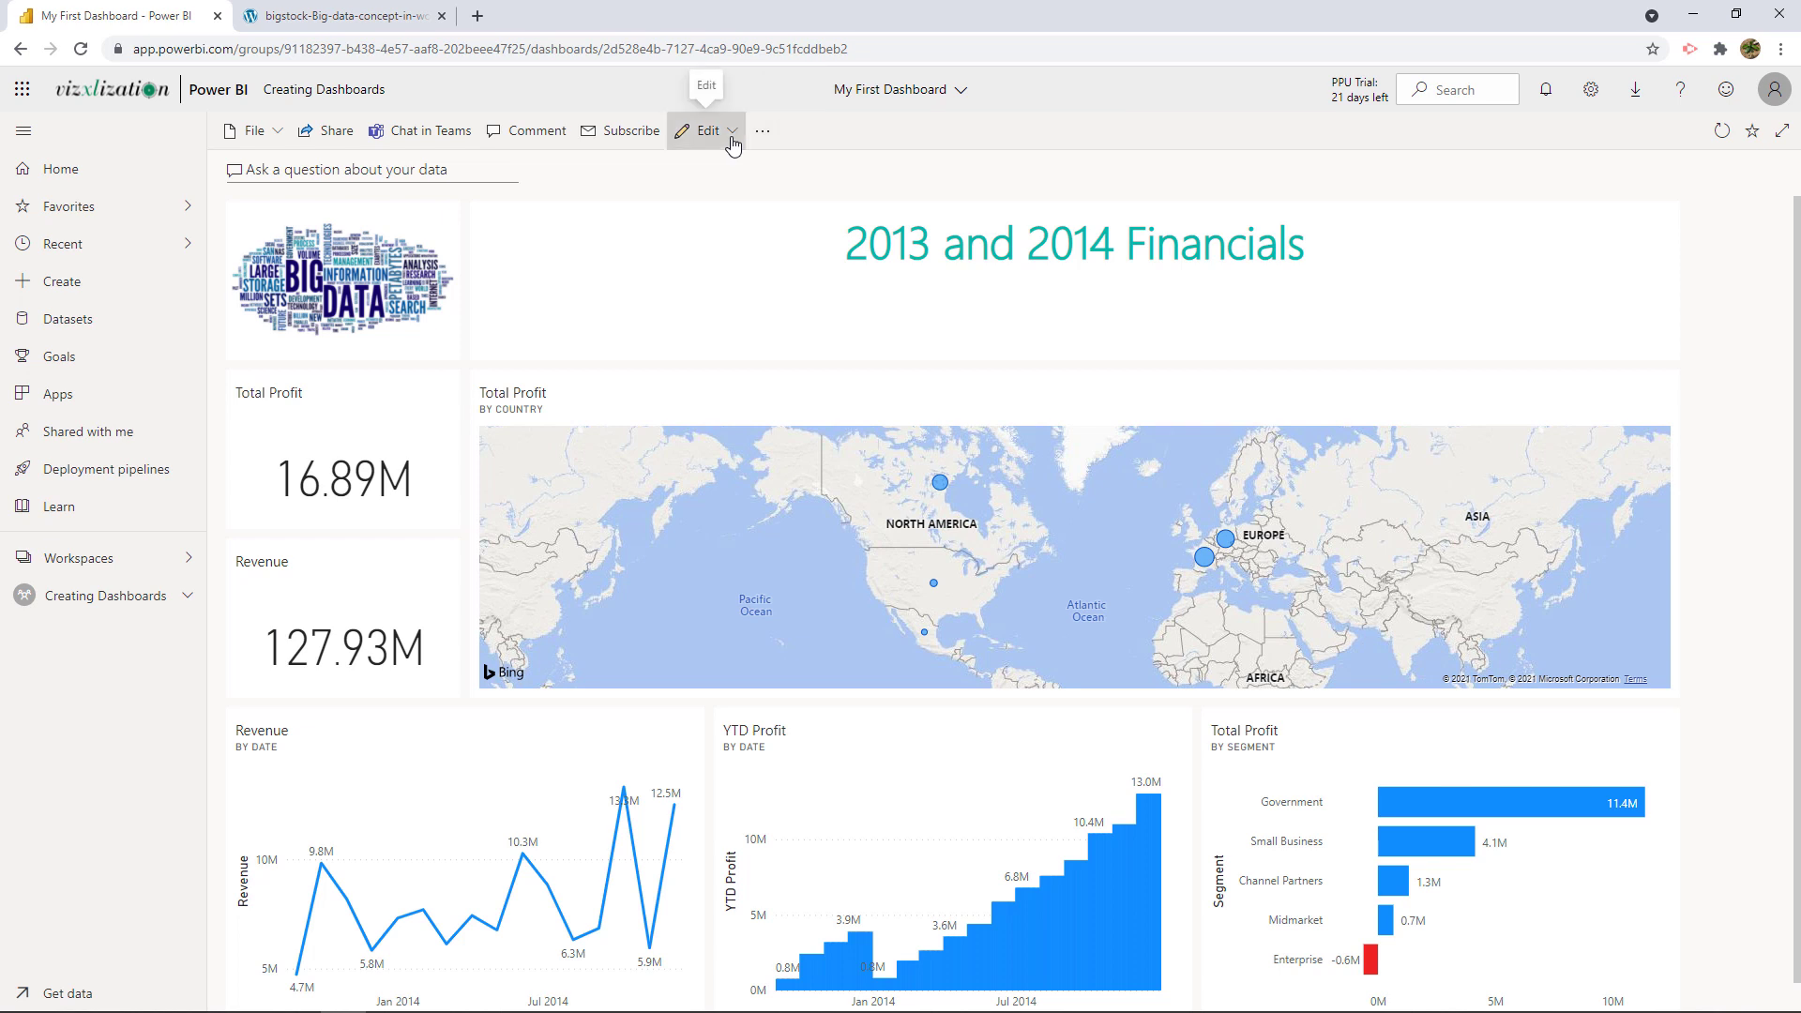
left_click(748, 203)
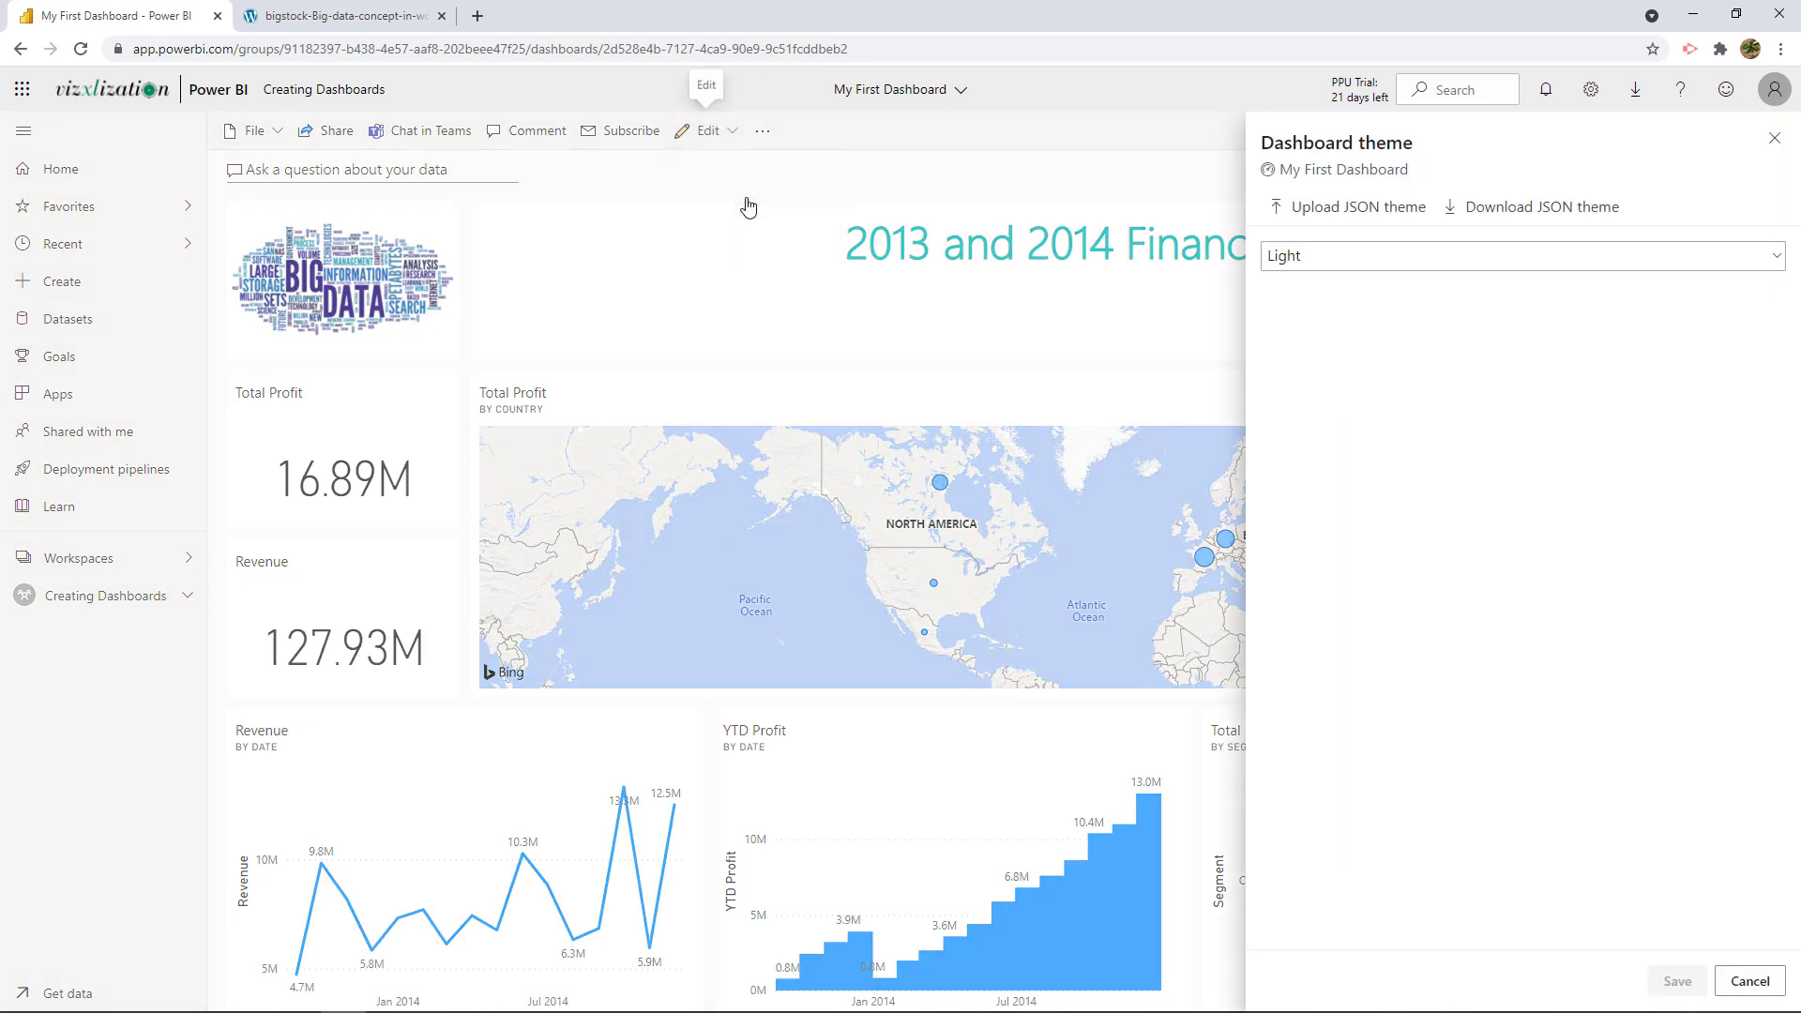
left_click(1332, 270)
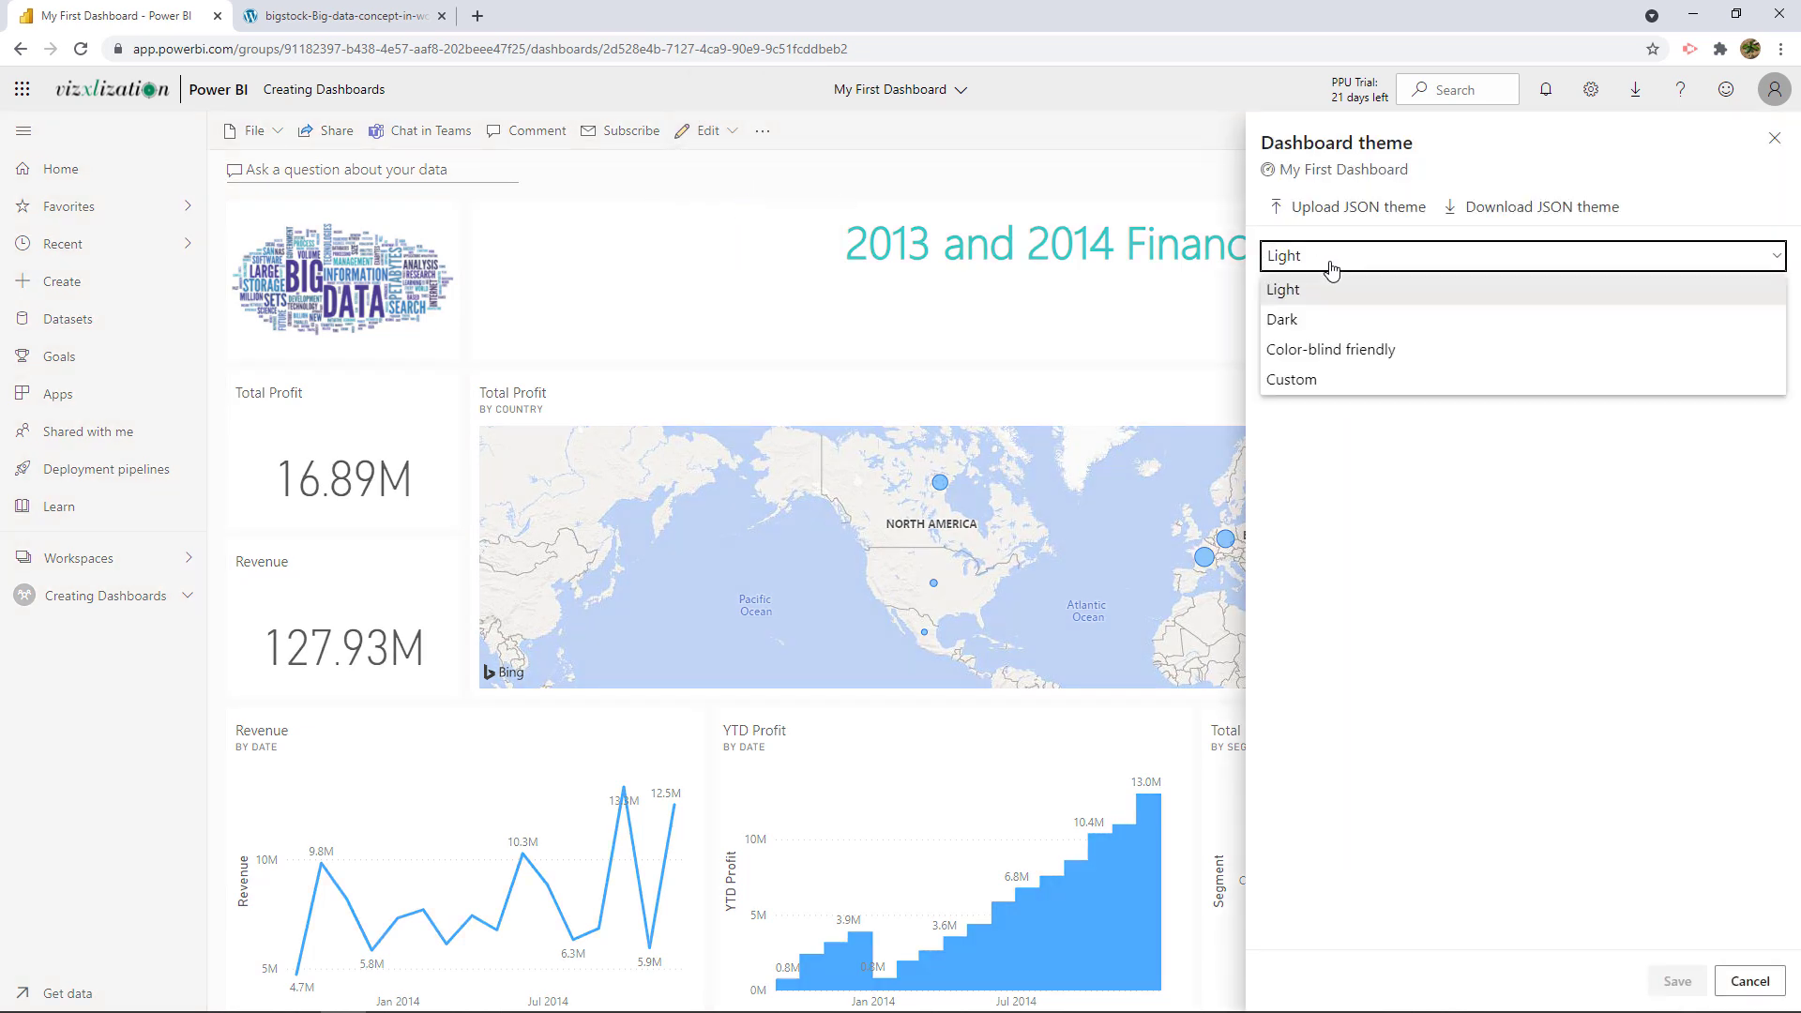
left_click(1322, 323)
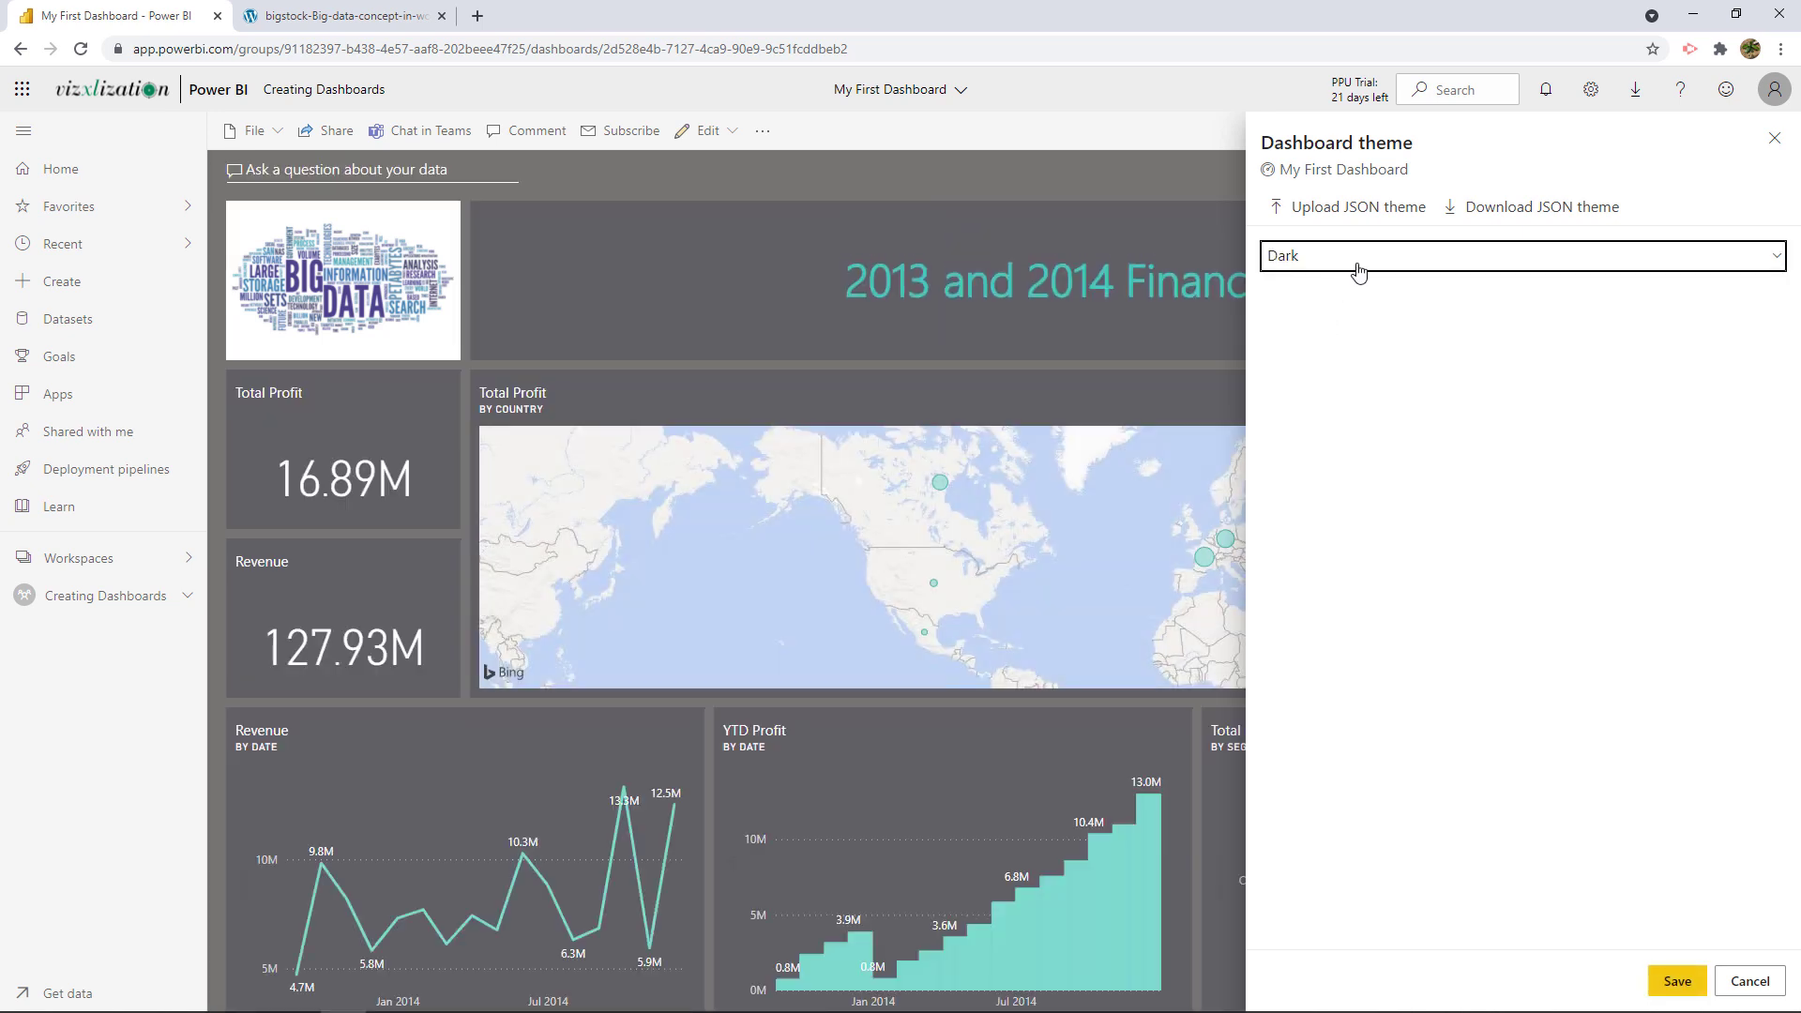
left_click(1358, 270)
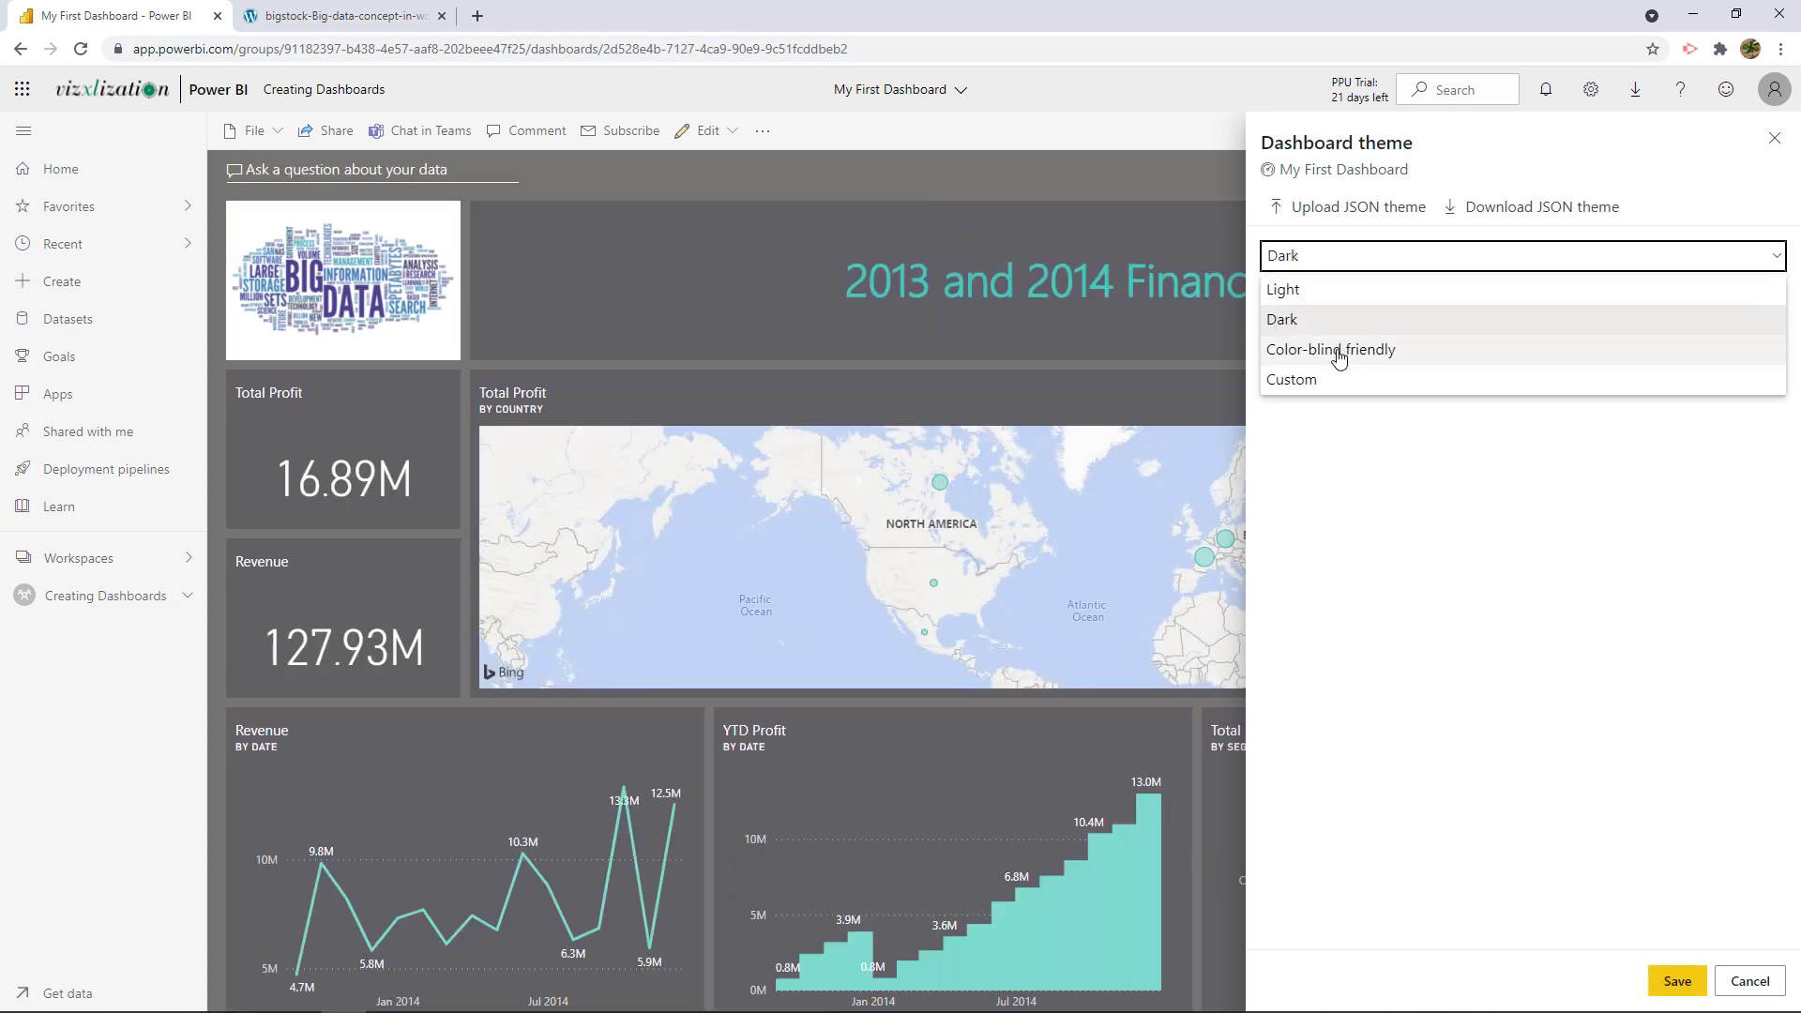
left_click(1338, 350)
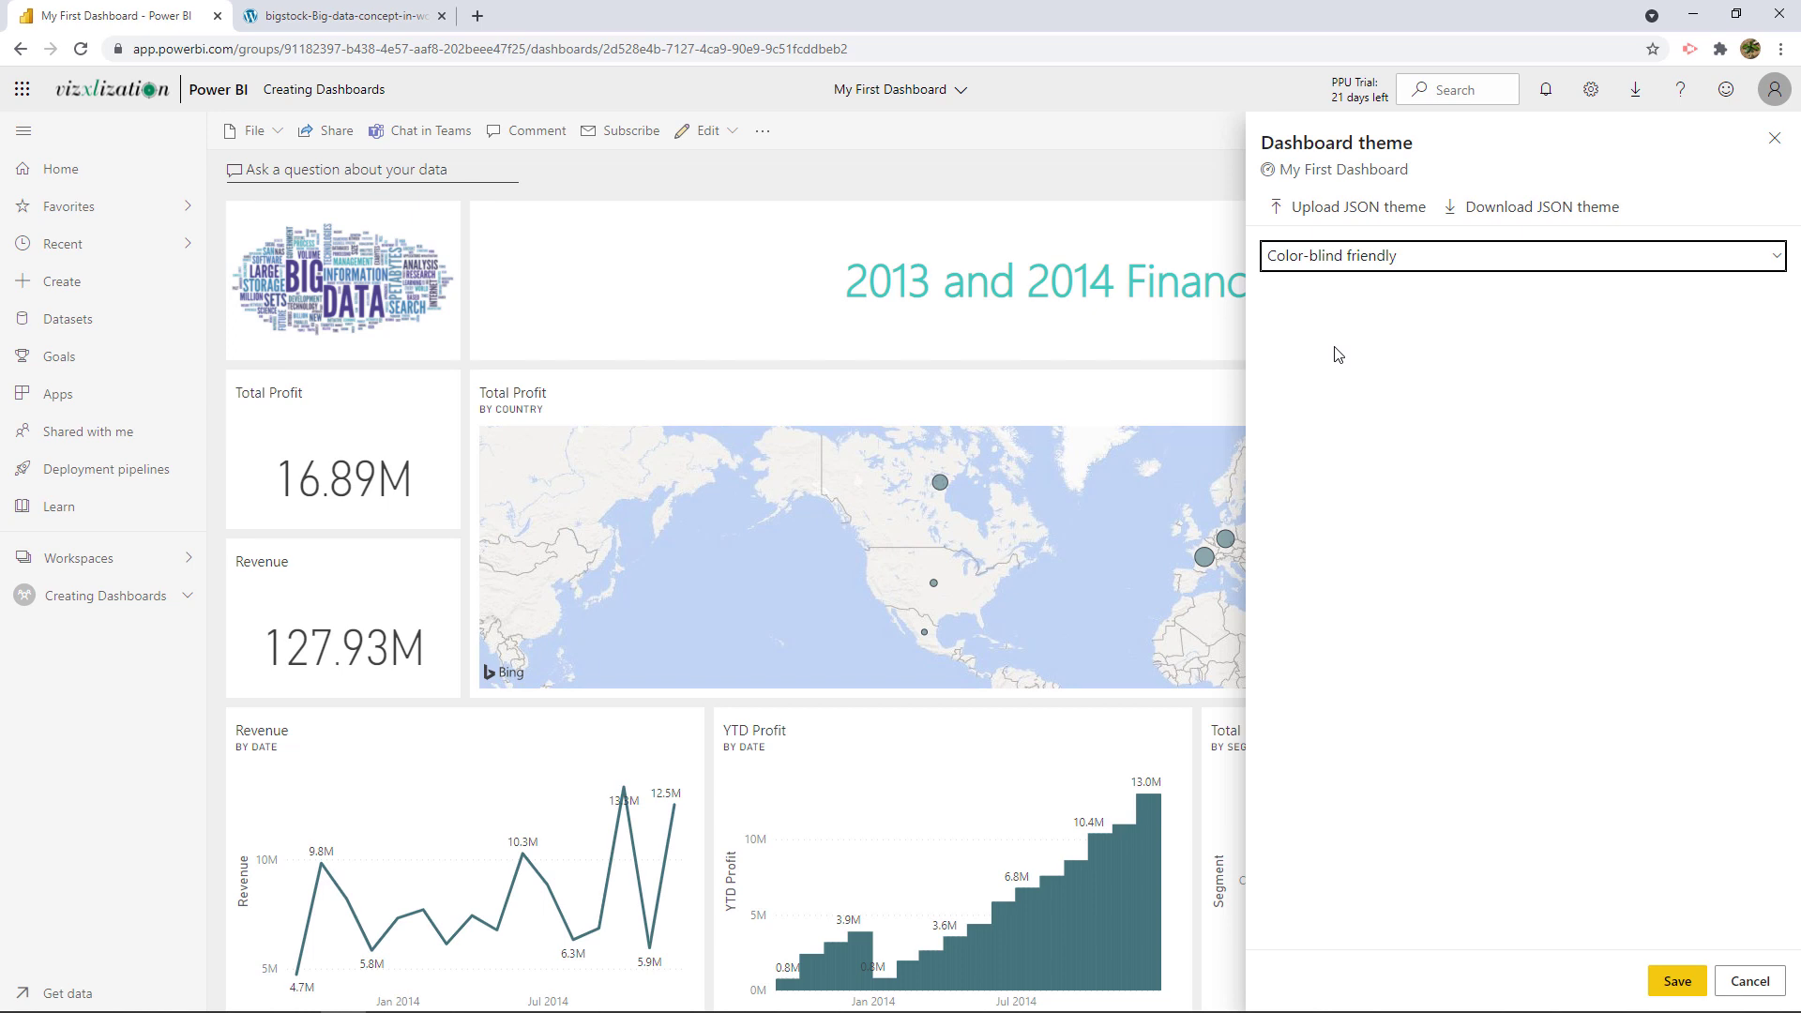
Switch the dashboard theme to Custom with a pale blue background color and a light gray tile background.
left_click(1412, 261)
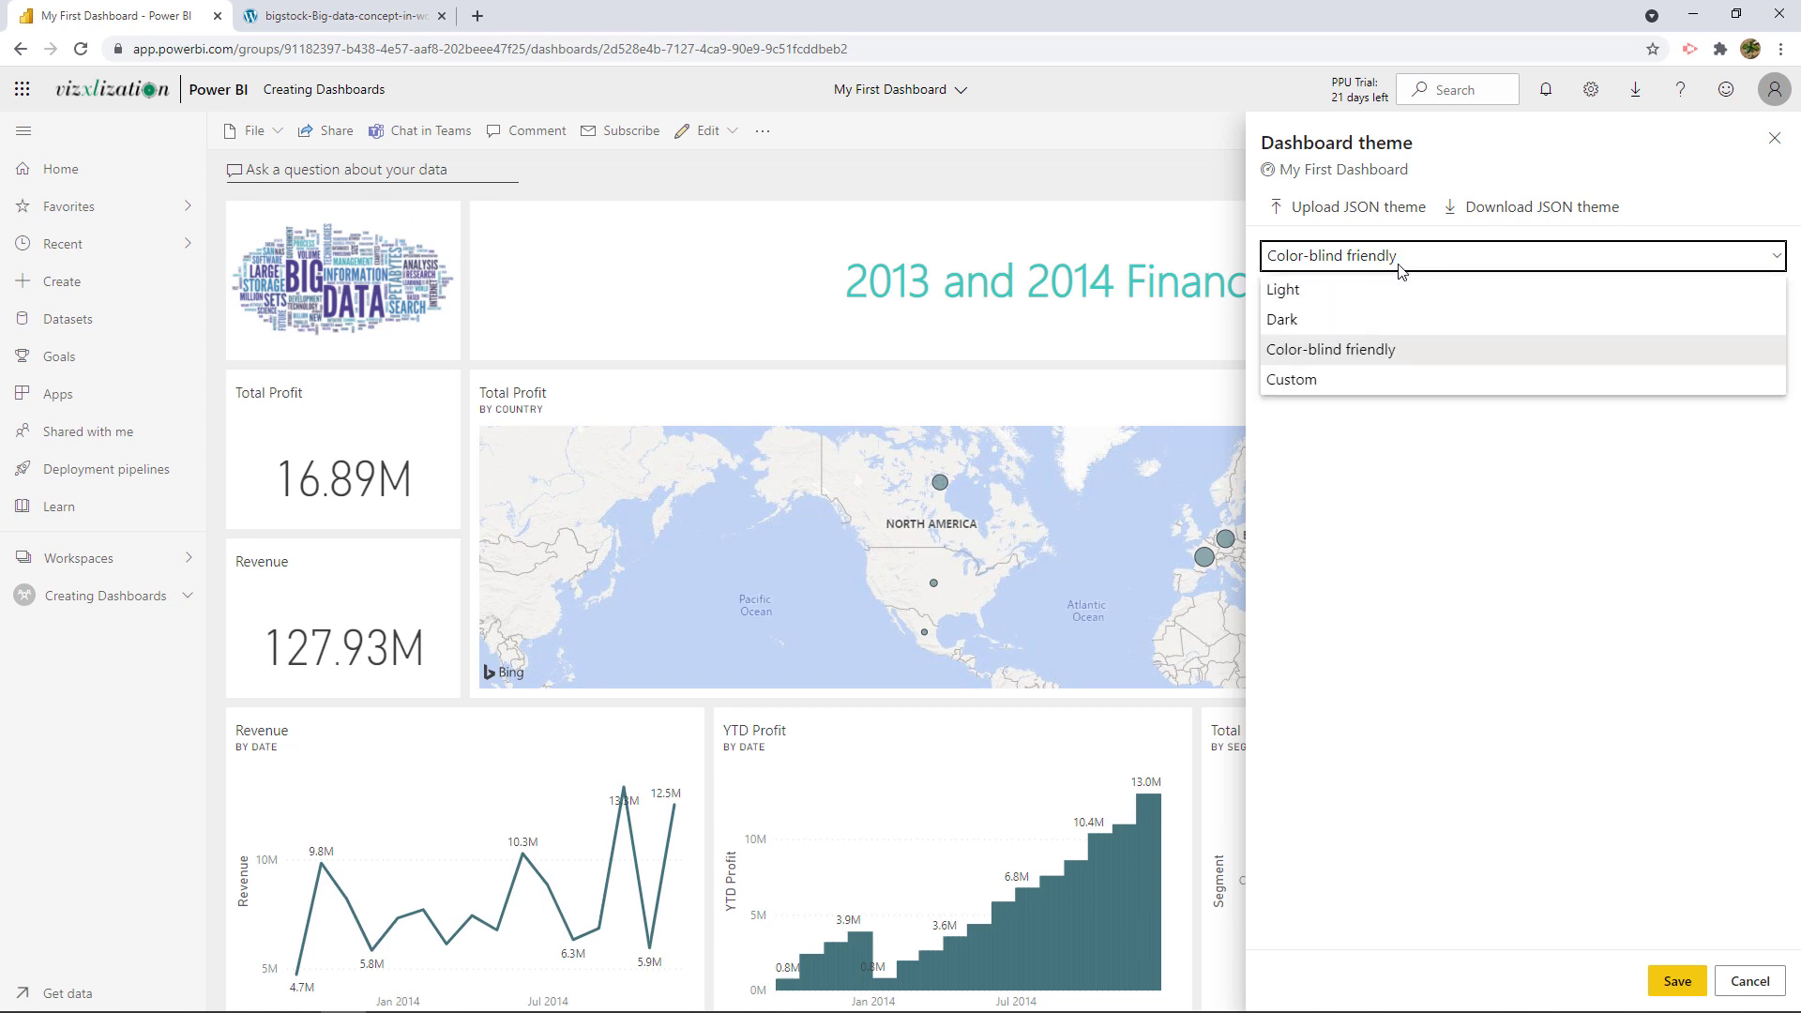
left_click(1328, 383)
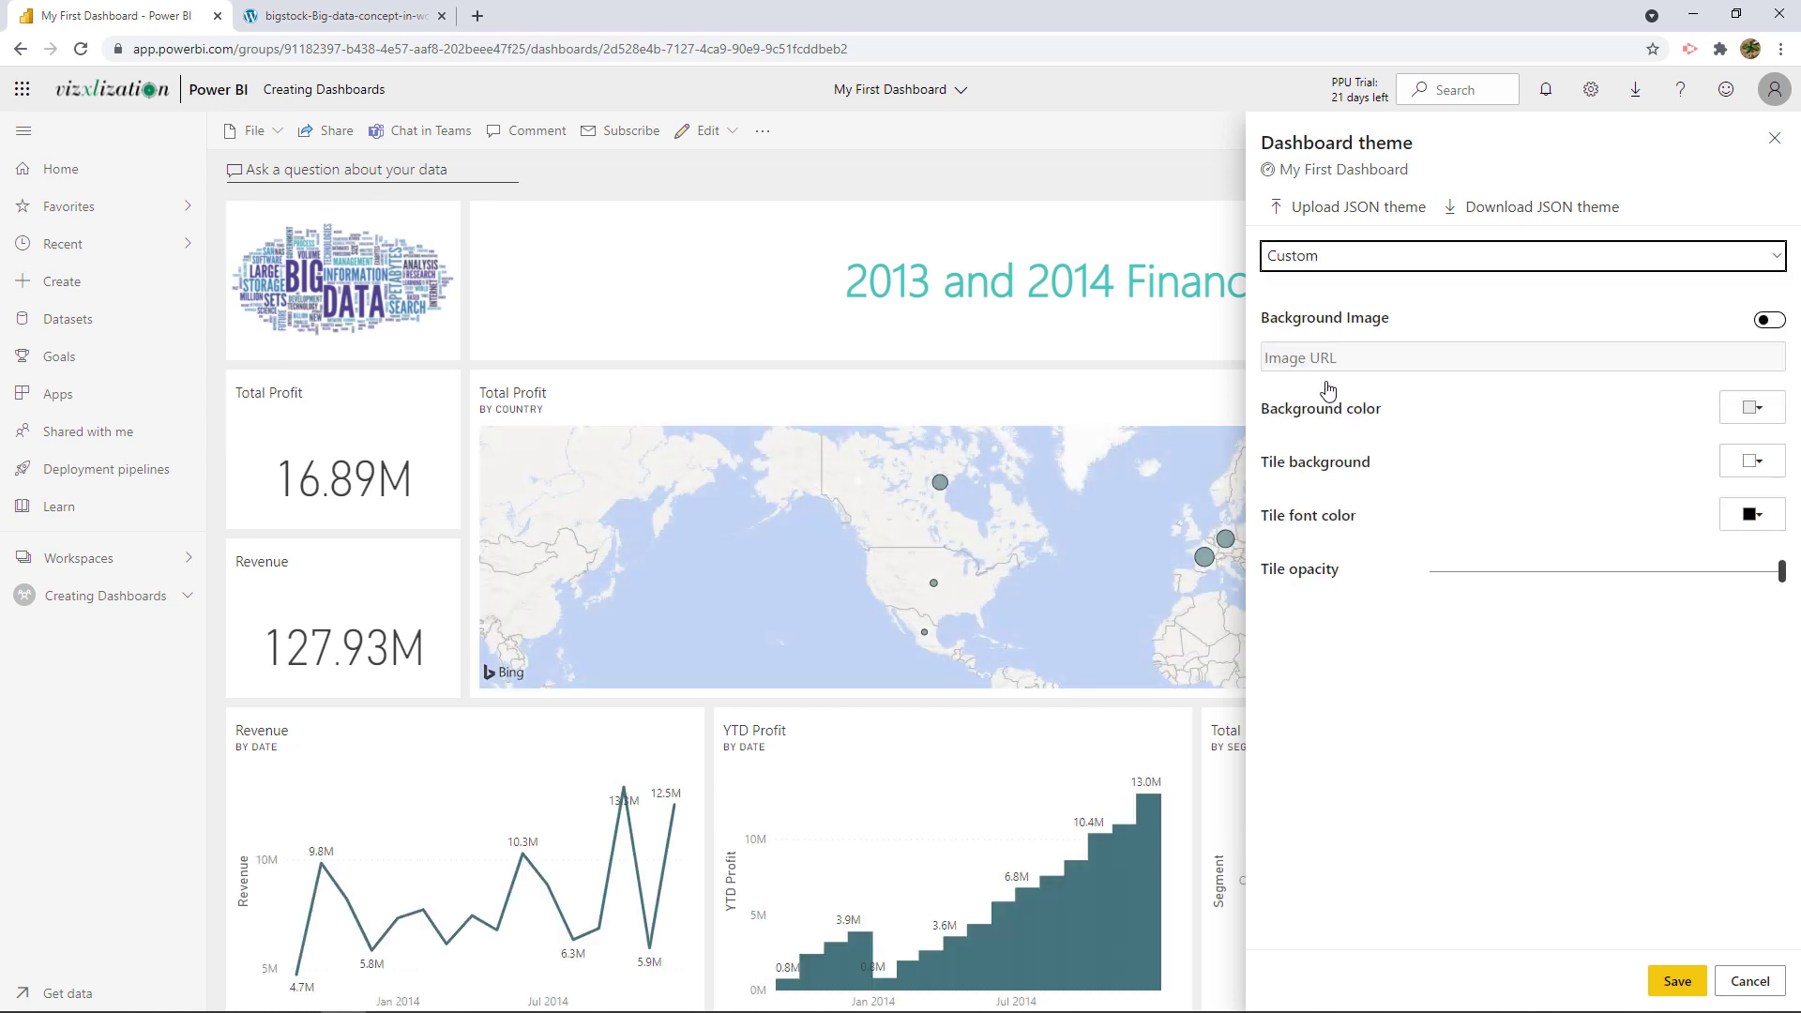
left_click(1750, 409)
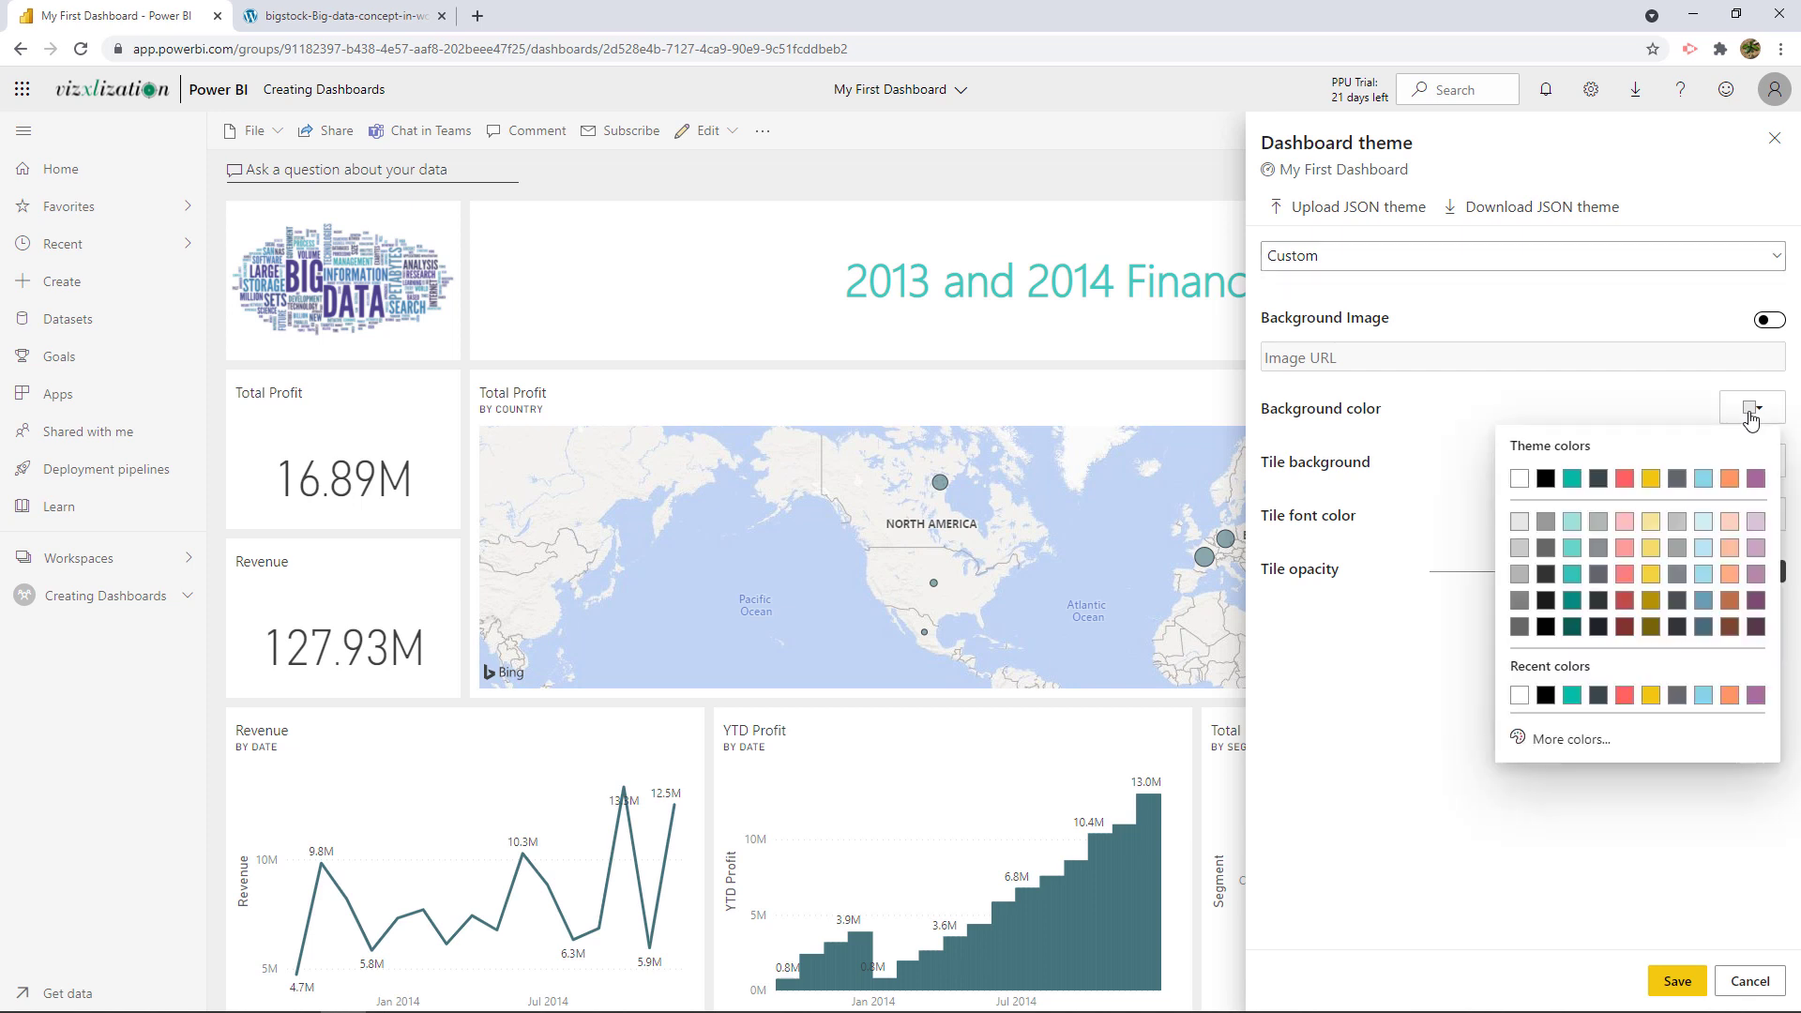
left_click(1704, 523)
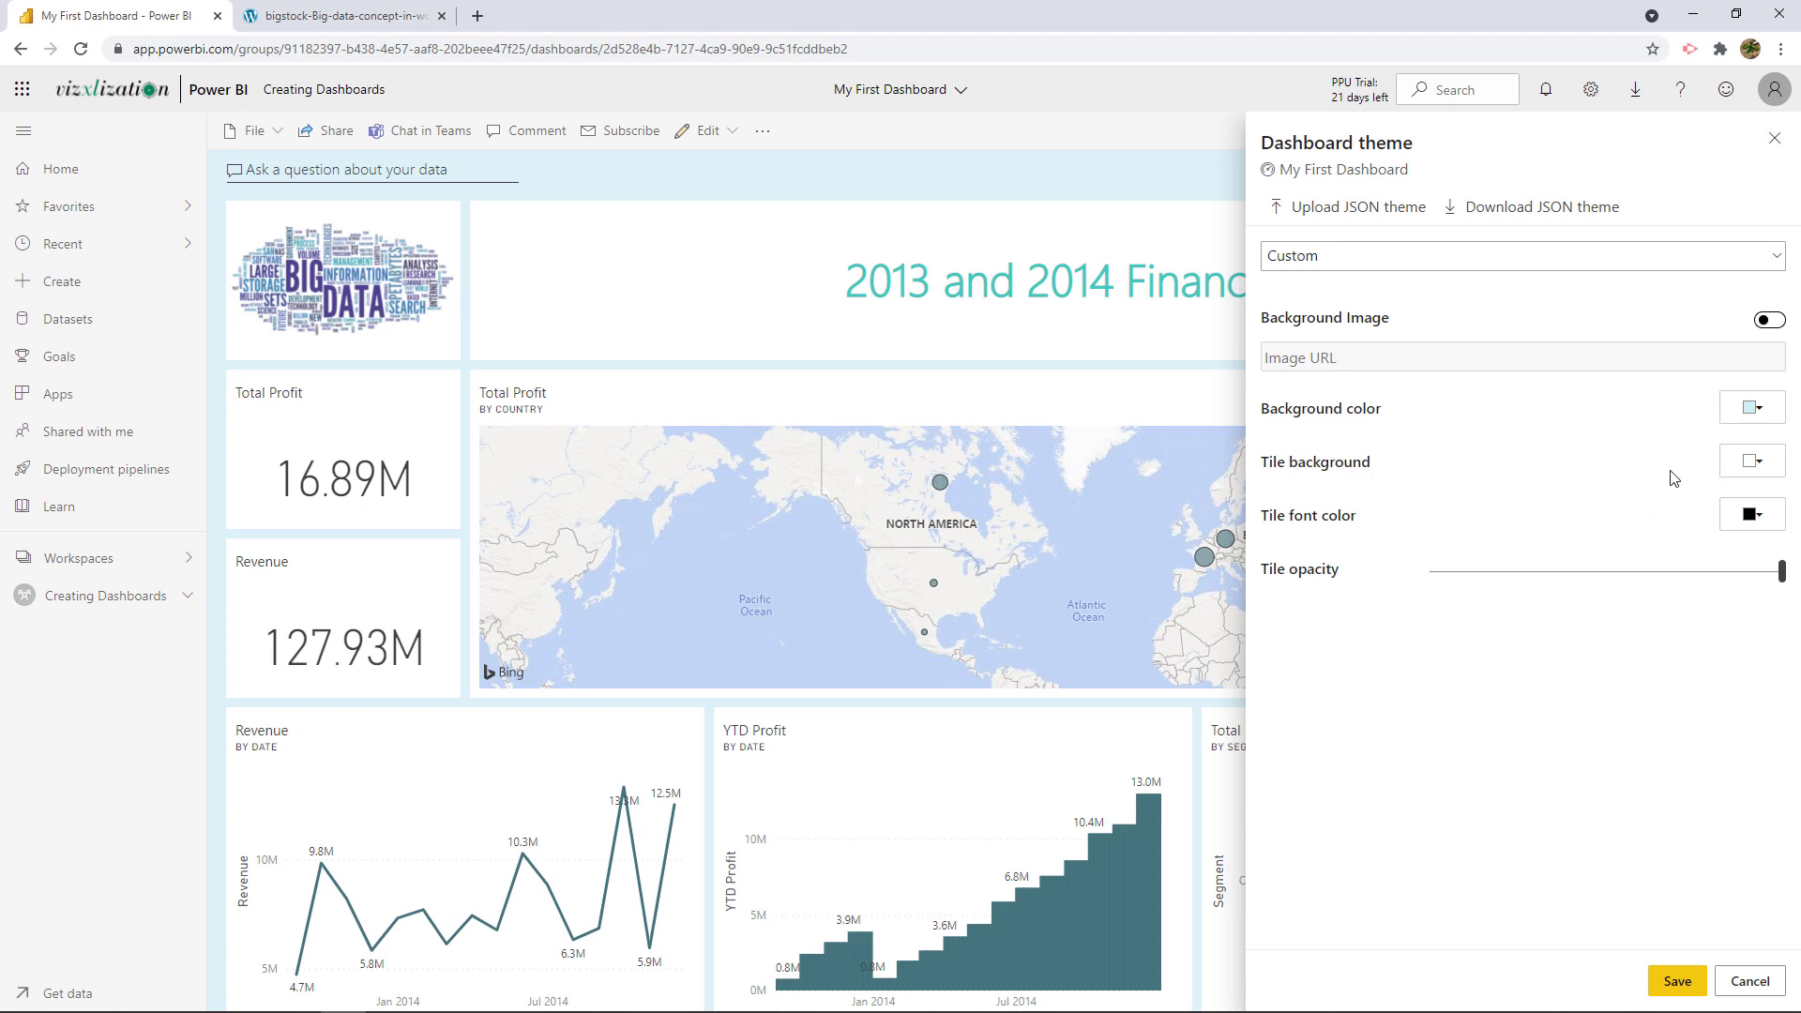
left_click(1750, 461)
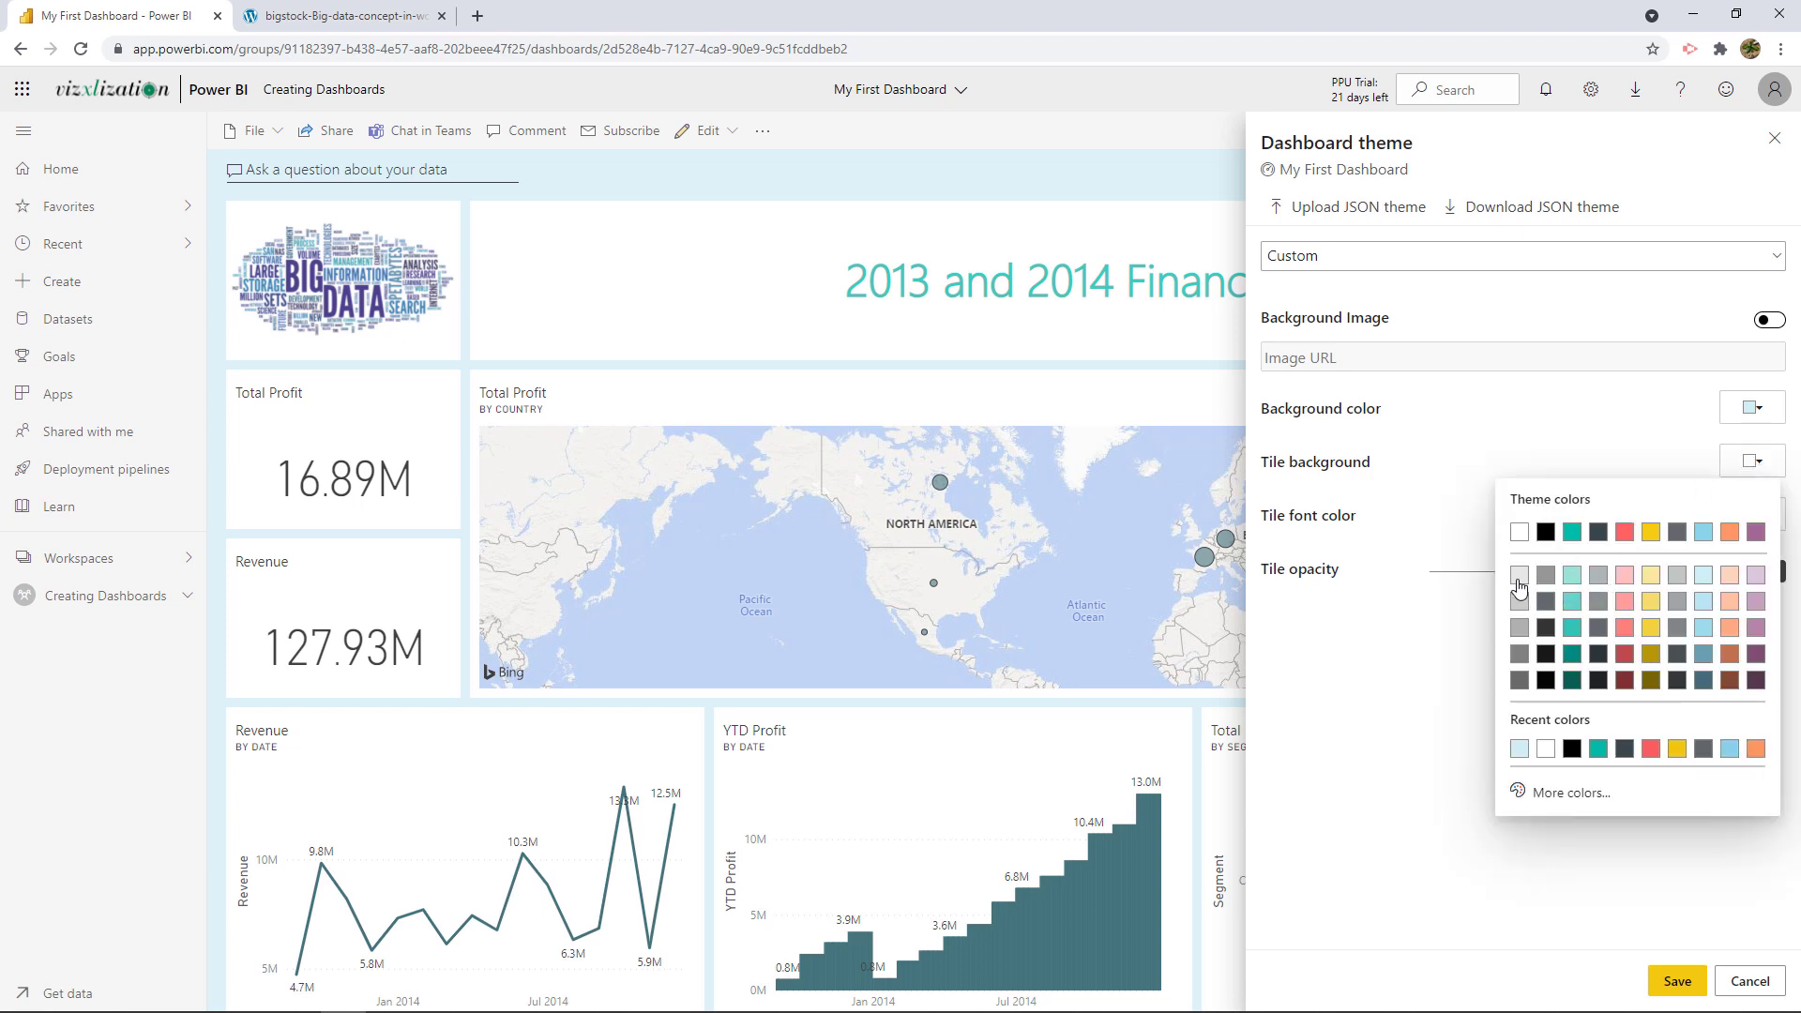
left_click(1519, 580)
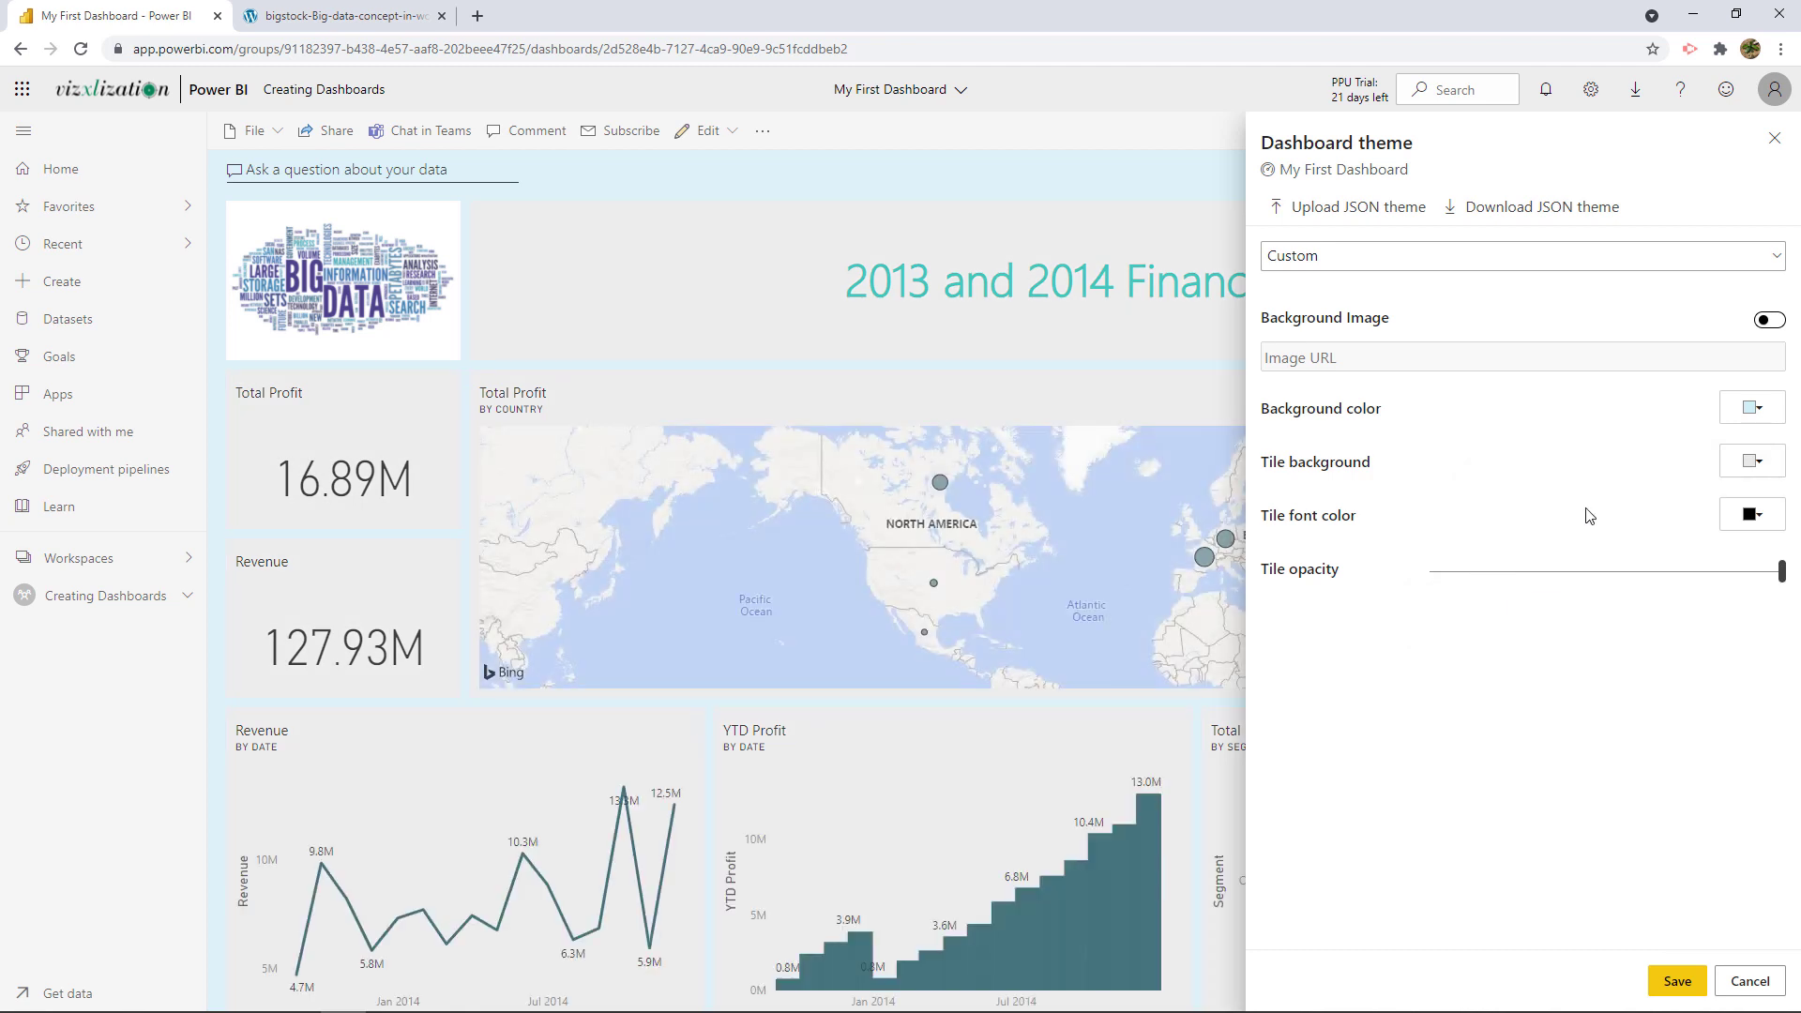
Set the custom theme's tile font color to blue #2C60B3 and save the dashboard theme.
left_click(1746, 514)
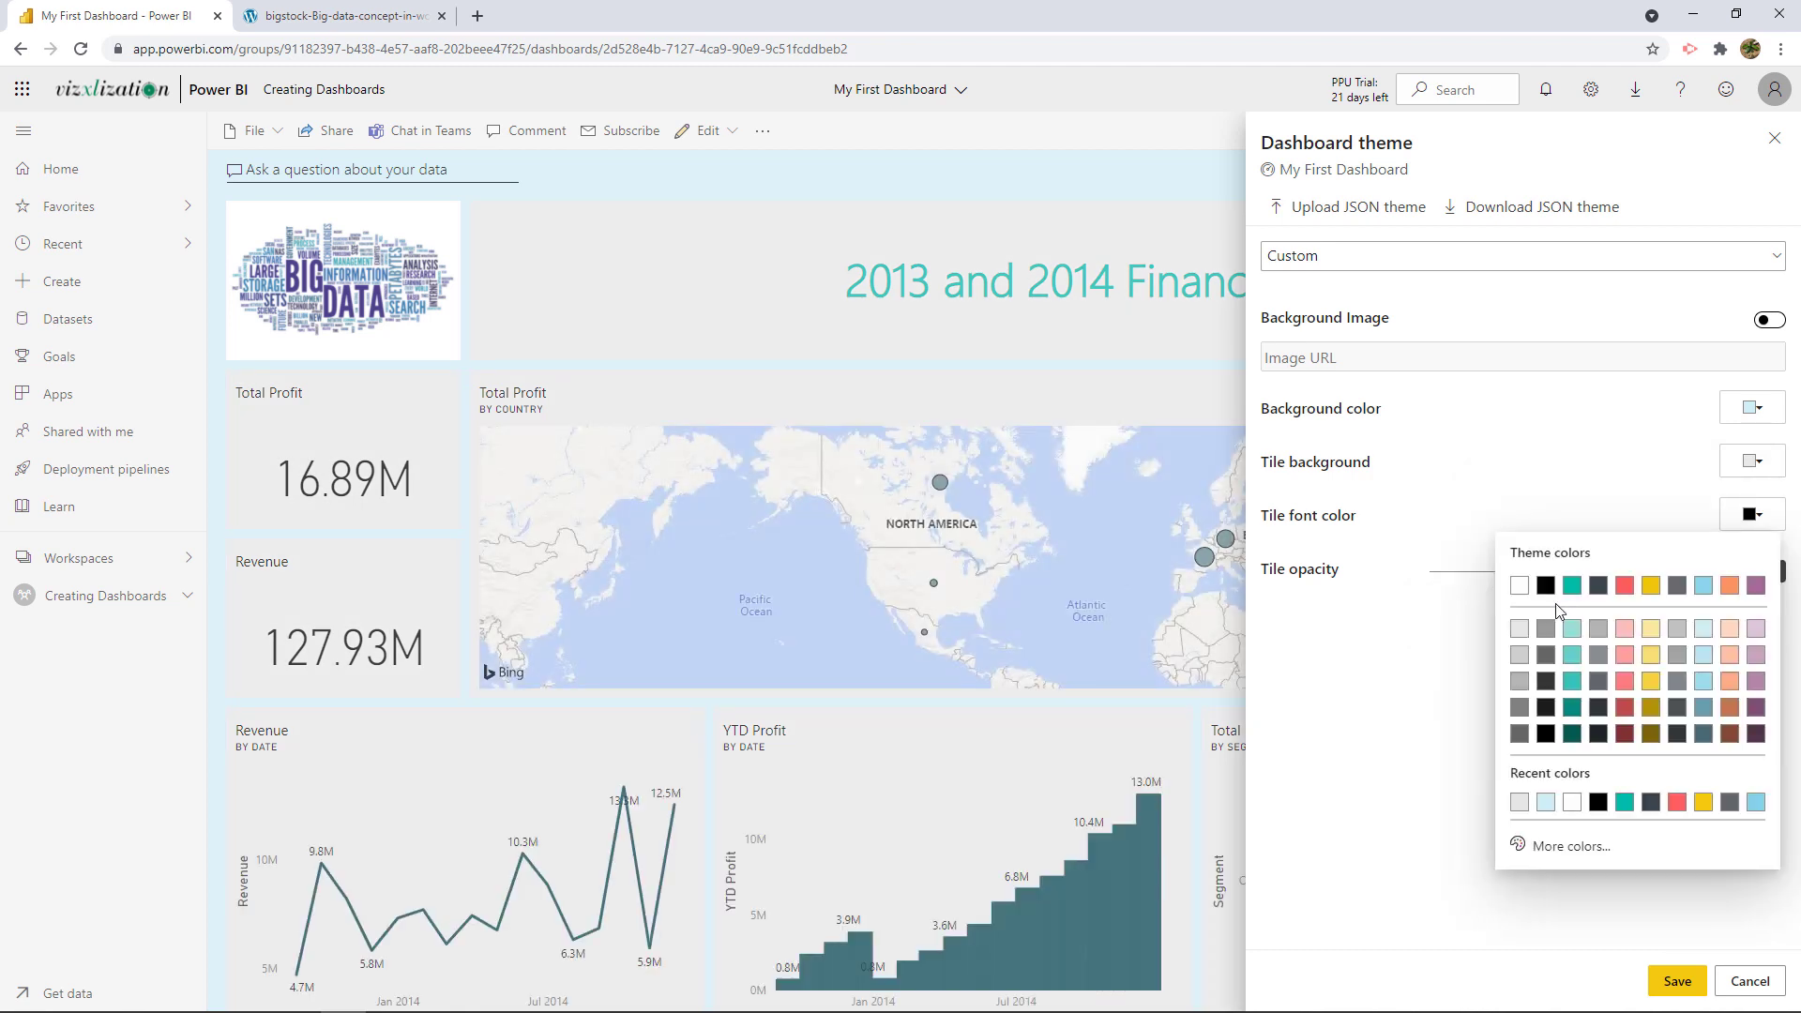
left_click(1564, 846)
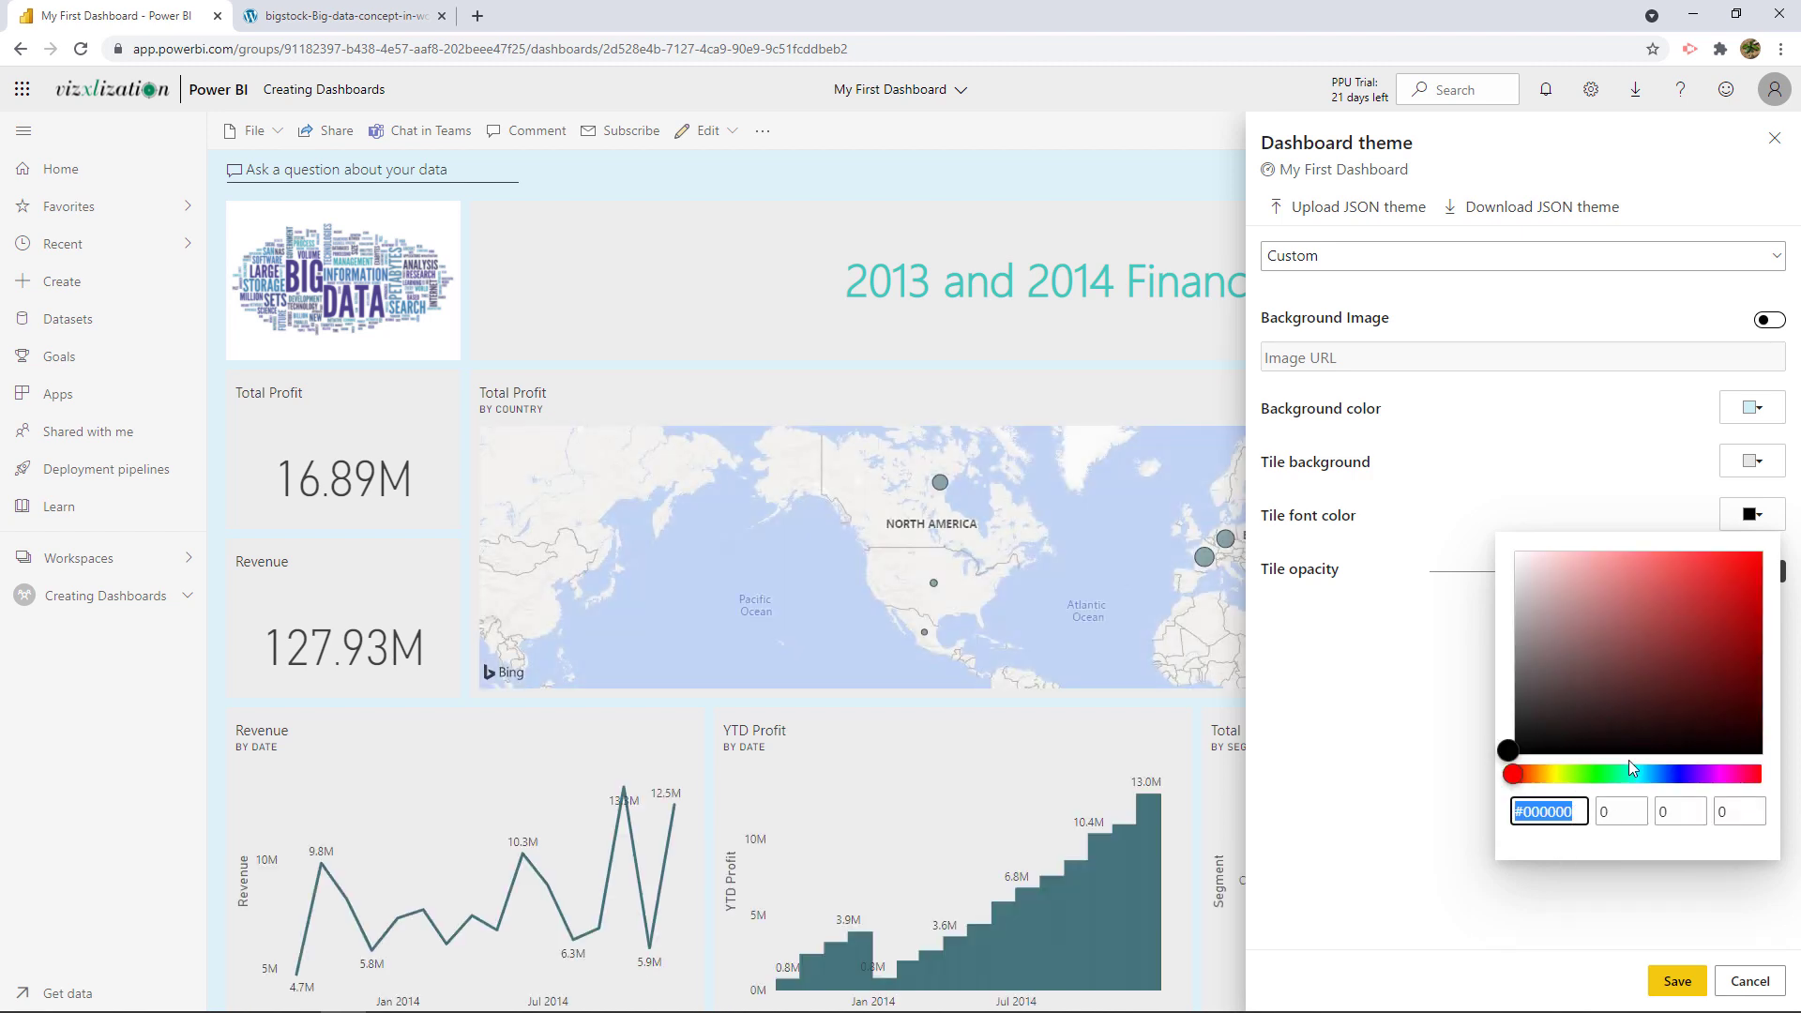
left_click(1663, 774)
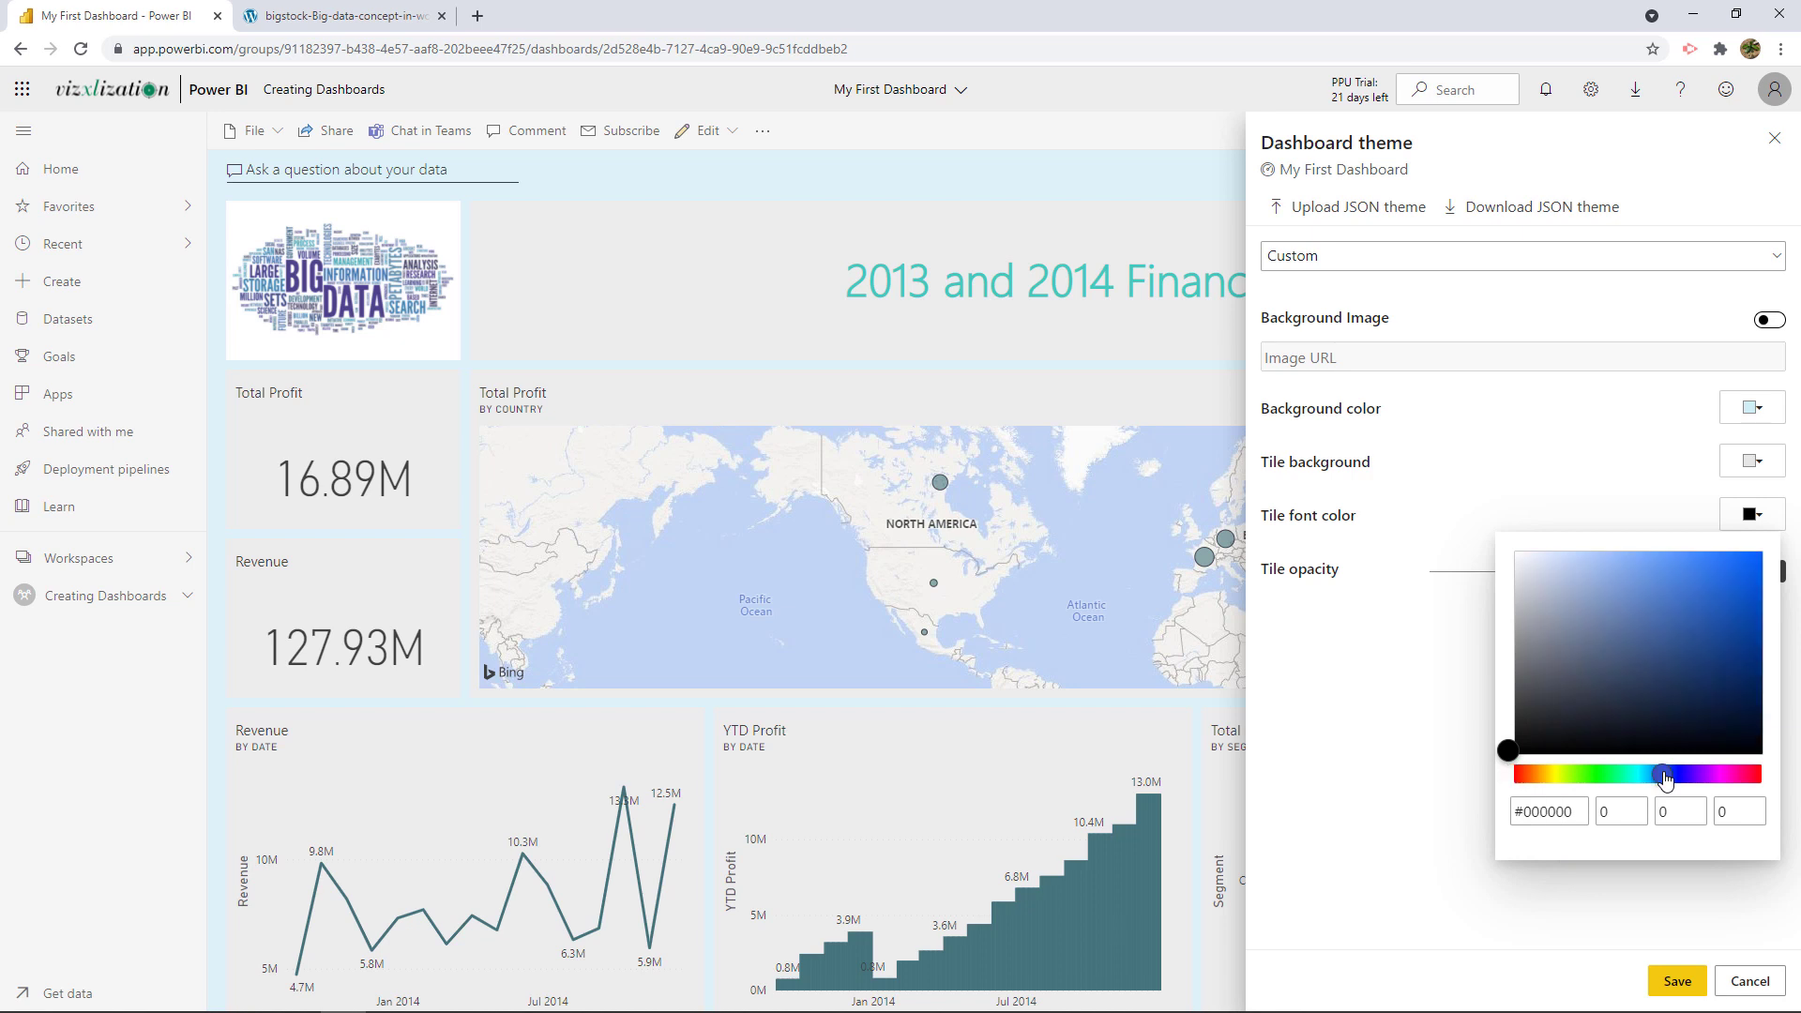
left_click(1673, 615)
left_click(1689, 610)
left_click(1696, 610)
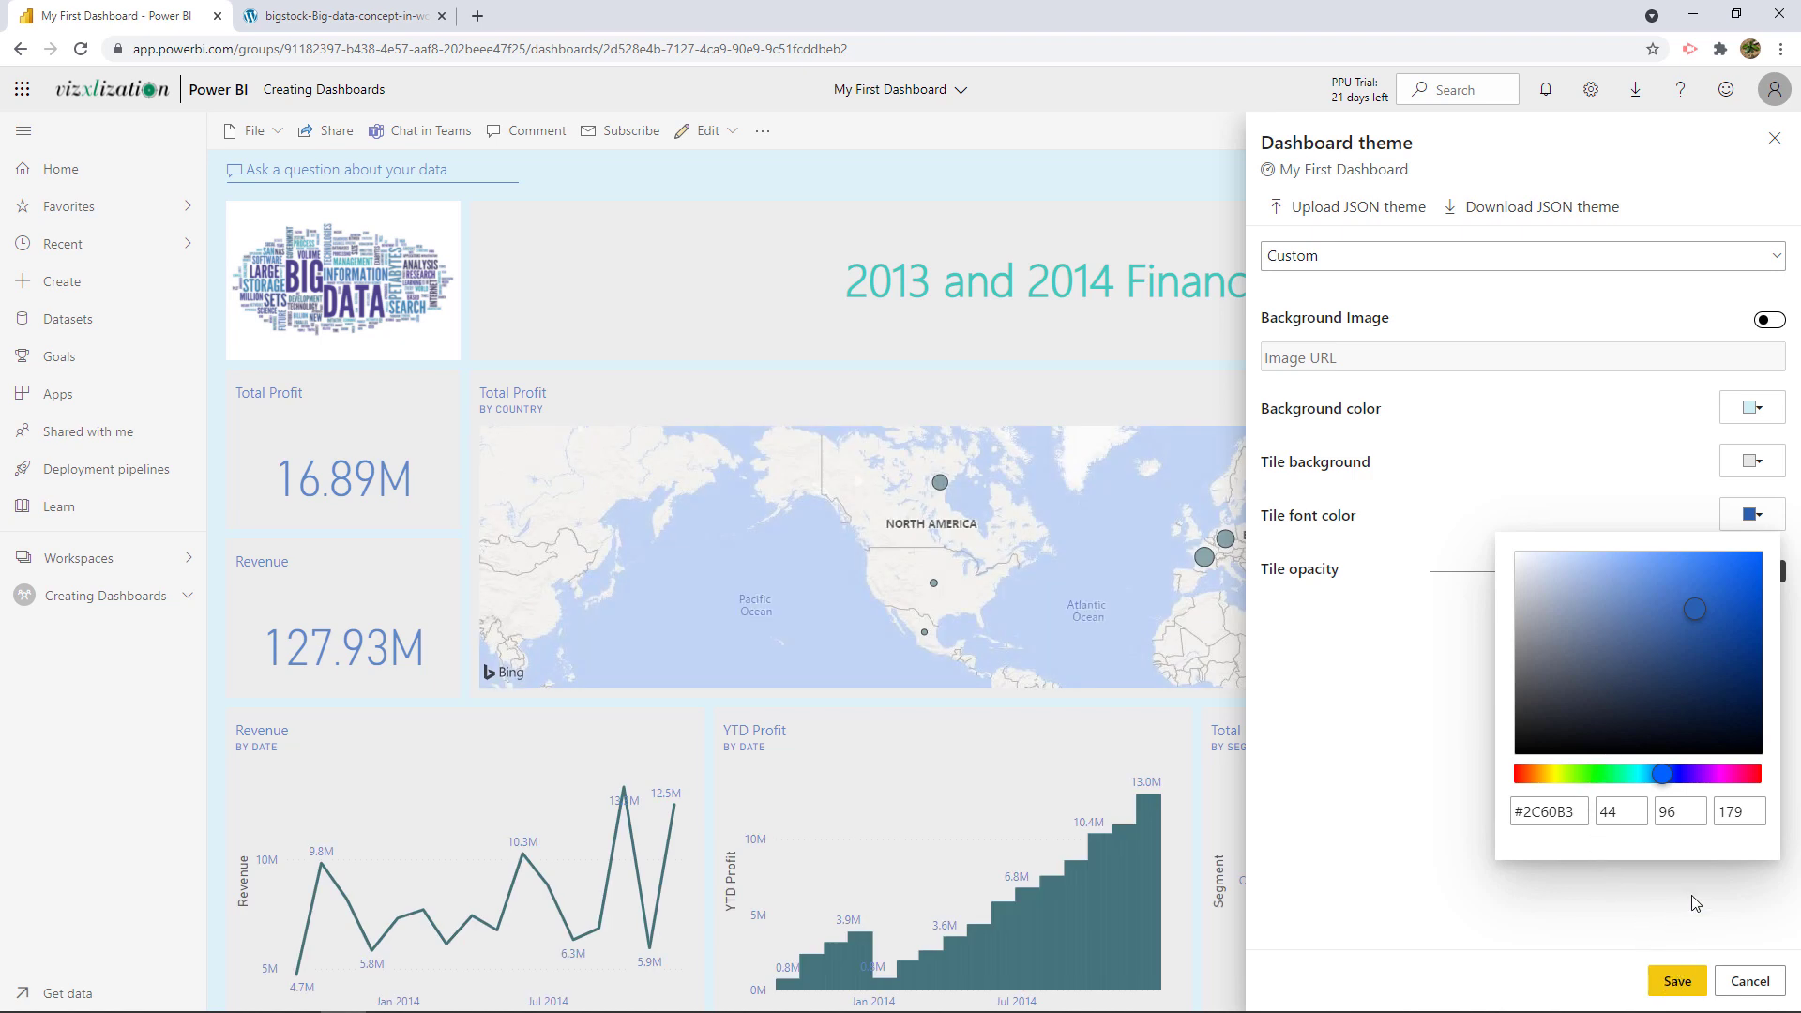
left_click(1678, 982)
left_click(1677, 982)
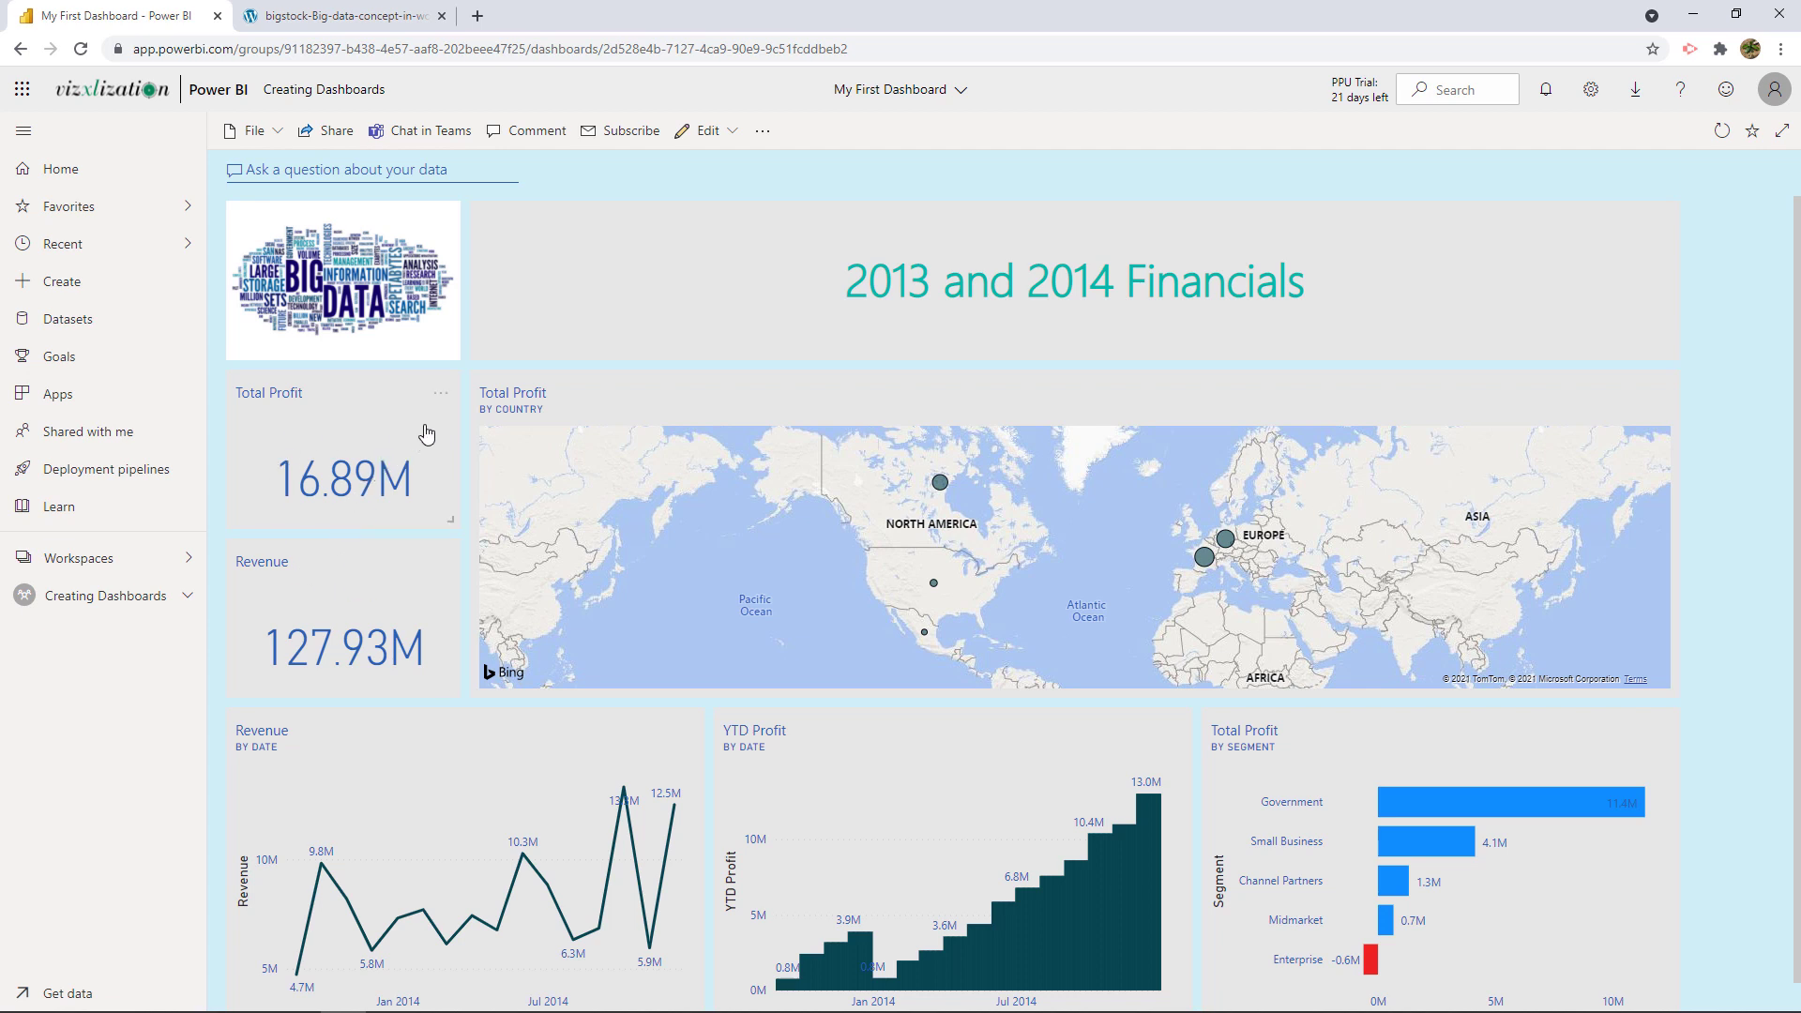
Add an alert rule to the Total Profit card tile with condition Below and threshold 5000000, and save it.
left_click(445, 402)
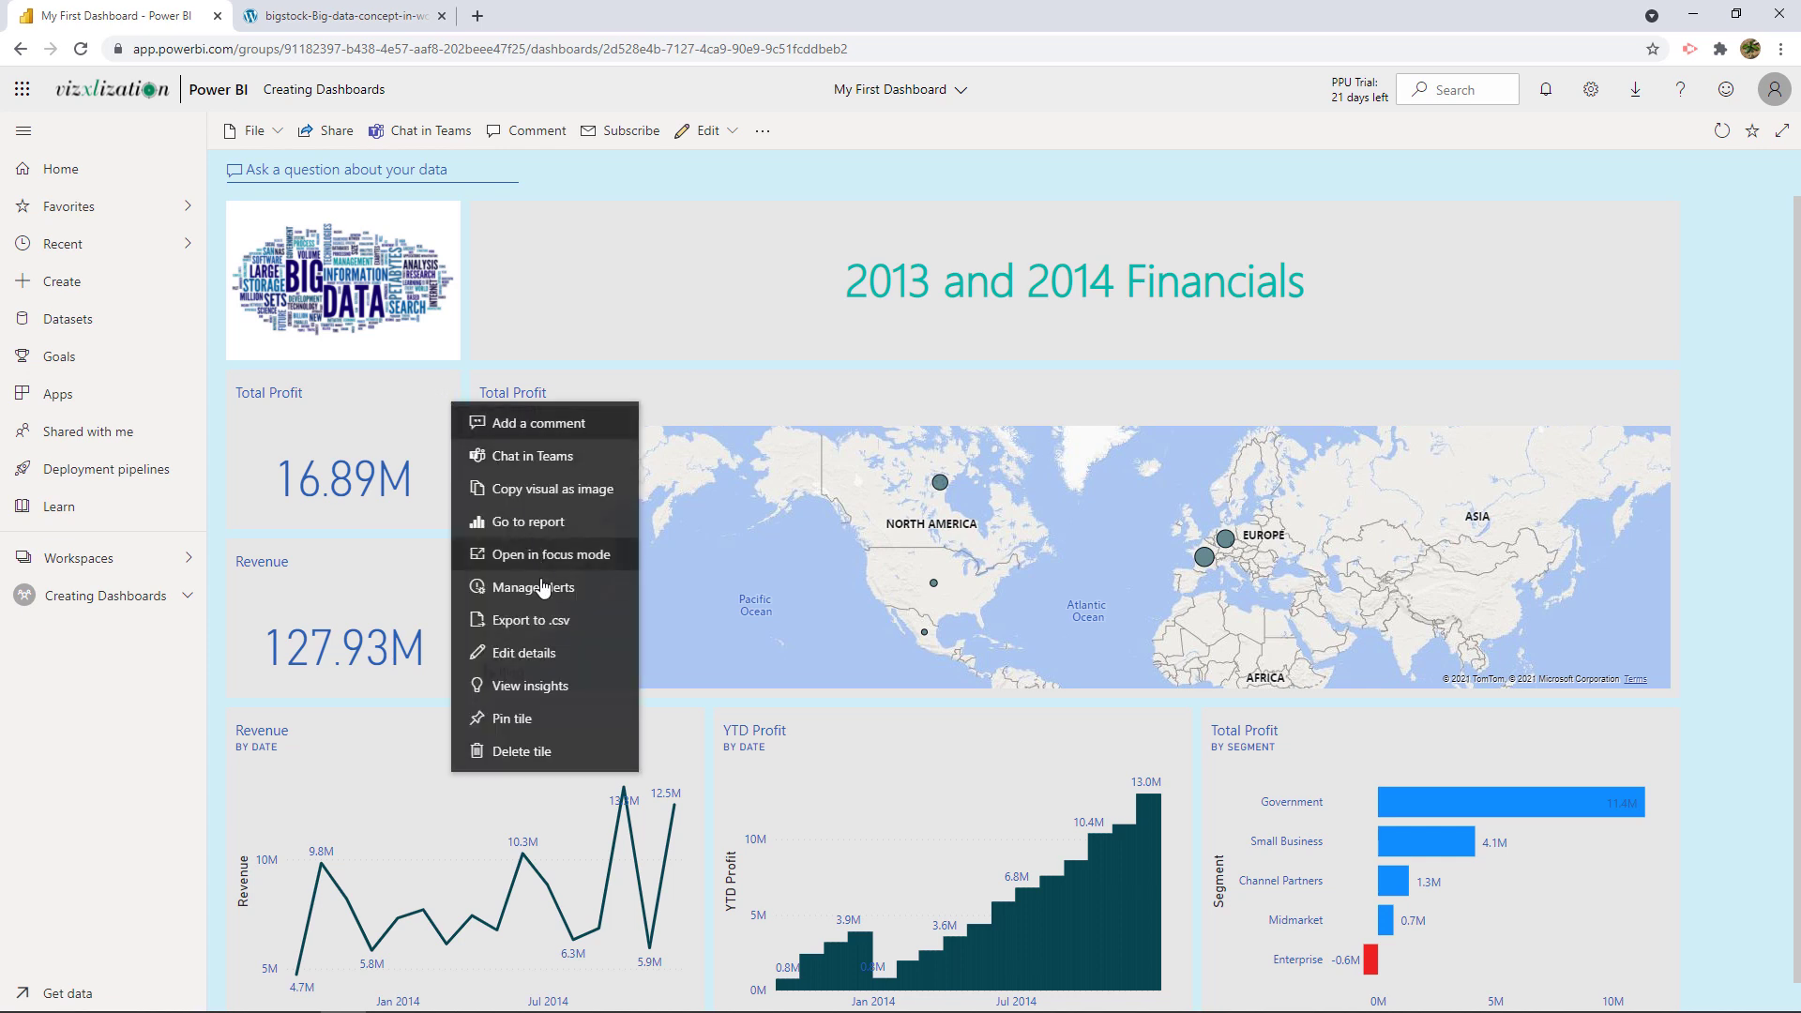
left_click(542, 585)
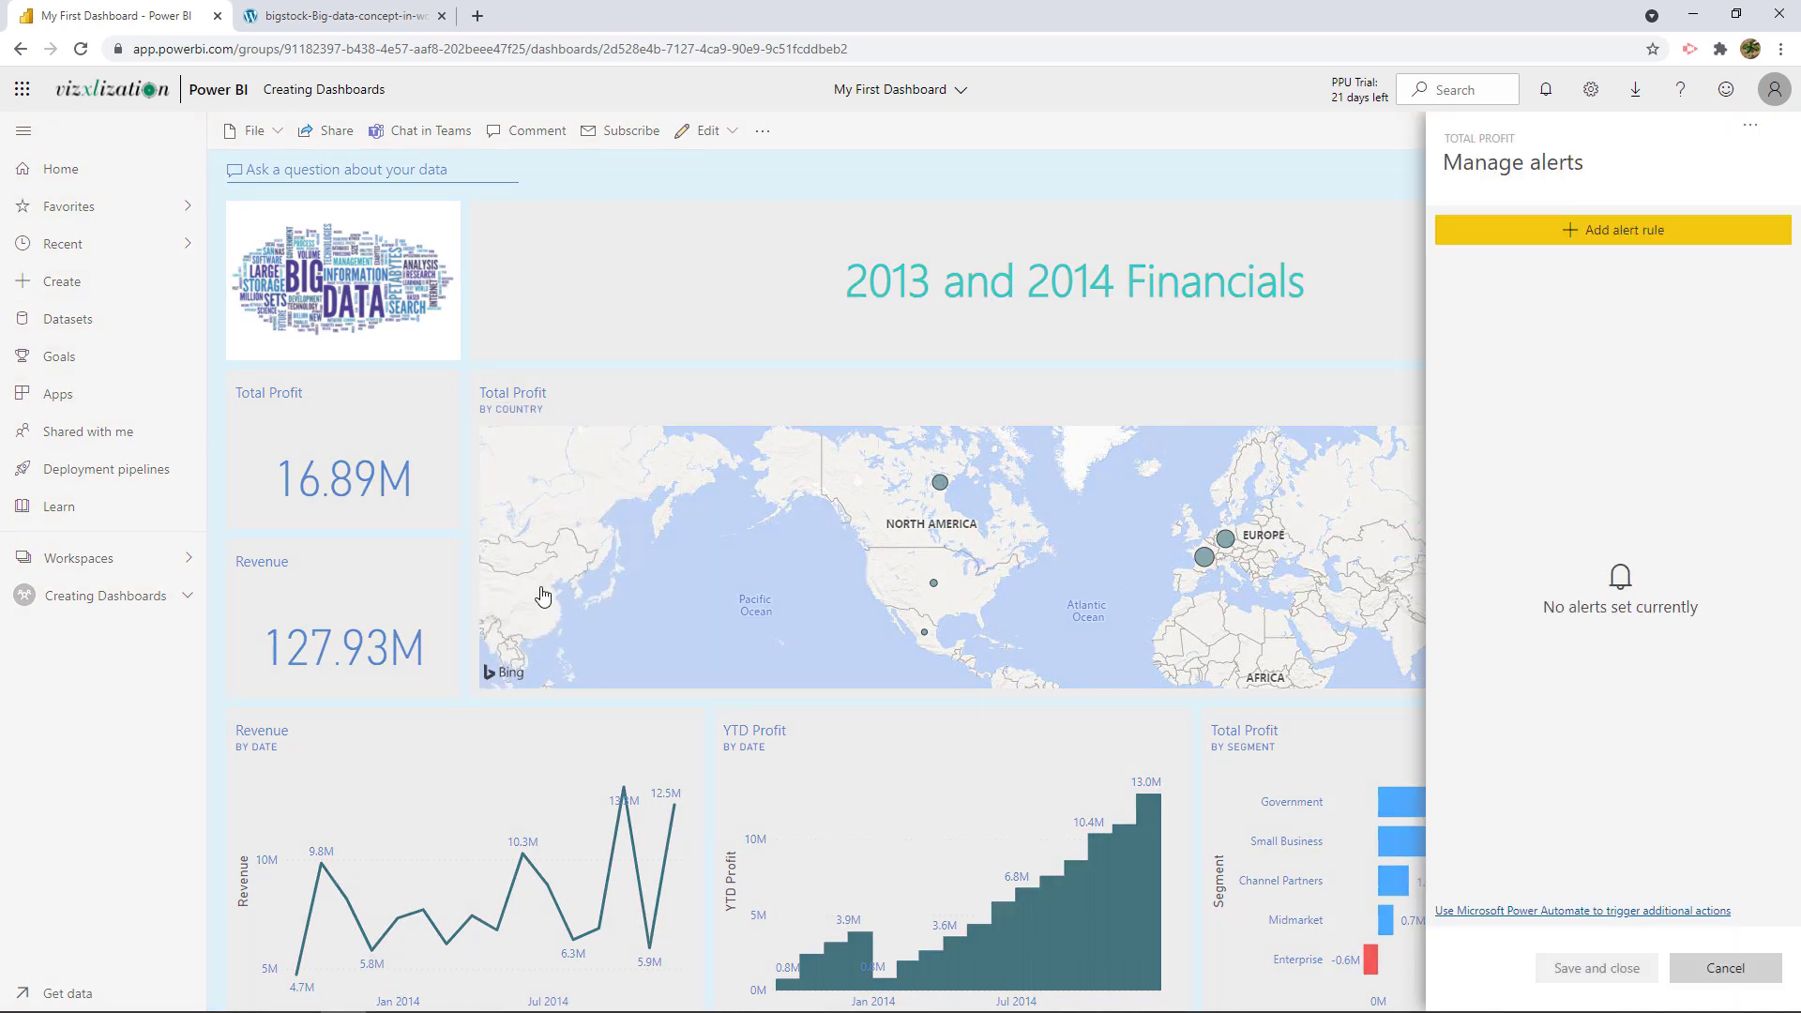
left_click(1597, 238)
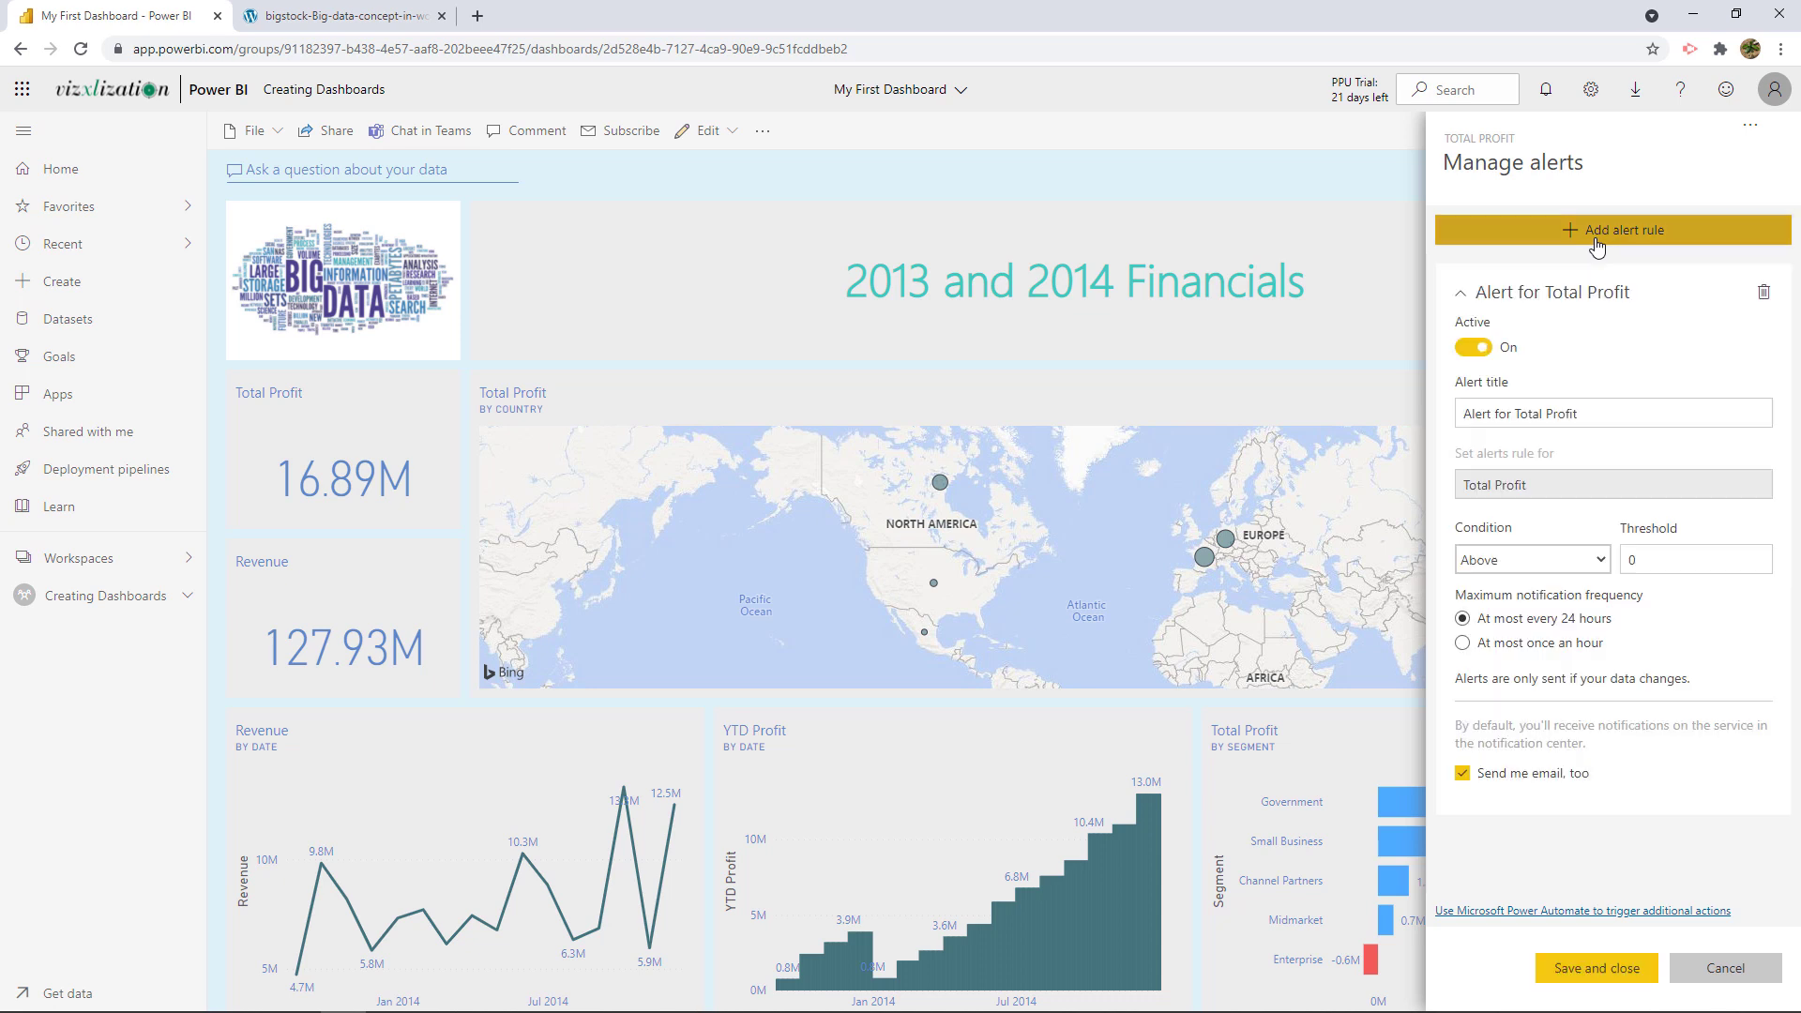
left_click(1600, 564)
left_click(1524, 605)
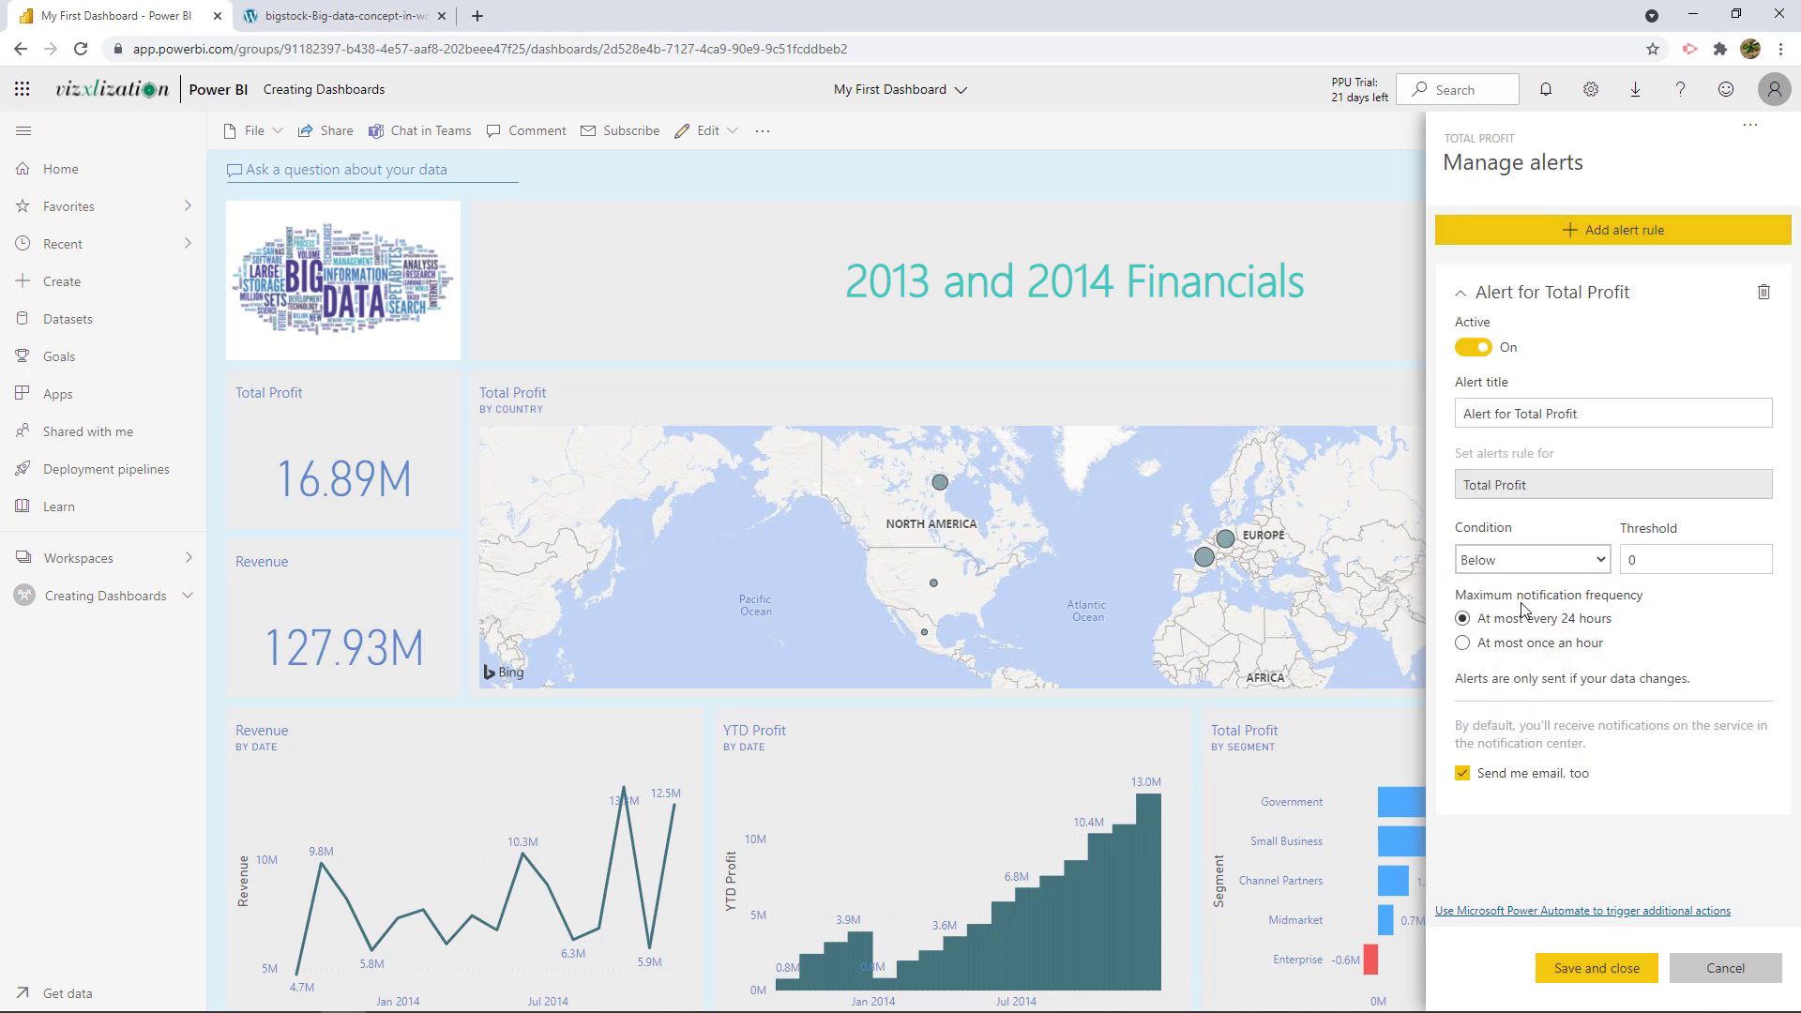
left_click(1632, 560)
double_click(1632, 560)
type("5000000")
left_click(1596, 968)
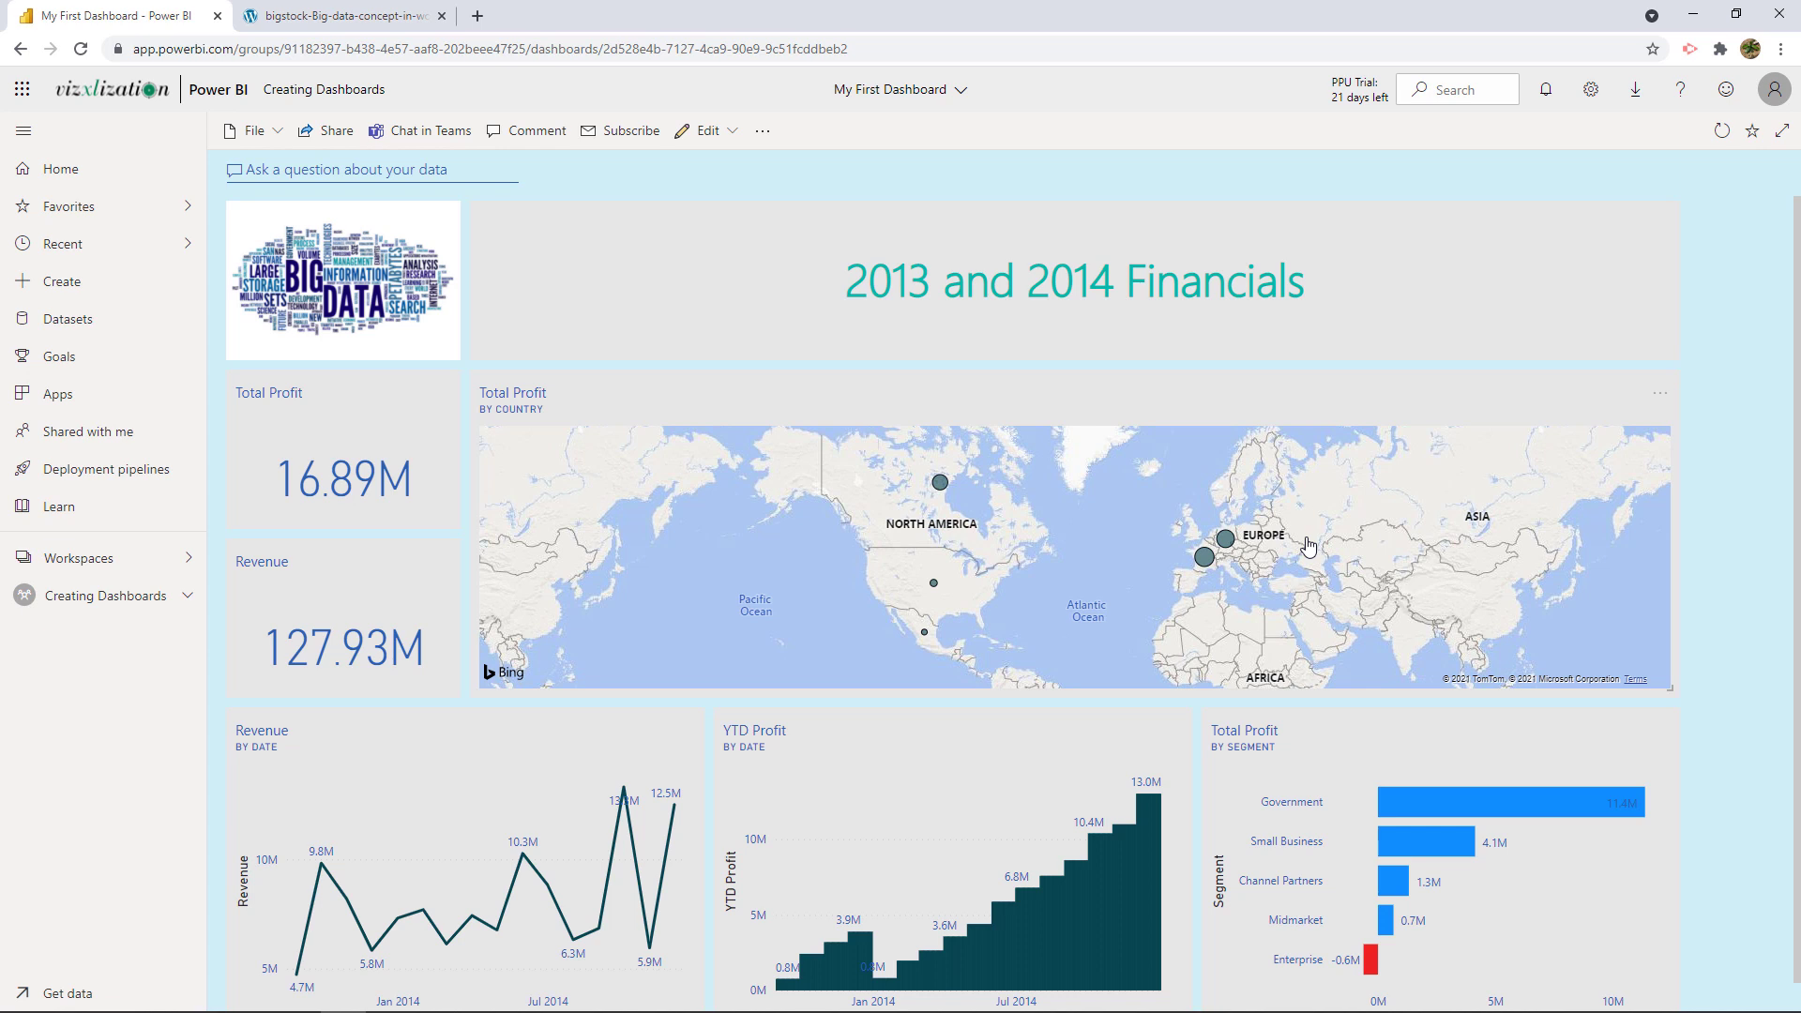
Open the dashboard's mobile layout, review its tiles, and make the 2013 and 2014 Financials title tile taller to fit its text.
left_click(730, 130)
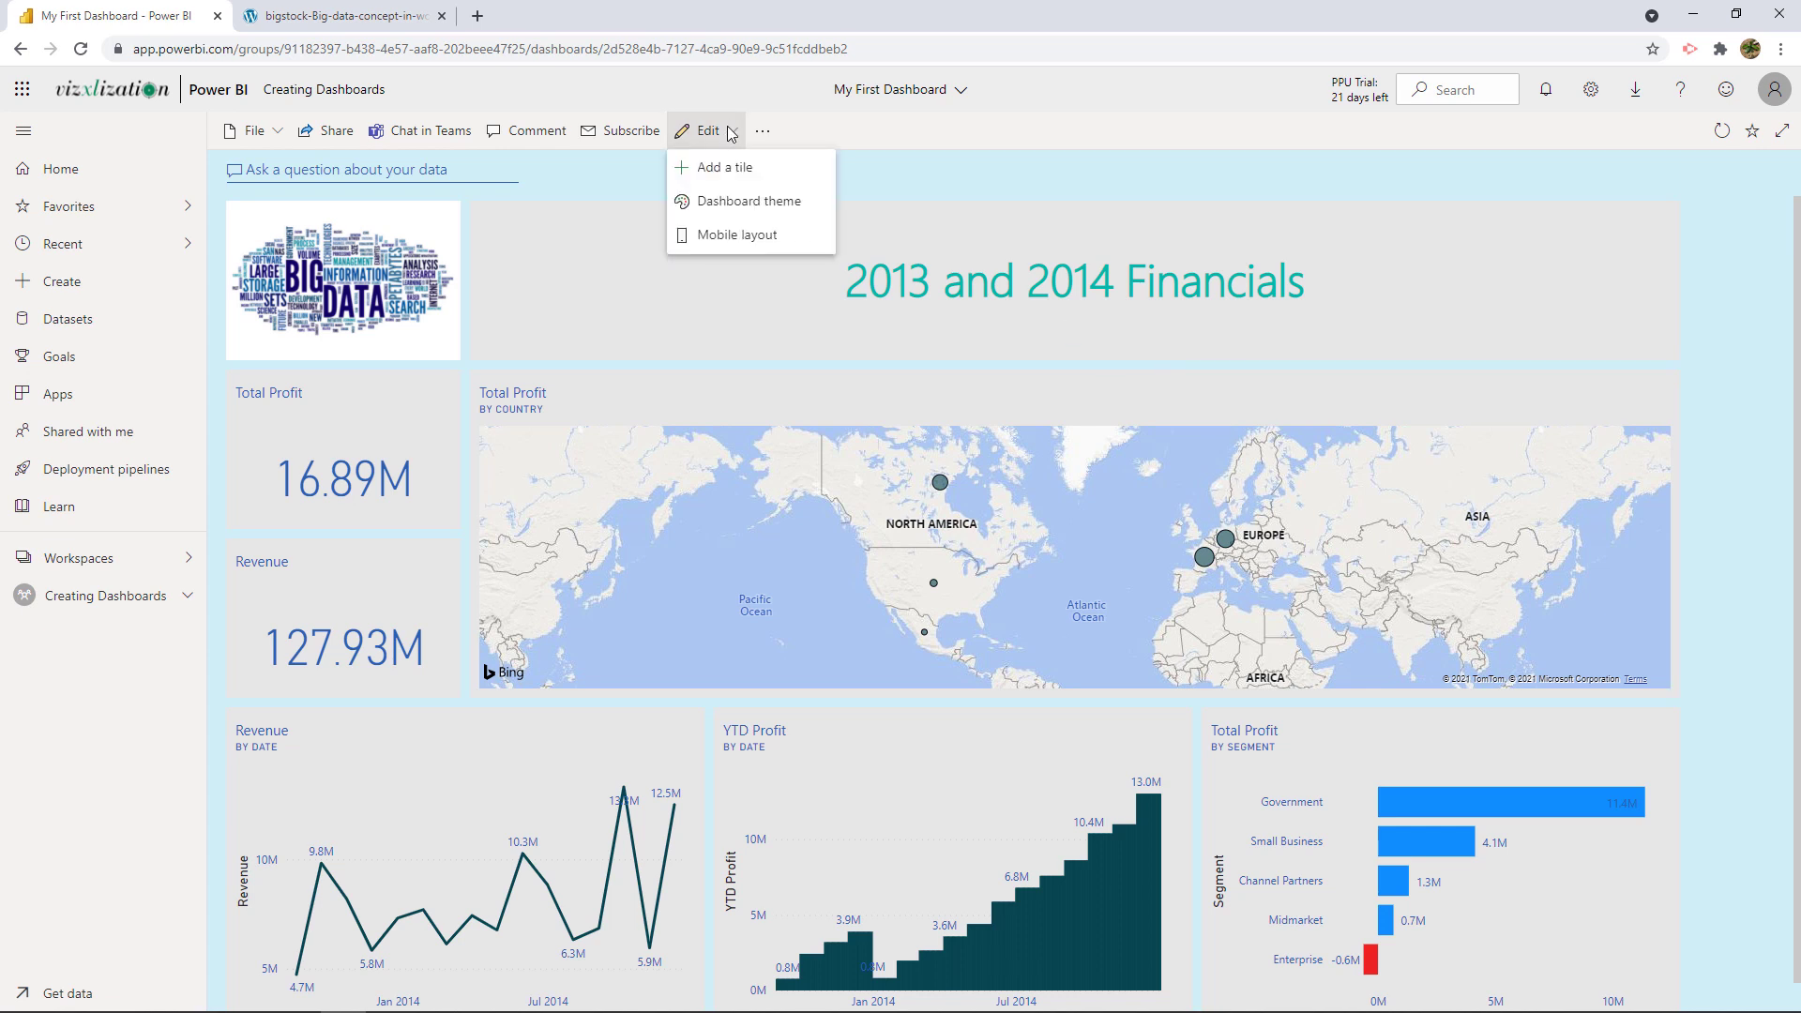
left_click(746, 240)
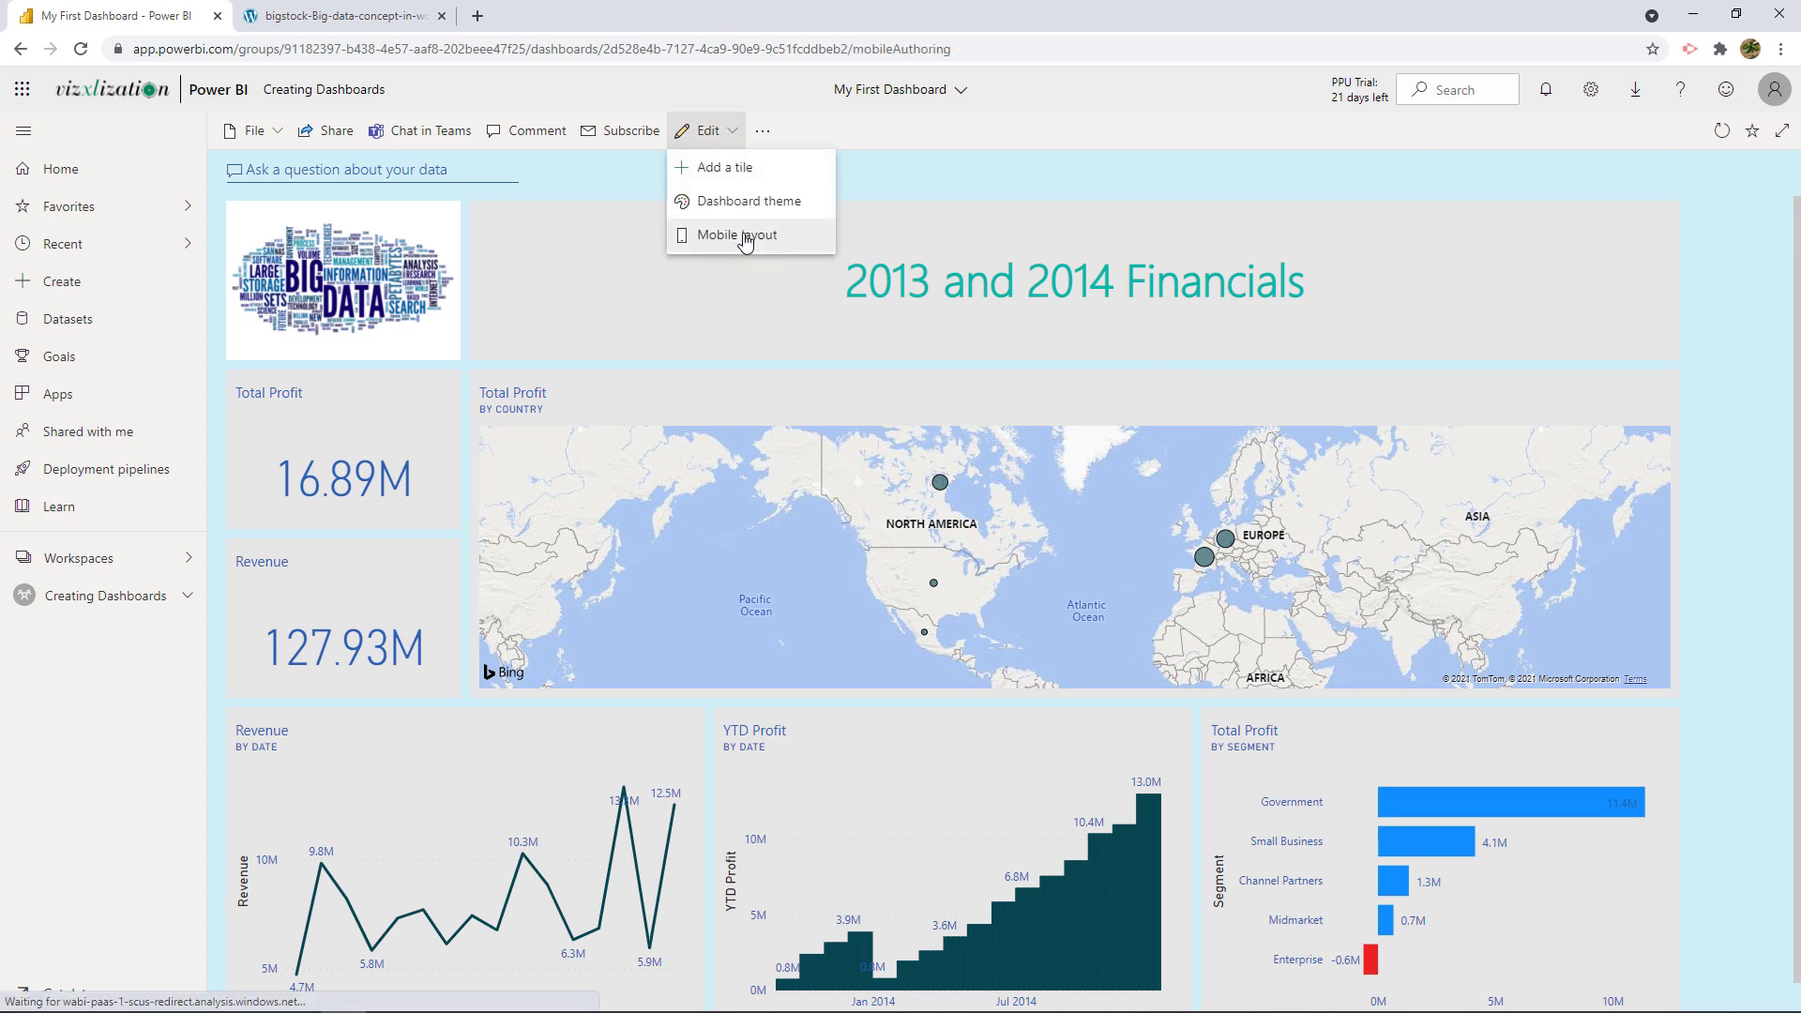
scroll(889, 501, "down", 2)
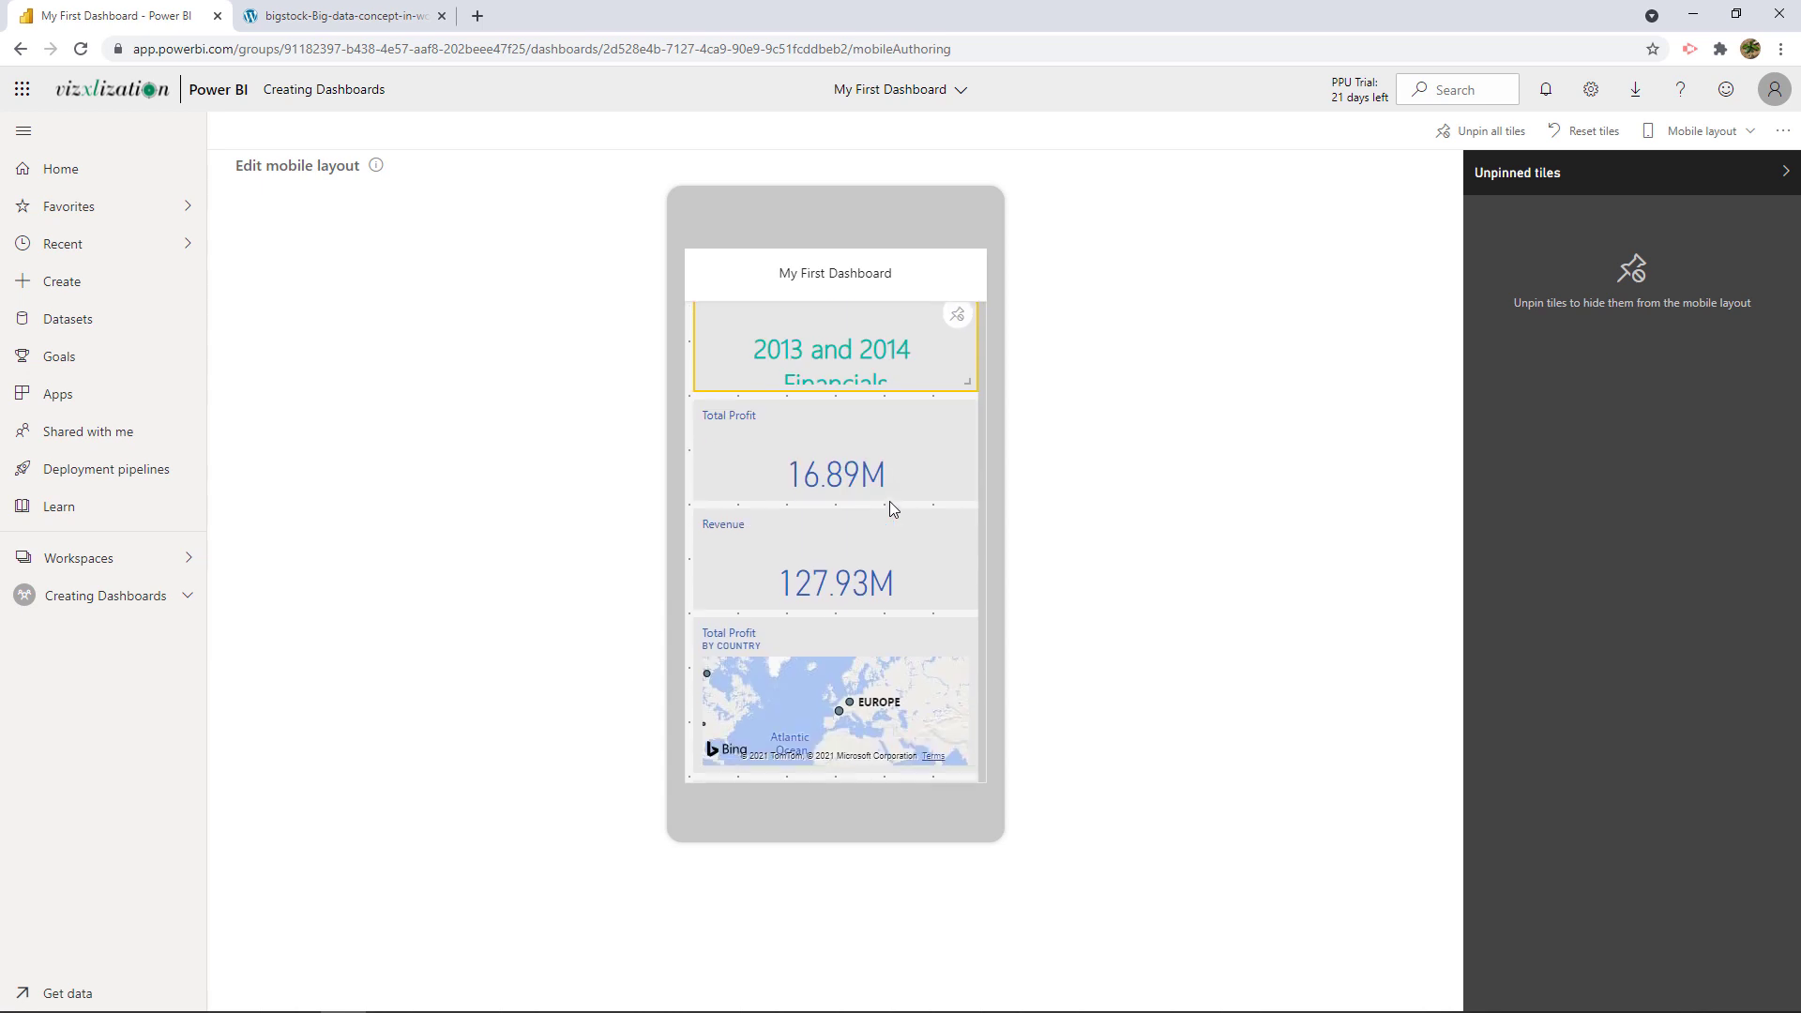
scroll(889, 501, "down", 2)
scroll(896, 589, "down", 3)
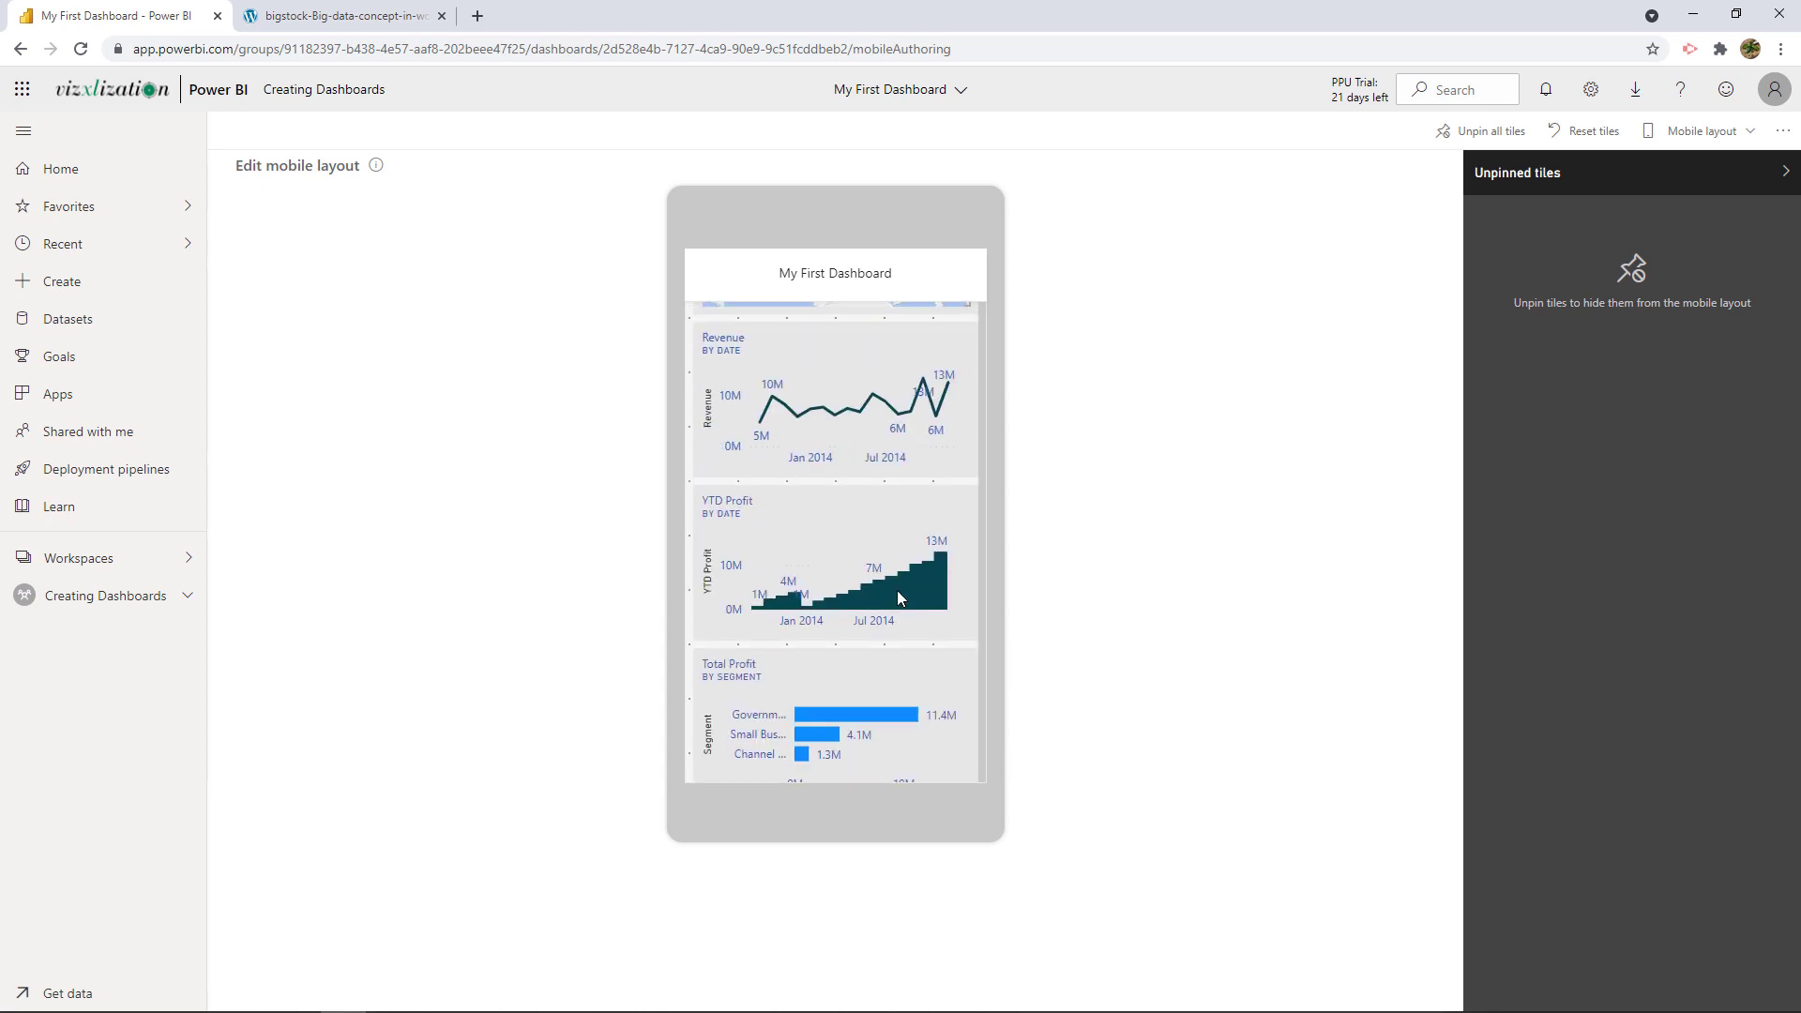
scroll(863, 523, "up", 3)
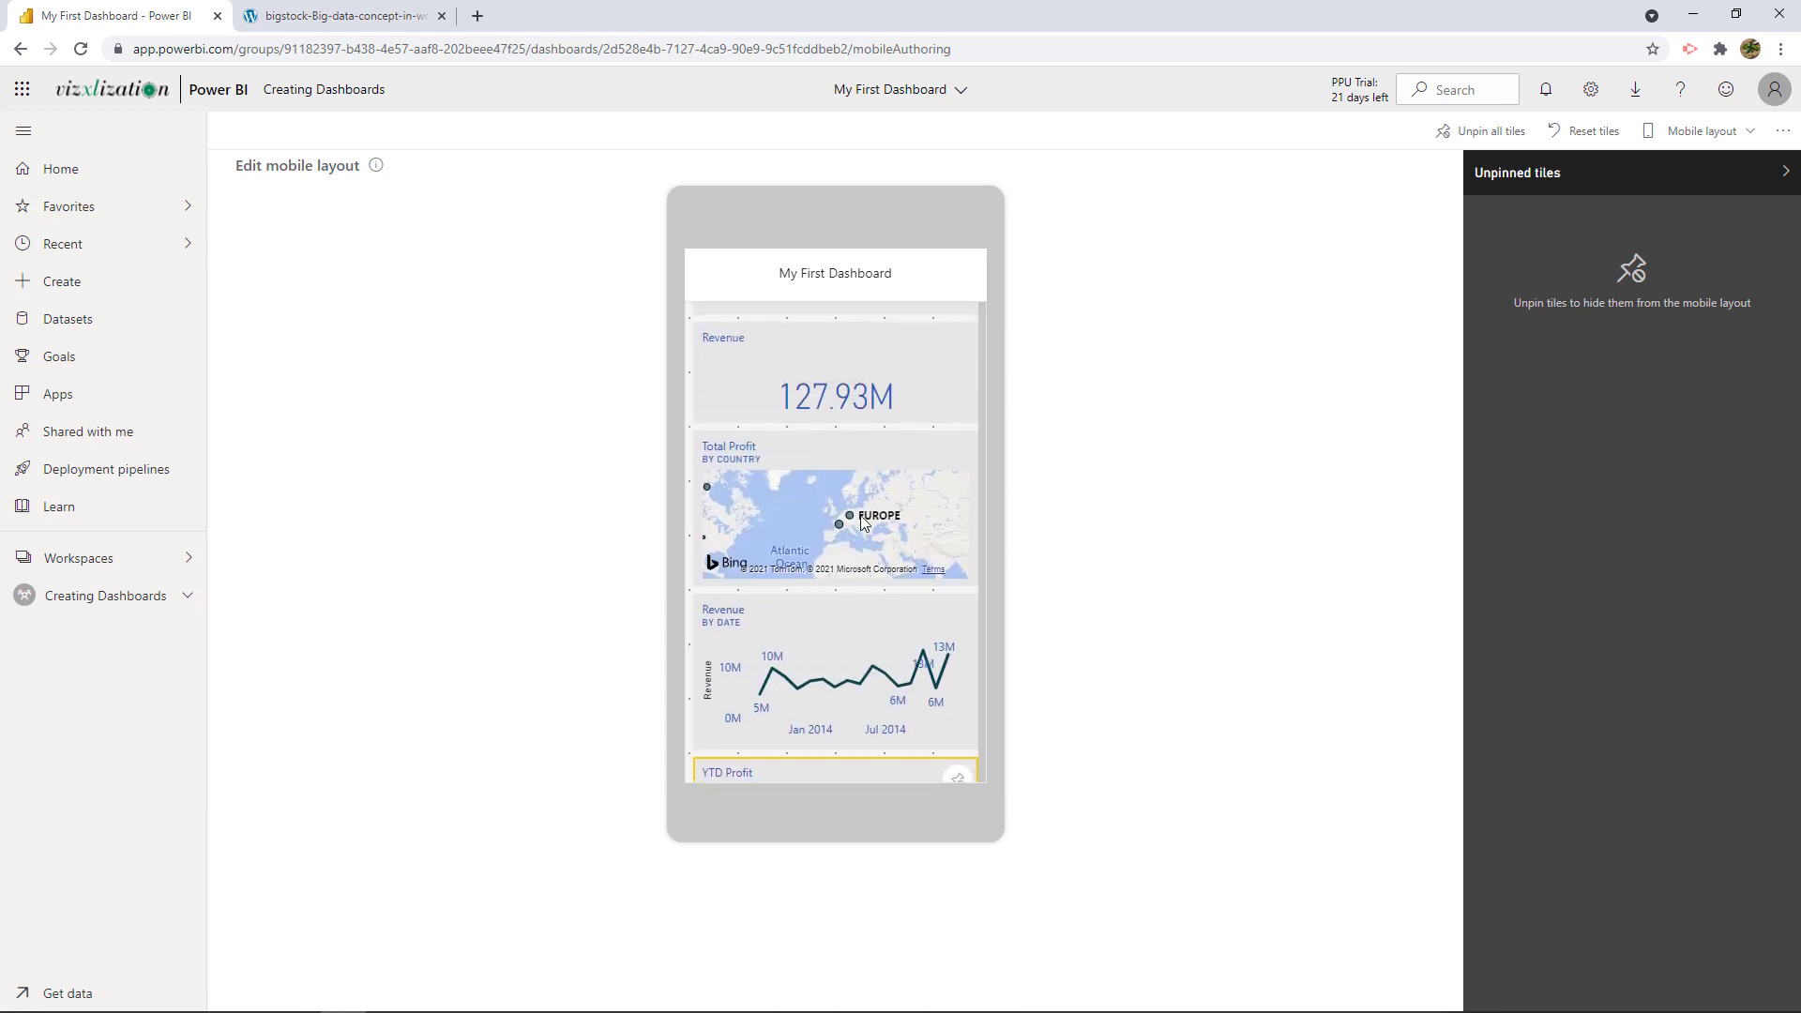
scroll(861, 515, "up", 4)
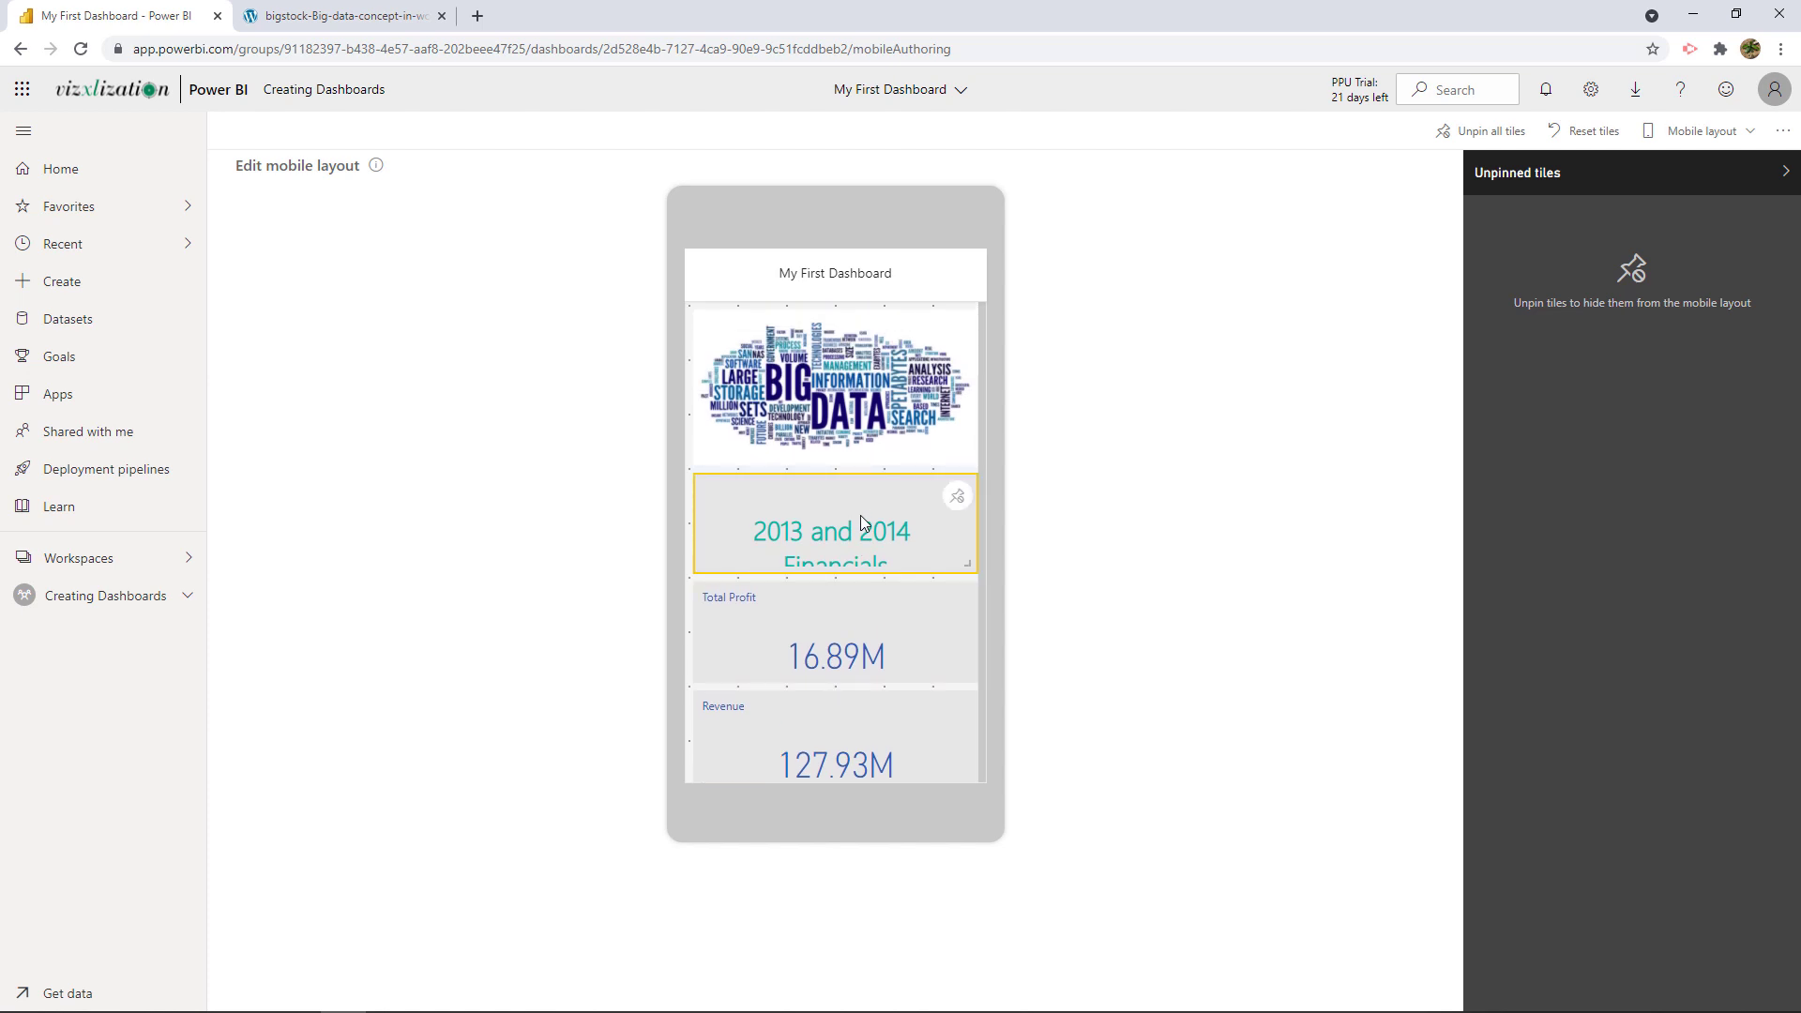
scroll(860, 529, "down", 2)
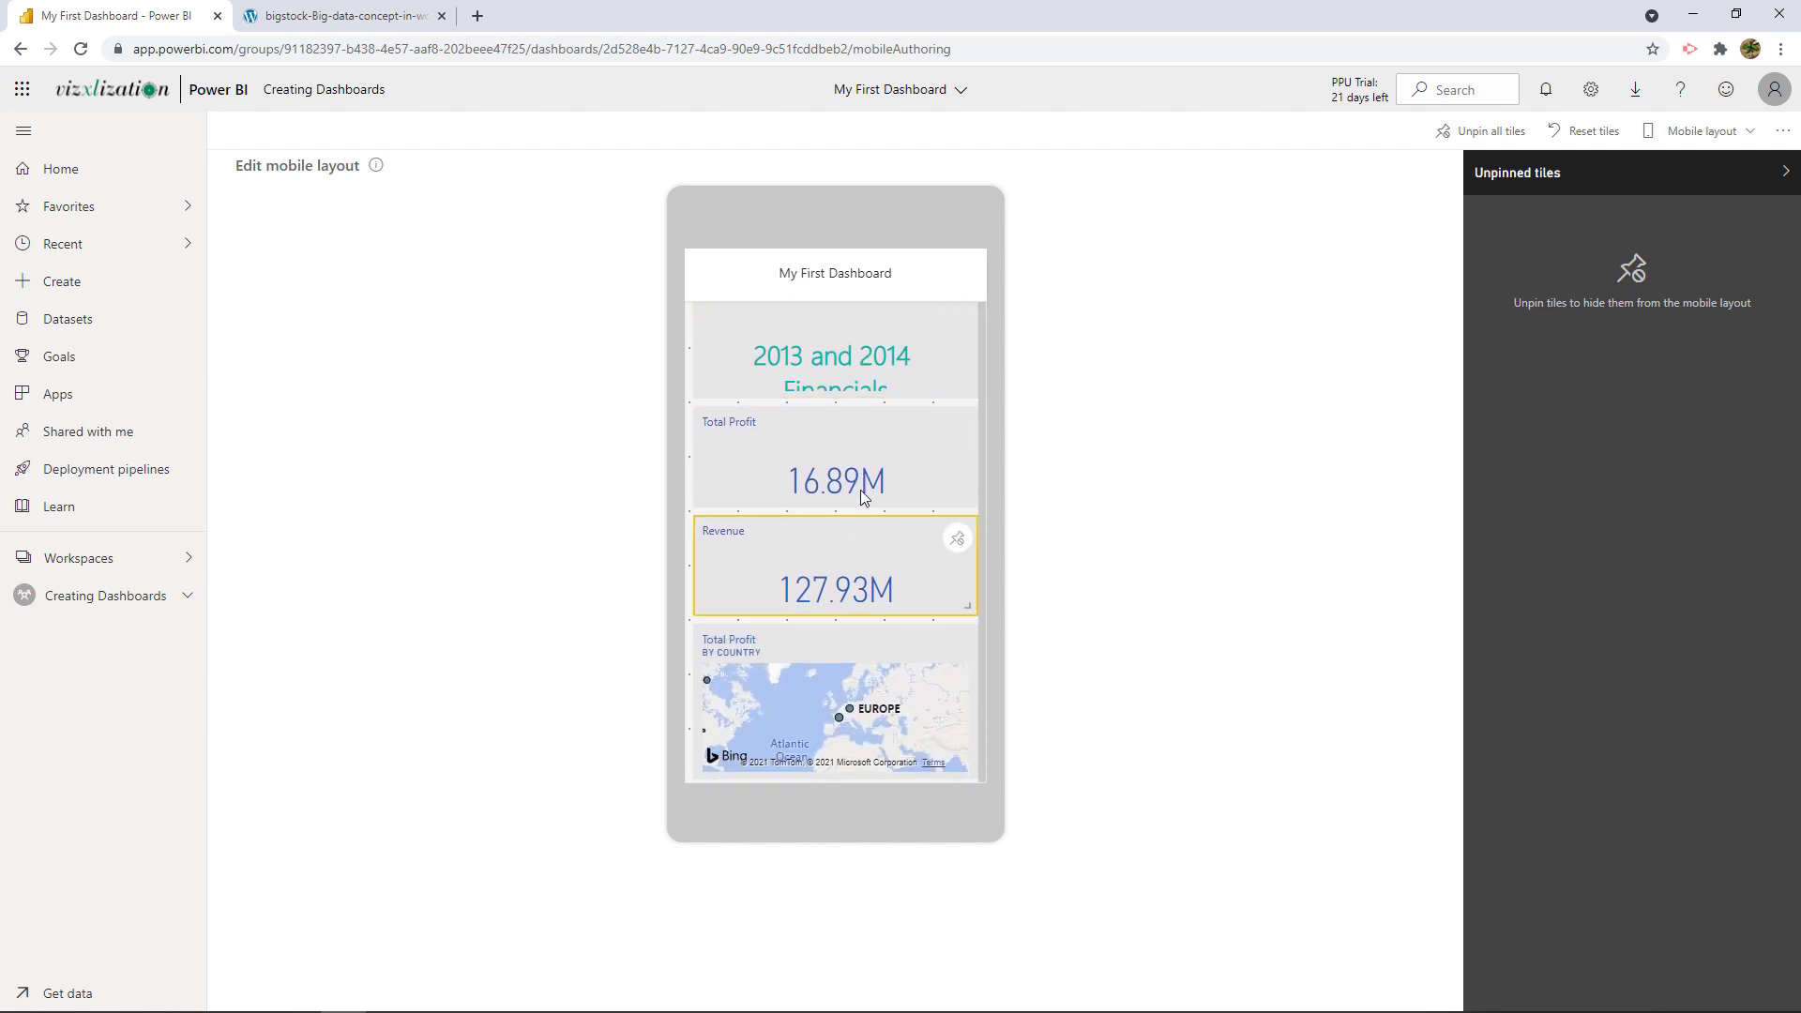
scroll(871, 380, "up", 2)
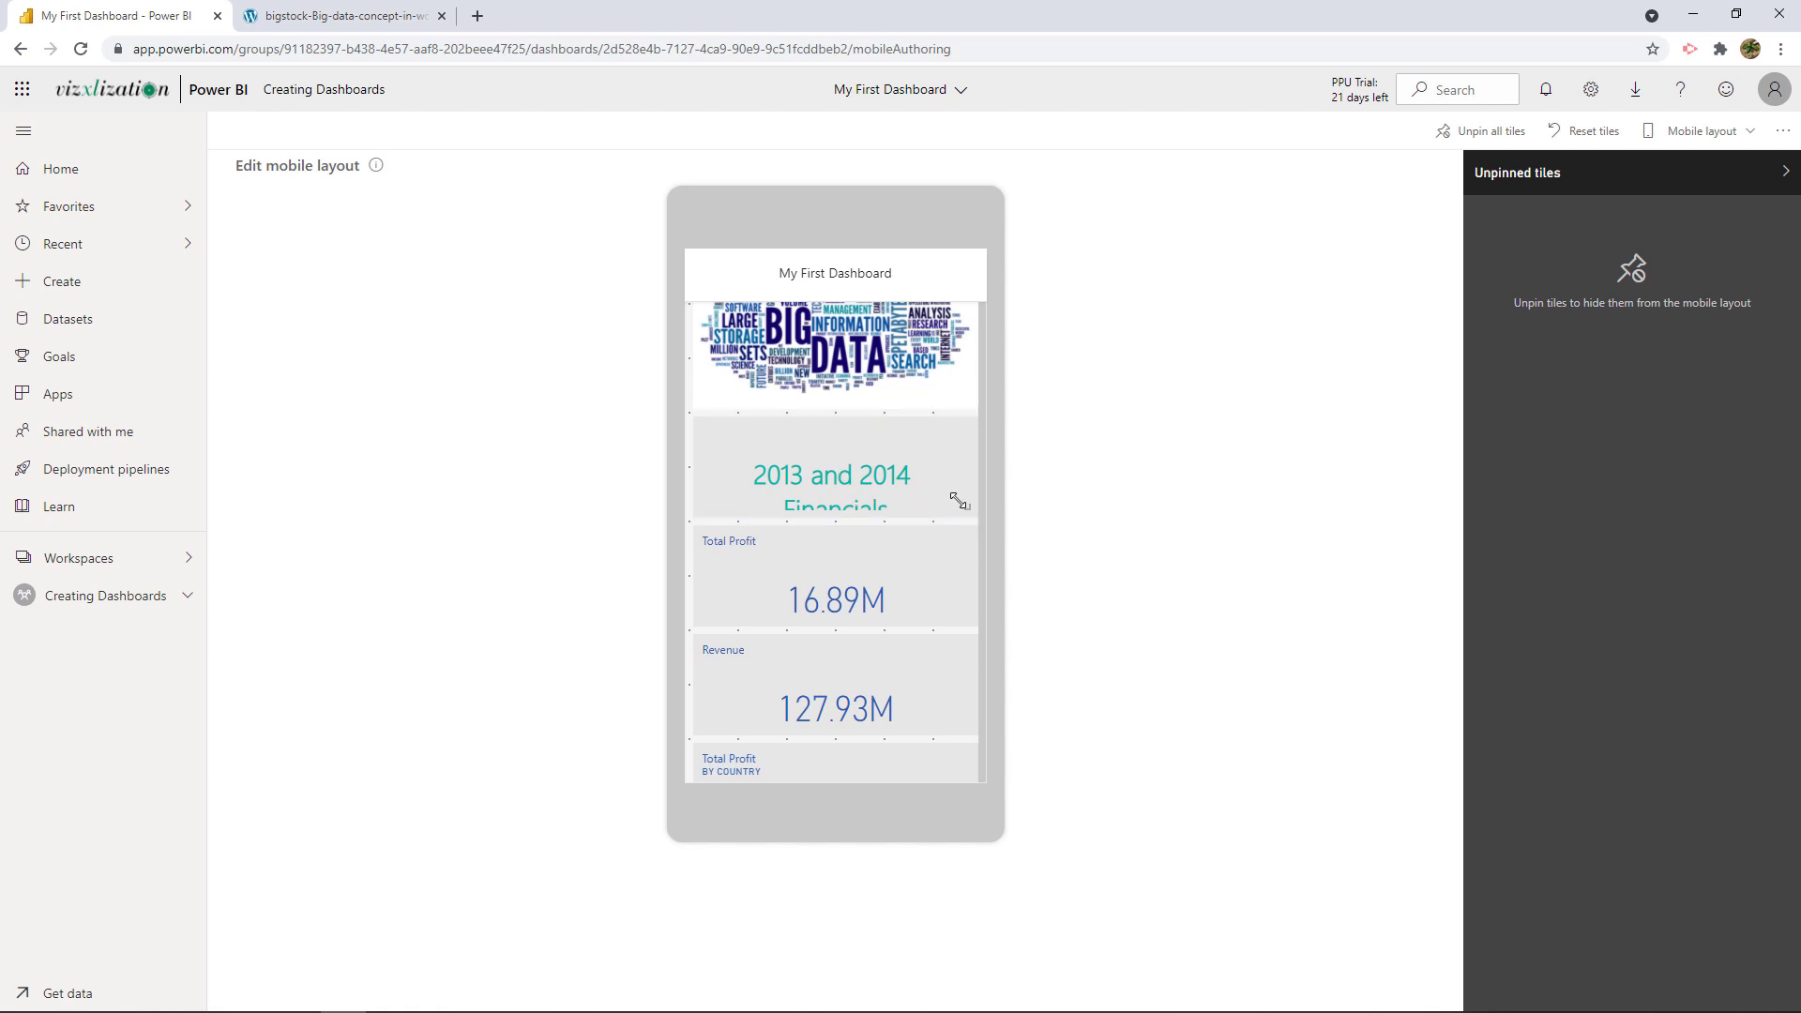
left_click_drag(963, 507, 970, 538)
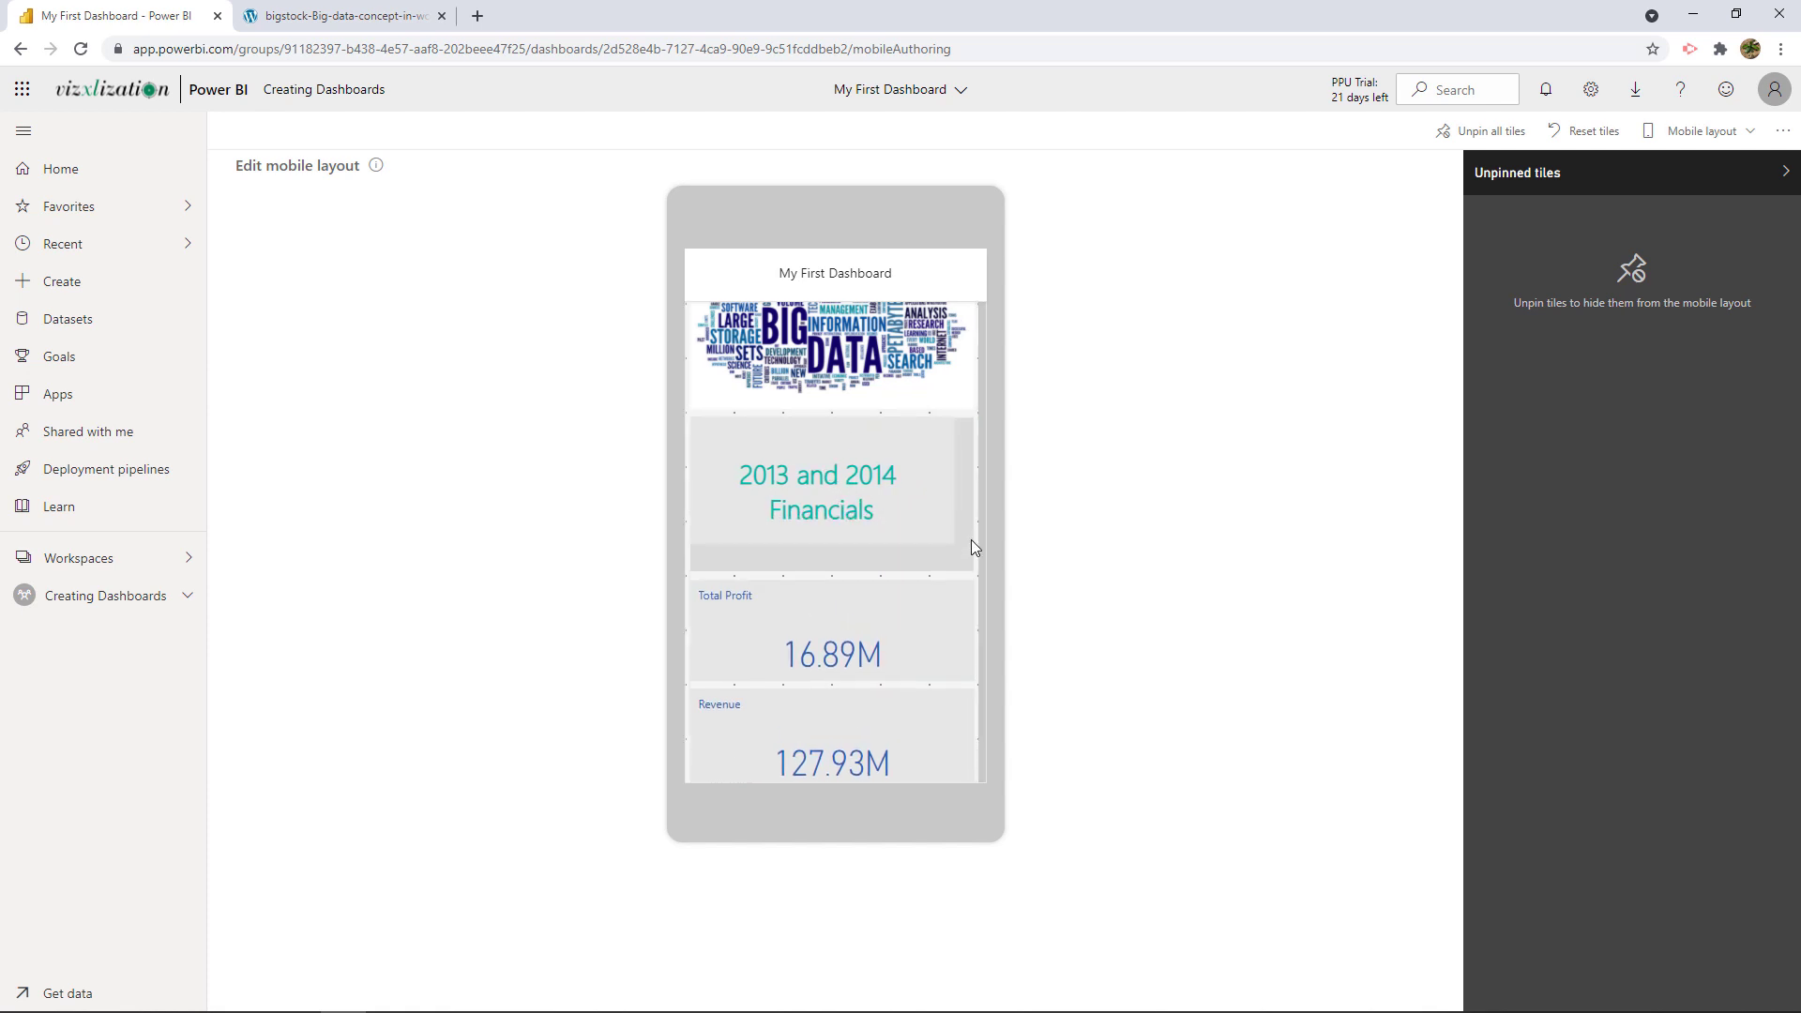
Enlarge the Total Profit by Country map tile vertically in the mobile layout.
scroll(936, 548, "down", 3)
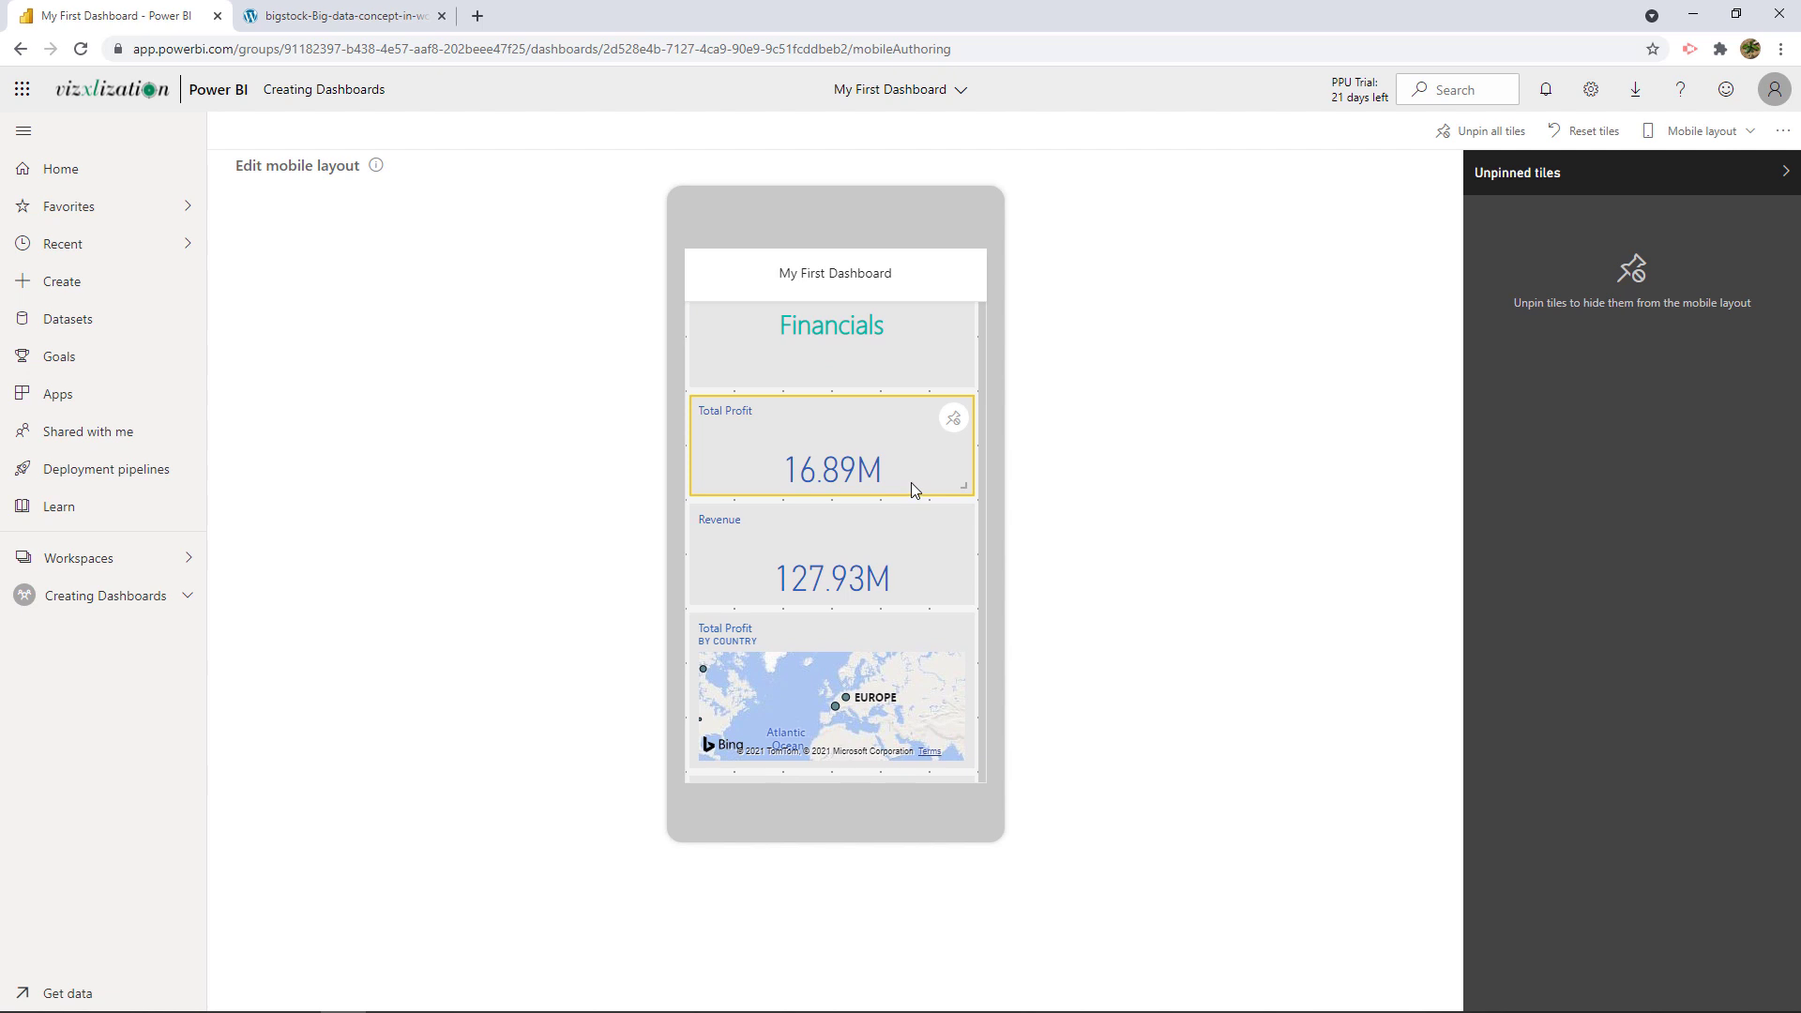
scroll(905, 484, "down", 2)
scroll(925, 488, "down", 2)
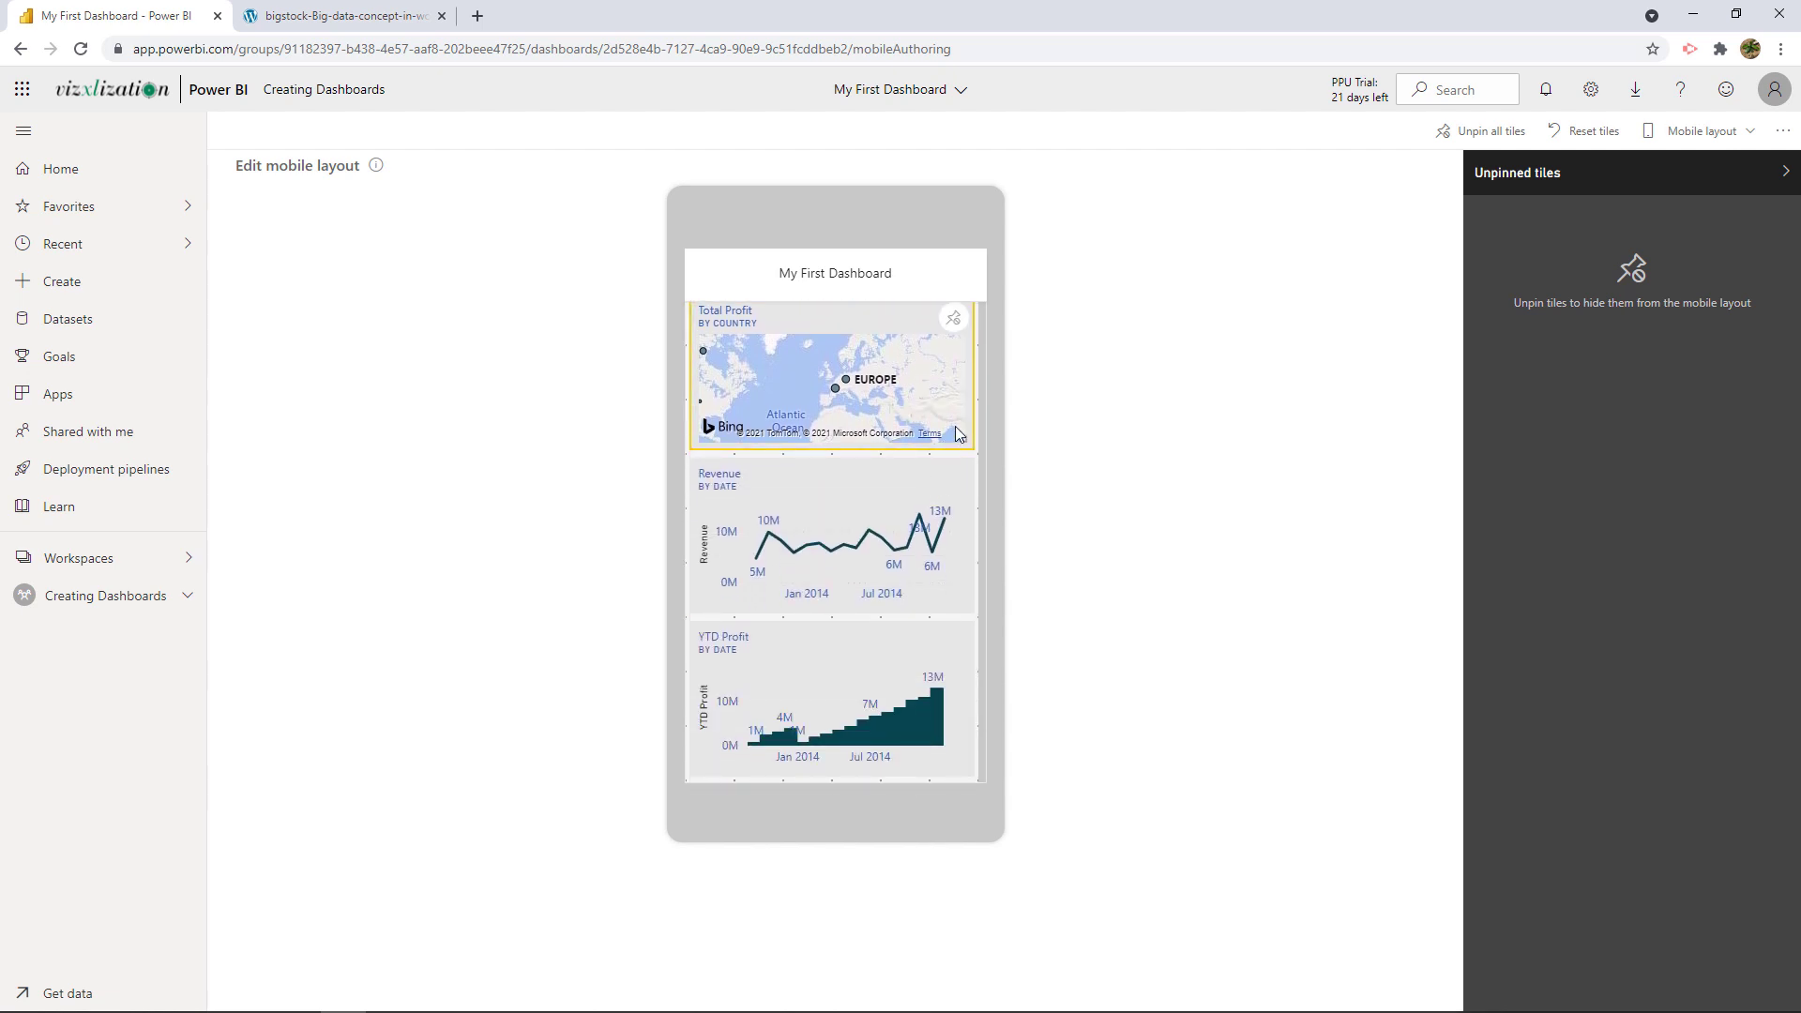
left_click_drag(966, 441, 995, 526)
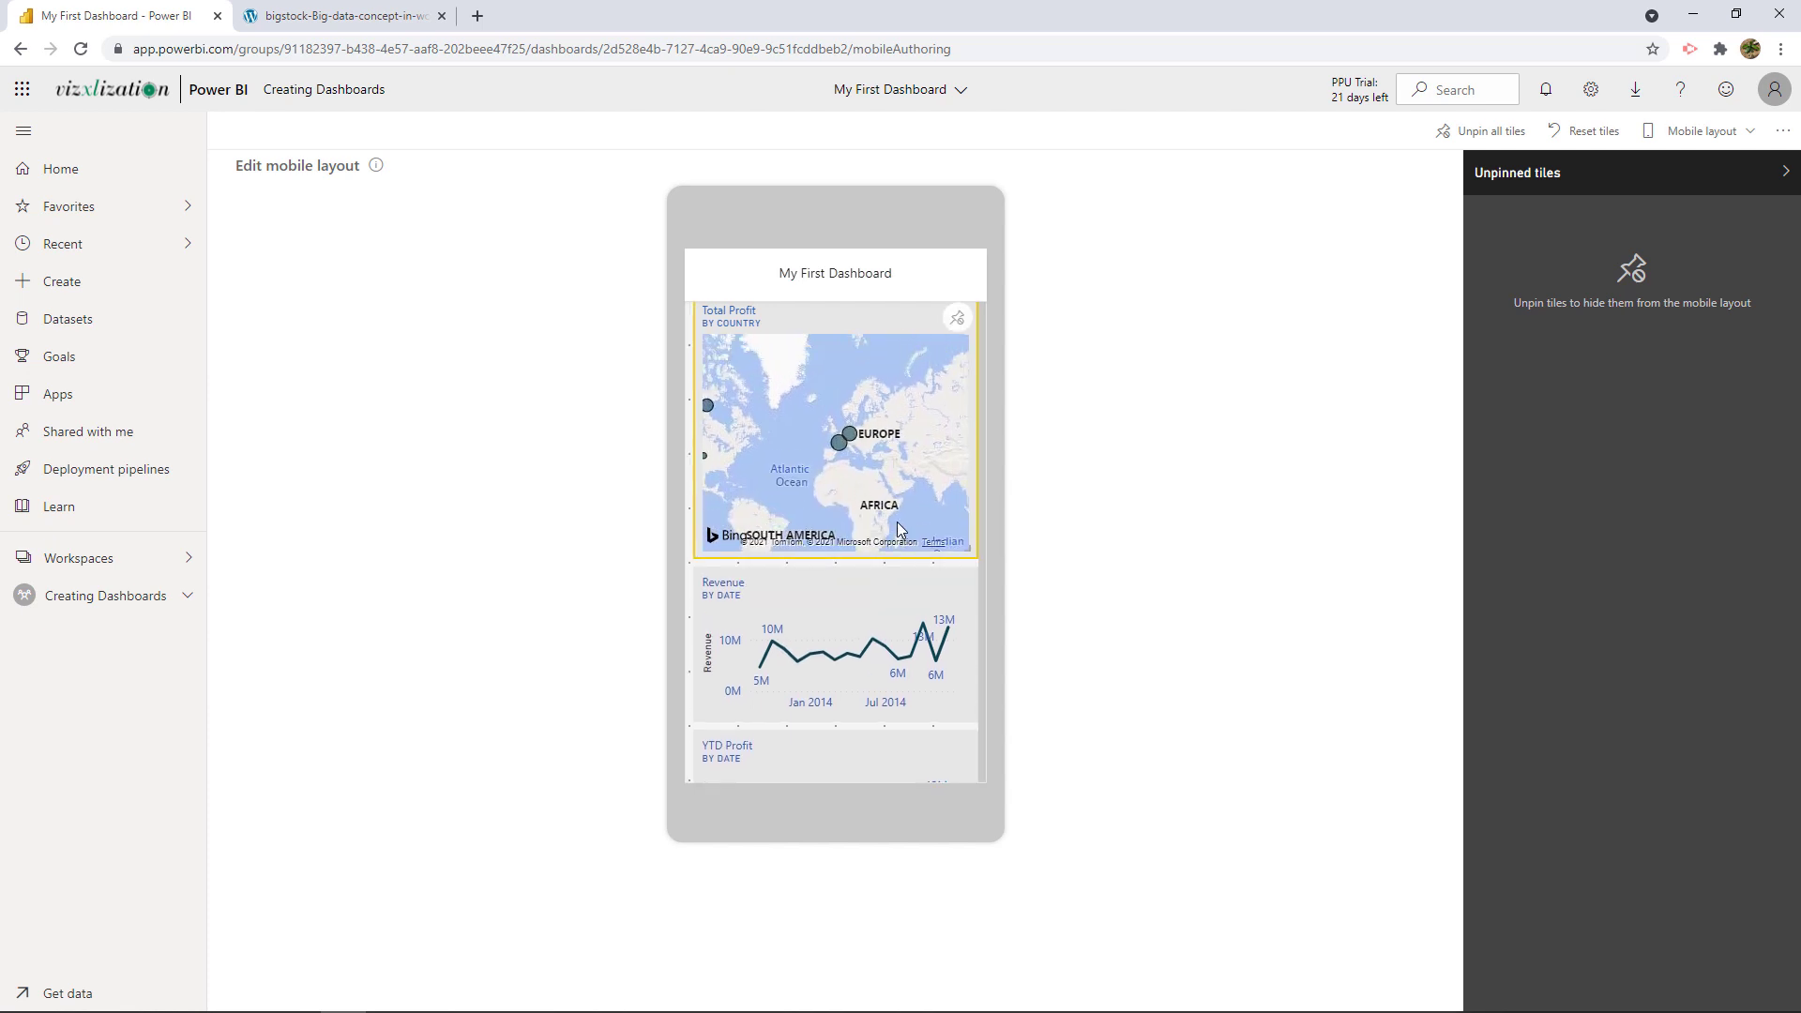
Make the Revenue by Date, YTD Profit by Date and Total Profit by Segment chart tiles taller in the mobile layout.
scroll(899, 528, "down", 5)
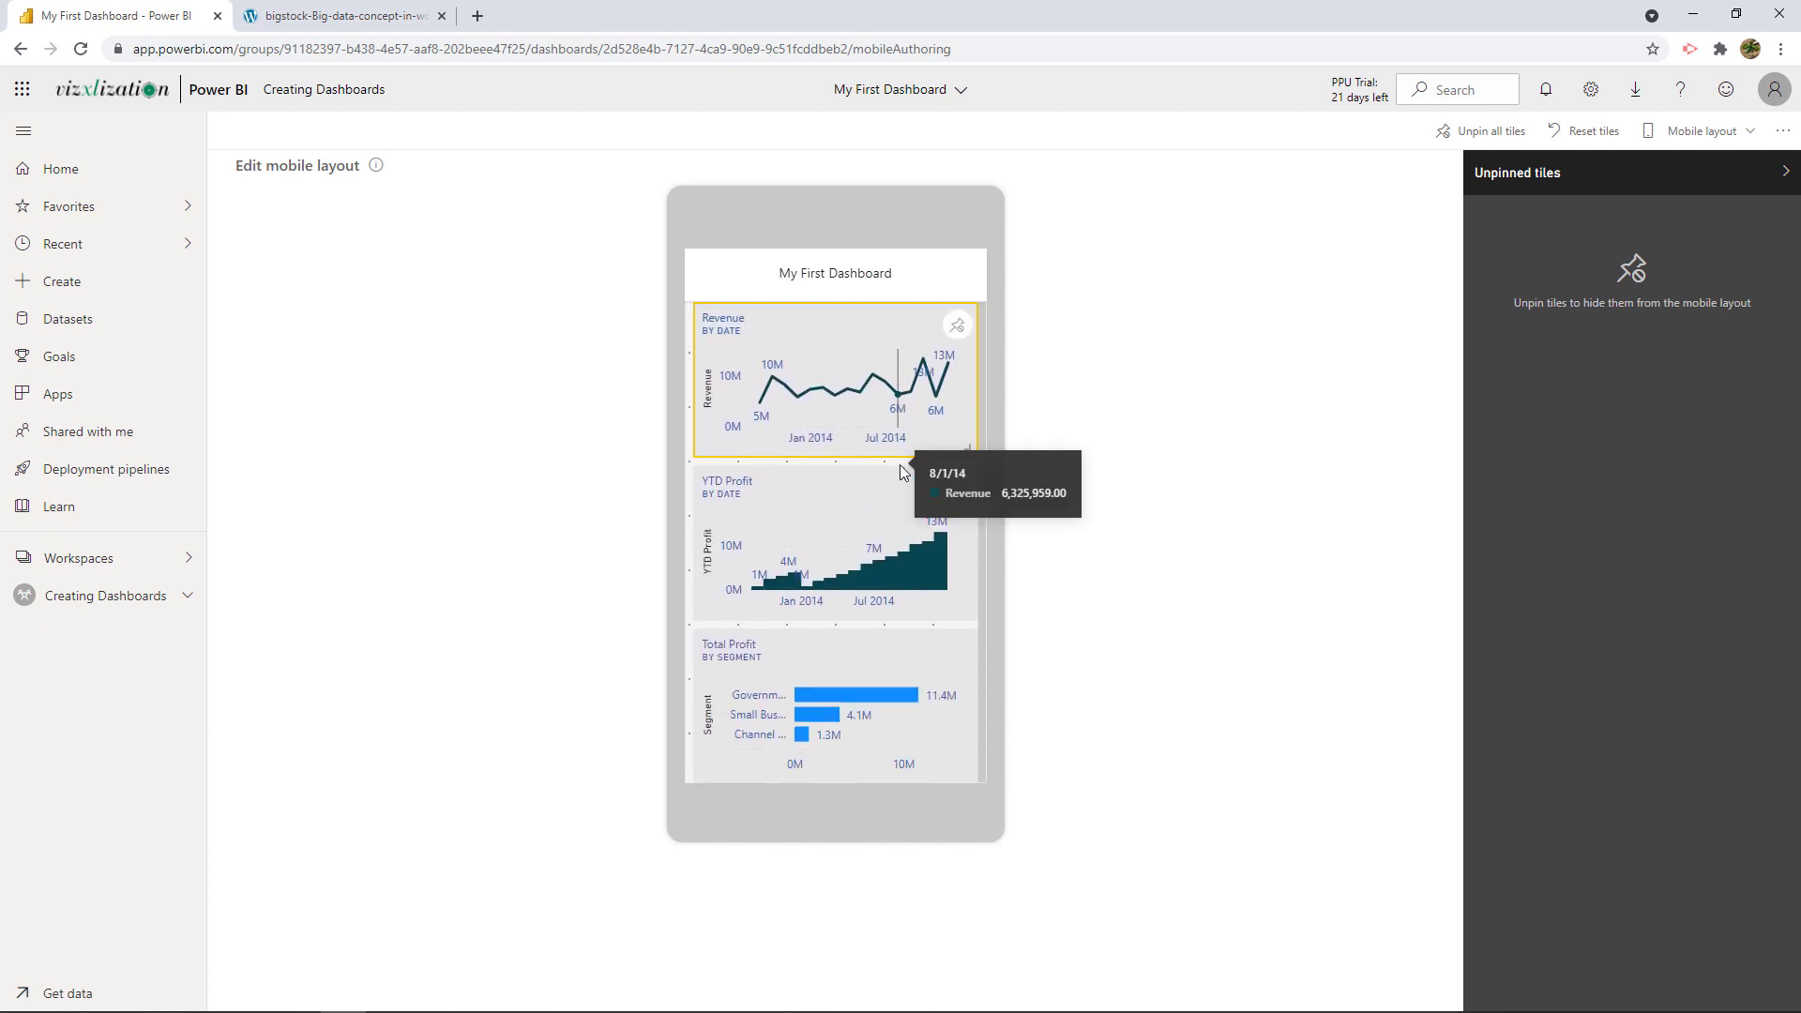
left_click_drag(970, 460, 929, 551)
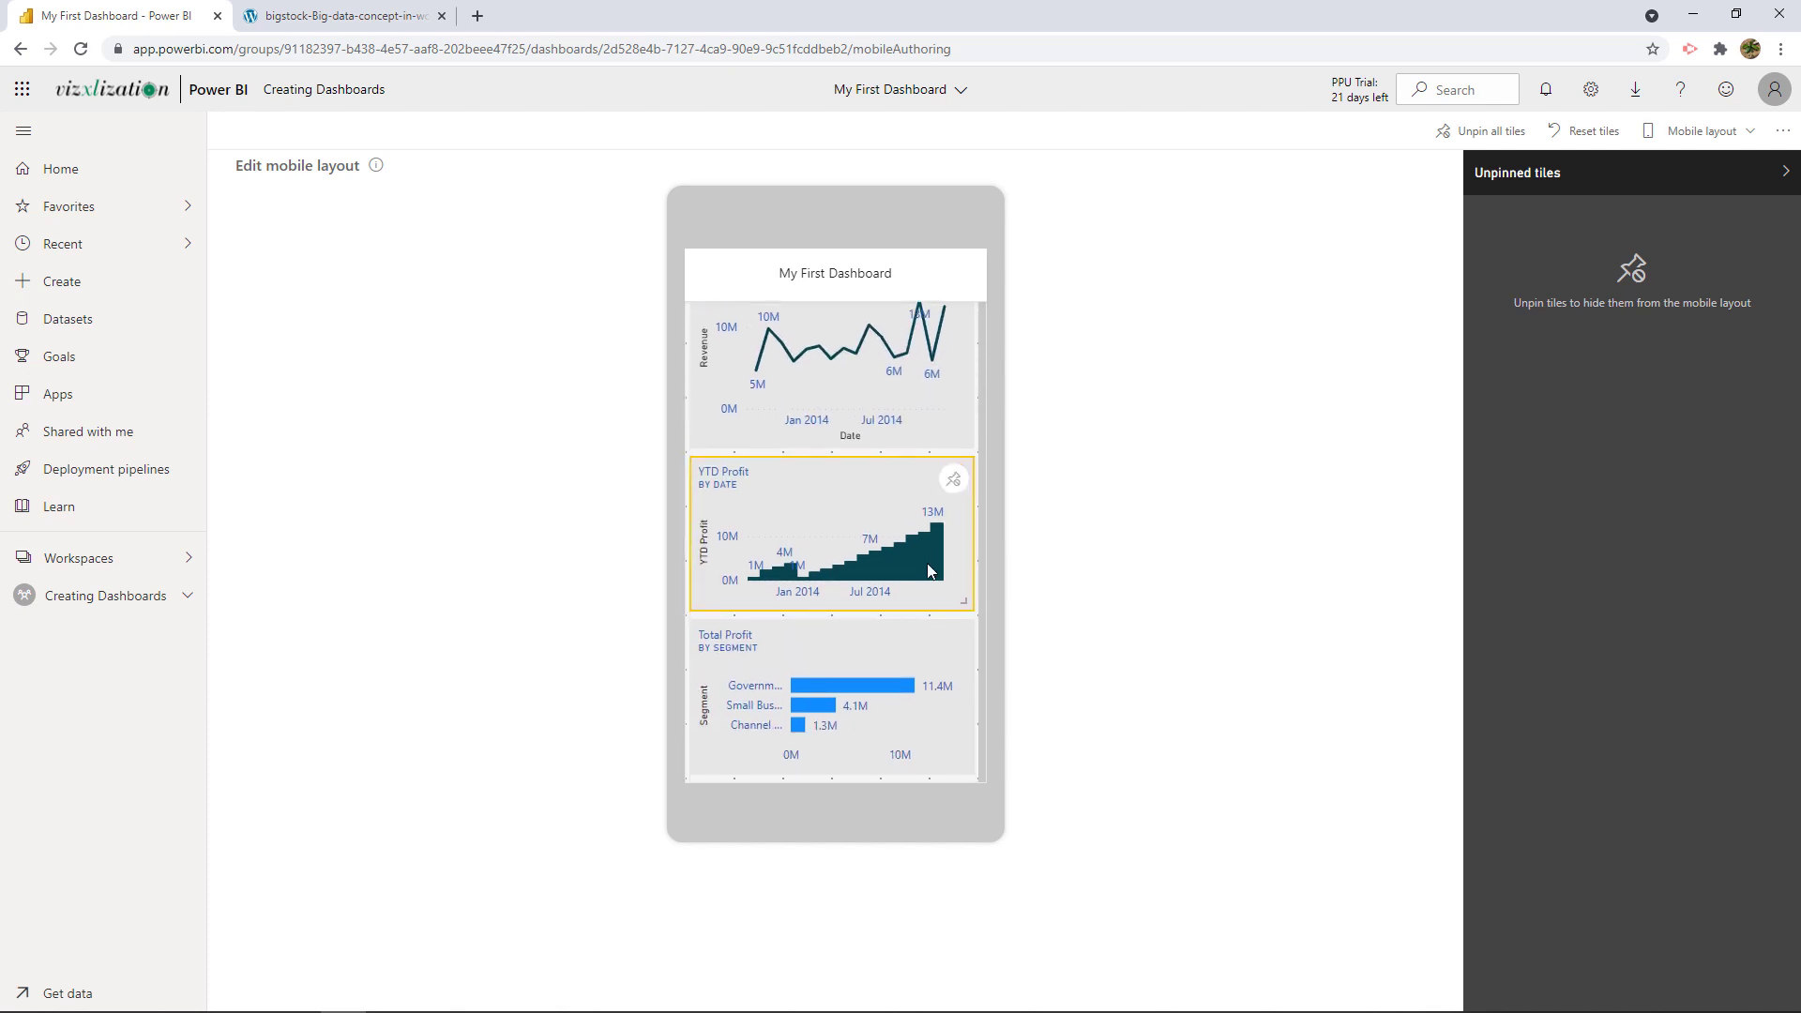
left_click_drag(975, 635, 971, 627)
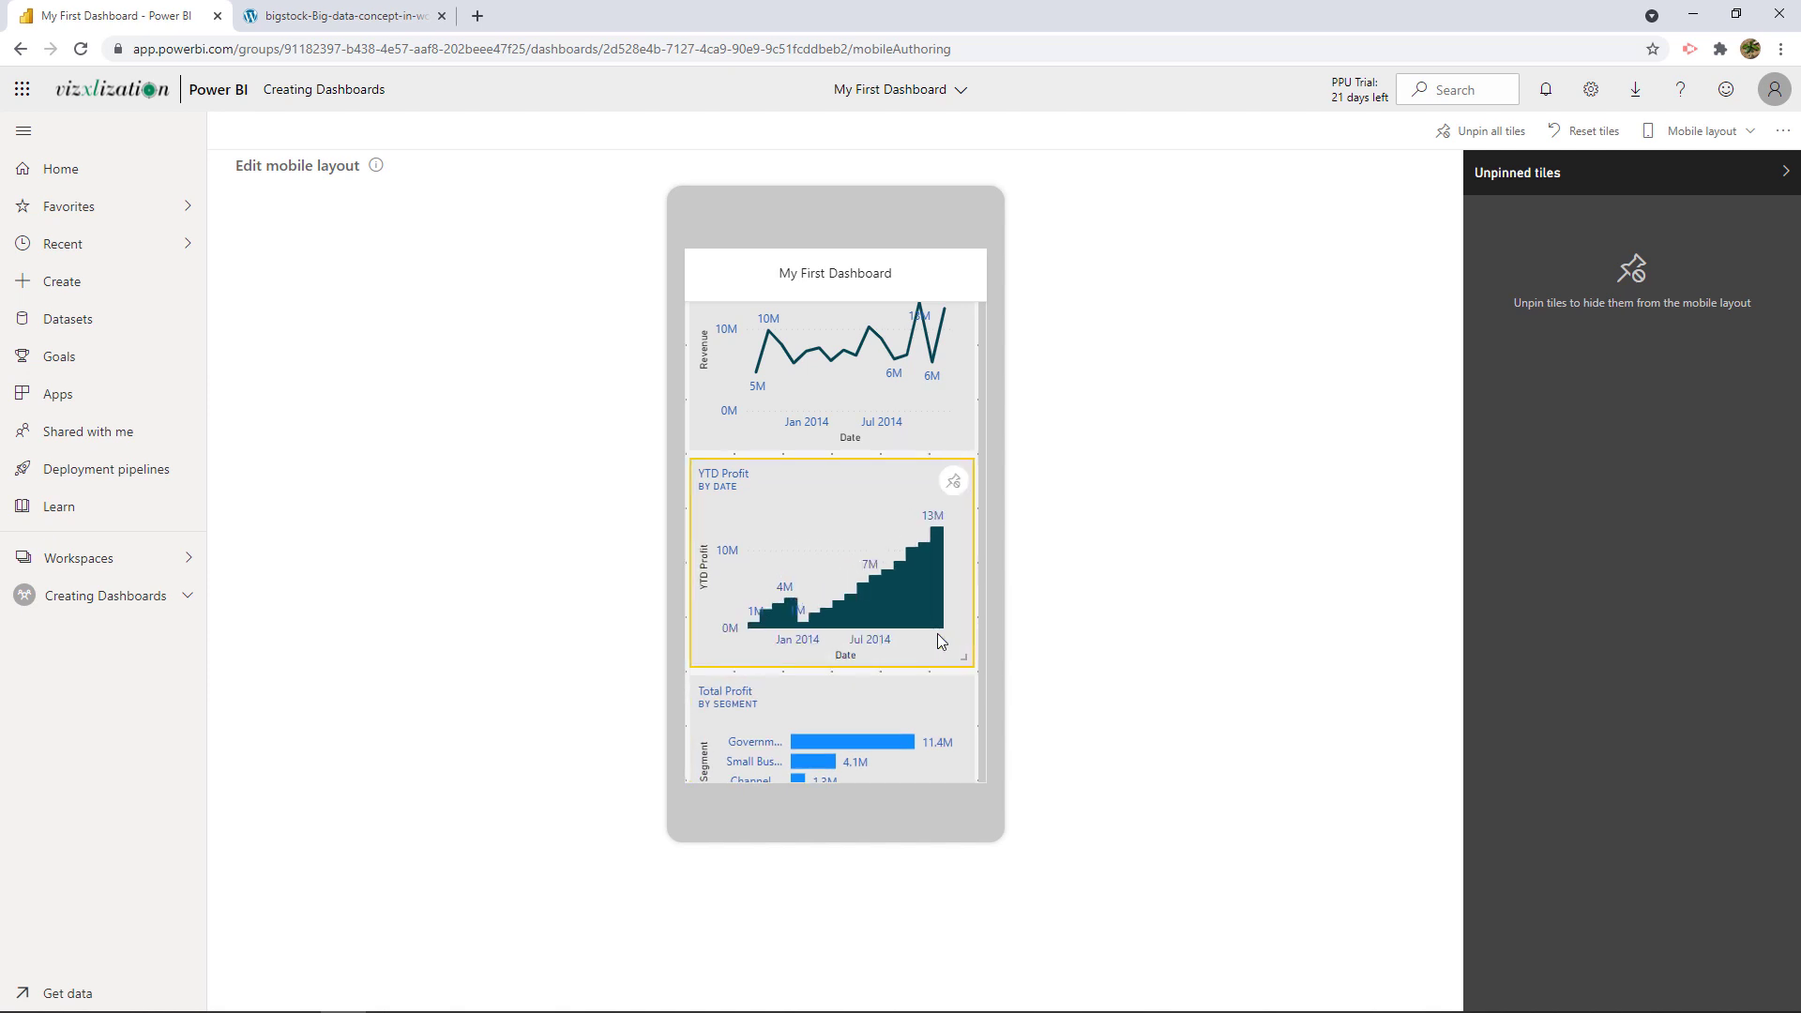
scroll(937, 633, "down", 1)
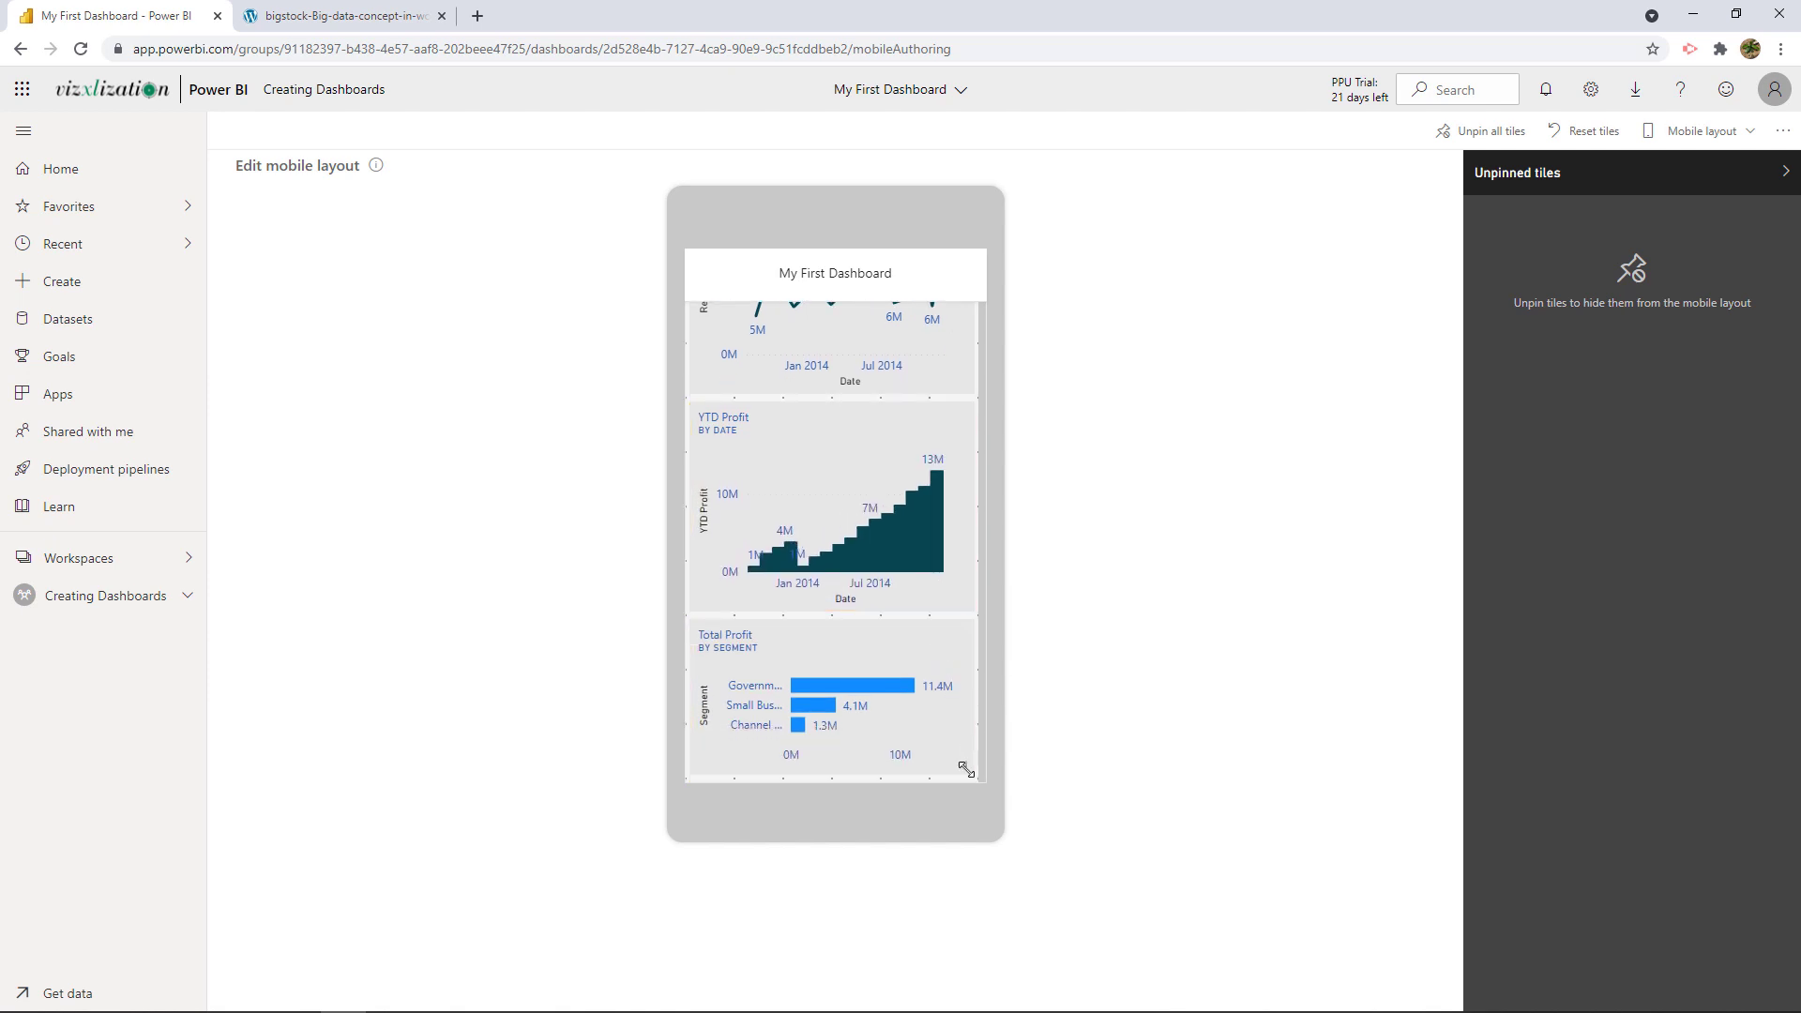
mouse_move(966, 770)
left_mouse_down()
mouse_move(968, 794)
mouse_move(959, 766)
left_mouse_up()
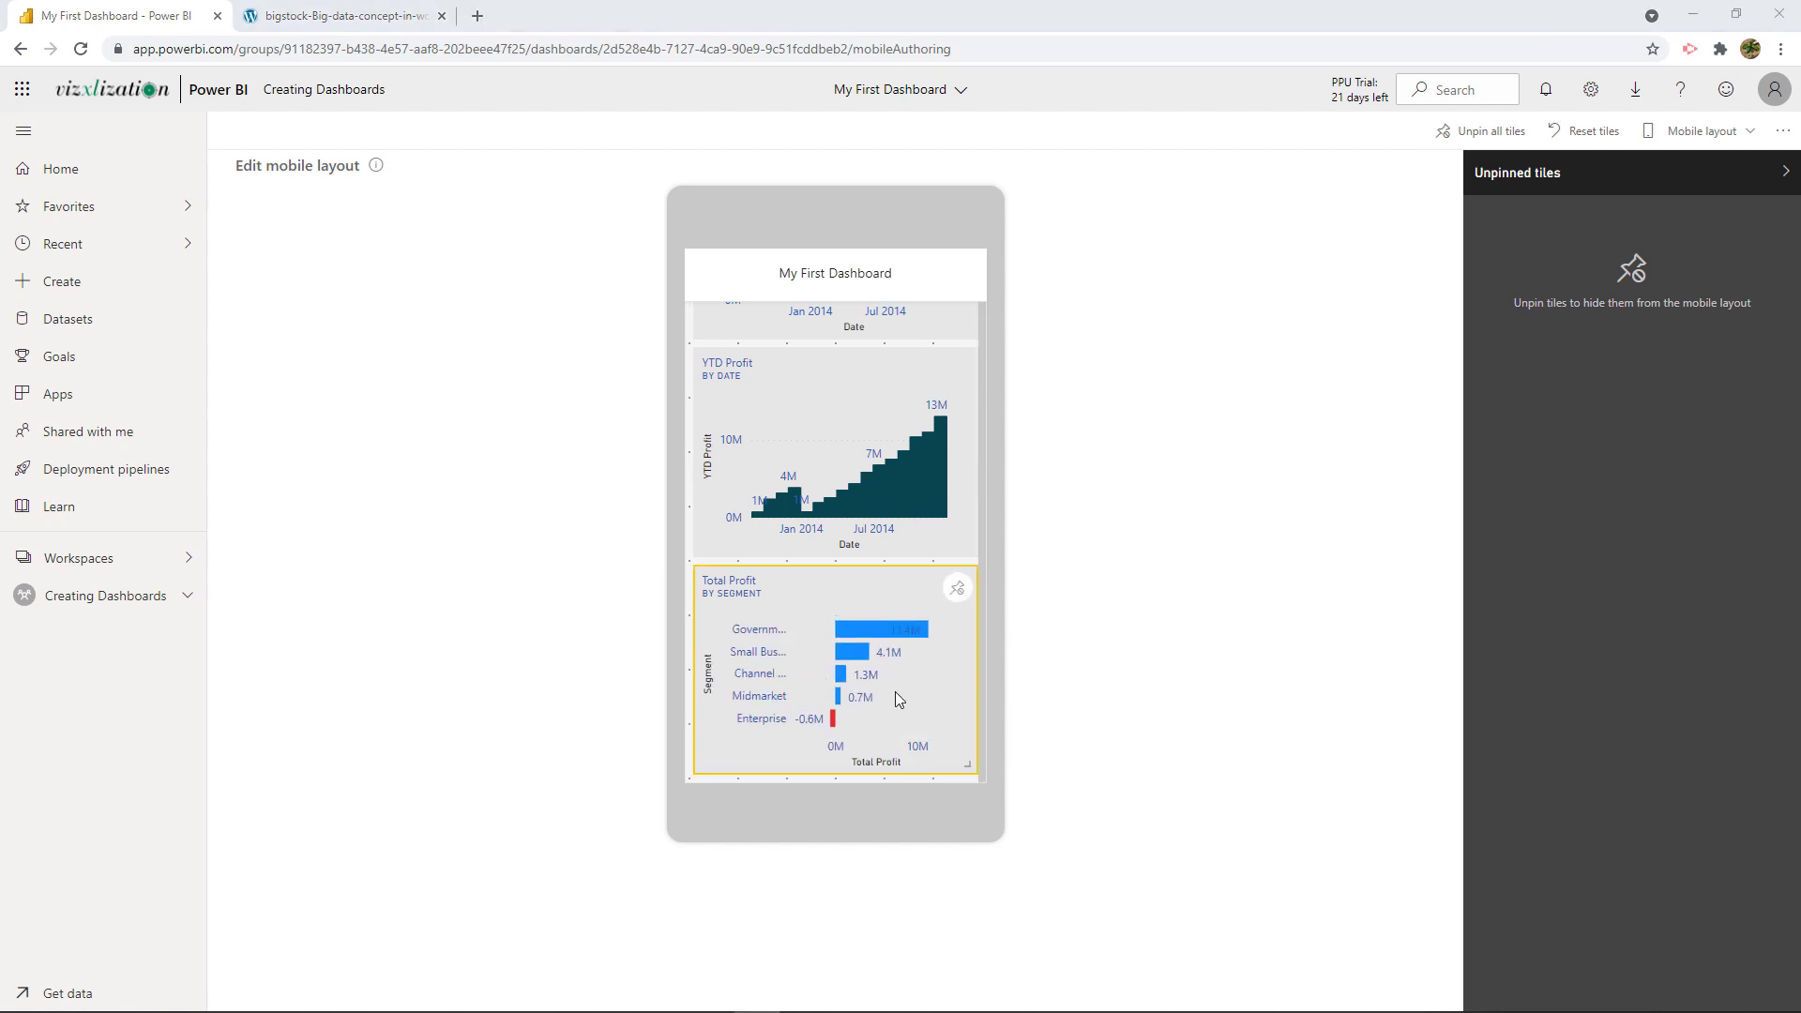
Review the arranged mobile tiles from the Big Data image down to the map and switch the dashboard back to Web layout.
scroll(873, 677, "up", 10)
right_click(922, 475)
left_click(1057, 406)
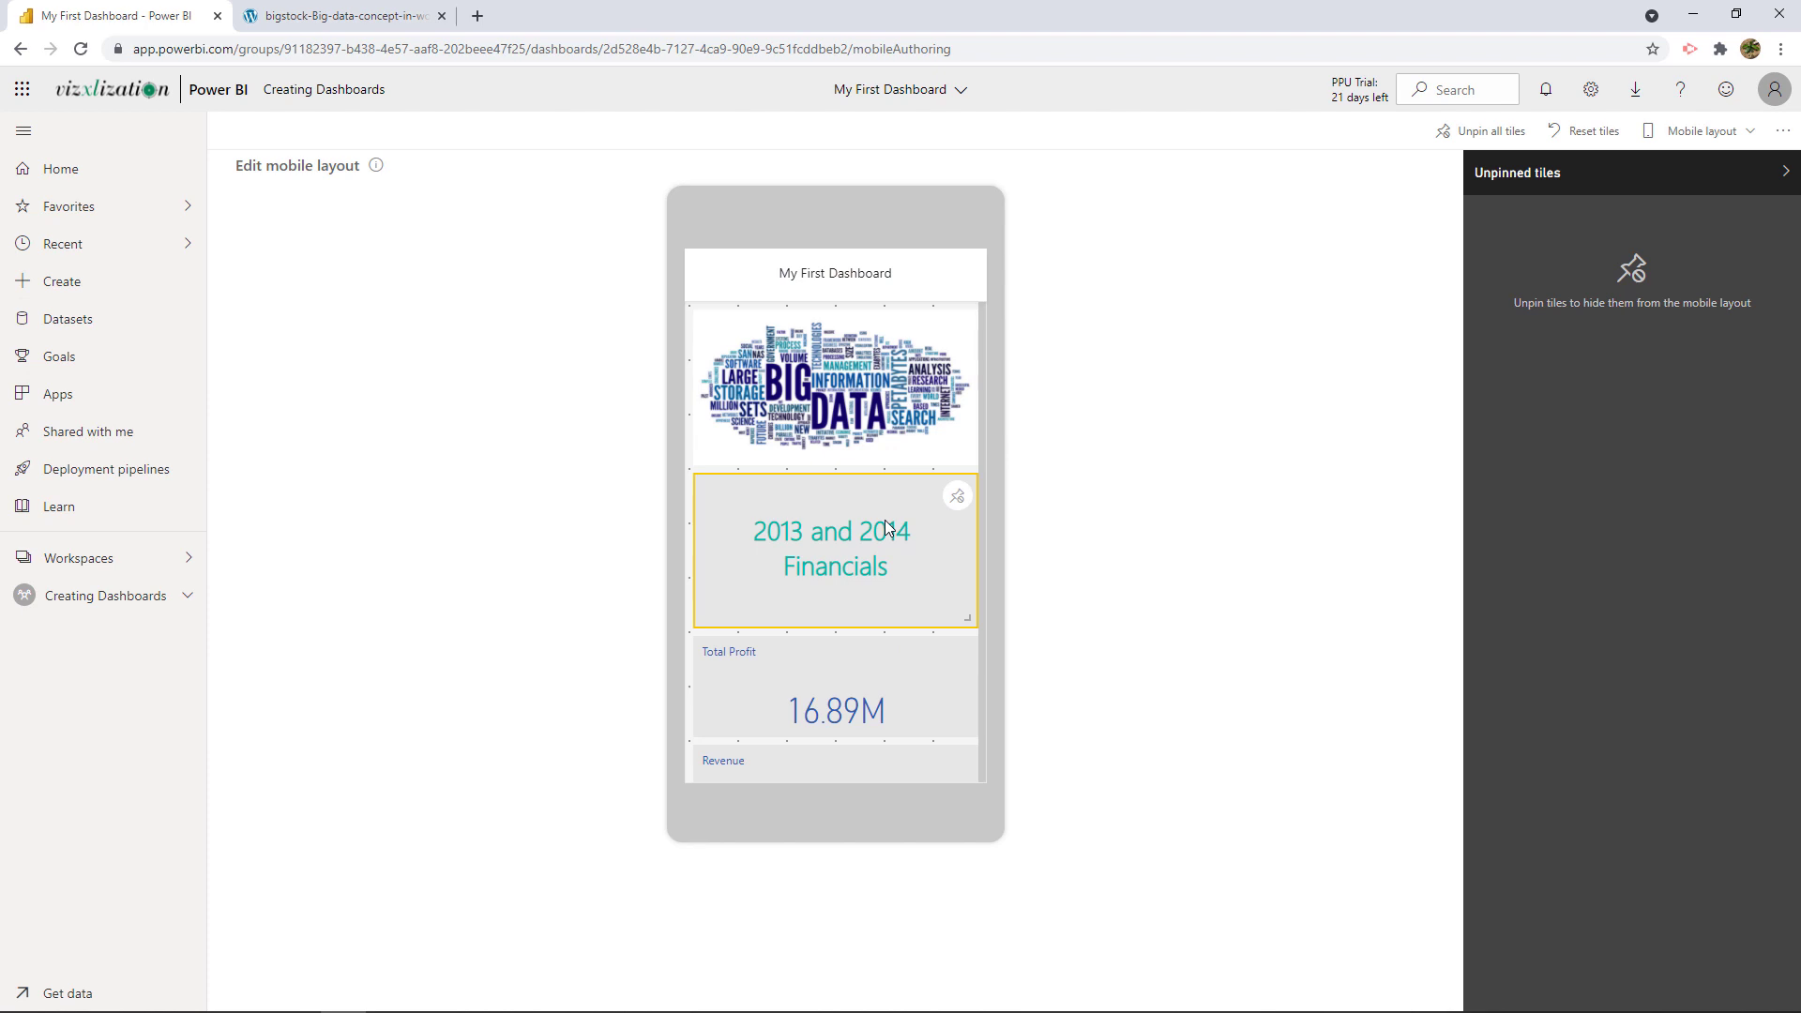
scroll(886, 521, "down", 2)
scroll(859, 435, "up", 2)
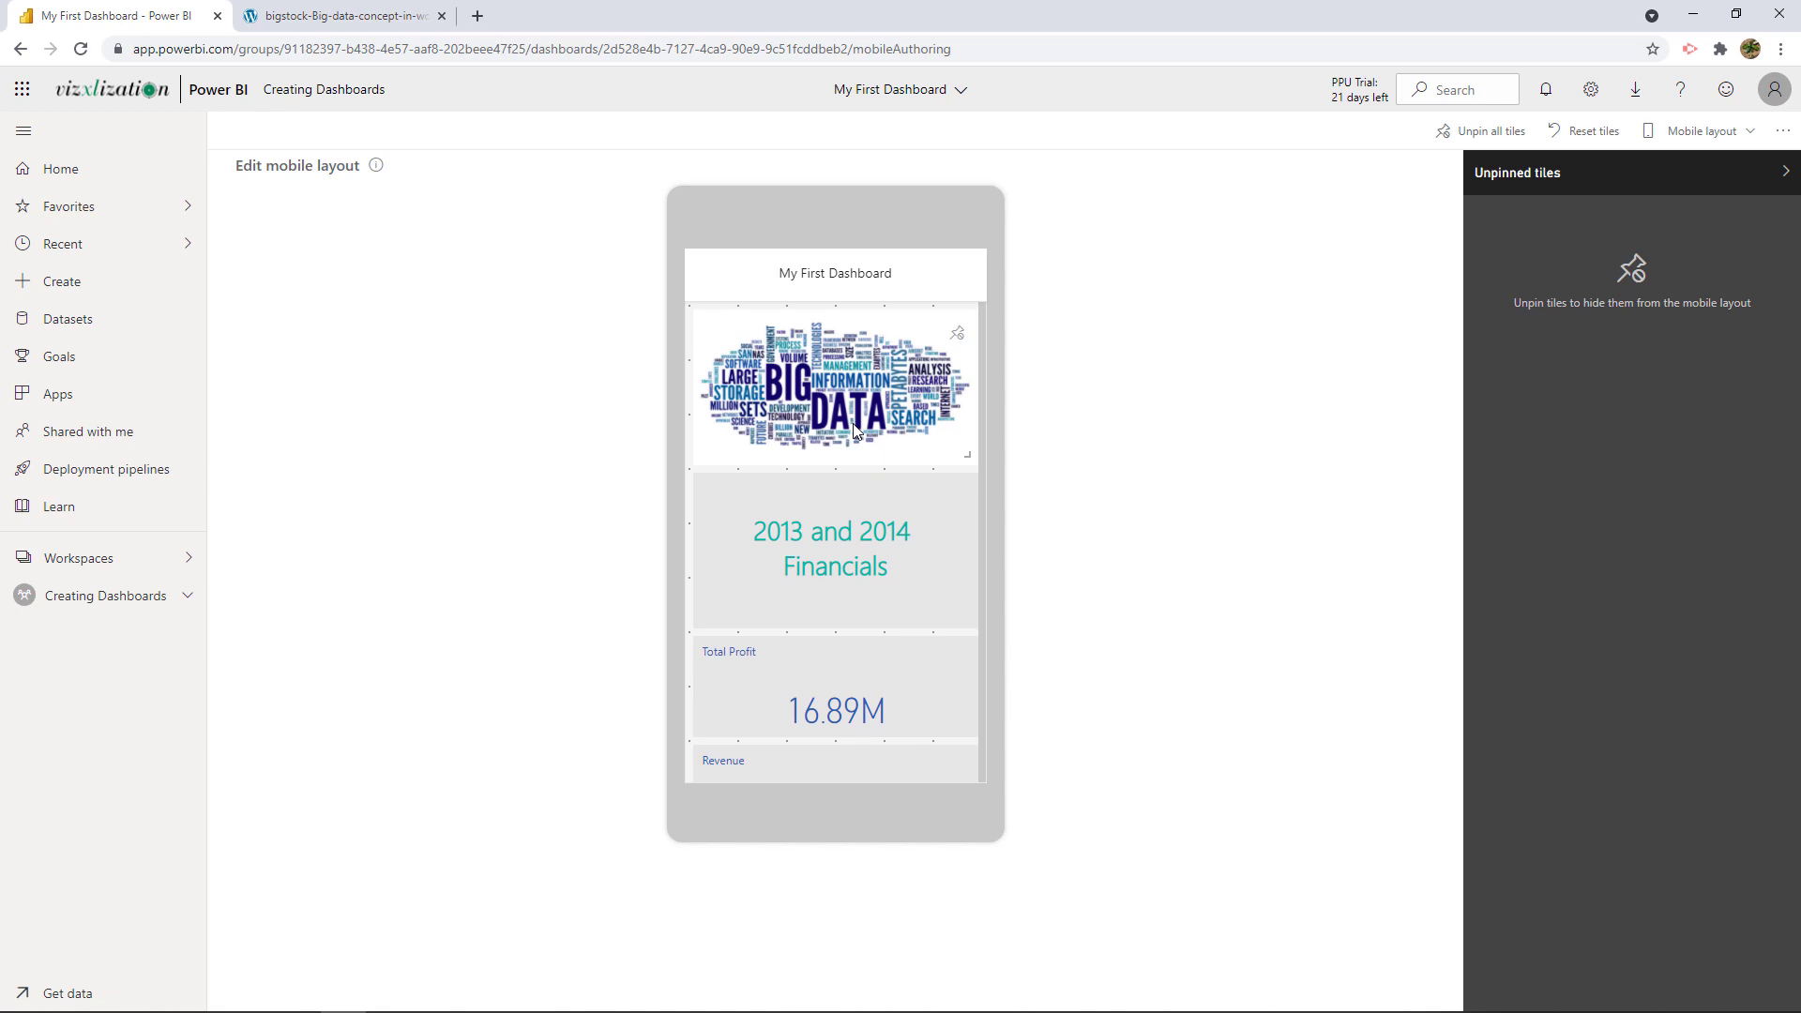
scroll(854, 429, "down", 5)
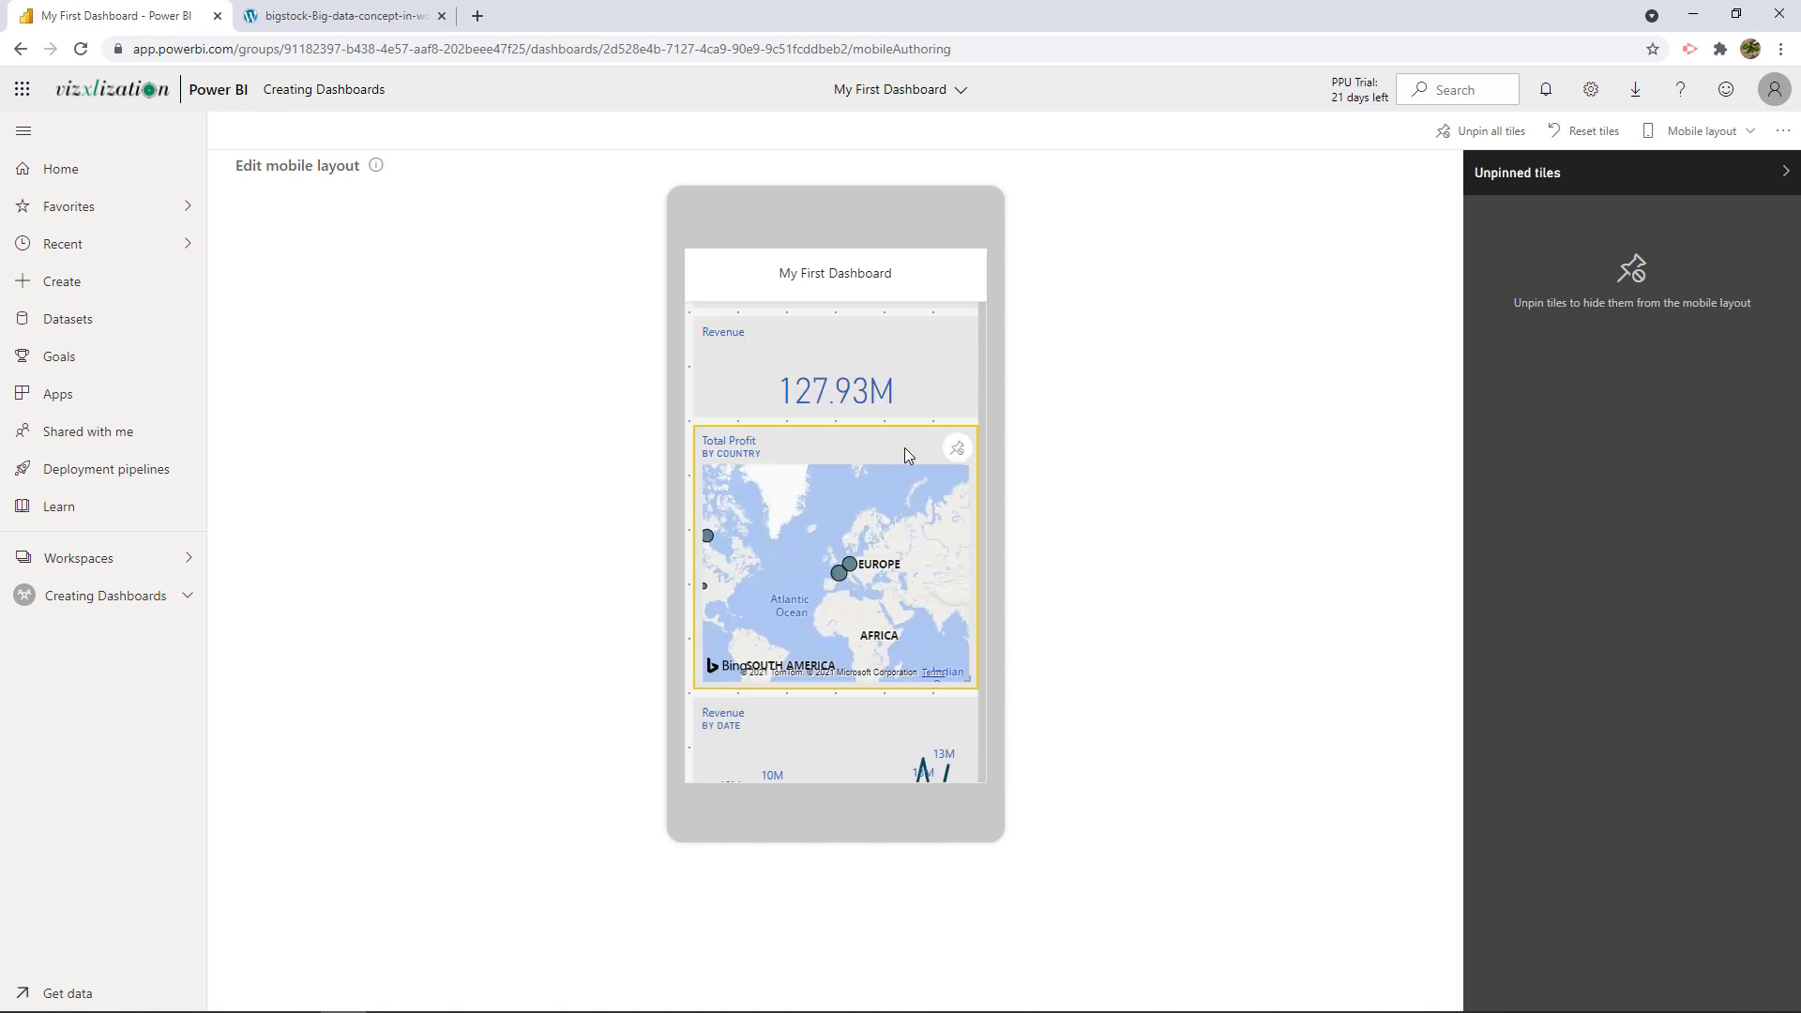
left_click(1692, 124)
left_click(1675, 157)
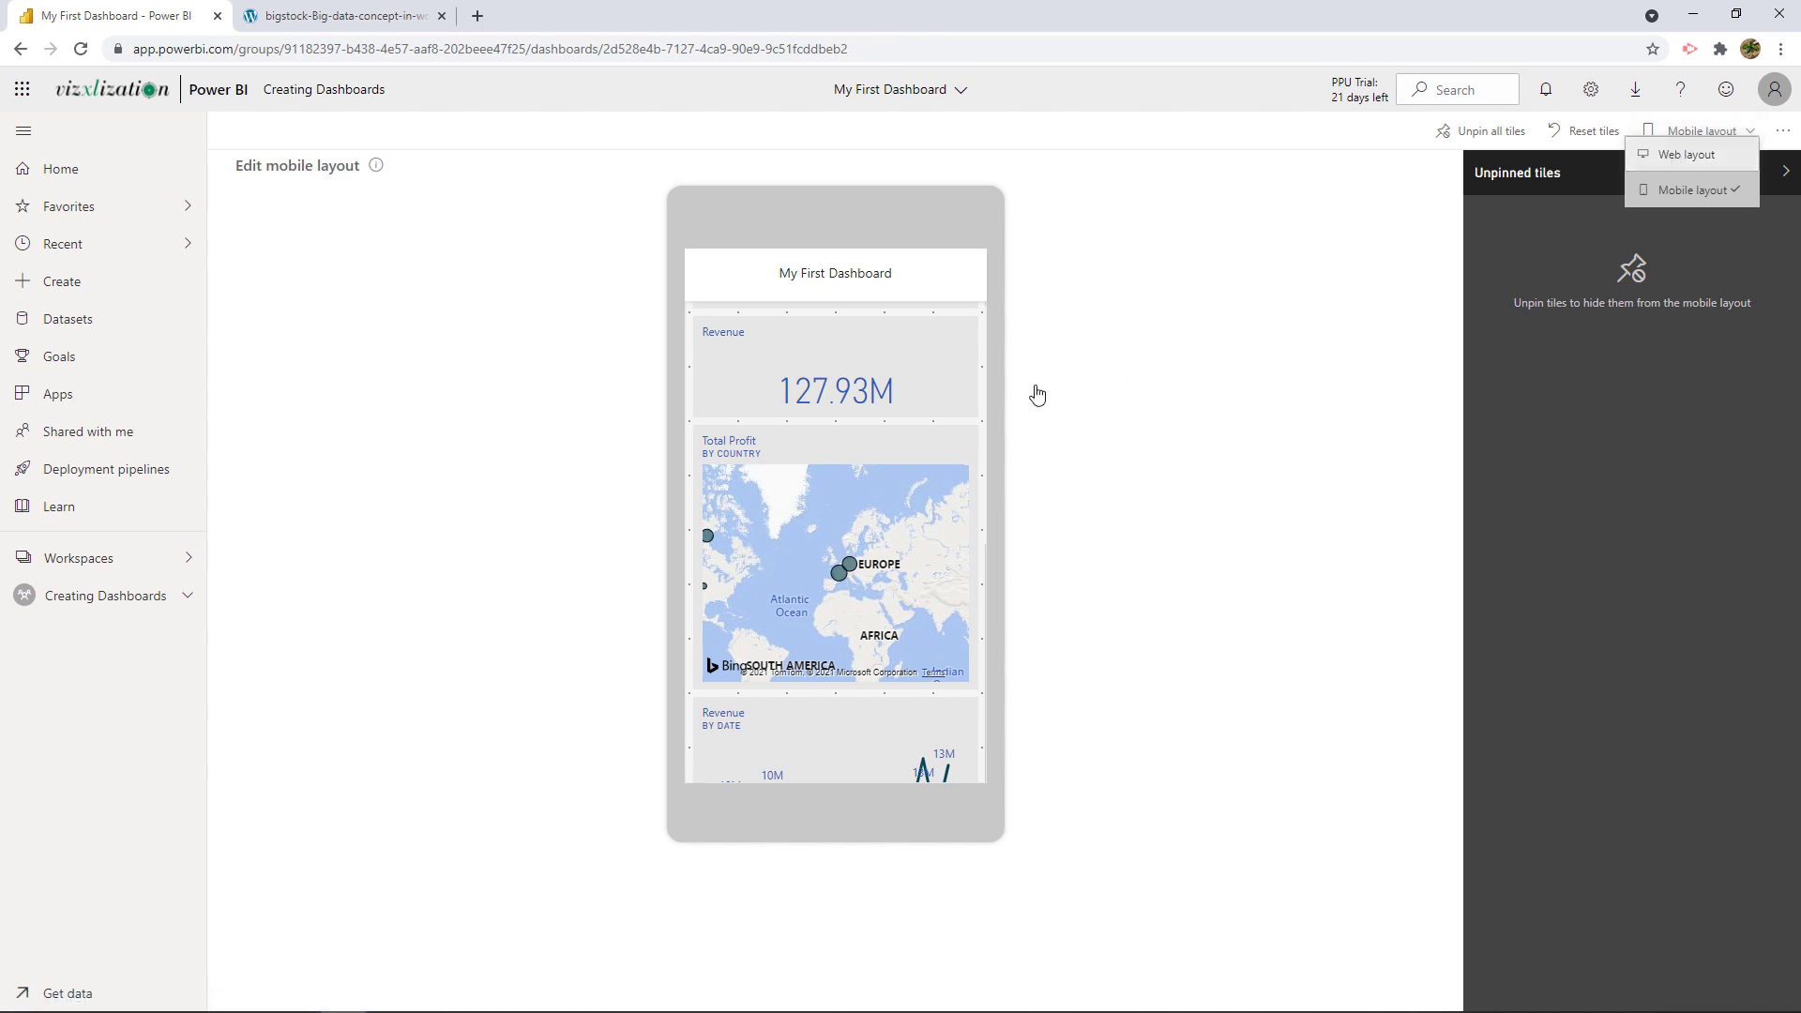